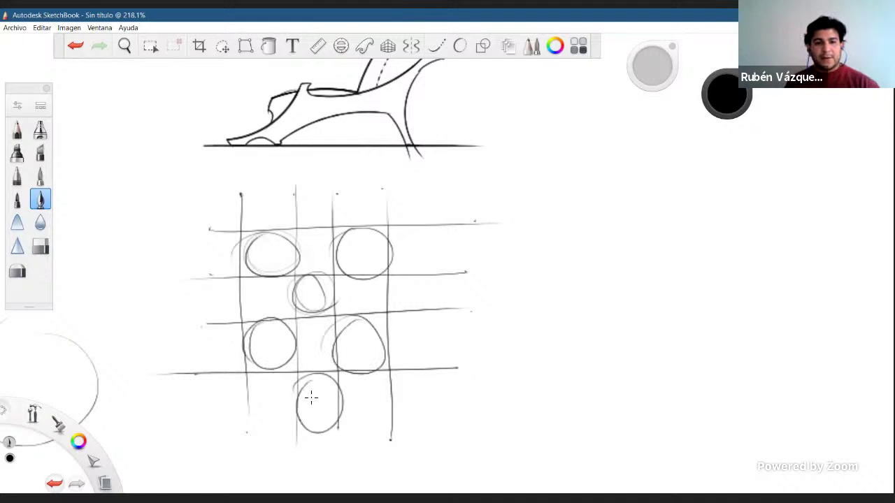
Draw three more circles in the empty cells of the practice grid's two middle rows.
{"action": "left_click_drag", "start_coordinate": [312, 322], "coordinate": [295, 340]}
{"action": "mouse_move", "coordinate": [264, 284]}
{"action": "left_mouse_down"}
{"action": "mouse_move", "coordinate": [293, 308]}
{"action": "mouse_move", "coordinate": [266, 276]}
{"action": "left_mouse_up"}
{"action": "mouse_move", "coordinate": [360, 278]}
{"action": "left_mouse_down"}
{"action": "mouse_move", "coordinate": [340, 298]}
{"action": "mouse_move", "coordinate": [358, 276]}
{"action": "left_mouse_up"}
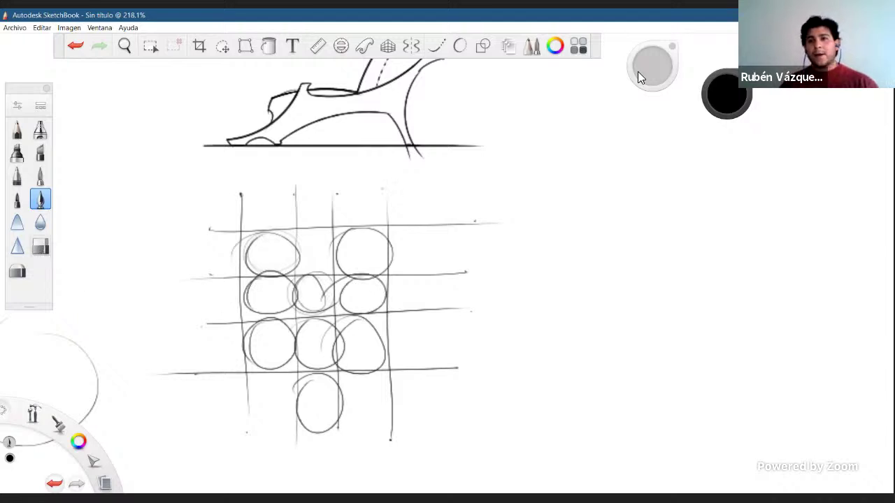
Enlarge the eraser and erase the entire practice grid with its circles below the chair sketch.
{"action": "key", "text": "e"}
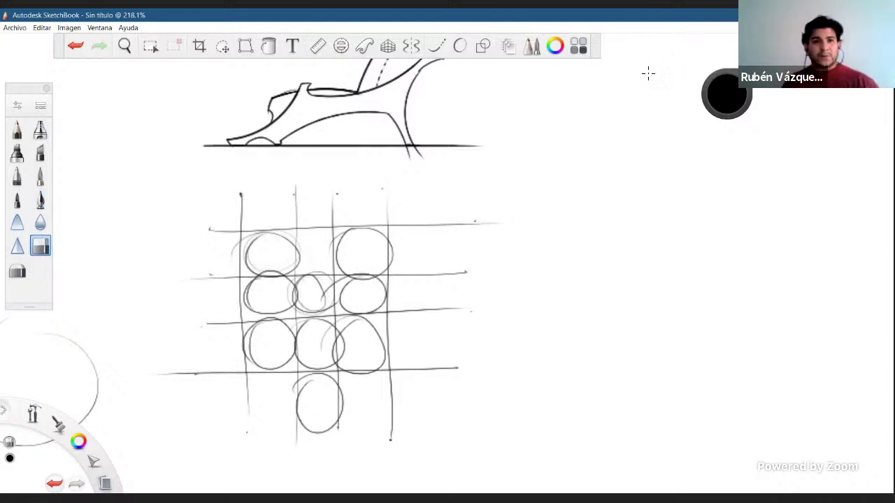
{"action": "mouse_move", "coordinate": [216, 220]}
{"action": "left_mouse_down"}
{"action": "mouse_move", "coordinate": [405, 227]}
{"action": "mouse_move", "coordinate": [294, 259]}
{"action": "mouse_move", "coordinate": [454, 274]}
{"action": "mouse_move", "coordinate": [308, 304]}
{"action": "mouse_move", "coordinate": [297, 330]}
{"action": "mouse_move", "coordinate": [290, 360]}
{"action": "mouse_move", "coordinate": [385, 365]}
{"action": "mouse_move", "coordinate": [299, 389]}
{"action": "mouse_move", "coordinate": [391, 434]}
{"action": "left_mouse_up"}
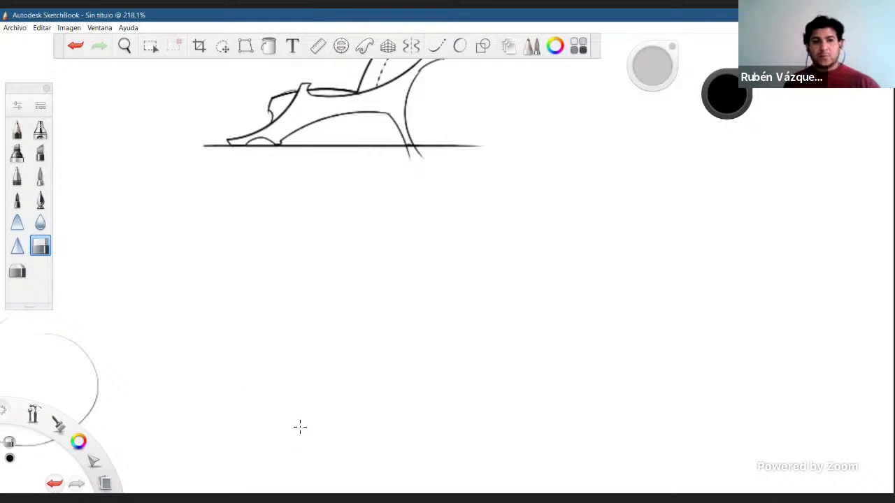
Show the layer list and add a new layer above the chair line drawing.
{"action": "left_click", "coordinate": [40, 202]}
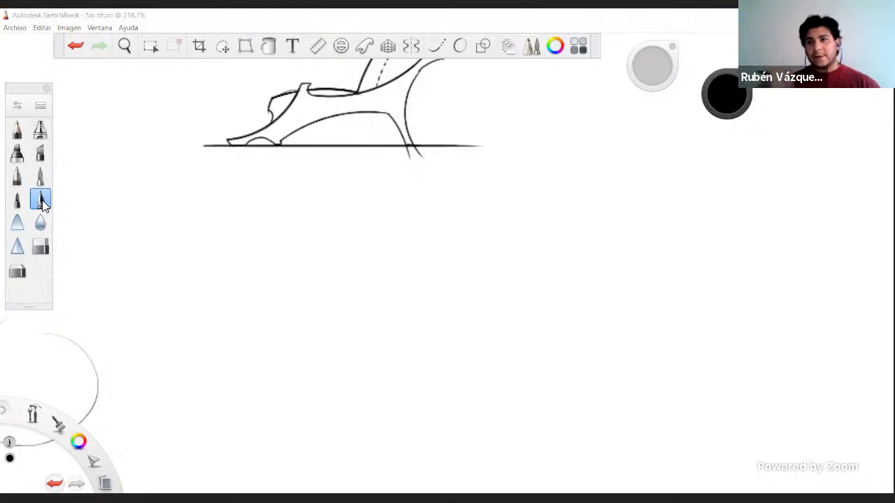
{"action": "key", "text": "space"}
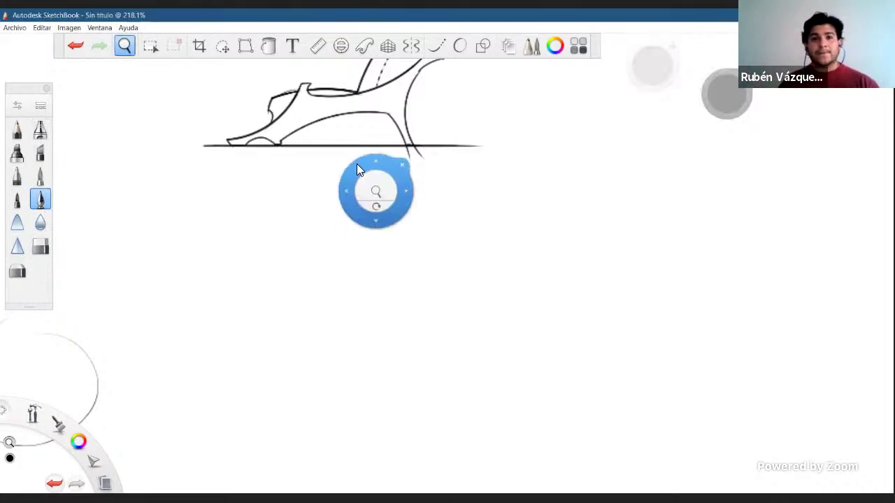
{"action": "left_click_drag", "start_coordinate": [365, 163], "coordinate": [366, 303]}
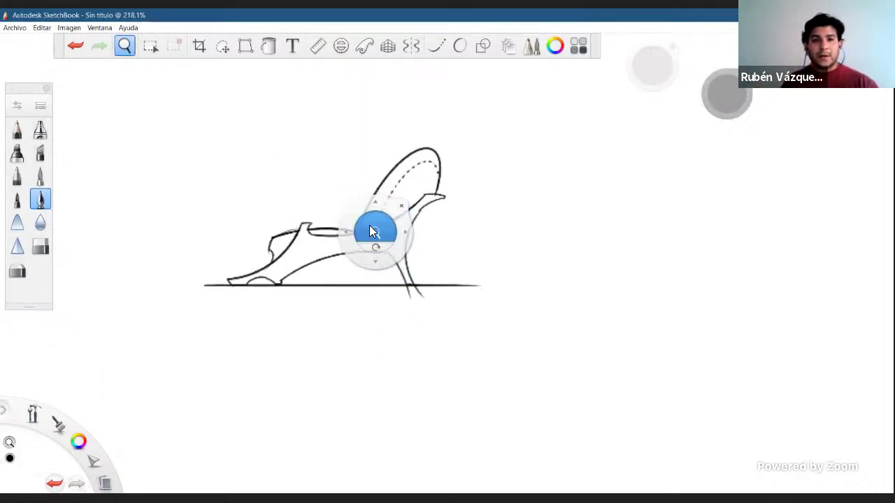
{"action": "mouse_move", "coordinate": [369, 225]}
{"action": "left_mouse_down"}
{"action": "mouse_move", "coordinate": [403, 253]}
{"action": "mouse_move", "coordinate": [394, 279]}
{"action": "left_mouse_up"}
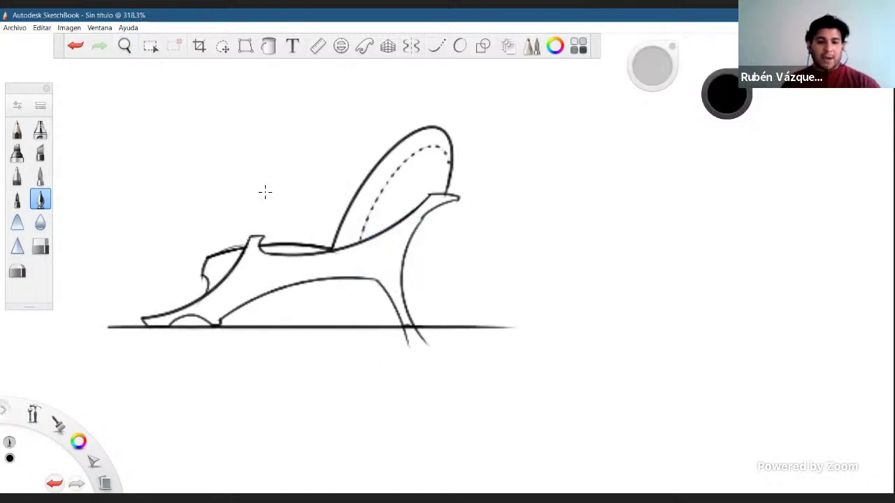
{"action": "key", "text": "space"}
{"action": "left_click_drag", "start_coordinate": [265, 193], "coordinate": [318, 208]}
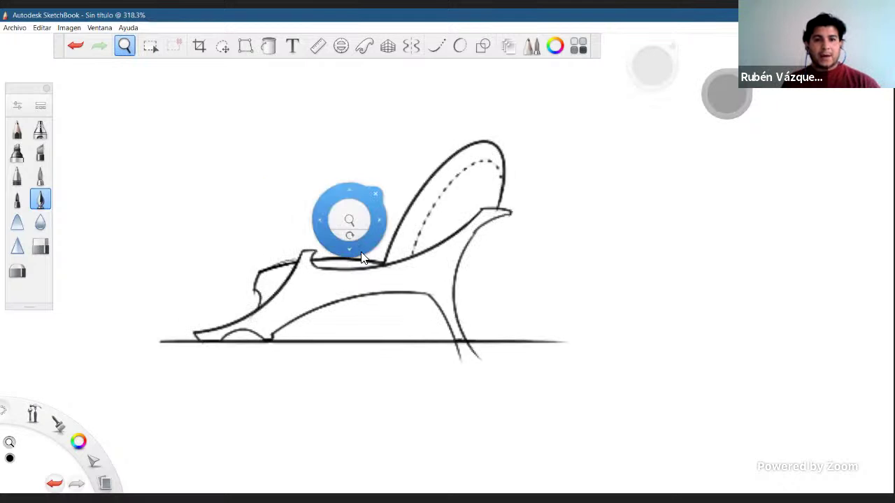
{"action": "left_click_drag", "start_coordinate": [359, 245], "coordinate": [361, 259]}
{"action": "key", "text": "space"}
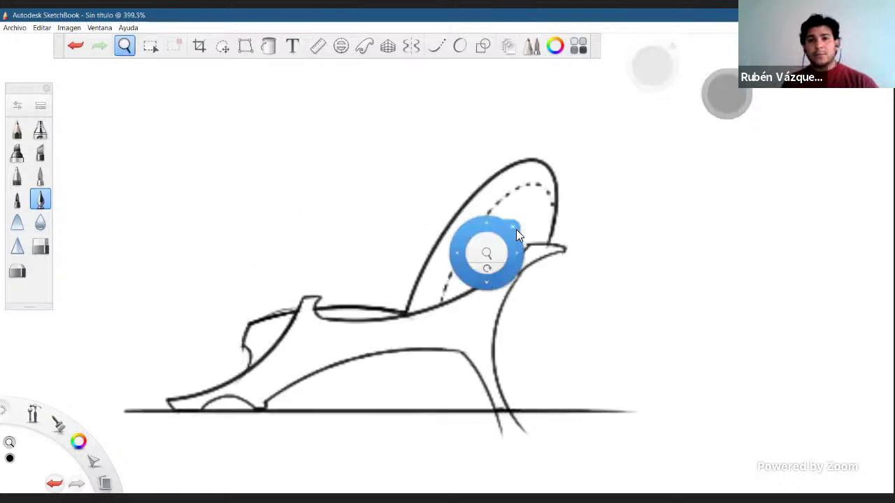
{"action": "left_click_drag", "start_coordinate": [492, 226], "coordinate": [493, 204]}
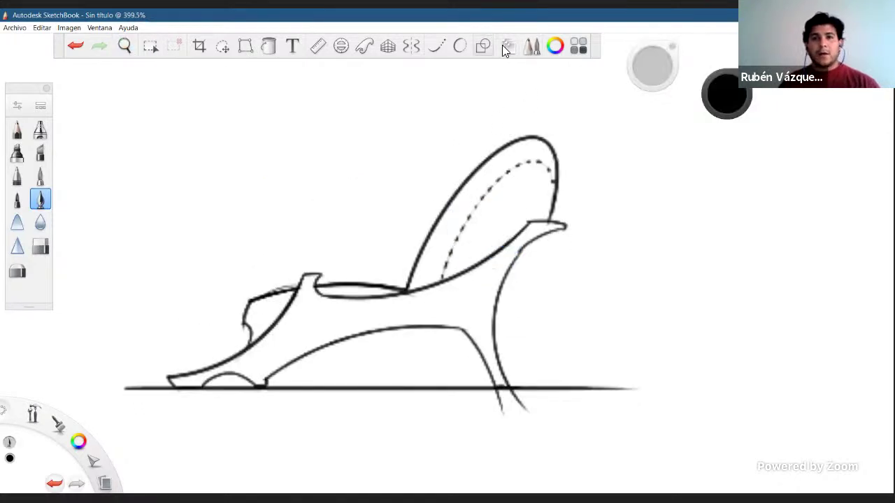
{"action": "key", "text": "ctrl+l"}
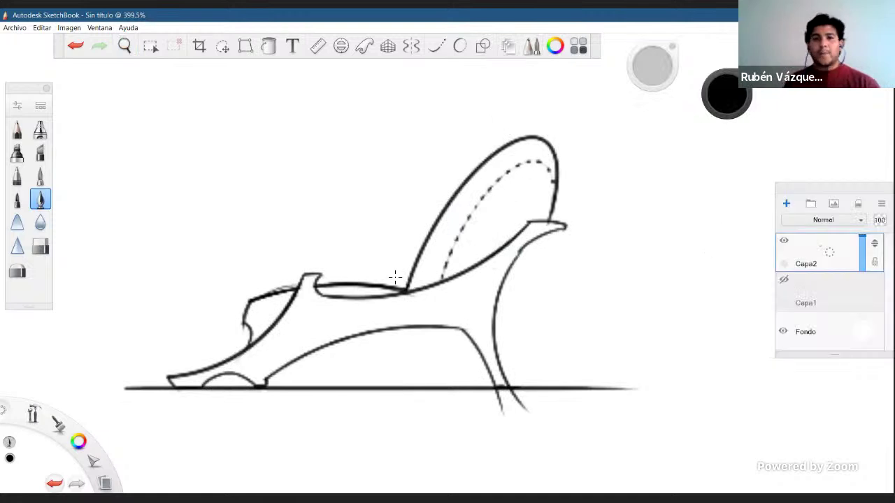
{"action": "key", "text": "ctrl+shift+n"}
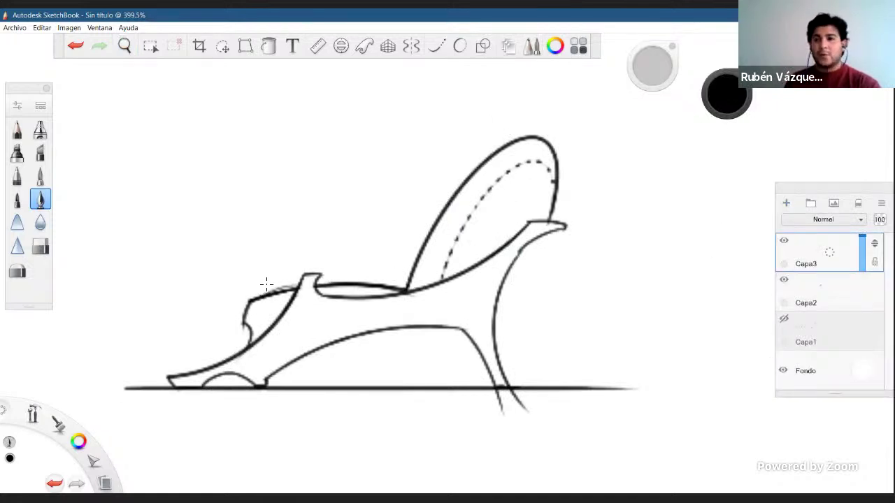
On layer Capa2, ink the lower edge of the front seat cushion and hatch the small area beneath it.
{"action": "left_click", "coordinate": [39, 131]}
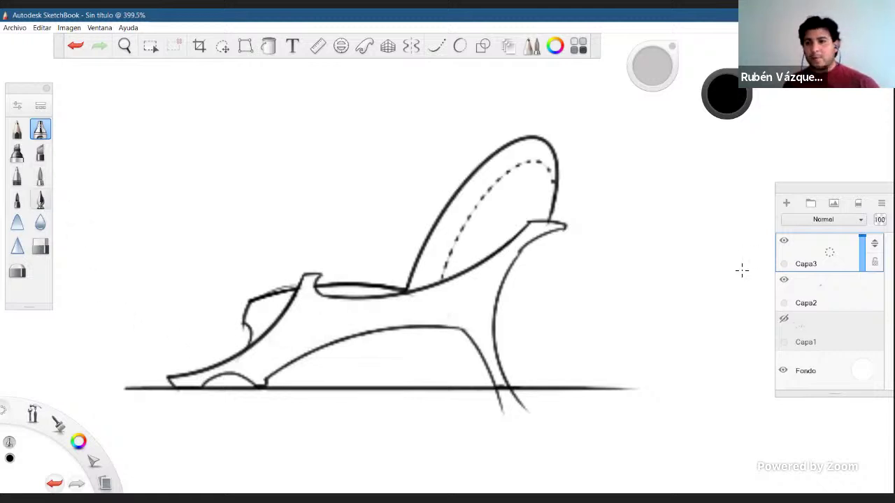
{"action": "left_click", "coordinate": [40, 200]}
{"action": "left_click", "coordinate": [817, 295]}
{"action": "left_click_drag", "start_coordinate": [246, 326], "coordinate": [273, 324]}
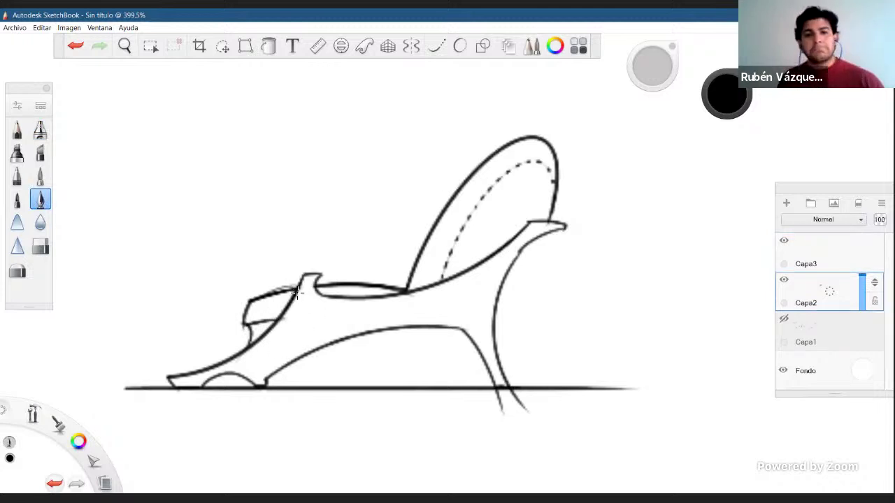
{"action": "left_click_drag", "start_coordinate": [293, 295], "coordinate": [255, 347]}
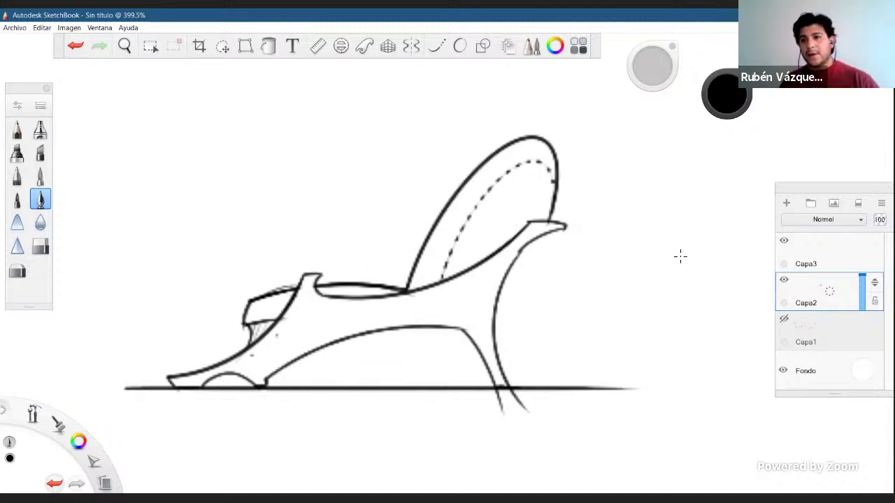
Make Capa3 the active layer and set the airbrush colour to light grey.
{"action": "left_click", "coordinate": [811, 256]}
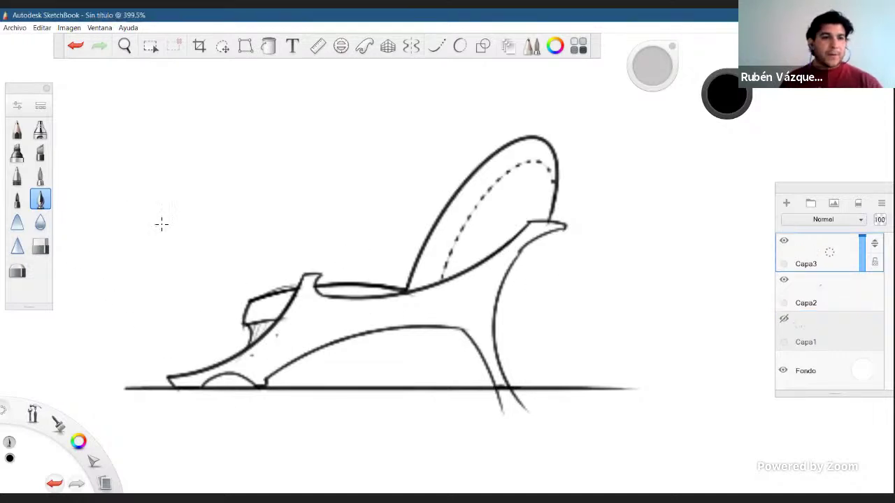
{"action": "key", "text": "space"}
{"action": "left_click_drag", "start_coordinate": [251, 244], "coordinate": [255, 208]}
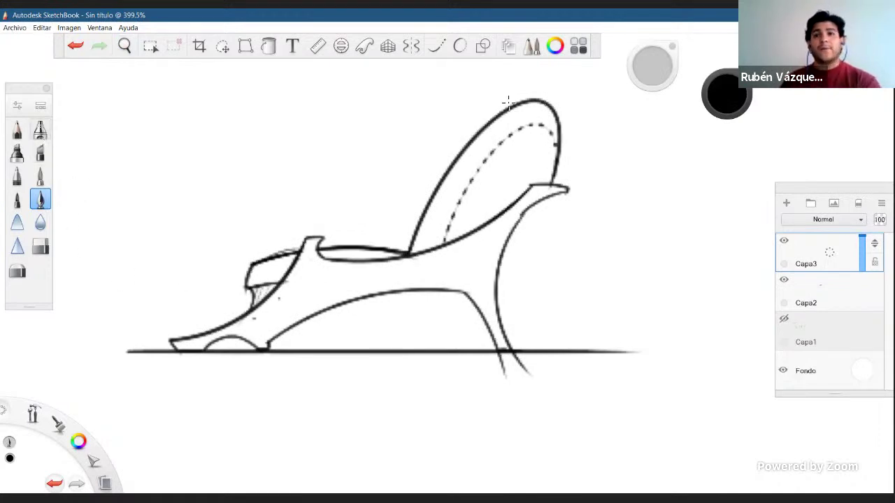
{"action": "left_click", "coordinate": [40, 129]}
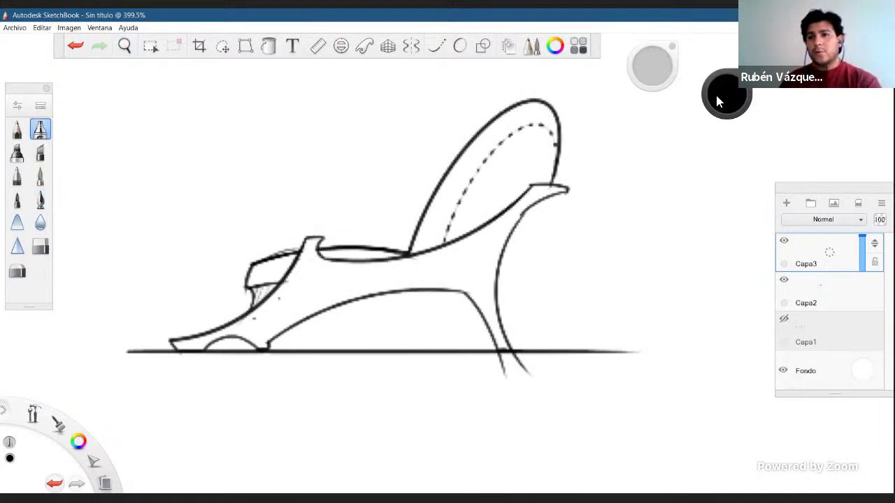
{"action": "left_click", "coordinate": [719, 97]}
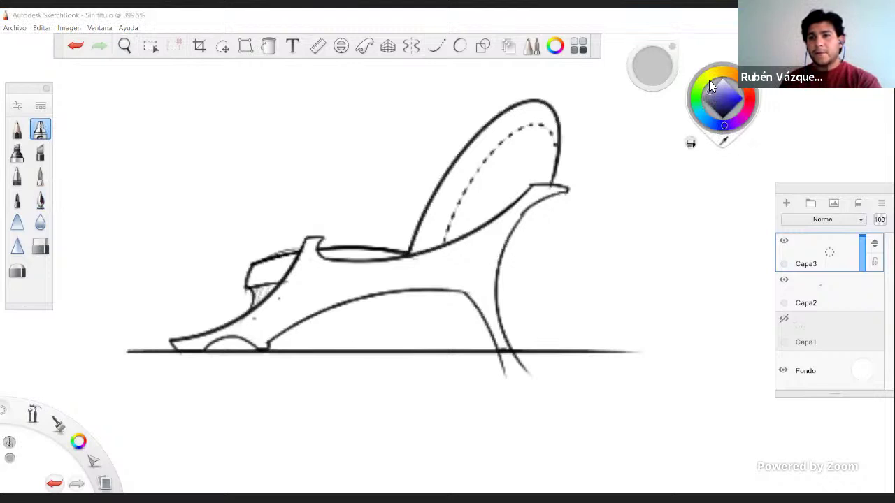
{"action": "left_click", "coordinate": [715, 90]}
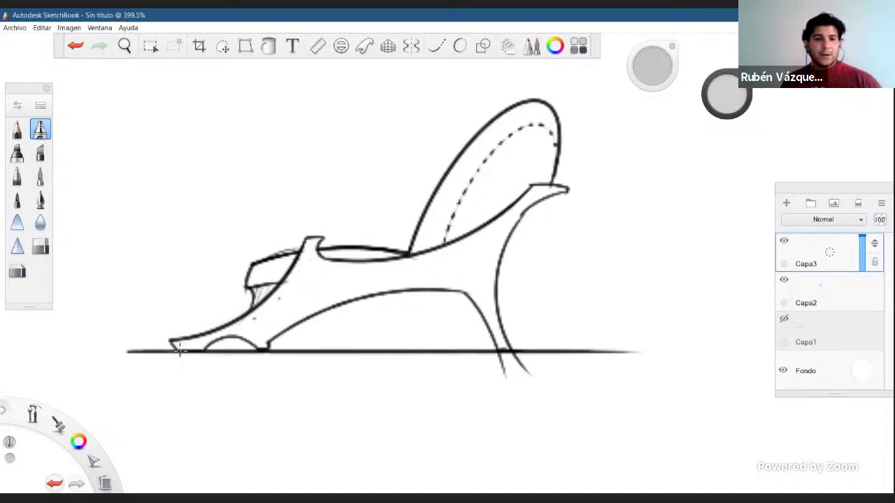
Undo the test stroke, set the airbrush size to 20.2, and paint the whole chair frame from front foot to rear leg.
{"action": "mouse_move", "coordinate": [207, 342]}
{"action": "left_mouse_down"}
{"action": "mouse_move", "coordinate": [178, 349]}
{"action": "mouse_move", "coordinate": [230, 323]}
{"action": "mouse_move", "coordinate": [211, 340]}
{"action": "left_mouse_up"}
{"action": "key", "text": "ctrl+z"}
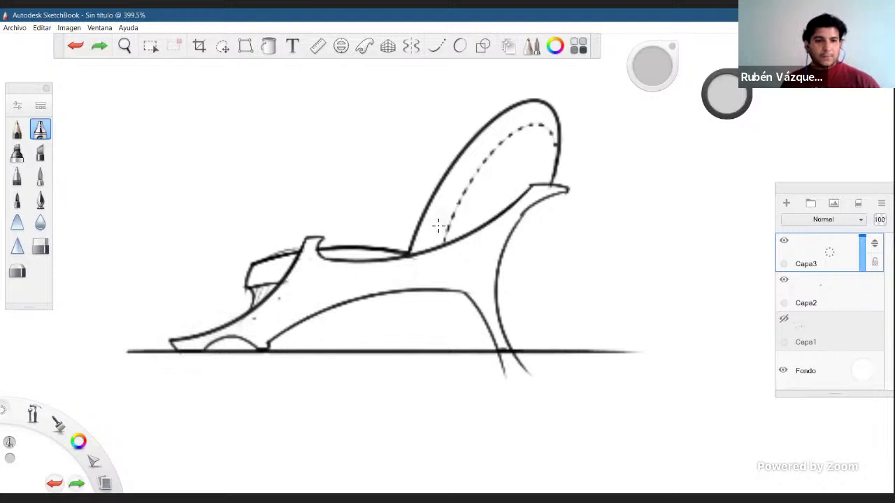
{"action": "left_click_drag", "start_coordinate": [652, 68], "coordinate": [652, 68]}
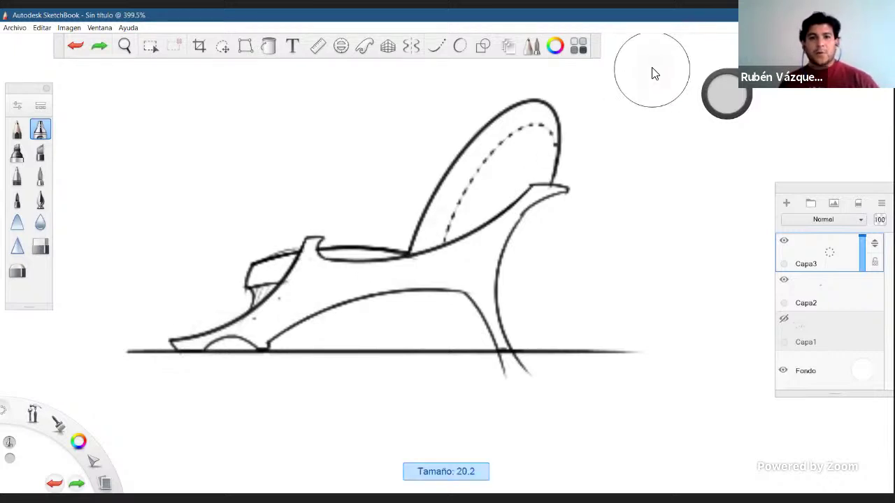
{"action": "mouse_move", "coordinate": [199, 346]}
{"action": "left_mouse_down"}
{"action": "mouse_move", "coordinate": [294, 328]}
{"action": "mouse_move", "coordinate": [350, 276]}
{"action": "mouse_move", "coordinate": [335, 245]}
{"action": "mouse_move", "coordinate": [406, 276]}
{"action": "mouse_move", "coordinate": [538, 217]}
{"action": "mouse_move", "coordinate": [573, 188]}
{"action": "mouse_move", "coordinate": [552, 183]}
{"action": "left_mouse_up"}
{"action": "mouse_move", "coordinate": [517, 254]}
{"action": "left_mouse_down"}
{"action": "mouse_move", "coordinate": [482, 283]}
{"action": "mouse_move", "coordinate": [502, 343]}
{"action": "left_mouse_up"}
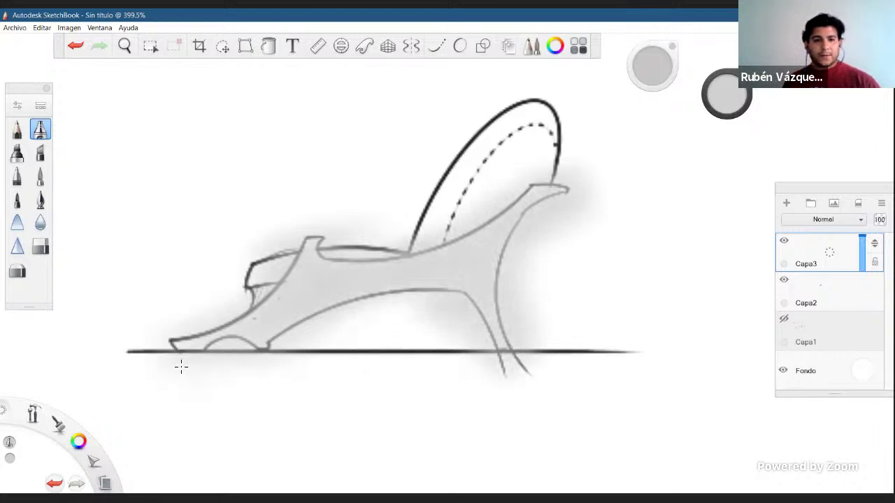
{"action": "left_click_drag", "start_coordinate": [180, 366], "coordinate": [180, 365]}
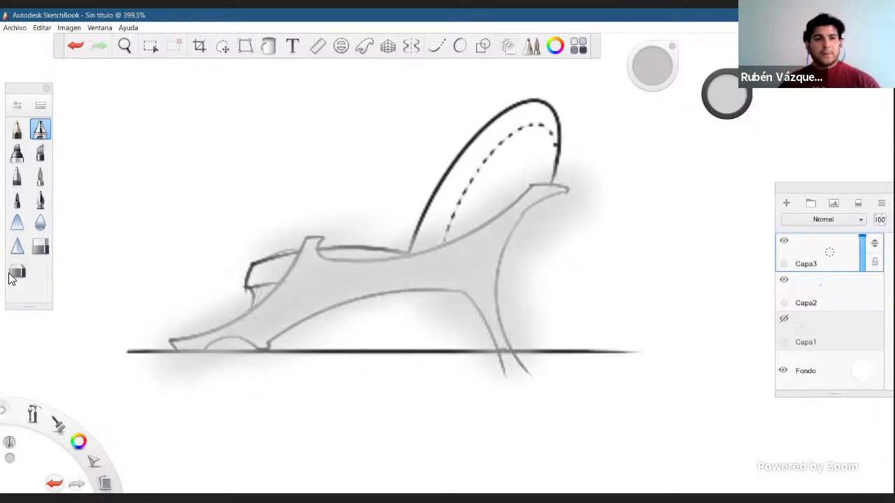
Erase the grey overspray above the frame, around the front foot, seat cushion and backrest.
{"action": "left_click", "coordinate": [40, 246]}
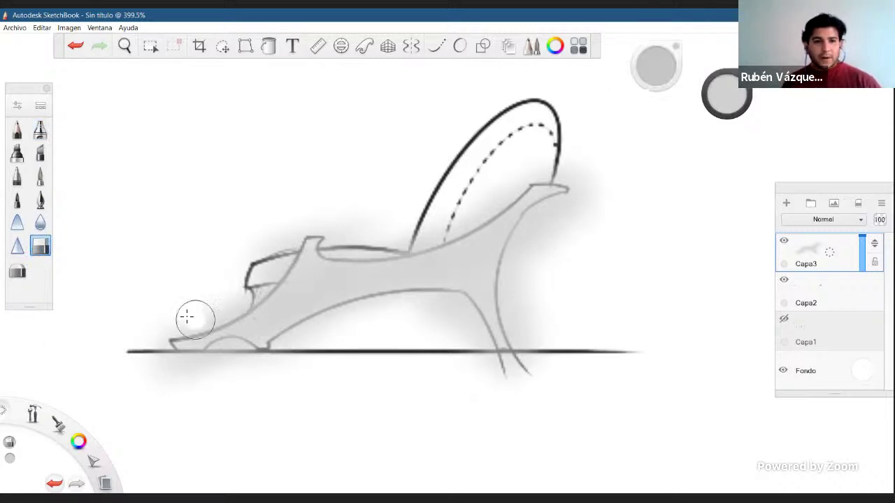
{"action": "mouse_move", "coordinate": [174, 325]}
{"action": "left_mouse_down"}
{"action": "mouse_move", "coordinate": [286, 234]}
{"action": "mouse_move", "coordinate": [213, 312]}
{"action": "mouse_move", "coordinate": [178, 327]}
{"action": "left_mouse_up"}
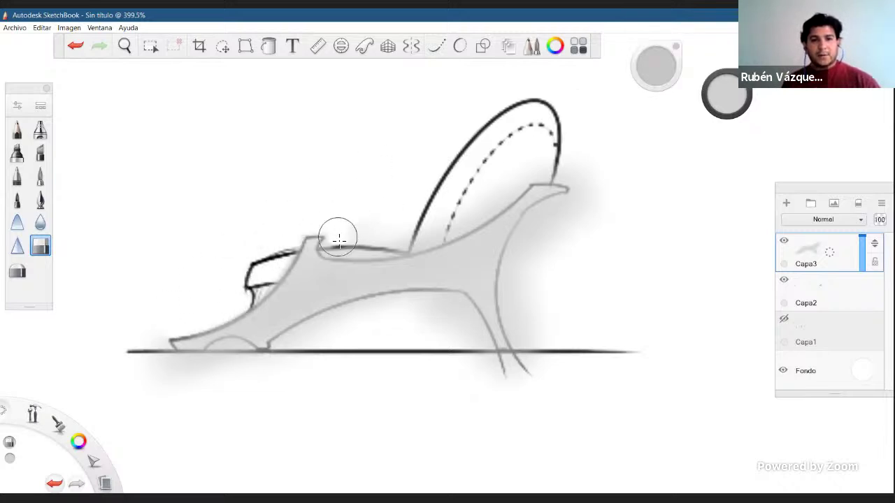
{"action": "mouse_move", "coordinate": [334, 252]}
{"action": "left_mouse_down"}
{"action": "mouse_move", "coordinate": [399, 222]}
{"action": "mouse_move", "coordinate": [336, 241]}
{"action": "mouse_move", "coordinate": [416, 216]}
{"action": "mouse_move", "coordinate": [335, 242]}
{"action": "mouse_move", "coordinate": [417, 228]}
{"action": "left_mouse_up"}
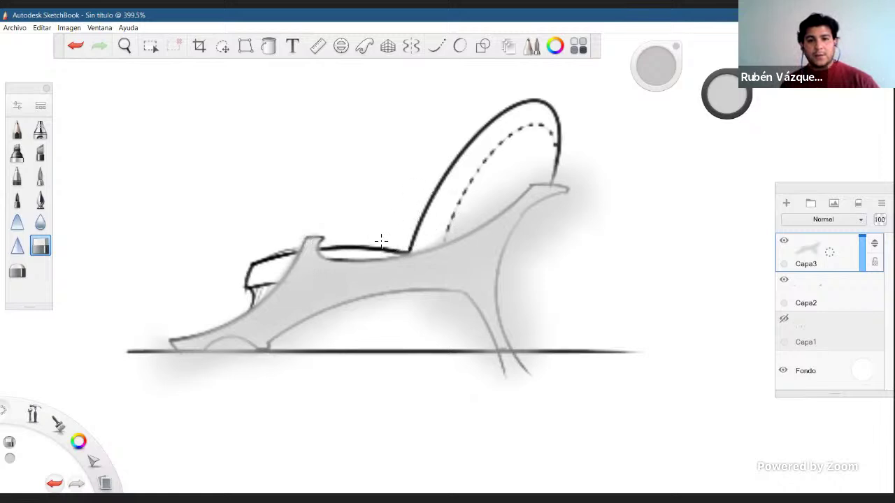
{"action": "mouse_move", "coordinate": [528, 184]}
{"action": "left_mouse_down"}
{"action": "mouse_move", "coordinate": [499, 189]}
{"action": "mouse_move", "coordinate": [450, 221]}
{"action": "left_mouse_up"}
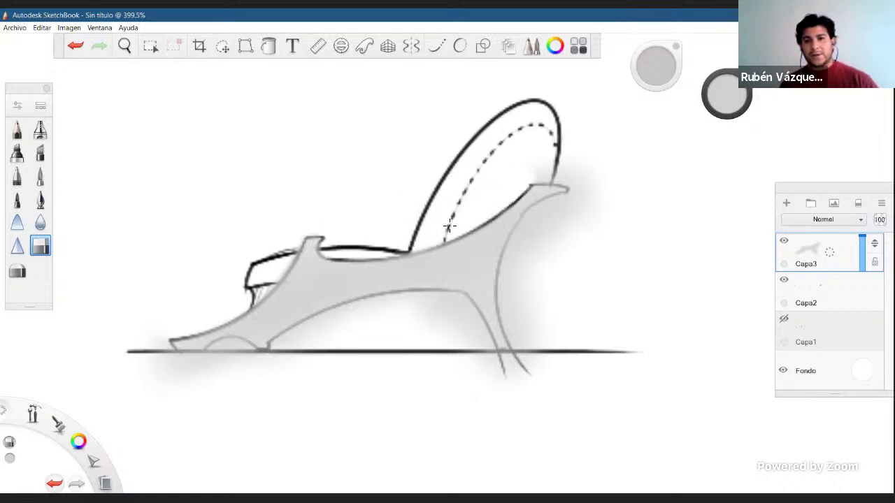
{"action": "left_click_drag", "start_coordinate": [522, 168], "coordinate": [587, 166]}
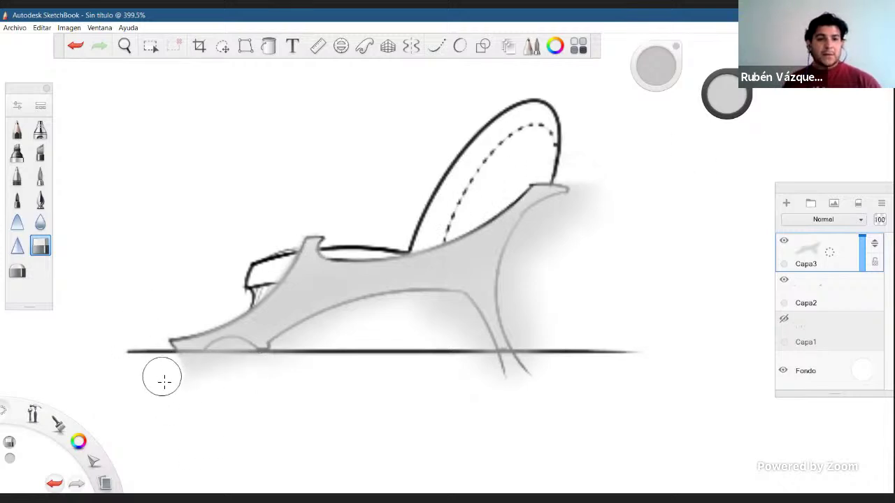
Erase the grey overspray below the ground line from the front foot to the rear leg.
{"action": "left_click_drag", "start_coordinate": [147, 374], "coordinate": [538, 376]}
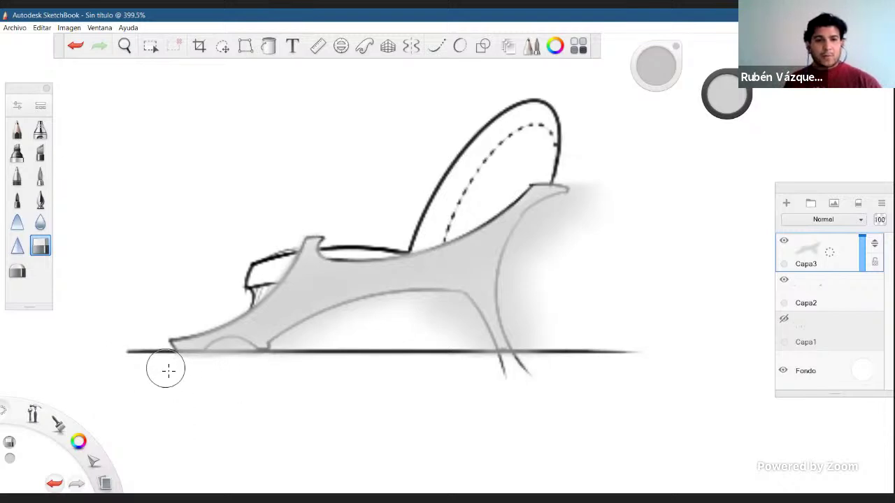
{"action": "left_click_drag", "start_coordinate": [164, 371], "coordinate": [264, 372]}
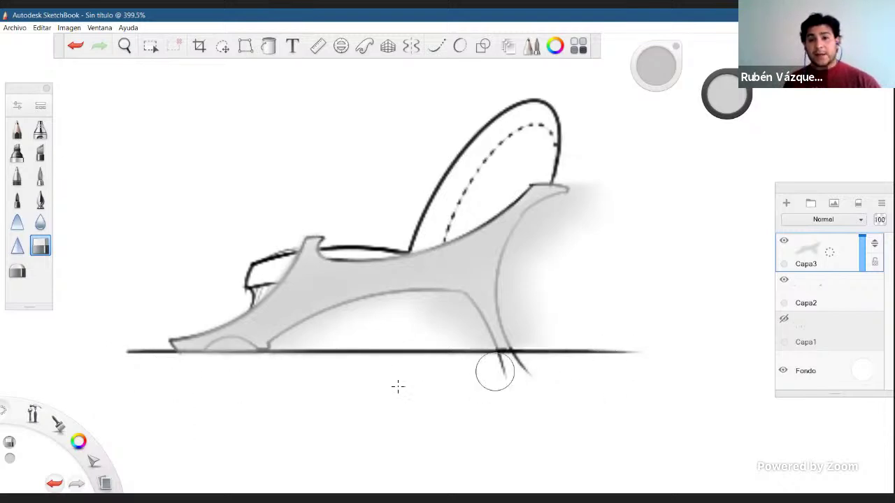
{"action": "left_click_drag", "start_coordinate": [154, 367], "coordinate": [297, 374]}
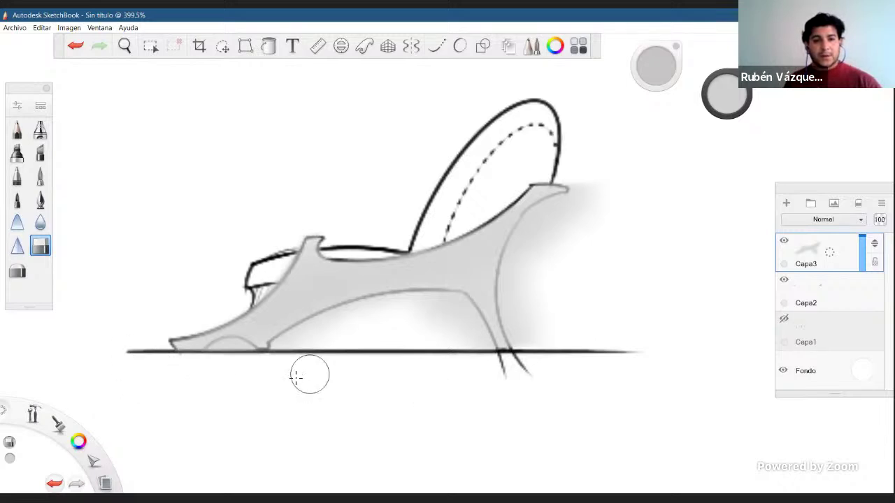
Erase the grey overspray inside the front foot's arch and under the frame up to the rear leg's inner edge.
{"action": "mouse_move", "coordinate": [217, 364]}
{"action": "left_mouse_down"}
{"action": "mouse_move", "coordinate": [250, 349]}
{"action": "mouse_move", "coordinate": [289, 362]}
{"action": "mouse_move", "coordinate": [327, 342]}
{"action": "mouse_move", "coordinate": [290, 356]}
{"action": "mouse_move", "coordinate": [307, 343]}
{"action": "left_mouse_up"}
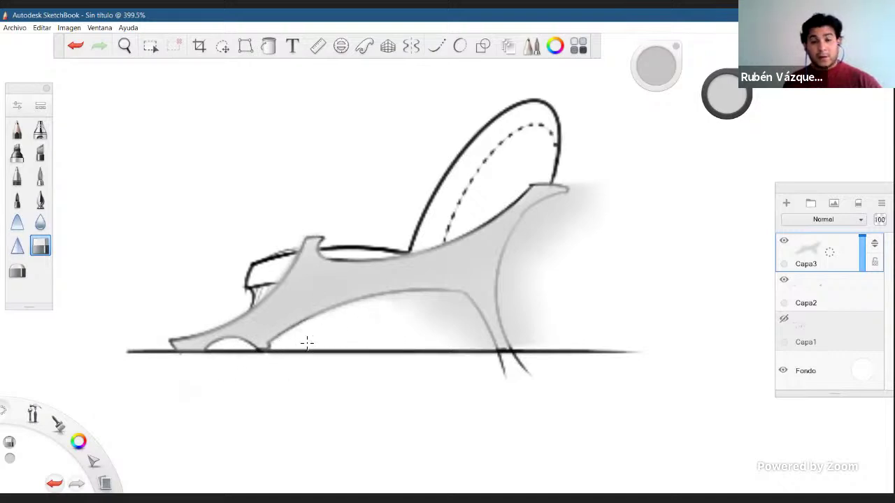
{"action": "mouse_move", "coordinate": [395, 302]}
{"action": "left_mouse_down"}
{"action": "mouse_move", "coordinate": [419, 315]}
{"action": "mouse_move", "coordinate": [393, 318]}
{"action": "mouse_move", "coordinate": [444, 351]}
{"action": "left_mouse_up"}
{"action": "left_click_drag", "start_coordinate": [410, 310], "coordinate": [465, 383]}
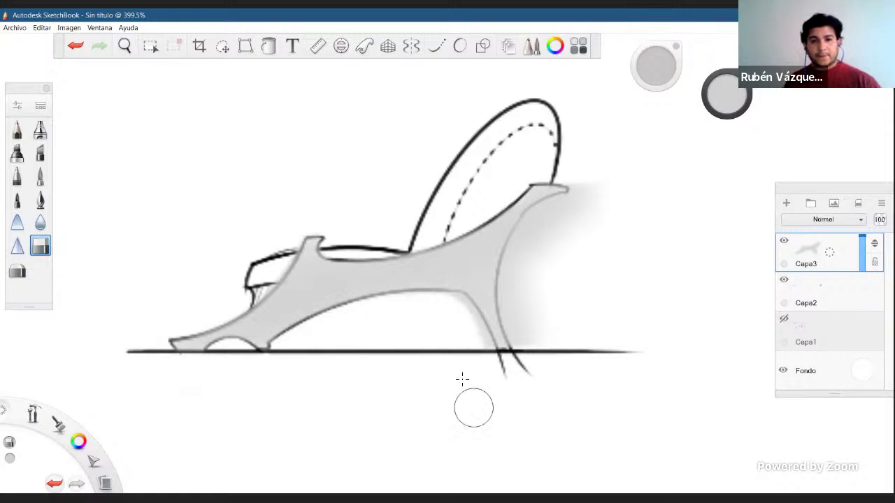
{"action": "mouse_move", "coordinate": [441, 305]}
{"action": "left_mouse_down"}
{"action": "mouse_move", "coordinate": [473, 381]}
{"action": "mouse_move", "coordinate": [455, 319]}
{"action": "left_mouse_up"}
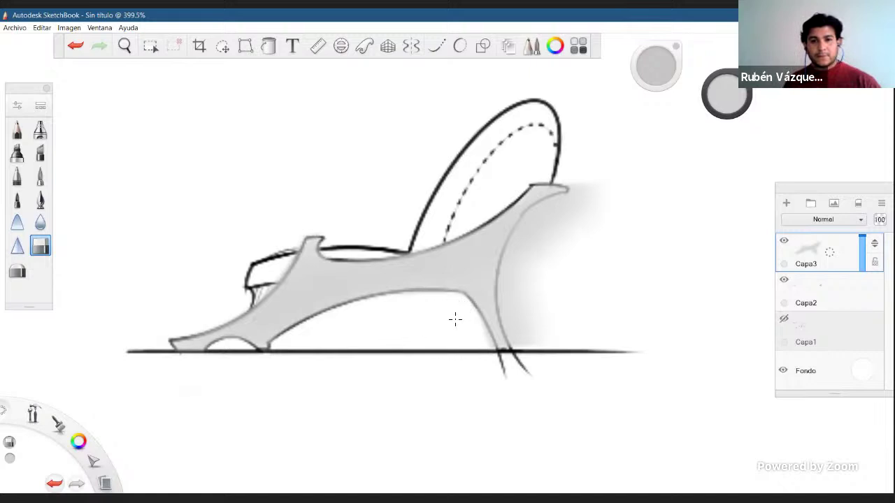
Erase the grey overspray behind the rear leg and along the frame's front upper edge.
{"action": "mouse_move", "coordinate": [571, 222]}
{"action": "left_mouse_down"}
{"action": "mouse_move", "coordinate": [591, 176]}
{"action": "mouse_move", "coordinate": [565, 207]}
{"action": "mouse_move", "coordinate": [542, 325]}
{"action": "left_mouse_up"}
{"action": "left_click_drag", "start_coordinate": [565, 244], "coordinate": [565, 227]}
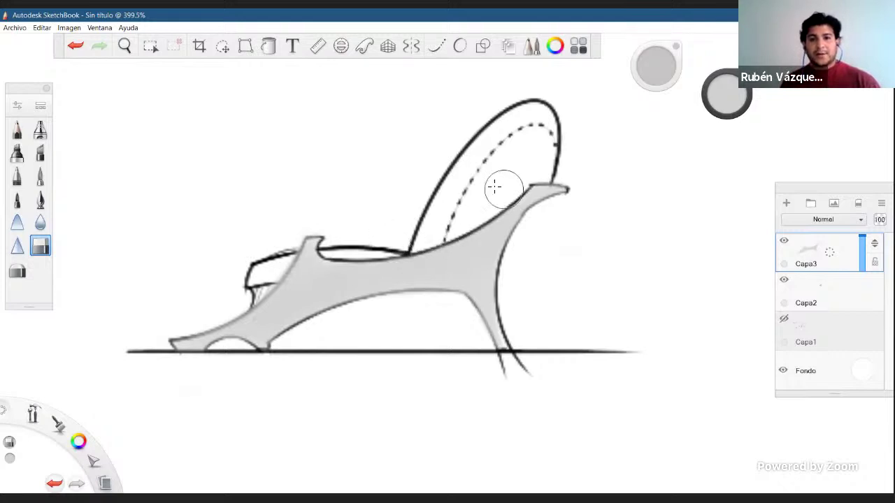
{"action": "mouse_move", "coordinate": [293, 241]}
{"action": "left_mouse_down"}
{"action": "mouse_move", "coordinate": [179, 326]}
{"action": "mouse_move", "coordinate": [205, 316]}
{"action": "left_mouse_up"}
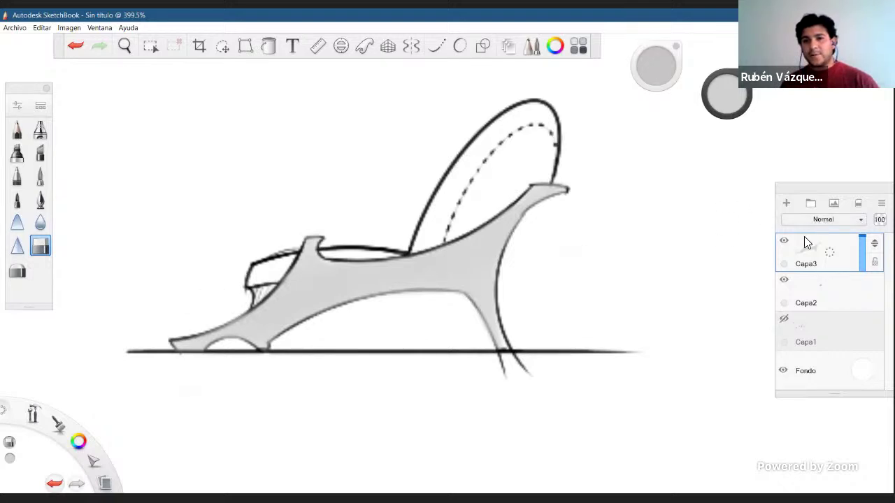
Set Capa3's blending mode to Multiplicar and erase one wide and several thin diagonal highlight bands across the frame.
{"action": "left_click", "coordinate": [784, 251]}
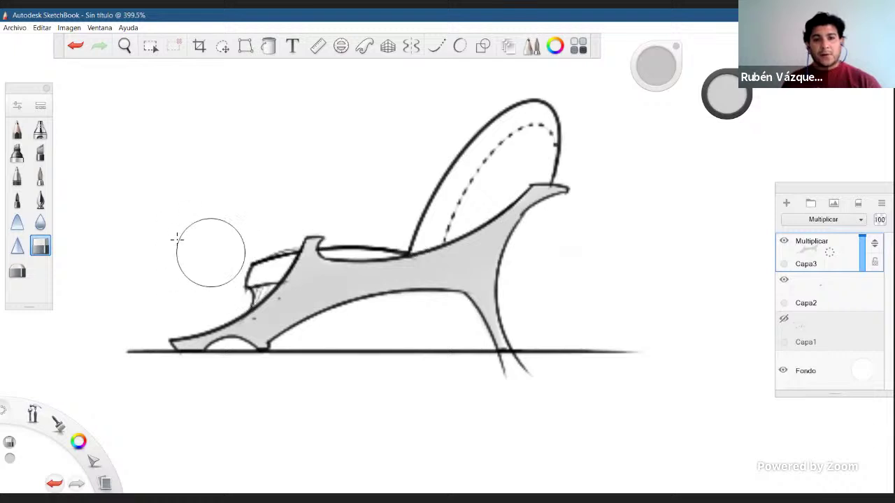
{"action": "left_click_drag", "start_coordinate": [172, 206], "coordinate": [566, 481]}
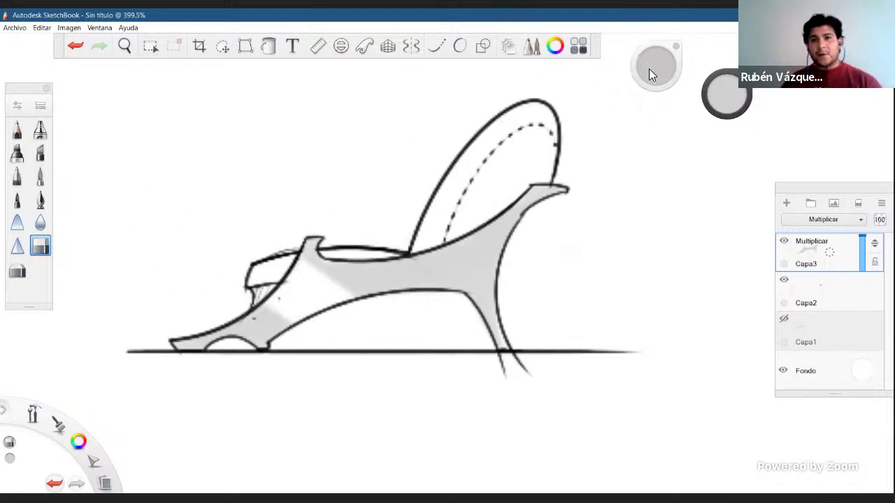
{"action": "key", "text": "bracketleft"}
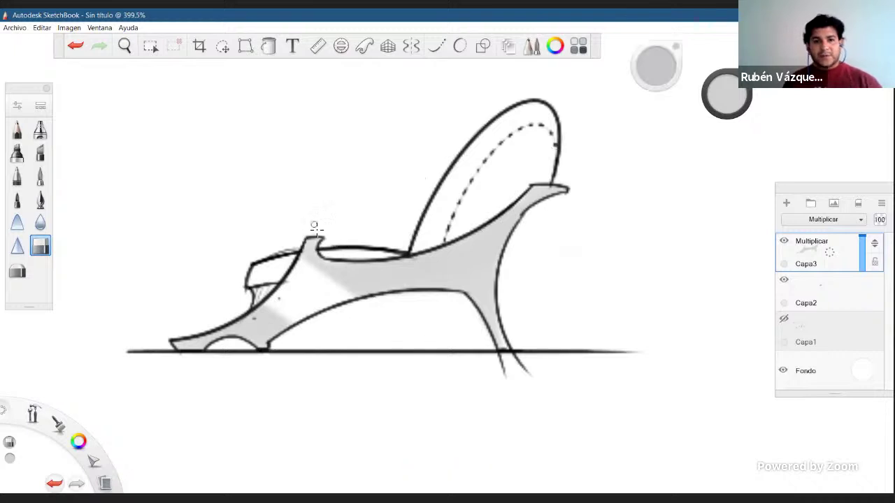
{"action": "left_click_drag", "start_coordinate": [346, 262], "coordinate": [386, 292]}
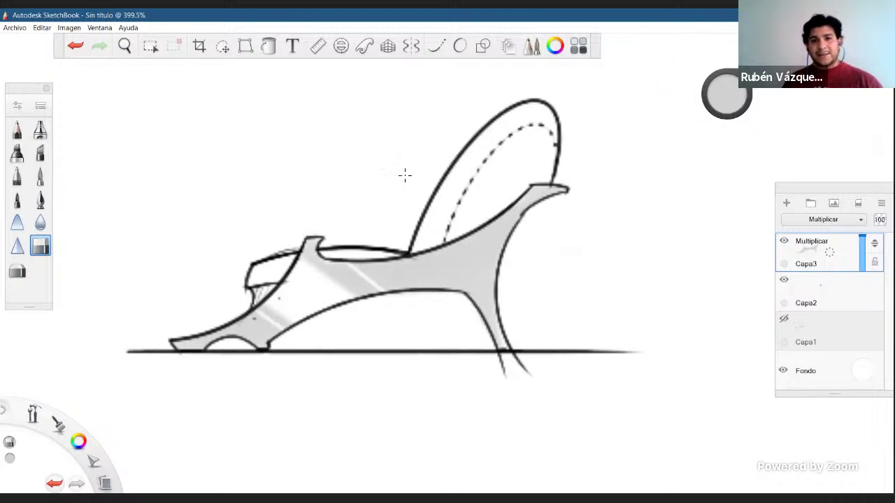
{"action": "left_click_drag", "start_coordinate": [460, 229], "coordinate": [505, 264]}
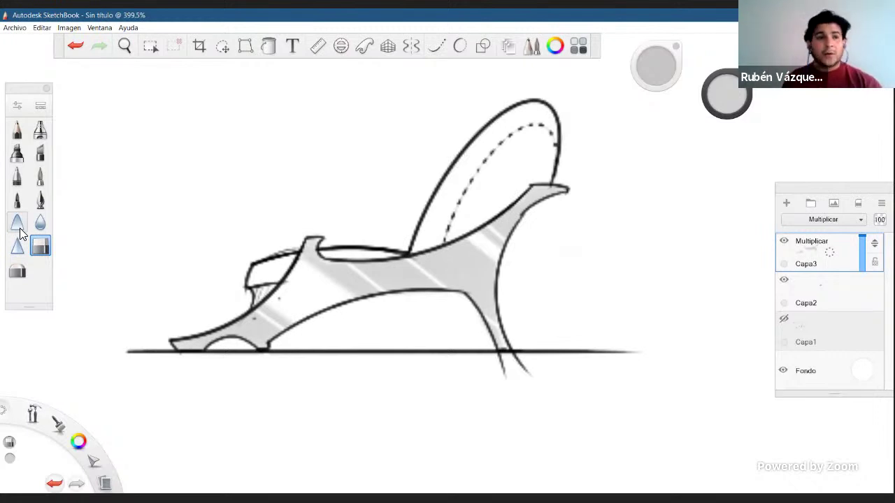
Switch to the airbrush, set its colour to black, and paint dark diagonal bands beside the frame's highlights.
{"action": "left_click", "coordinate": [39, 131]}
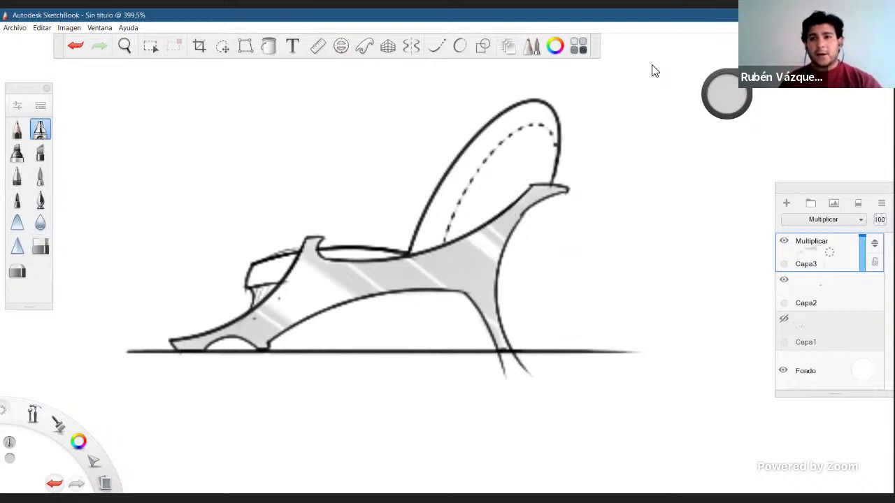
{"action": "left_click_drag", "start_coordinate": [651, 65], "coordinate": [652, 67]}
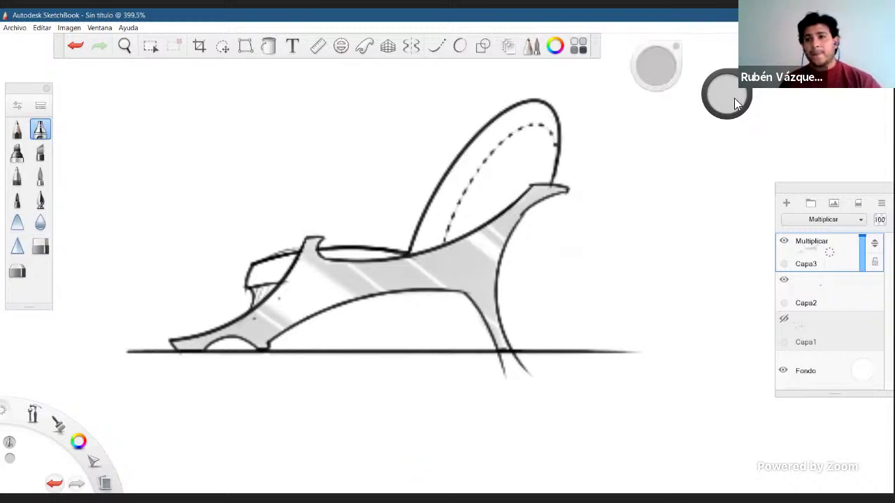
{"action": "left_click", "coordinate": [728, 93]}
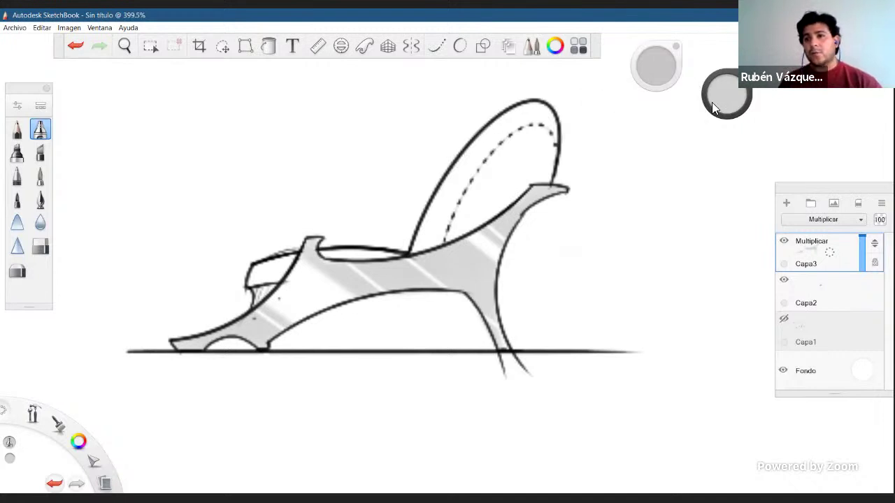
{"action": "left_click_drag", "start_coordinate": [725, 94], "coordinate": [722, 148]}
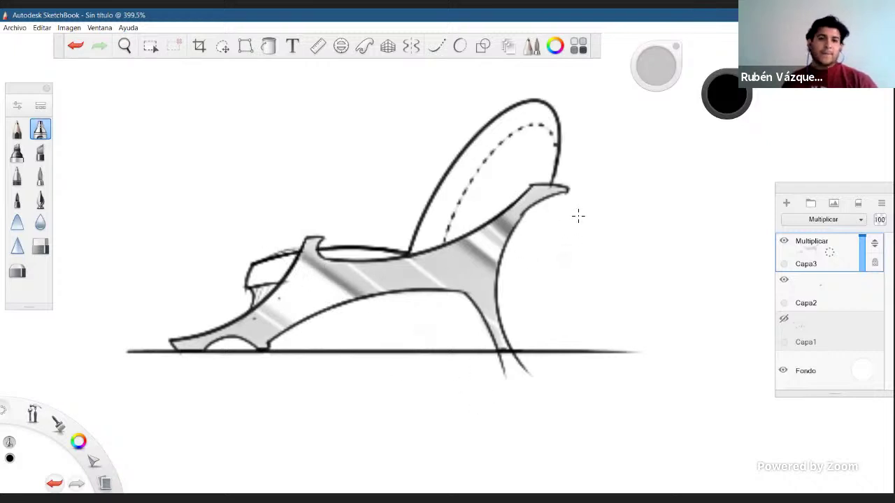
Undo the black airbrush bands painted on the frame.
{"action": "key", "text": "ctrl+z"}
{"action": "key", "text": "ctrl+z"}
{"action": "key", "text": "ctrl+z"}
{"action": "key", "text": "ctrl+z"}
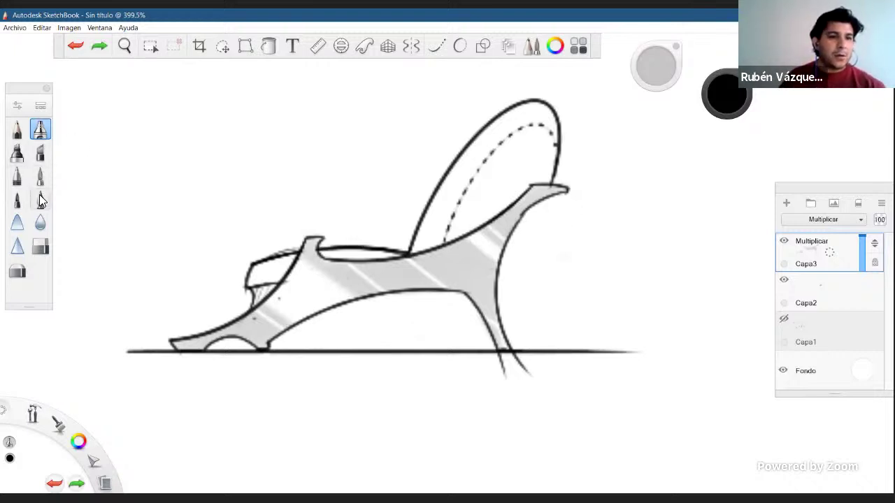
With the black marker, adjust its size and paint dark diagonal bands beside the highlights below the backrest and at the seat's front.
{"action": "left_click", "coordinate": [17, 154]}
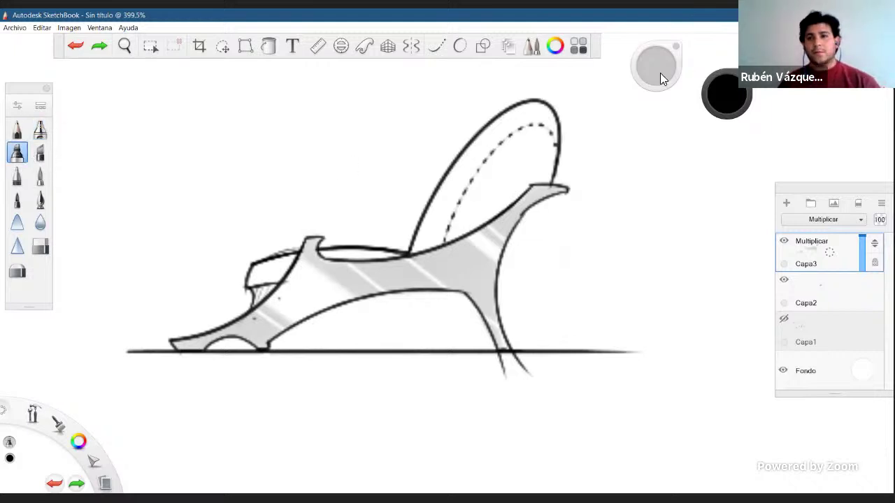
{"action": "left_click_drag", "start_coordinate": [651, 68], "coordinate": [650, 67]}
{"action": "left_click_drag", "start_coordinate": [491, 218], "coordinate": [513, 235]}
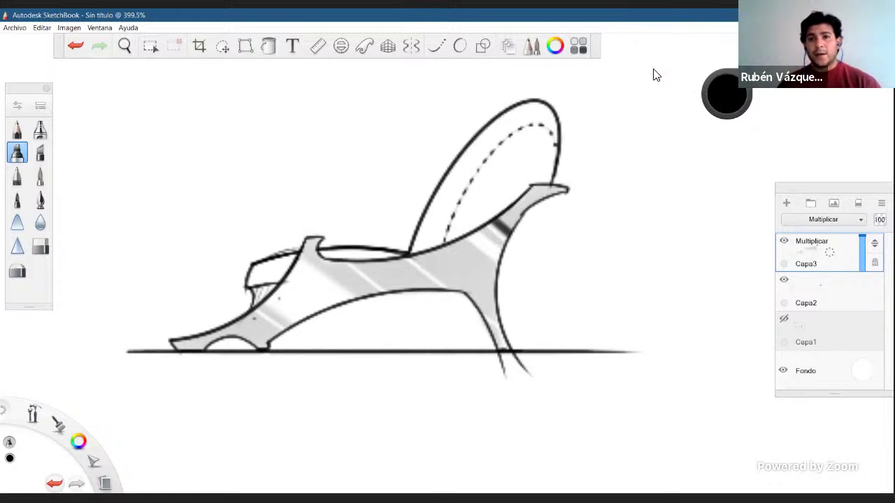
{"action": "left_click_drag", "start_coordinate": [652, 69], "coordinate": [664, 70]}
{"action": "left_click_drag", "start_coordinate": [434, 228], "coordinate": [601, 368]}
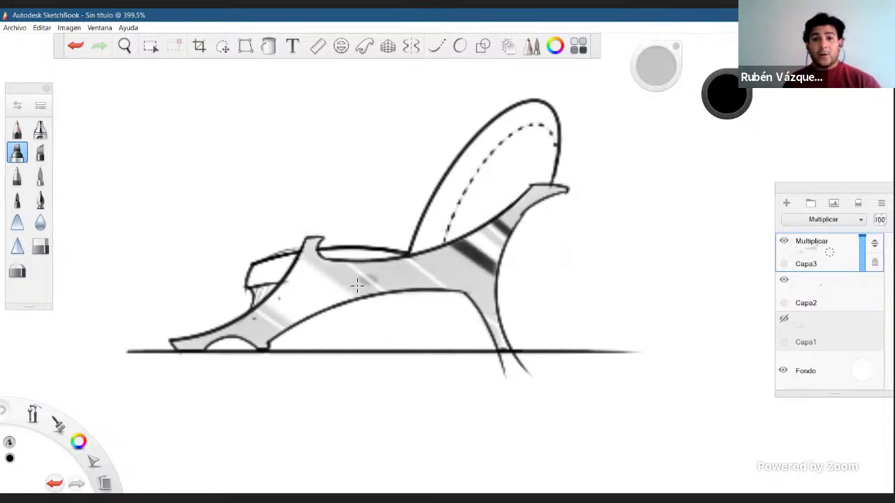
{"action": "left_click_drag", "start_coordinate": [304, 249], "coordinate": [368, 298]}
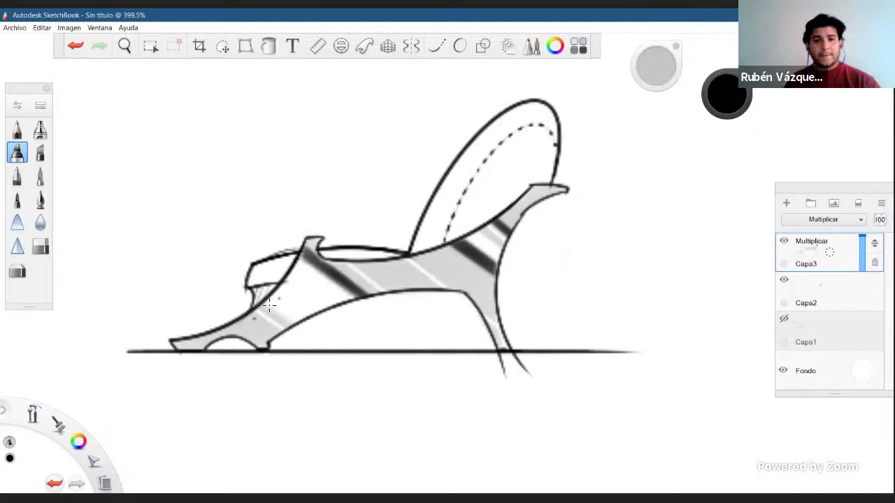
Add dark diagonal bands on the front foot and beside the front leg's highlight, undoing and repainting strokes until they fit.
{"action": "mouse_move", "coordinate": [191, 335]}
{"action": "left_mouse_down"}
{"action": "mouse_move", "coordinate": [215, 350]}
{"action": "mouse_move", "coordinate": [241, 346]}
{"action": "left_mouse_up"}
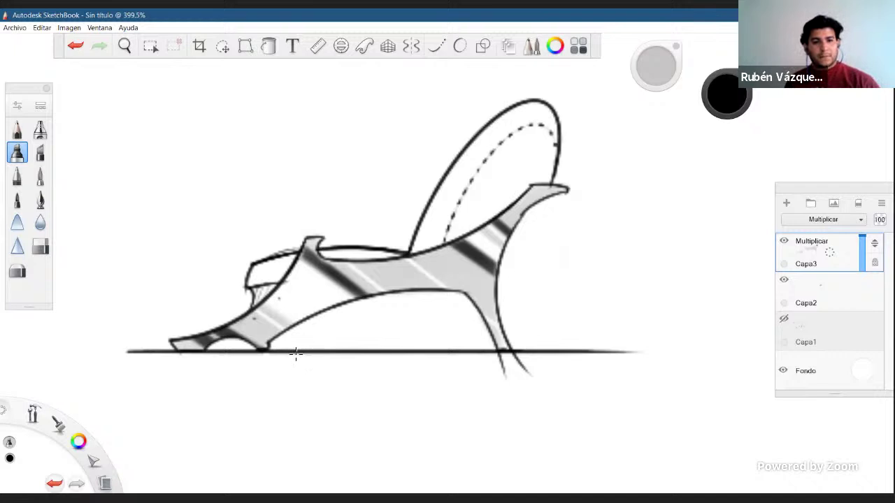
{"action": "key", "text": "ctrl+z"}
{"action": "left_click_drag", "start_coordinate": [194, 291], "coordinate": [472, 437]}
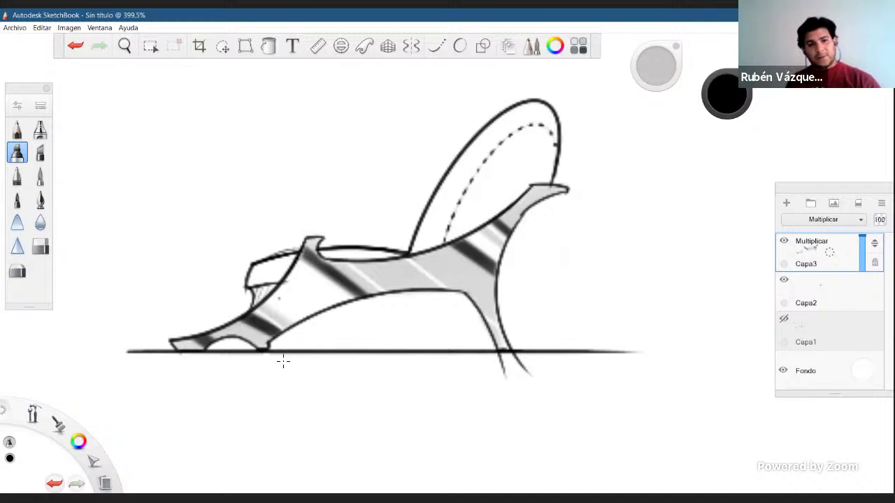
{"action": "key", "text": "ctrl+z"}
{"action": "left_click_drag", "start_coordinate": [237, 305], "coordinate": [465, 441]}
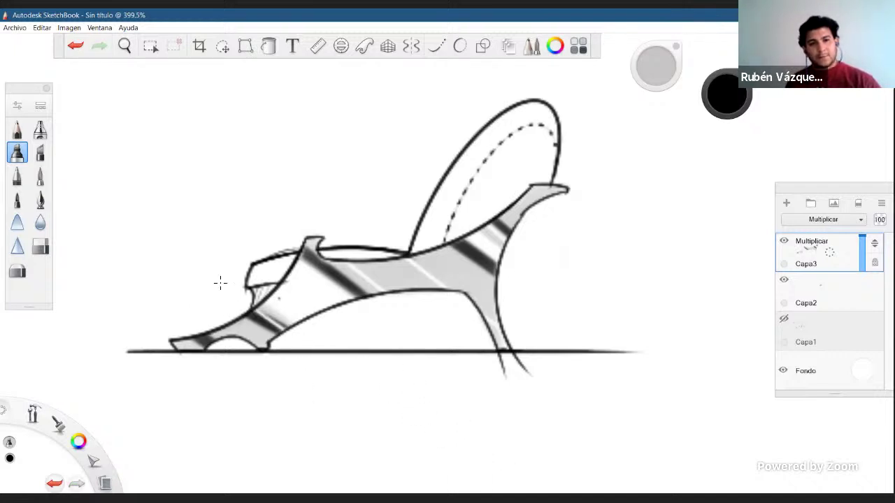
{"action": "key", "text": "ctrl+z"}
{"action": "key", "text": "ctrl+y"}
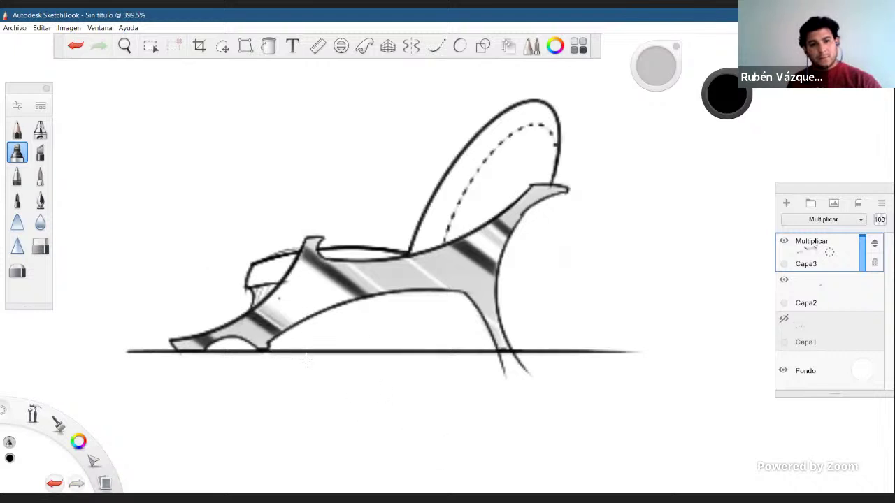
Adjust the marker and paint a dark diagonal band from the seat-backrest junction to the rear leg, undoing rejected strokes and the test spot.
{"action": "left_click", "coordinate": [675, 46]}
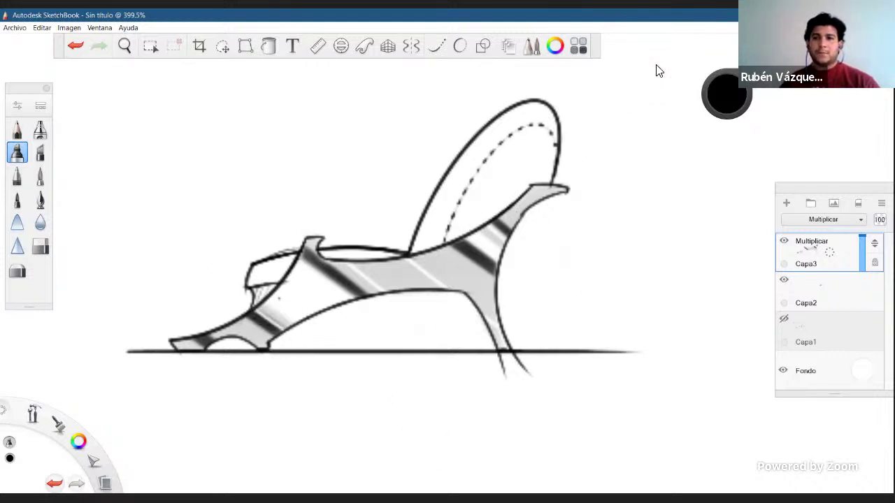
{"action": "mouse_move", "coordinate": [407, 253]}
{"action": "left_mouse_down"}
{"action": "mouse_move", "coordinate": [494, 314]}
{"action": "mouse_move", "coordinate": [483, 325]}
{"action": "left_mouse_up"}
{"action": "key", "text": "ctrl+z"}
{"action": "key", "text": "ctrl+z"}
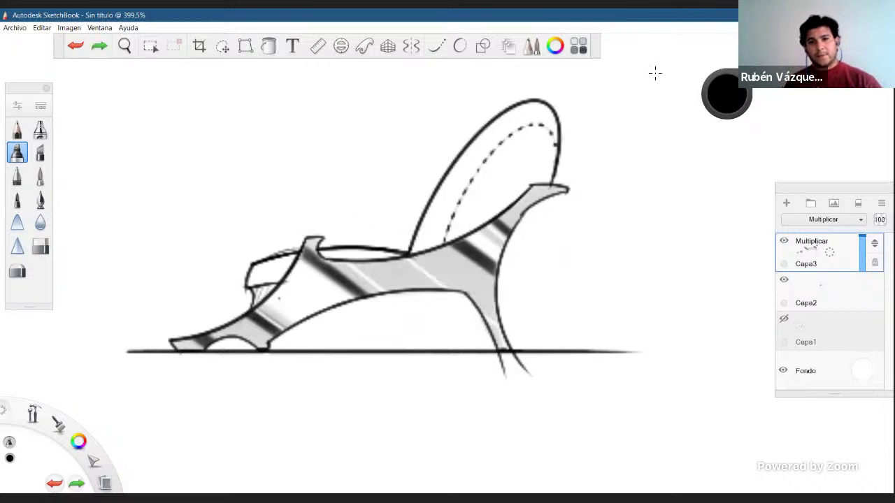
{"action": "key", "text": "ctrl+y"}
{"action": "key", "text": "ctrl+z"}
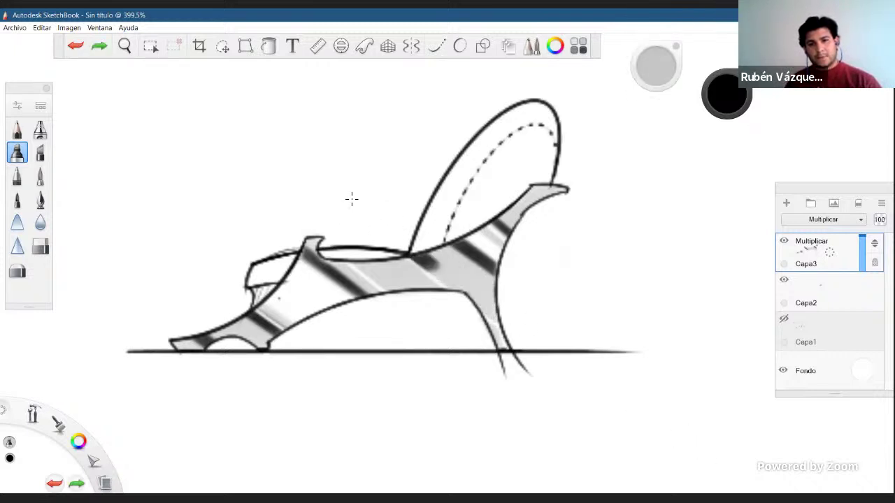
{"action": "key", "text": "ctrl+y"}
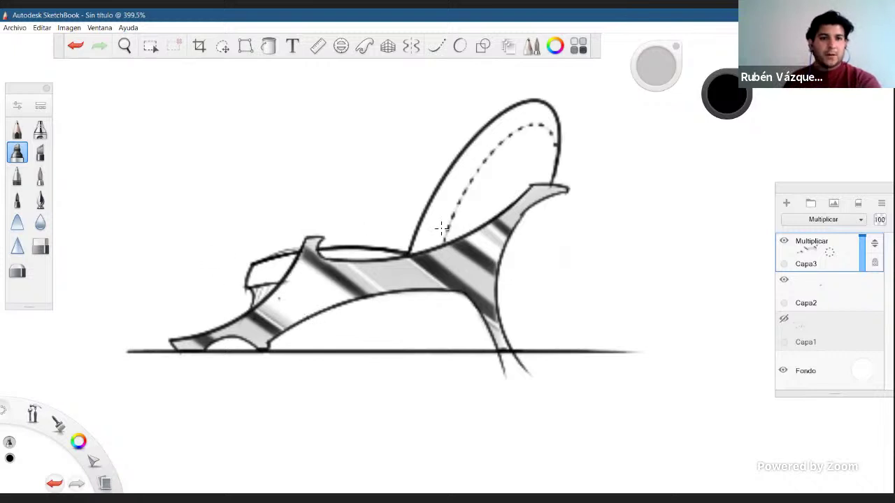
{"action": "left_click", "coordinate": [399, 277]}
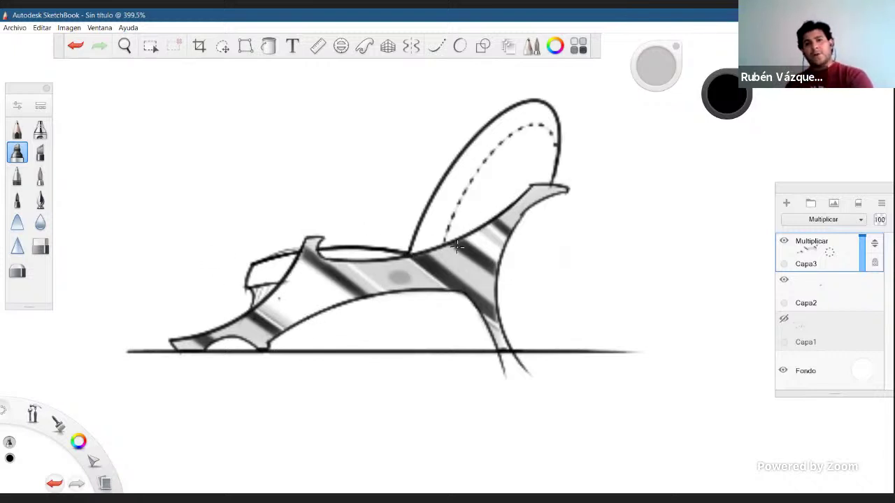
{"action": "key", "text": "ctrl+z"}
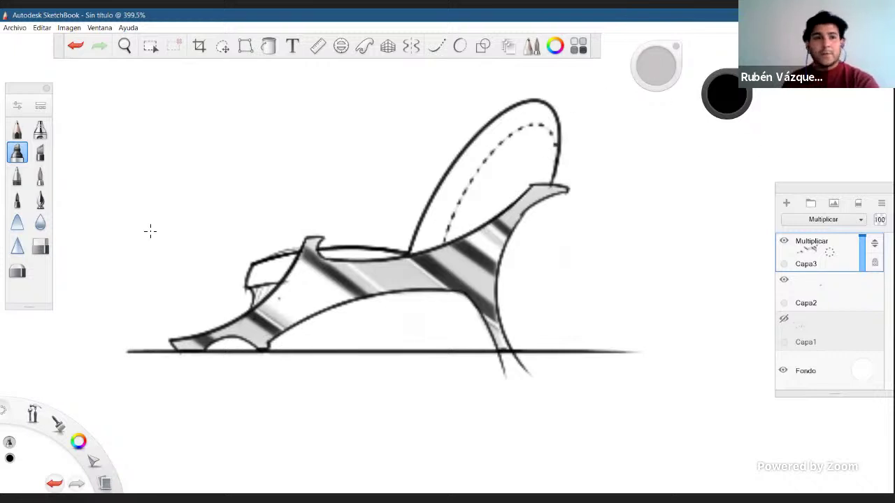
Switch to the airbrush and set its colour to dark brown.
{"action": "left_click", "coordinate": [40, 132]}
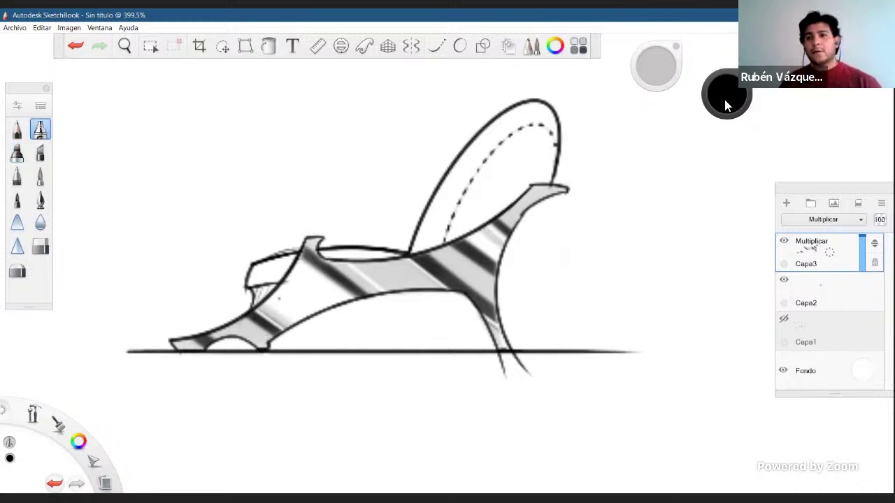
{"action": "left_click", "coordinate": [726, 102]}
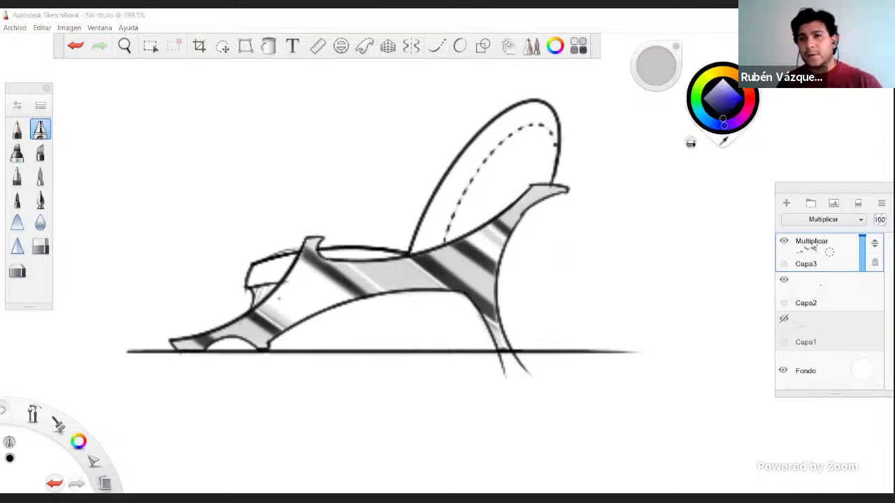
{"action": "left_click", "coordinate": [723, 99]}
{"action": "left_click_drag", "start_coordinate": [726, 104], "coordinate": [732, 111]}
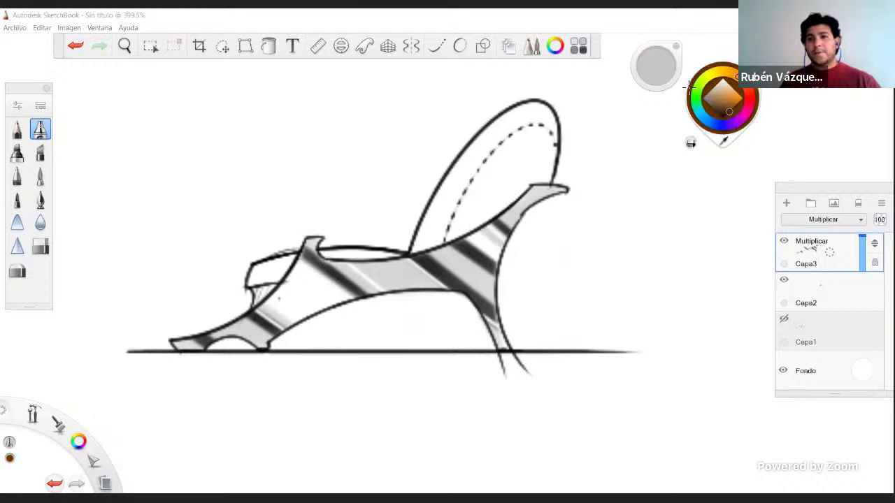
Adjust the airbrush, try a light brown tint over the grey frame, and undo the tint strokes.
{"action": "left_click", "coordinate": [650, 68]}
{"action": "left_click_drag", "start_coordinate": [656, 69], "coordinate": [657, 67]}
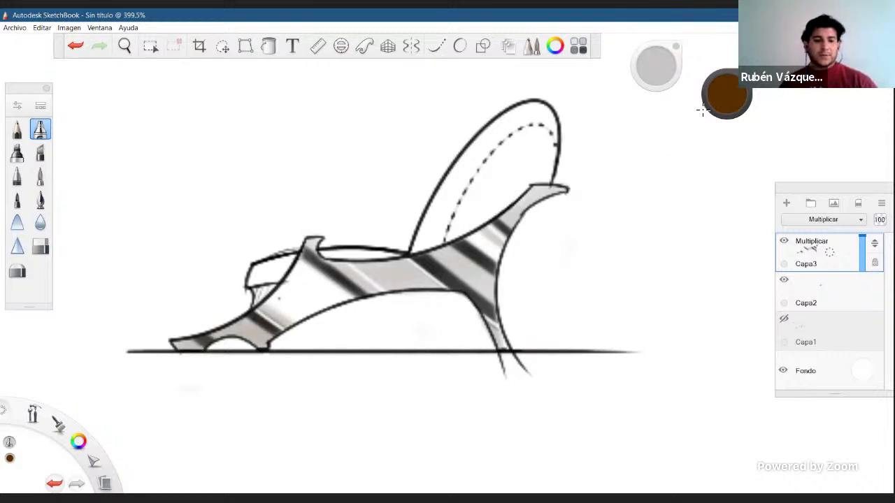
{"action": "key", "text": "ctrl+z"}
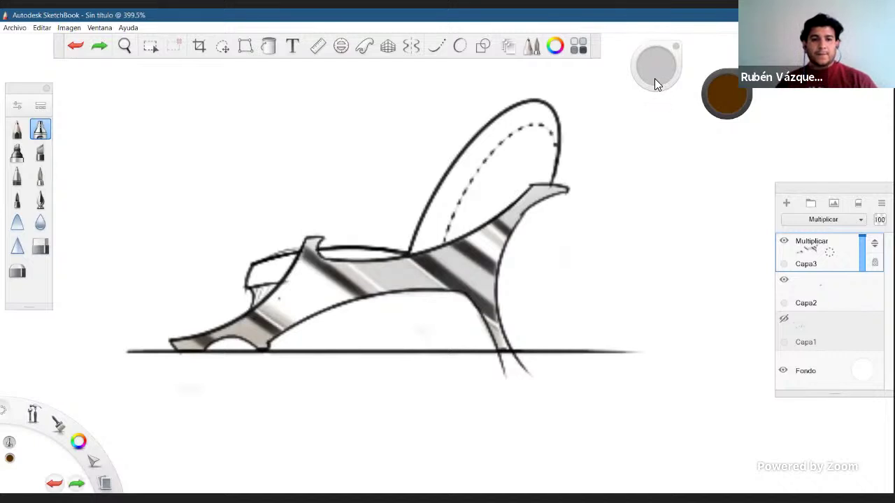
{"action": "key", "text": "ctrl+z"}
{"action": "left_click", "coordinate": [452, 389]}
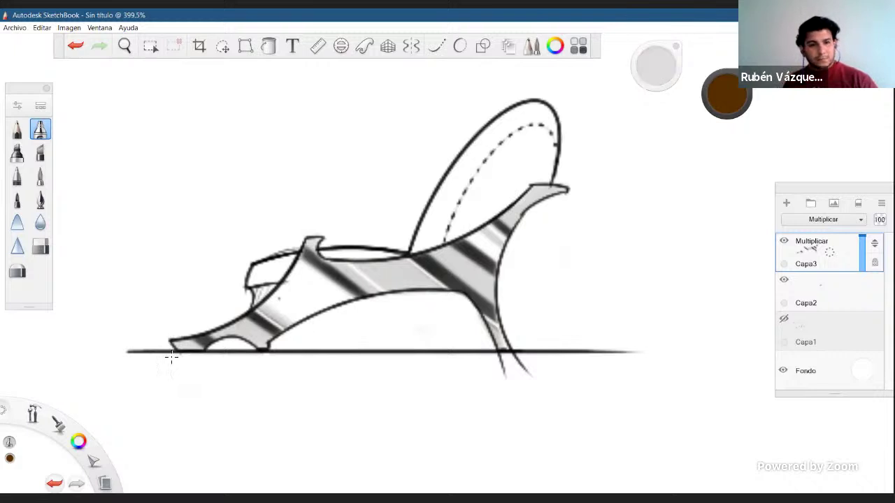
Airbrush a light brown tint along the frame's lower edge at the front and rear legs.
{"action": "left_click_drag", "start_coordinate": [173, 351], "coordinate": [210, 355]}
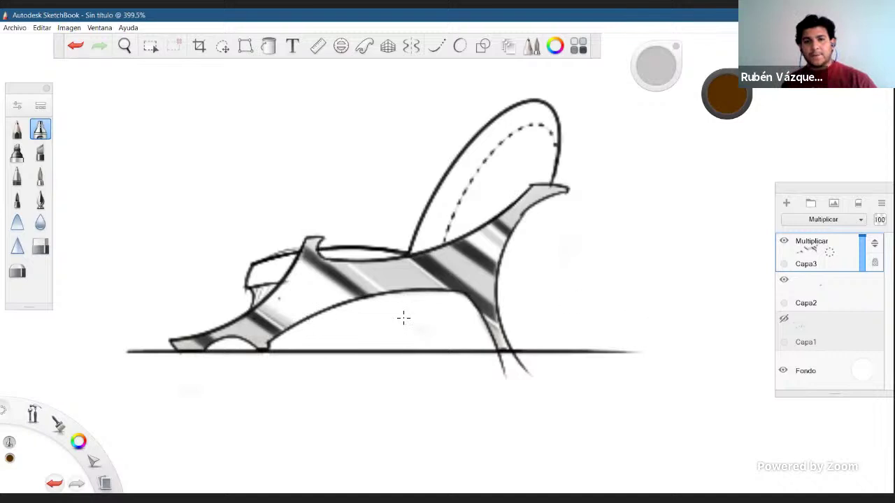
{"action": "left_click", "coordinate": [874, 262]}
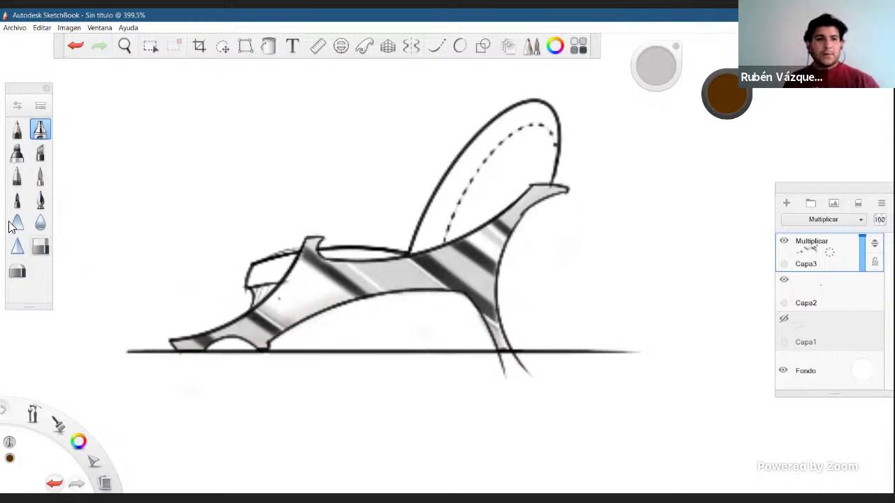
Switch to the marker in black, try a wide diagonal band across the front leg, and undo it.
{"action": "left_click", "coordinate": [40, 153]}
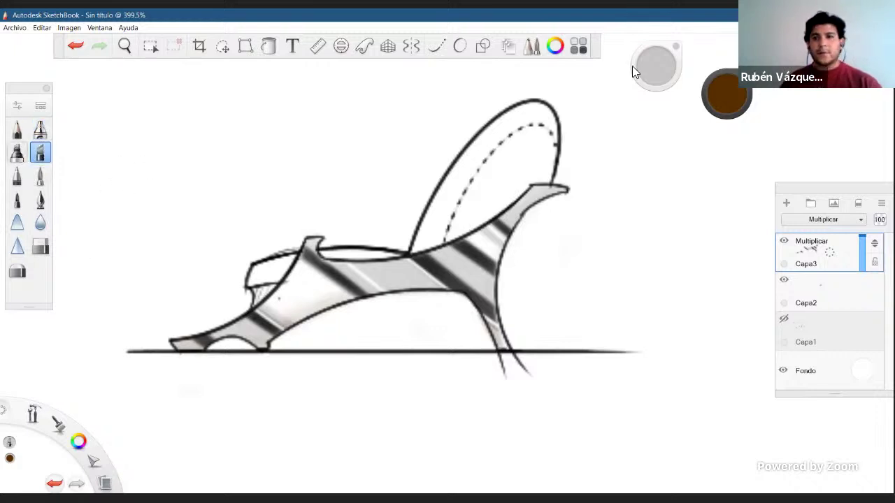
{"action": "left_click", "coordinate": [720, 115]}
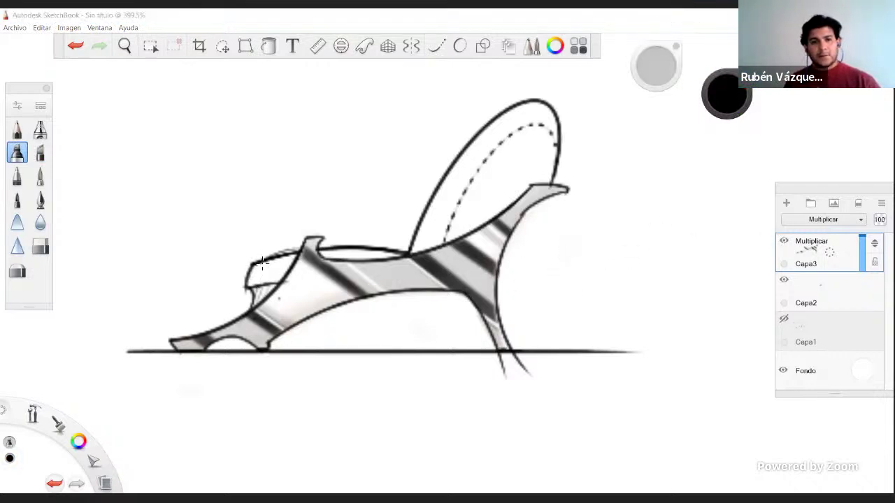
{"action": "left_click_drag", "start_coordinate": [239, 243], "coordinate": [374, 357]}
{"action": "key", "text": "ctrl+z"}
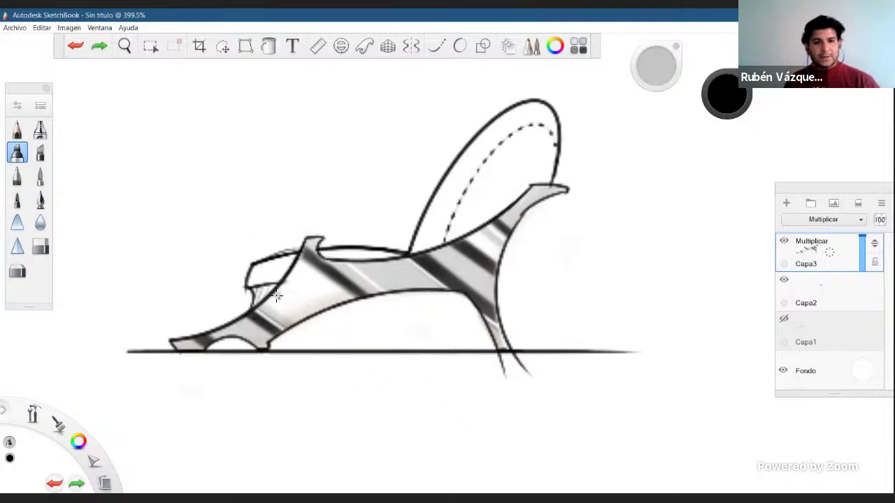
{"action": "key", "text": "ctrl+y"}
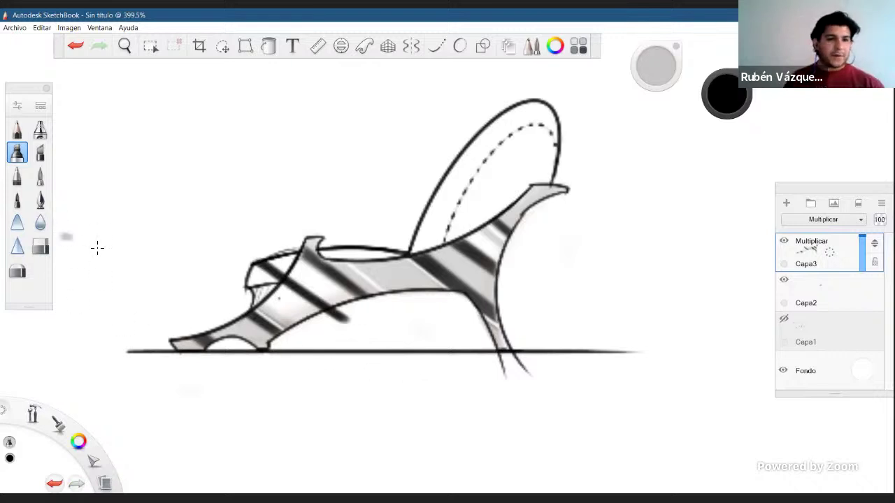
{"action": "key", "text": "ctrl+z"}
Reduce the marker size and draw one thin diagonal line across the front leg, undoing strokes with the wrong angle or length.
{"action": "left_click_drag", "start_coordinate": [651, 67], "coordinate": [651, 76]}
{"action": "left_click_drag", "start_coordinate": [252, 264], "coordinate": [412, 381]}
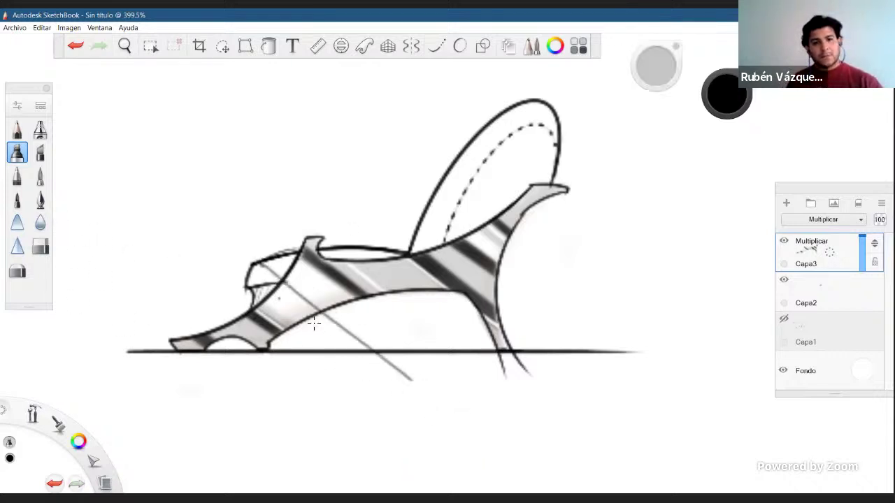
{"action": "key", "text": "ctrl+z"}
{"action": "left_click_drag", "start_coordinate": [270, 271], "coordinate": [349, 334]}
{"action": "key", "text": "ctrl+z"}
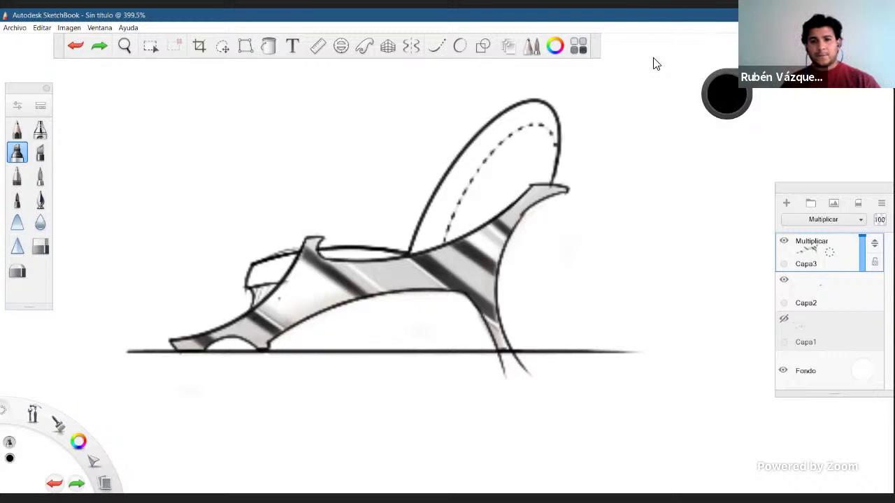
{"action": "key", "text": "Right"}
{"action": "key", "text": "Right"}
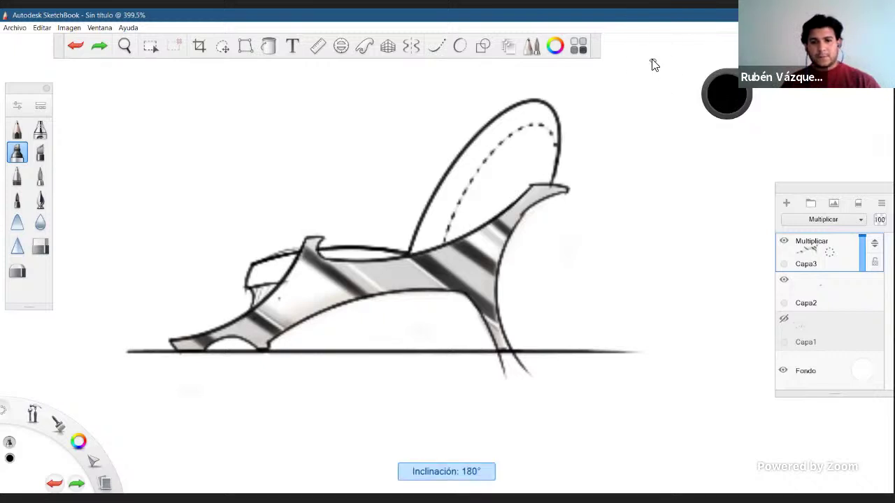
{"action": "left_click_drag", "start_coordinate": [266, 262], "coordinate": [340, 351]}
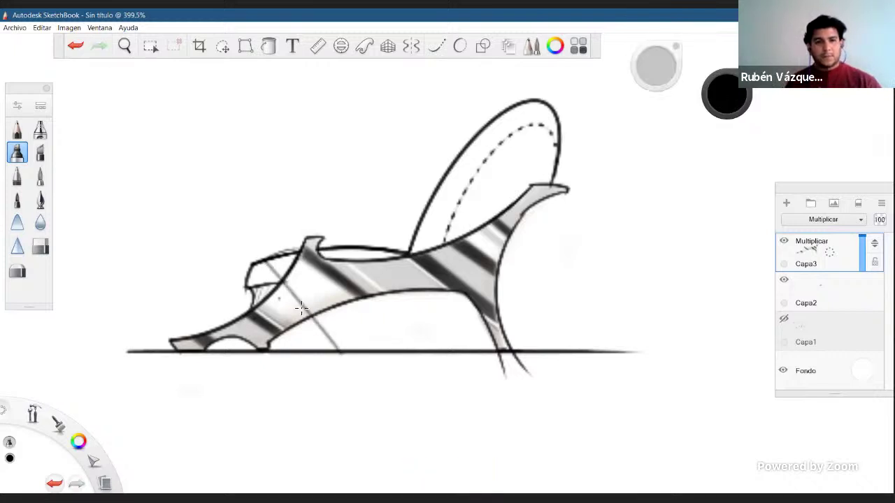
{"action": "key", "text": "ctrl+z"}
{"action": "left_click_drag", "start_coordinate": [266, 275], "coordinate": [356, 339]}
{"action": "key", "text": "ctrl+z"}
{"action": "left_click_drag", "start_coordinate": [269, 272], "coordinate": [346, 327]}
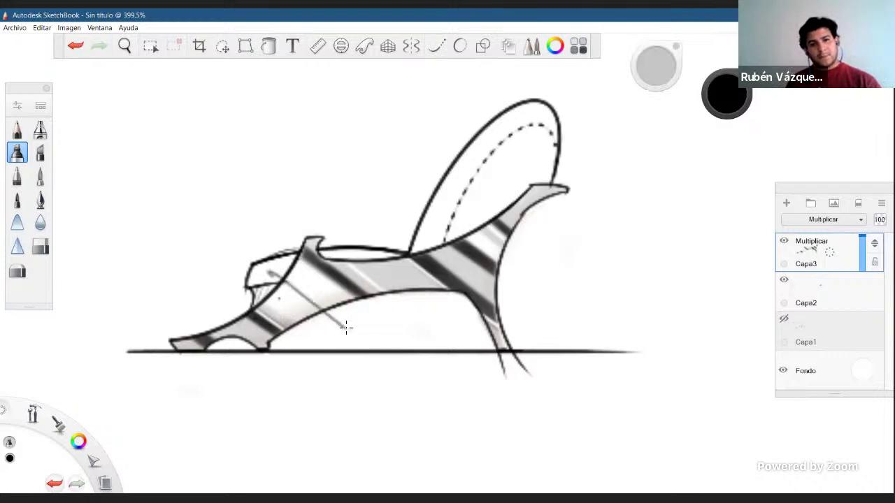
Erase the thin line's ends outside the frame and, on Capa2, the rear leg's lines below the ground line.
{"action": "left_click", "coordinate": [40, 246]}
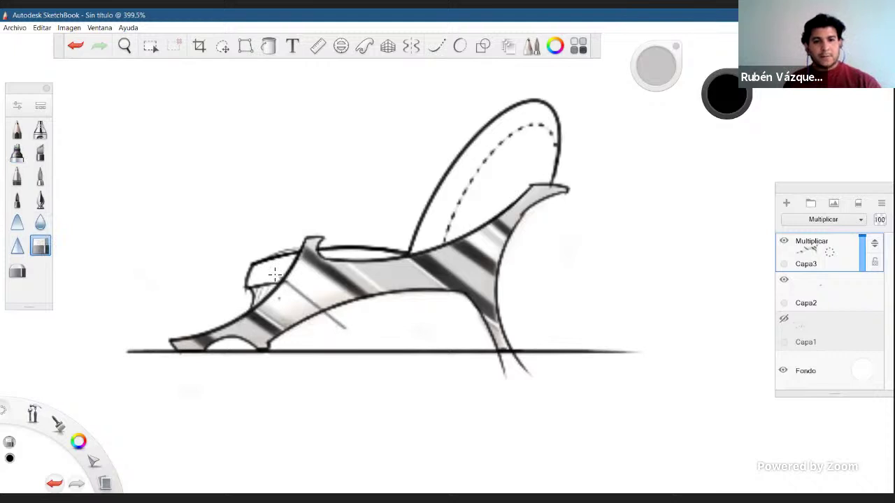
{"action": "left_click_drag", "start_coordinate": [282, 302], "coordinate": [354, 330]}
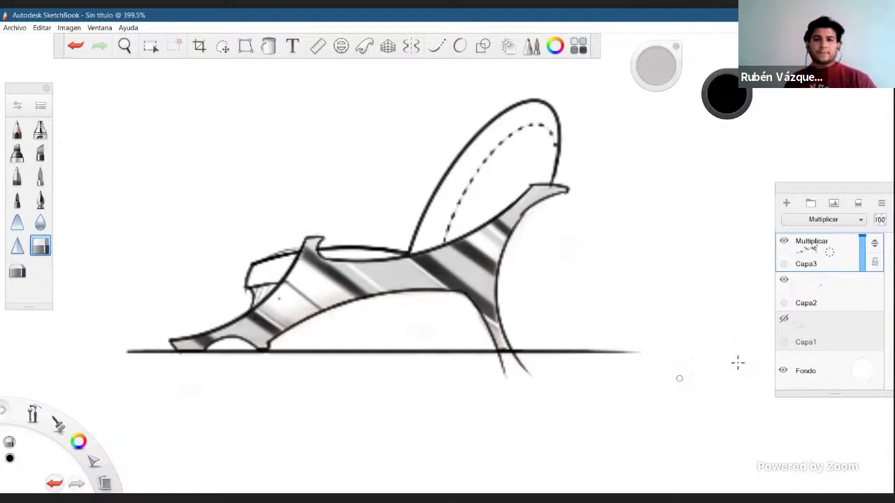
{"action": "left_click", "coordinate": [806, 283]}
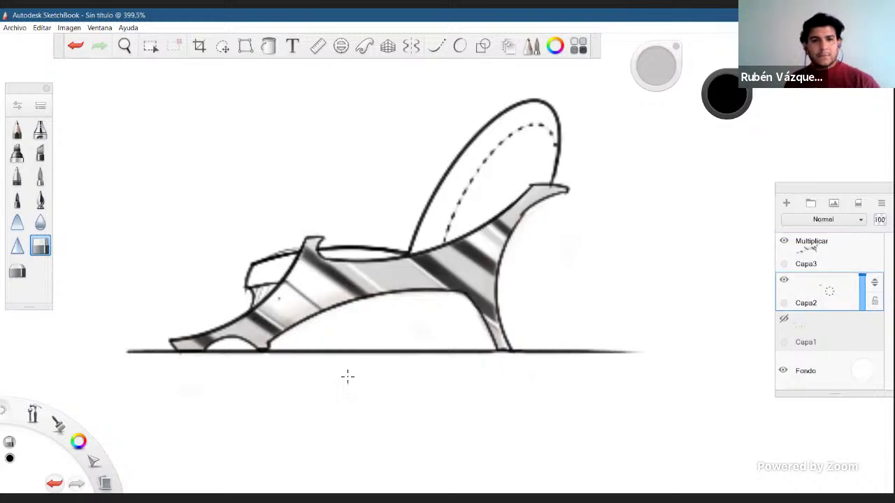
{"action": "key", "text": "space"}
{"action": "left_click_drag", "start_coordinate": [413, 201], "coordinate": [384, 230]}
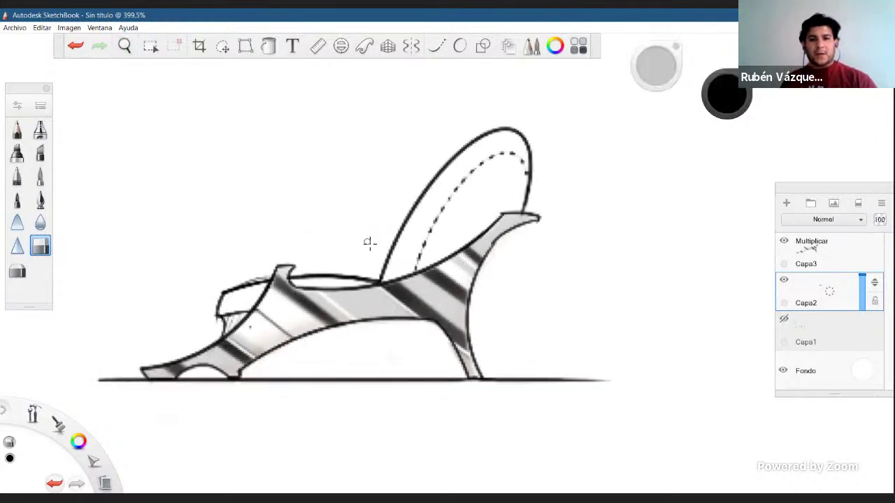
On Capa3, erase a diagonal highlight beside the dark band at the top of the front leg, undoing rejected strokes.
{"action": "left_click", "coordinate": [808, 260]}
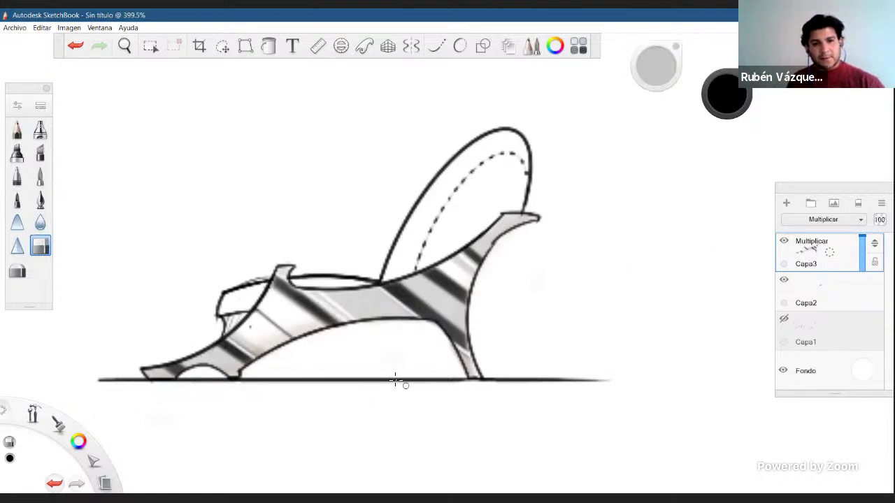
{"action": "key", "text": "ctrl+z"}
{"action": "left_click_drag", "start_coordinate": [260, 271], "coordinate": [335, 331]}
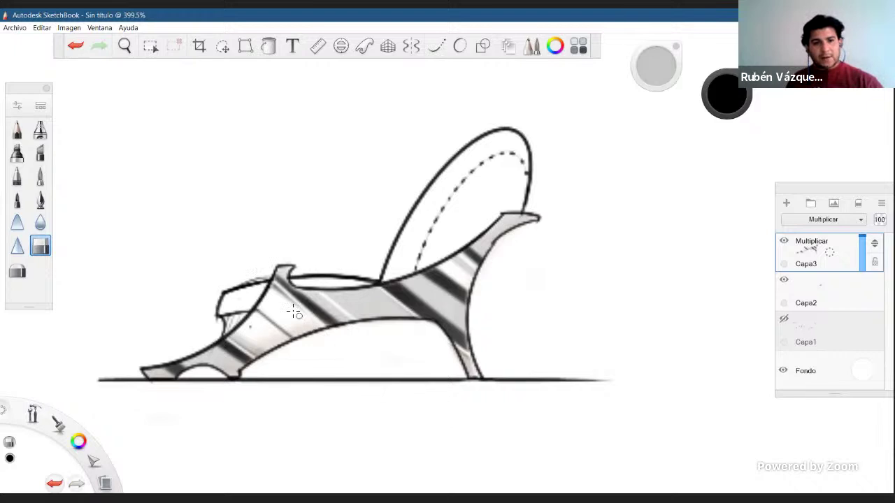
{"action": "key", "text": "ctrl+z"}
{"action": "left_click_drag", "start_coordinate": [255, 274], "coordinate": [301, 325]}
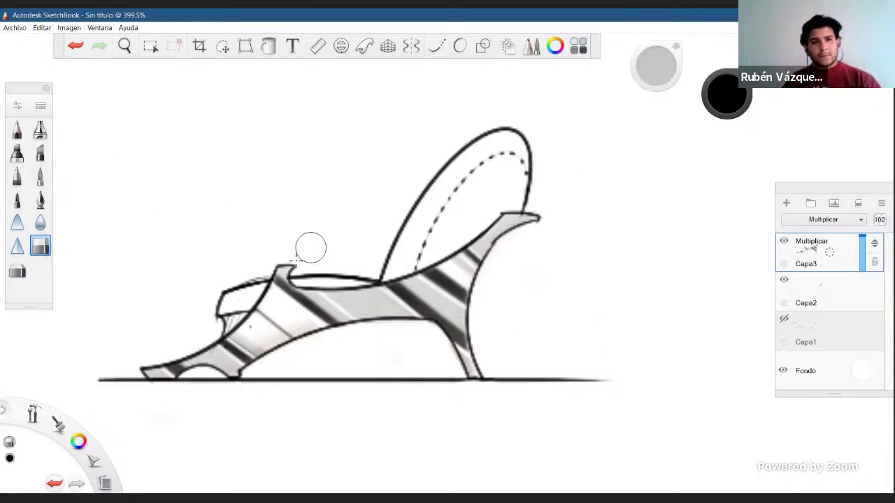
Switch to the soft eraser, adjust its size, and fade the grey between the frame's dark bands.
{"action": "left_click", "coordinate": [18, 271]}
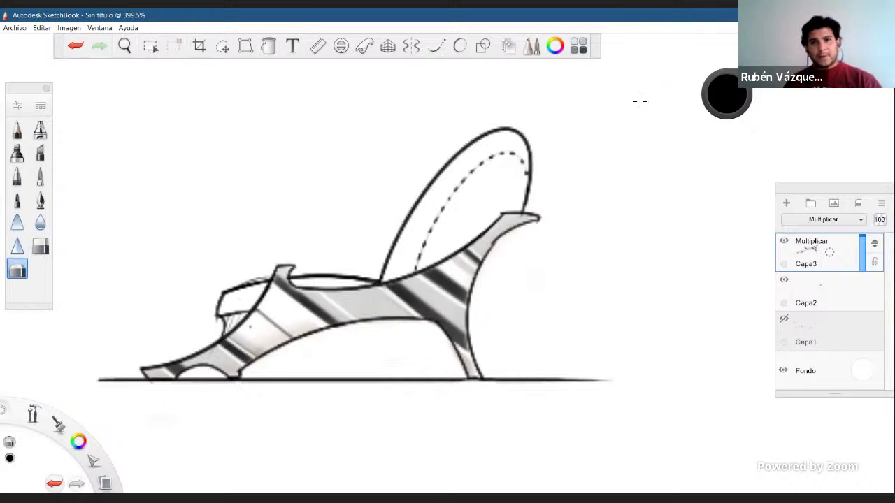
{"action": "left_click_drag", "start_coordinate": [661, 63], "coordinate": [660, 65]}
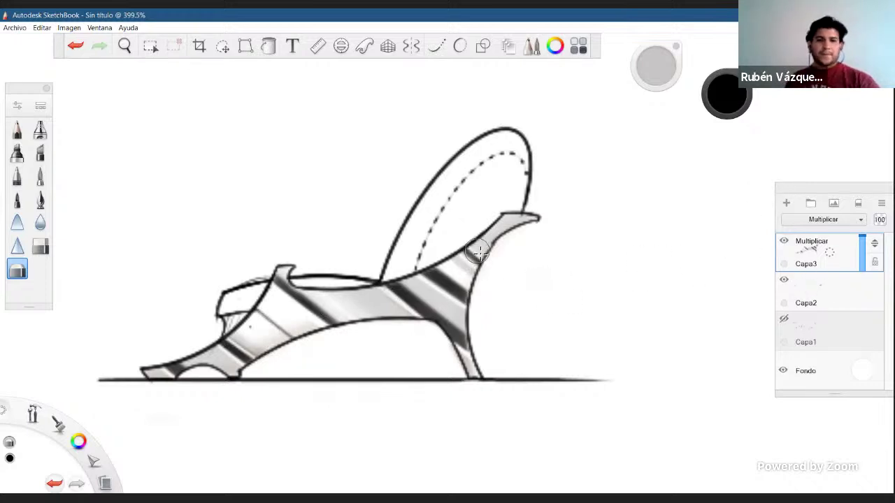
{"action": "key", "text": "space"}
{"action": "left_click", "coordinate": [458, 263]}
{"action": "left_click_drag", "start_coordinate": [457, 263], "coordinate": [448, 288]}
{"action": "left_click_drag", "start_coordinate": [452, 278], "coordinate": [580, 326]}
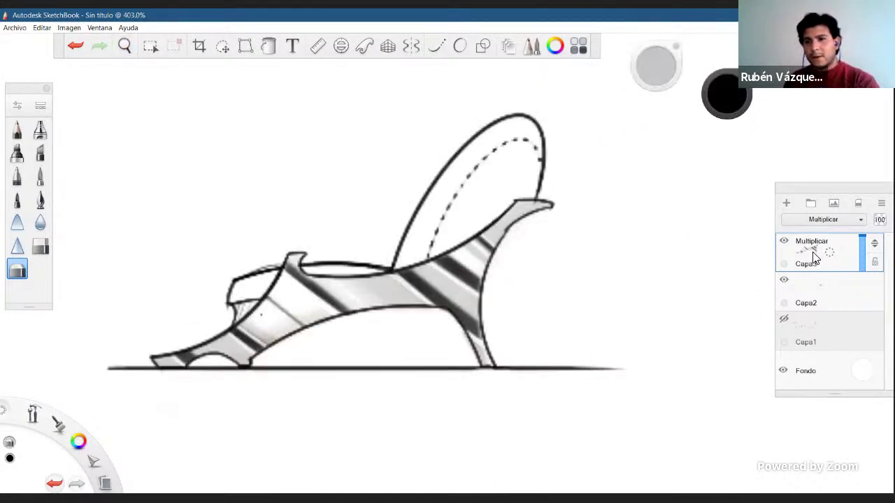
On Capa2, ink short lines suggesting the far-side legs beside the front foot and rear leg, undoing stray strokes.
{"action": "left_click", "coordinate": [802, 294]}
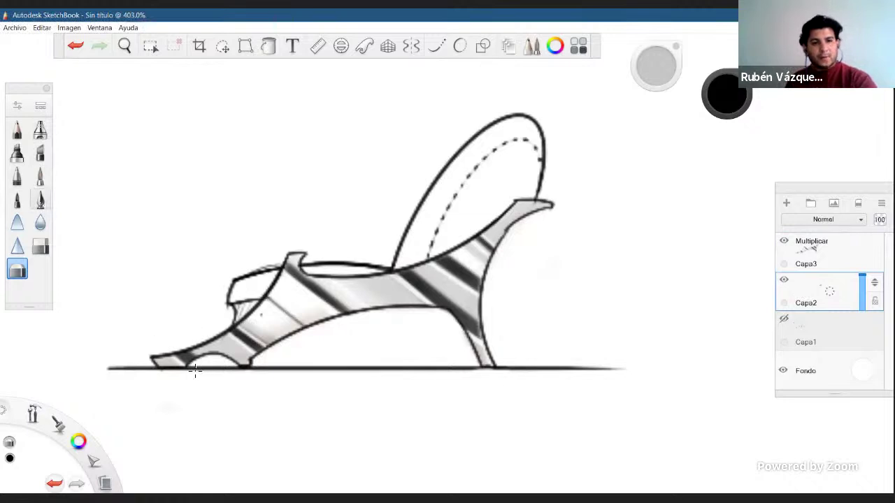
{"action": "left_click", "coordinate": [40, 200]}
{"action": "mouse_move", "coordinate": [191, 367]}
{"action": "left_mouse_down"}
{"action": "mouse_move", "coordinate": [221, 362]}
{"action": "mouse_move", "coordinate": [200, 369]}
{"action": "mouse_move", "coordinate": [276, 357]}
{"action": "left_mouse_up"}
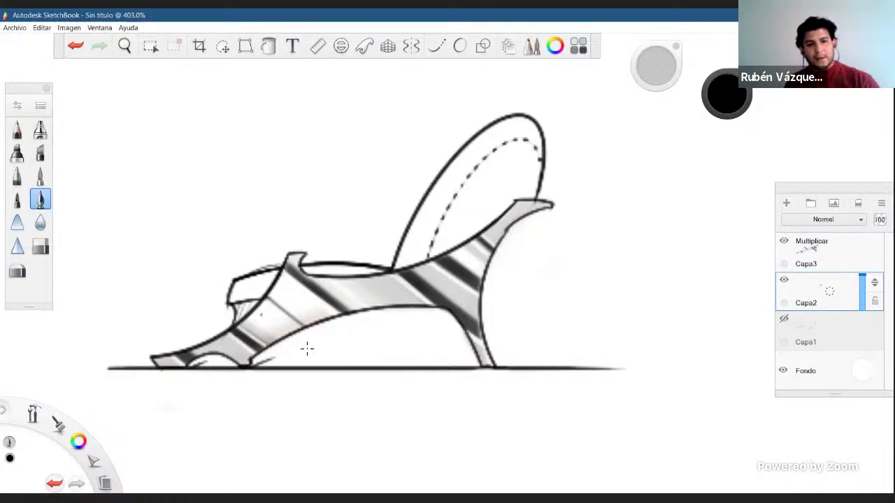
{"action": "left_click_drag", "start_coordinate": [482, 368], "coordinate": [442, 349]}
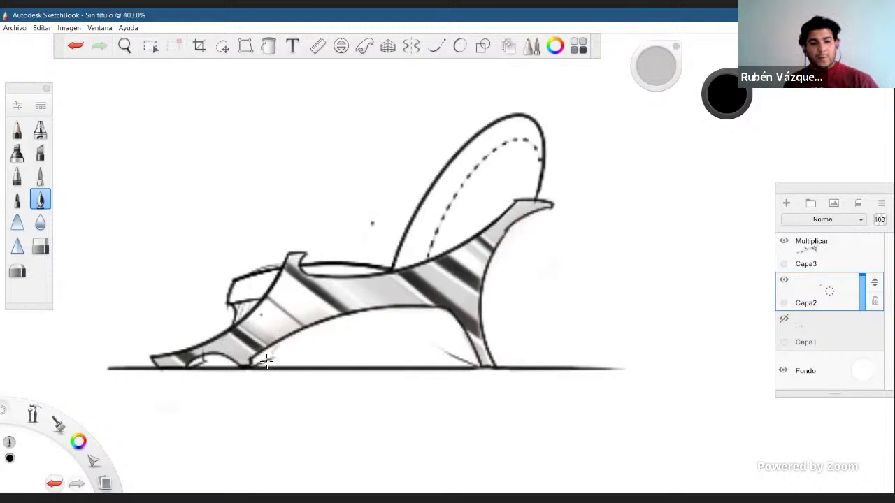
{"action": "key", "text": "ctrl+z"}
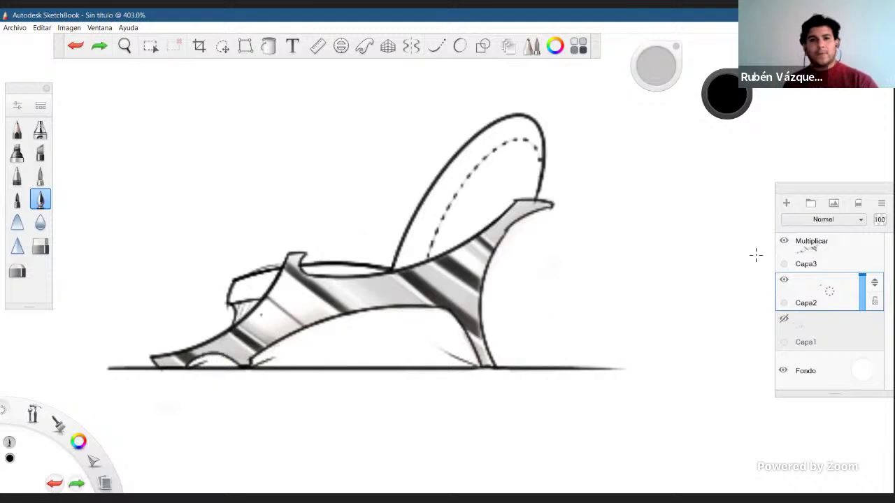
Add a new layer above Capa3 and set the airbrush colour to dark red.
{"action": "left_click", "coordinate": [781, 244]}
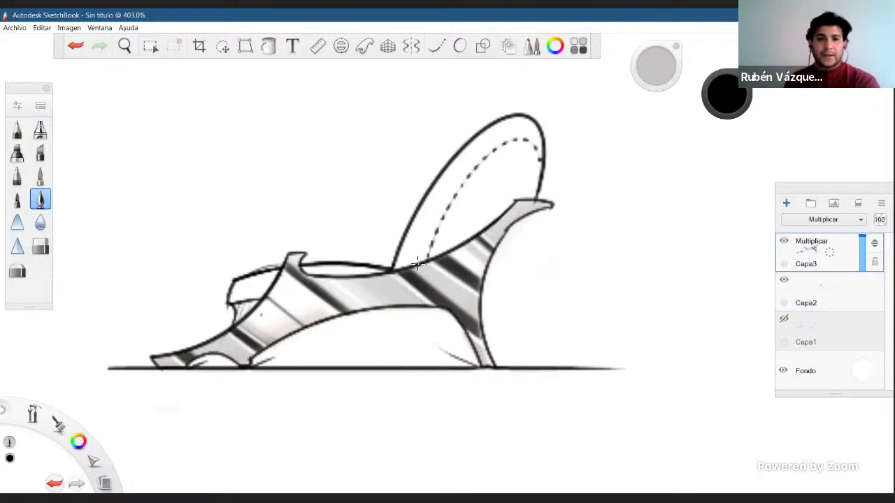
{"action": "key", "text": "ctrl+l"}
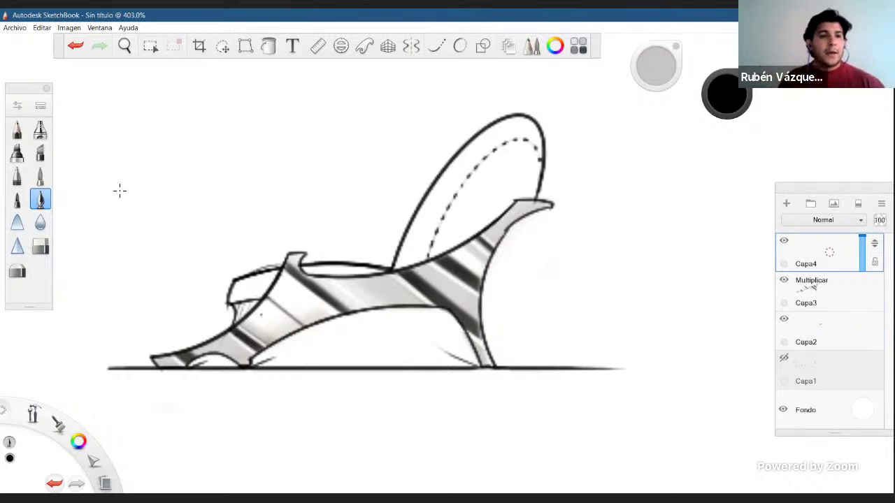
{"action": "left_click", "coordinate": [41, 130]}
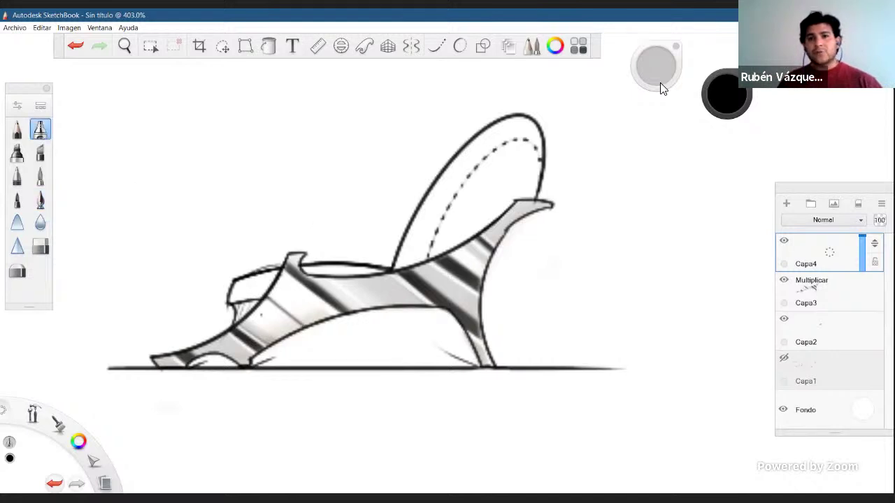
{"action": "left_click", "coordinate": [723, 99]}
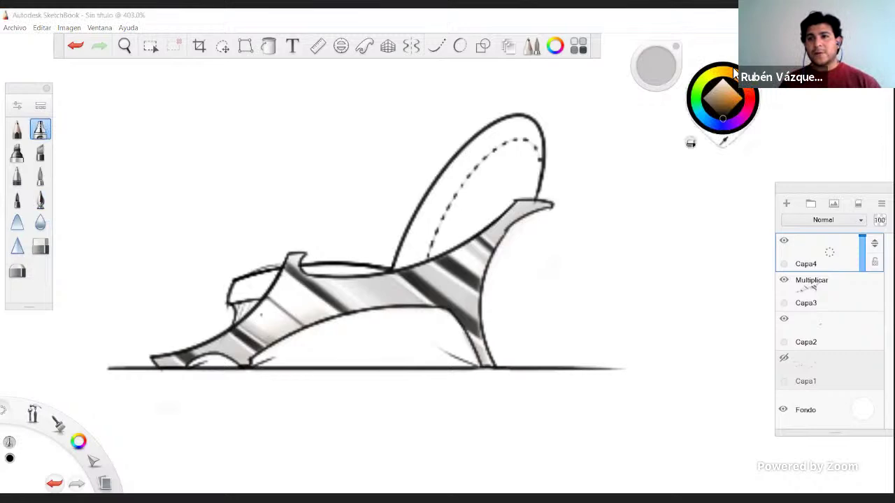
{"action": "left_click_drag", "start_coordinate": [717, 93], "coordinate": [743, 88]}
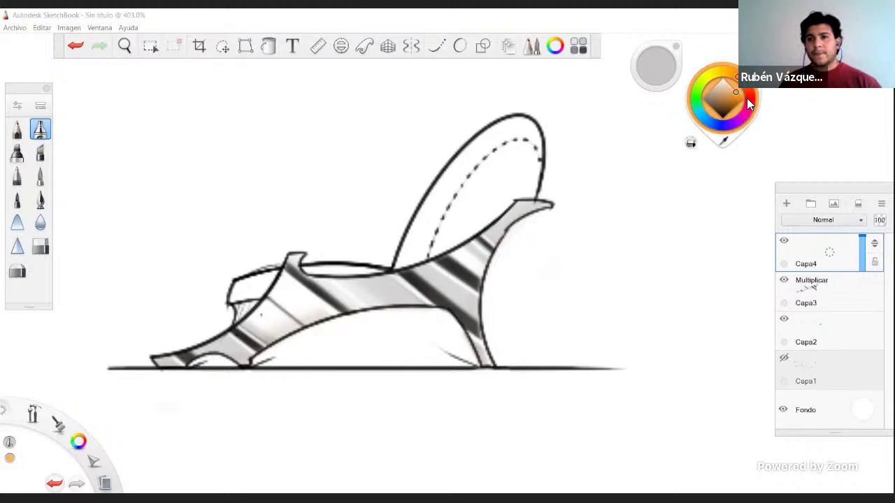
{"action": "left_click", "coordinate": [748, 103]}
{"action": "left_click_drag", "start_coordinate": [728, 100], "coordinate": [731, 107]}
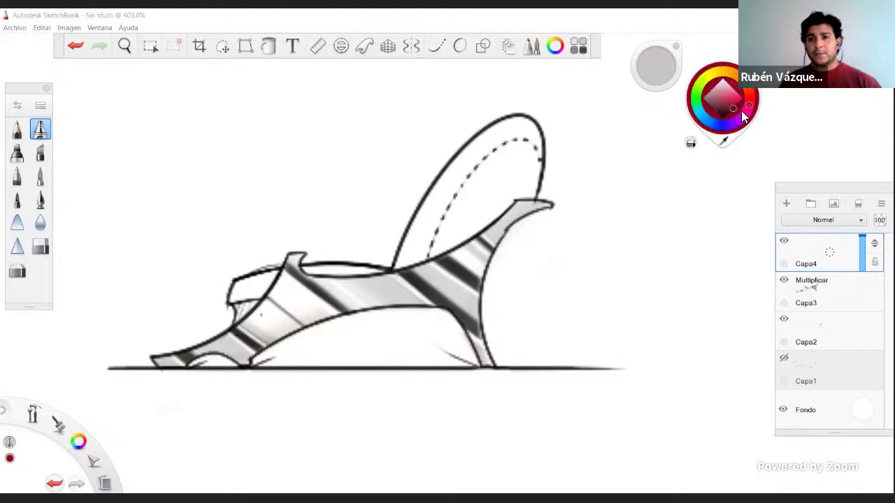
{"action": "left_click", "coordinate": [658, 250]}
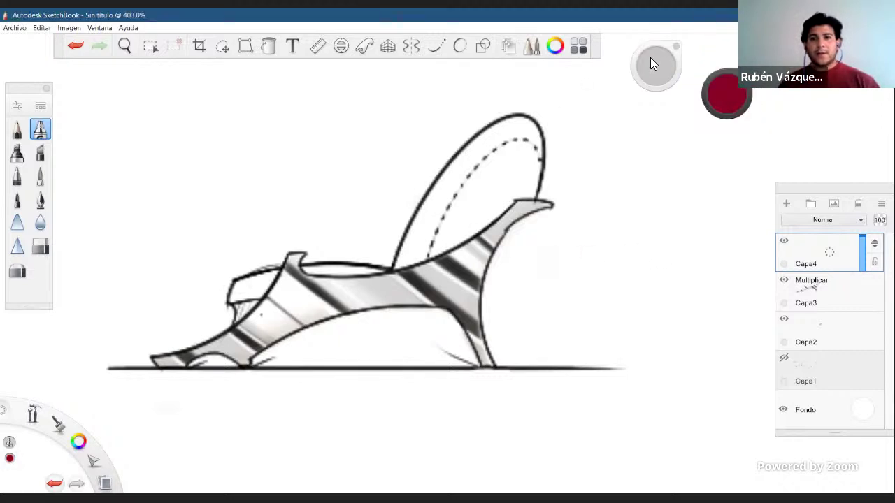
Adjust the airbrush size and paint dark red broadly over the backrest and the seat on the new layer.
{"action": "left_click", "coordinate": [651, 59]}
{"action": "left_click_drag", "start_coordinate": [664, 71], "coordinate": [650, 70]}
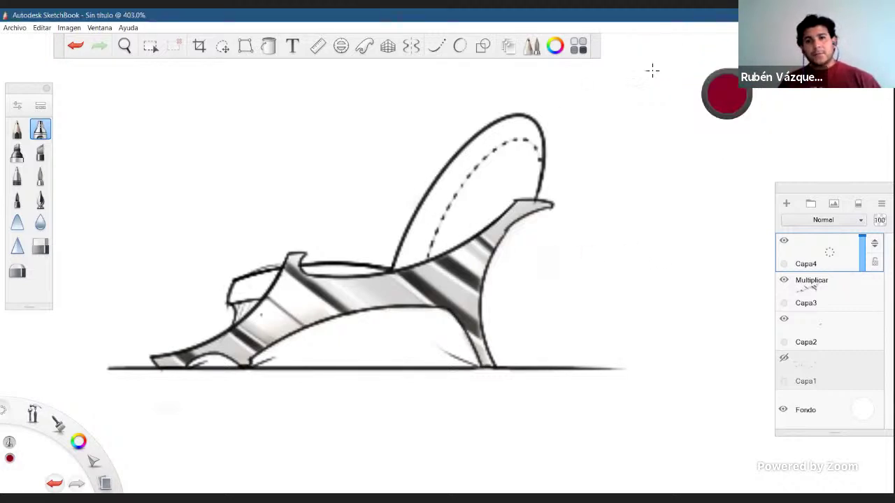
{"action": "mouse_move", "coordinate": [503, 132]}
{"action": "left_mouse_down"}
{"action": "mouse_move", "coordinate": [521, 133]}
{"action": "mouse_move", "coordinate": [482, 165]}
{"action": "mouse_move", "coordinate": [475, 139]}
{"action": "mouse_move", "coordinate": [467, 196]}
{"action": "mouse_move", "coordinate": [426, 258]}
{"action": "mouse_move", "coordinate": [474, 139]}
{"action": "mouse_move", "coordinate": [482, 161]}
{"action": "mouse_move", "coordinate": [531, 112]}
{"action": "mouse_move", "coordinate": [552, 150]}
{"action": "mouse_move", "coordinate": [474, 139]}
{"action": "mouse_move", "coordinate": [545, 196]}
{"action": "mouse_move", "coordinate": [419, 259]}
{"action": "left_mouse_up"}
{"action": "mouse_move", "coordinate": [475, 139]}
{"action": "left_mouse_down"}
{"action": "mouse_move", "coordinate": [448, 175]}
{"action": "mouse_move", "coordinate": [434, 244]}
{"action": "mouse_move", "coordinate": [448, 210]}
{"action": "mouse_move", "coordinate": [434, 231]}
{"action": "mouse_move", "coordinate": [439, 158]}
{"action": "mouse_move", "coordinate": [500, 115]}
{"action": "mouse_move", "coordinate": [532, 112]}
{"action": "mouse_move", "coordinate": [548, 164]}
{"action": "left_mouse_up"}
{"action": "mouse_move", "coordinate": [435, 231]}
{"action": "left_mouse_down"}
{"action": "mouse_move", "coordinate": [524, 186]}
{"action": "mouse_move", "coordinate": [482, 132]}
{"action": "mouse_move", "coordinate": [422, 203]}
{"action": "mouse_move", "coordinate": [498, 127]}
{"action": "mouse_move", "coordinate": [496, 203]}
{"action": "mouse_move", "coordinate": [509, 194]}
{"action": "mouse_move", "coordinate": [417, 280]}
{"action": "left_mouse_up"}
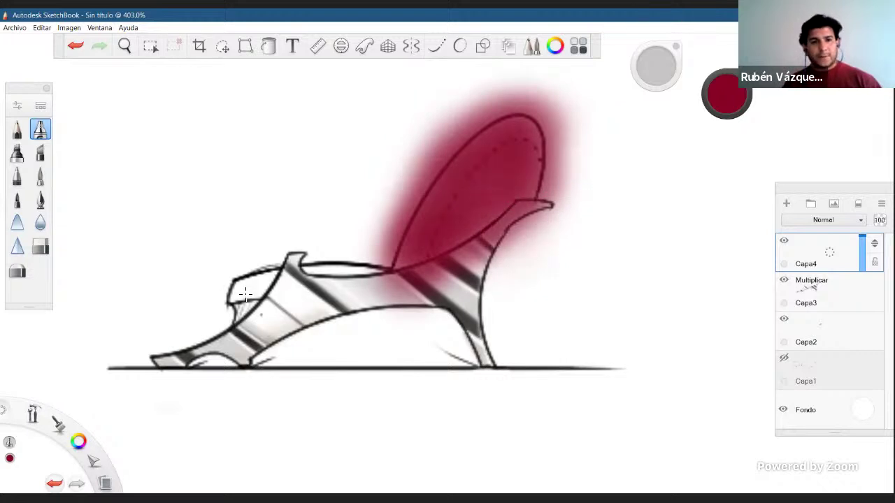
{"action": "mouse_move", "coordinate": [245, 294]}
{"action": "left_mouse_down"}
{"action": "mouse_move", "coordinate": [315, 259]}
{"action": "mouse_move", "coordinate": [356, 287]}
{"action": "mouse_move", "coordinate": [245, 294]}
{"action": "left_mouse_up"}
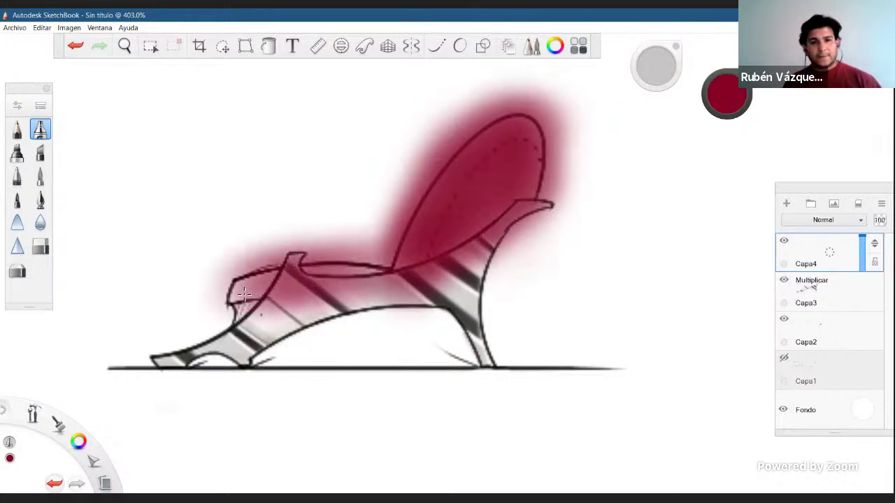
Extend the dark red over the seat towards its front end and switch to the hard eraser.
{"action": "left_click_drag", "start_coordinate": [318, 269], "coordinate": [373, 269]}
{"action": "mouse_move", "coordinate": [258, 288]}
{"action": "left_mouse_down"}
{"action": "mouse_move", "coordinate": [231, 287]}
{"action": "mouse_move", "coordinate": [209, 301]}
{"action": "mouse_move", "coordinate": [326, 273]}
{"action": "left_mouse_up"}
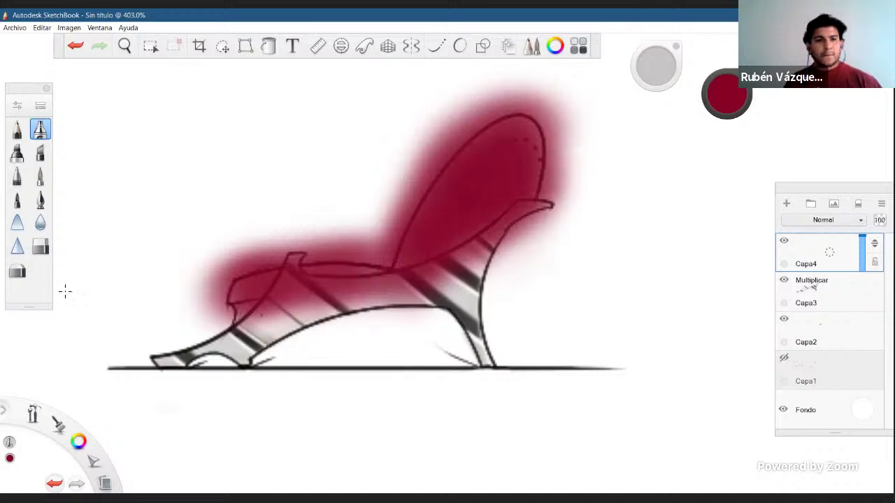
{"action": "left_click", "coordinate": [39, 246]}
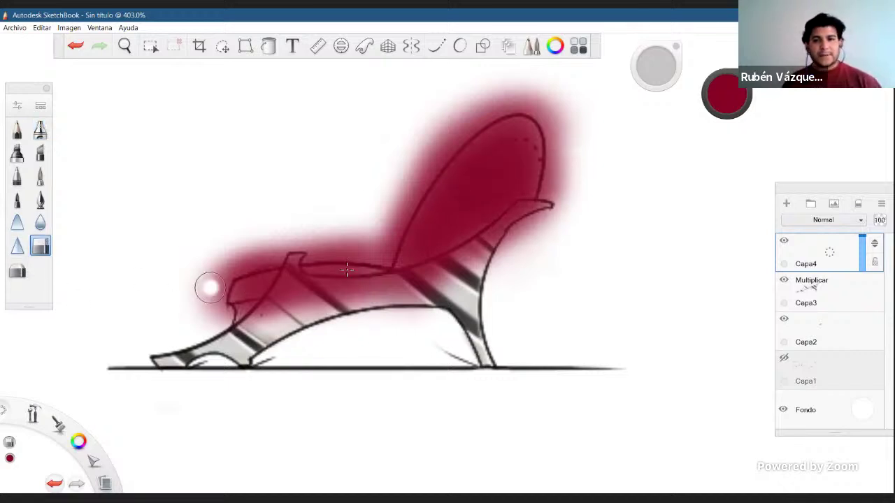
{"action": "mouse_move", "coordinate": [200, 263]}
{"action": "left_mouse_down"}
{"action": "mouse_move", "coordinate": [321, 221]}
{"action": "mouse_move", "coordinate": [382, 254]}
{"action": "mouse_move", "coordinate": [263, 255]}
{"action": "left_mouse_up"}
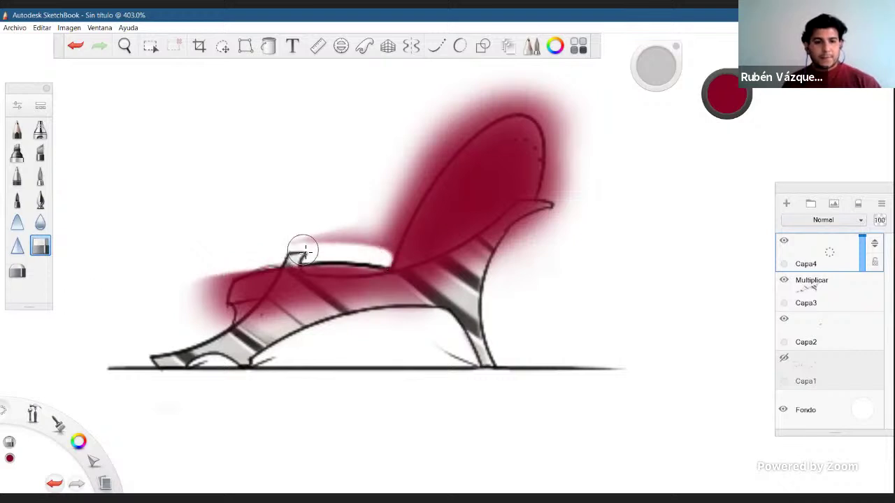
{"action": "key", "text": "ctrl+z"}
{"action": "mouse_move", "coordinate": [377, 252]}
{"action": "left_mouse_down"}
{"action": "mouse_move", "coordinate": [383, 256]}
{"action": "mouse_move", "coordinate": [208, 272]}
{"action": "left_mouse_up"}
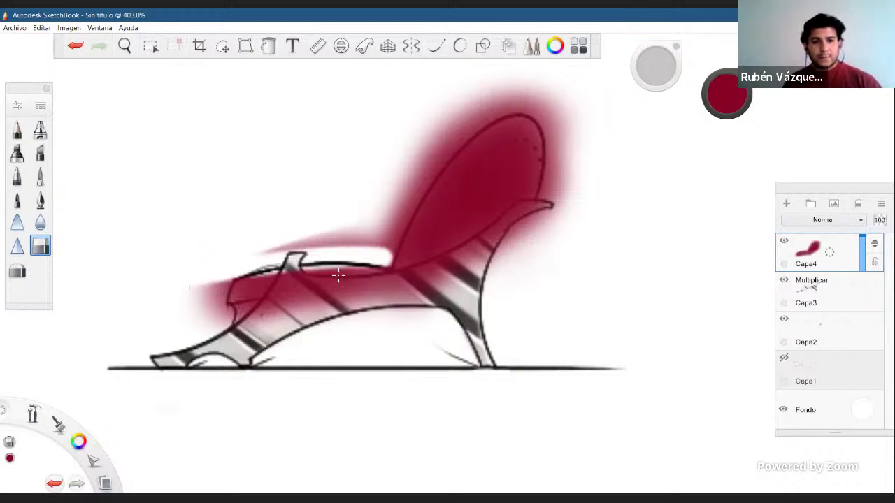
{"action": "mouse_move", "coordinate": [353, 273]}
{"action": "left_mouse_down"}
{"action": "mouse_move", "coordinate": [372, 249]}
{"action": "mouse_move", "coordinate": [380, 253]}
{"action": "mouse_move", "coordinate": [210, 269]}
{"action": "left_mouse_up"}
{"action": "key", "text": "ctrl+z"}
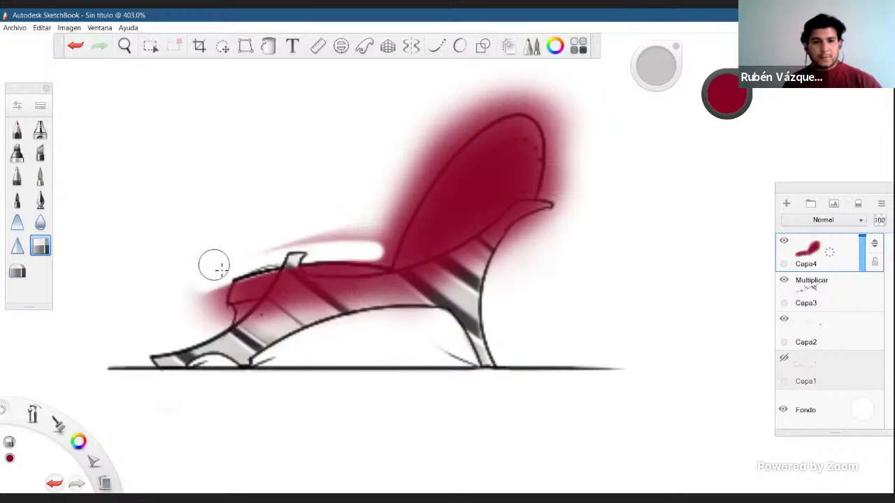
{"action": "key", "text": "ctrl+z"}
Erase the red overspill around the seat's front end and beneath the seat, undoing stray strokes.
{"action": "mouse_move", "coordinate": [348, 230]}
{"action": "left_mouse_down"}
{"action": "mouse_move", "coordinate": [226, 261]}
{"action": "mouse_move", "coordinate": [202, 318]}
{"action": "left_mouse_up"}
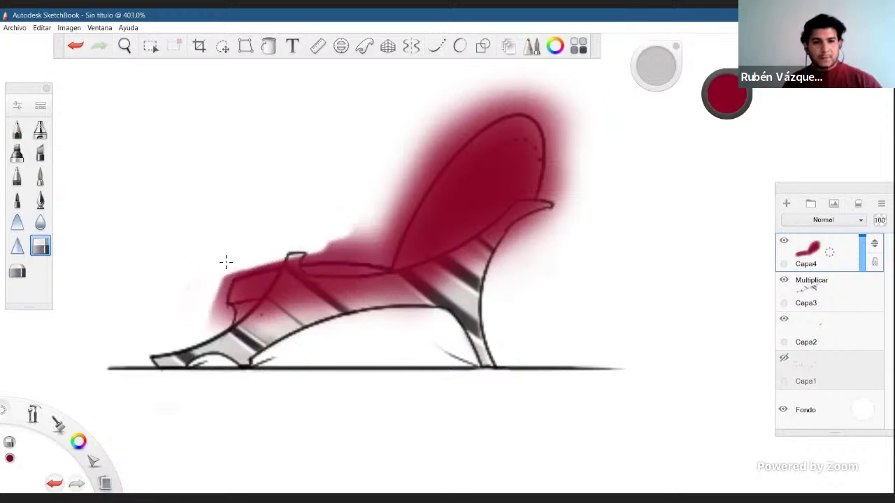
{"action": "left_click_drag", "start_coordinate": [227, 262], "coordinate": [204, 336]}
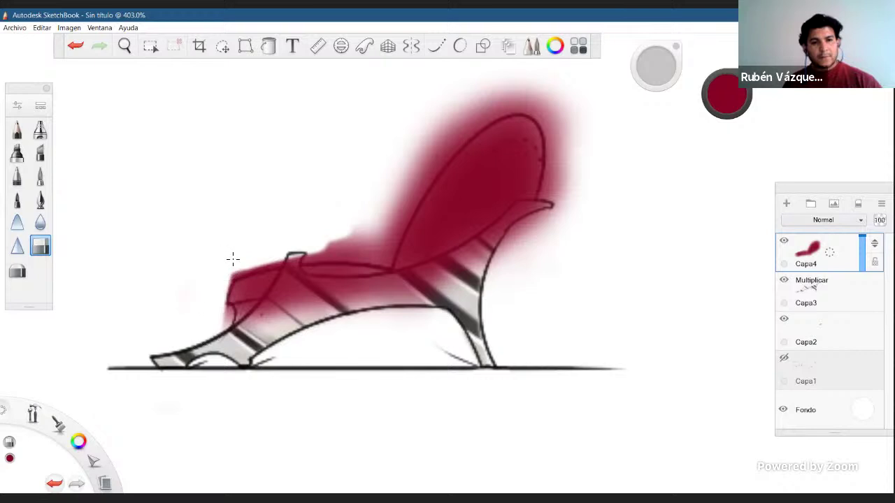
{"action": "left_click_drag", "start_coordinate": [230, 262], "coordinate": [204, 351]}
{"action": "mouse_move", "coordinate": [283, 306]}
{"action": "left_mouse_down"}
{"action": "mouse_move", "coordinate": [214, 333]}
{"action": "mouse_move", "coordinate": [301, 305]}
{"action": "left_mouse_up"}
{"action": "key", "text": "ctrl+z"}
{"action": "key", "text": "ctrl+z"}
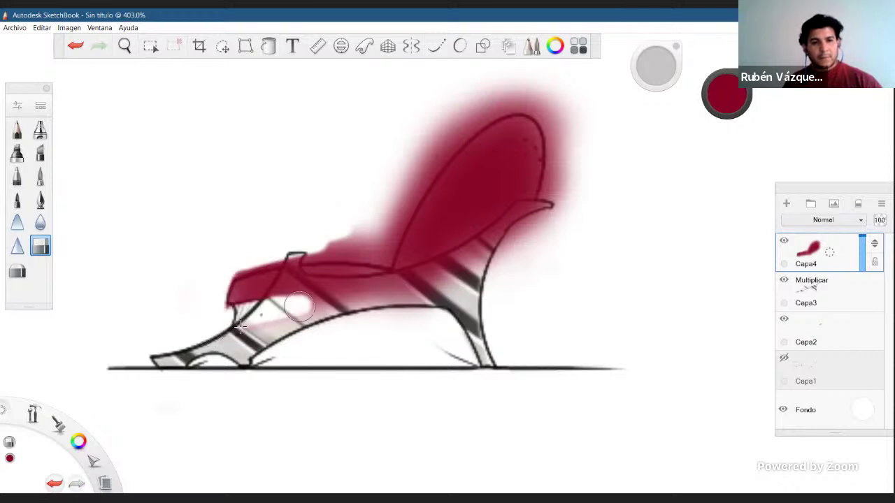
{"action": "left_click_drag", "start_coordinate": [241, 326], "coordinate": [499, 294]}
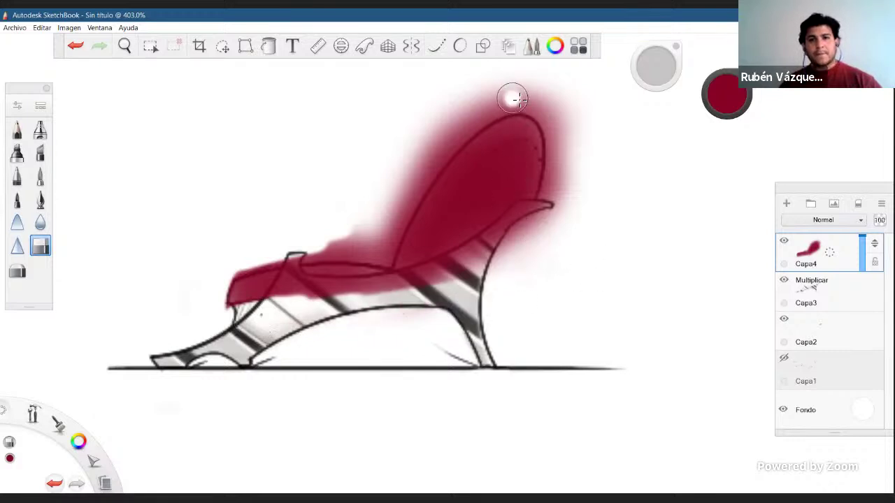
Erase the red overspill along the backrest's rear edge, from its top down to the rear leg.
{"action": "mouse_move", "coordinate": [511, 93]}
{"action": "left_mouse_down"}
{"action": "mouse_move", "coordinate": [521, 98]}
{"action": "mouse_move", "coordinate": [537, 316]}
{"action": "left_mouse_up"}
{"action": "left_click_drag", "start_coordinate": [554, 105], "coordinate": [523, 318]}
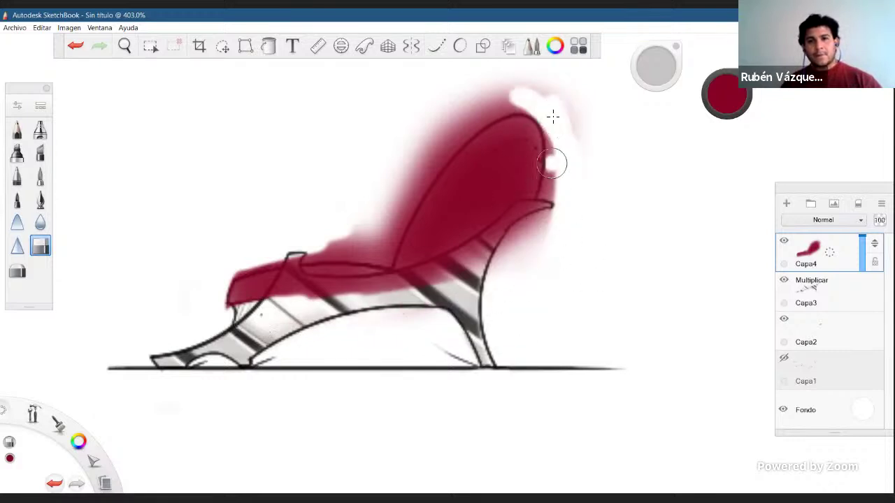
{"action": "mouse_move", "coordinate": [553, 106]}
{"action": "left_mouse_down"}
{"action": "mouse_move", "coordinate": [532, 312]}
{"action": "mouse_move", "coordinate": [581, 142]}
{"action": "mouse_move", "coordinate": [553, 94]}
{"action": "mouse_move", "coordinate": [524, 318]}
{"action": "left_mouse_up"}
{"action": "left_click_drag", "start_coordinate": [550, 101], "coordinate": [514, 322]}
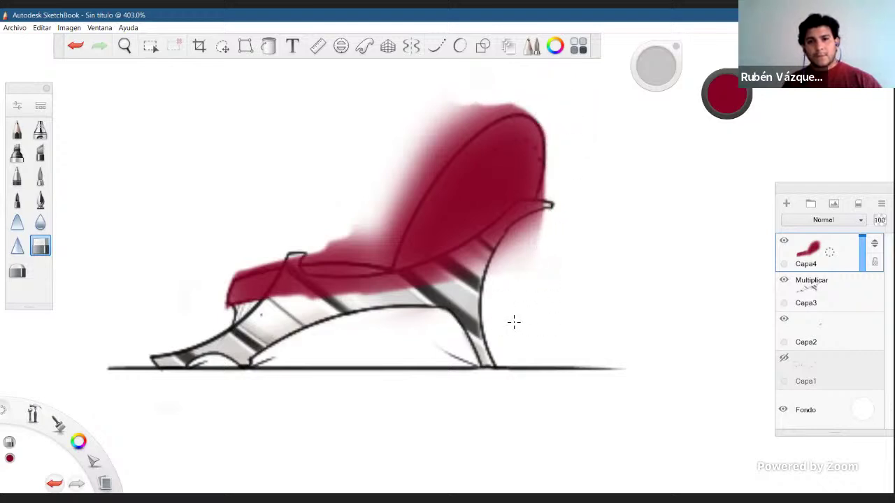
{"action": "mouse_move", "coordinate": [562, 113]}
{"action": "left_mouse_down"}
{"action": "mouse_move", "coordinate": [535, 256]}
{"action": "mouse_move", "coordinate": [575, 124]}
{"action": "left_mouse_up"}
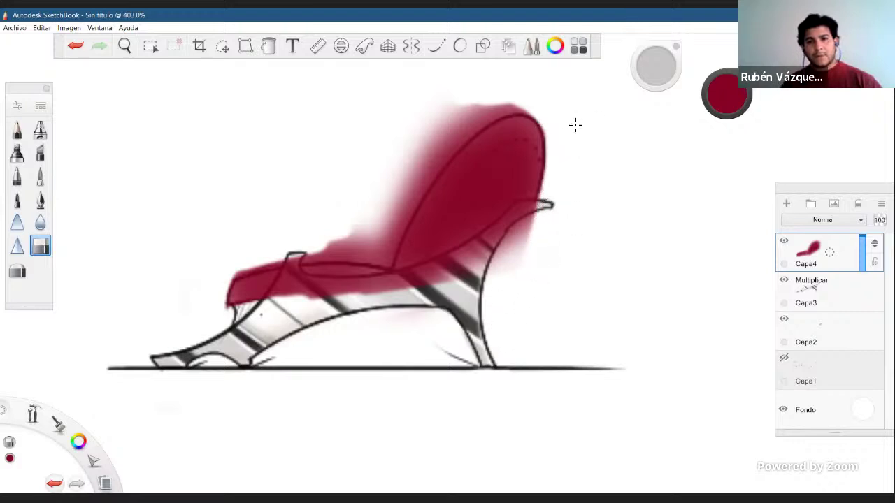
Erase the red overlapping the grey frame beneath the seat and the backrest.
{"action": "mouse_move", "coordinate": [296, 303]}
{"action": "left_mouse_down"}
{"action": "mouse_move", "coordinate": [499, 249]}
{"action": "mouse_move", "coordinate": [589, 210]}
{"action": "left_mouse_up"}
{"action": "left_click_drag", "start_coordinate": [521, 225], "coordinate": [598, 210]}
{"action": "mouse_move", "coordinate": [472, 257]}
{"action": "left_mouse_down"}
{"action": "mouse_move", "coordinate": [513, 229]}
{"action": "mouse_move", "coordinate": [427, 267]}
{"action": "mouse_move", "coordinate": [506, 240]}
{"action": "left_mouse_up"}
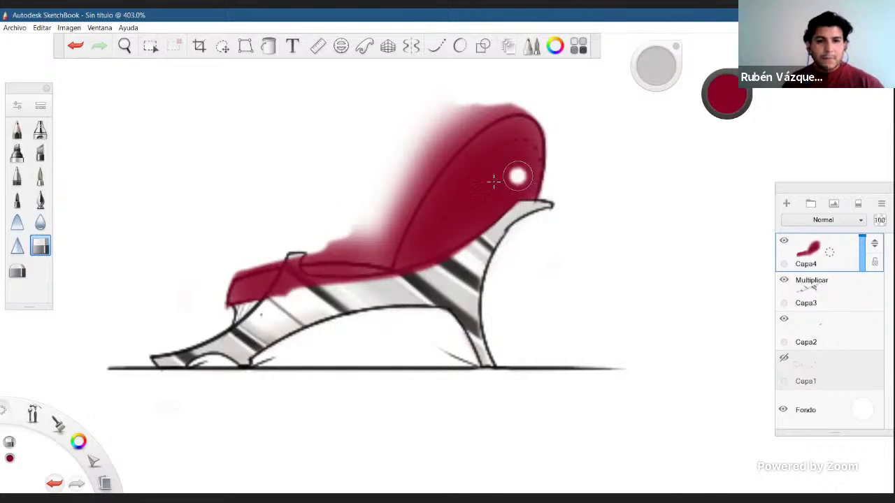
Erase the red overspill along the backrest's upper and front edge down towards the seat.
{"action": "mouse_move", "coordinate": [444, 128]}
{"action": "left_mouse_down"}
{"action": "mouse_move", "coordinate": [455, 110]}
{"action": "mouse_move", "coordinate": [524, 106]}
{"action": "left_mouse_up"}
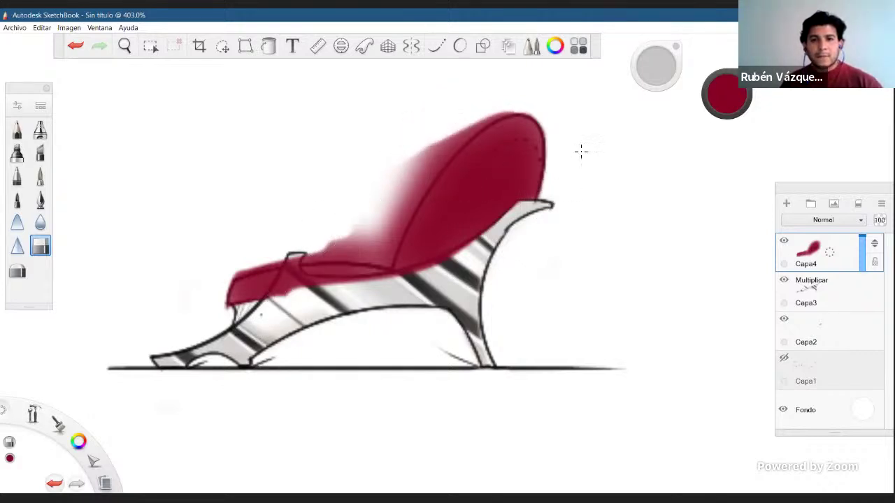
{"action": "mouse_move", "coordinate": [415, 148]}
{"action": "left_mouse_down"}
{"action": "mouse_move", "coordinate": [421, 130]}
{"action": "mouse_move", "coordinate": [376, 241]}
{"action": "mouse_move", "coordinate": [497, 98]}
{"action": "left_mouse_up"}
{"action": "mouse_move", "coordinate": [388, 224]}
{"action": "left_mouse_down"}
{"action": "mouse_move", "coordinate": [472, 121]}
{"action": "mouse_move", "coordinate": [400, 203]}
{"action": "mouse_move", "coordinate": [393, 229]}
{"action": "mouse_move", "coordinate": [525, 91]}
{"action": "mouse_move", "coordinate": [451, 141]}
{"action": "mouse_move", "coordinate": [573, 92]}
{"action": "mouse_move", "coordinate": [475, 124]}
{"action": "left_mouse_up"}
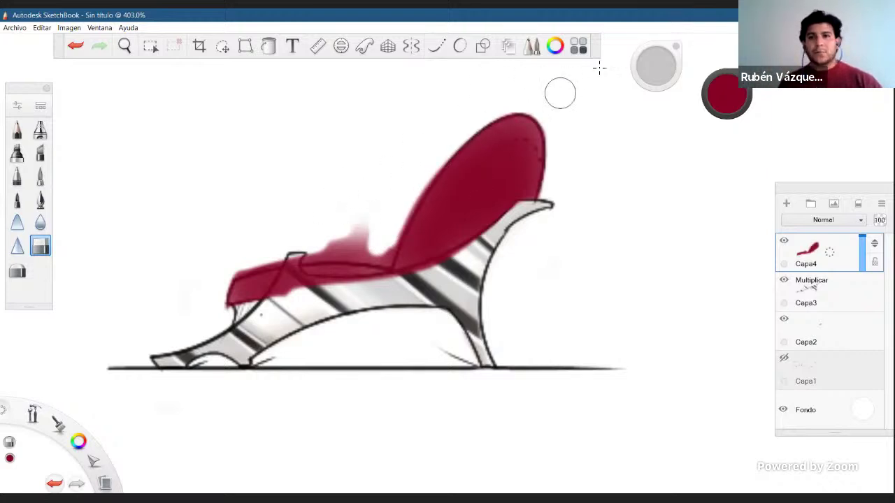
Erase the remaining red above the seat, following its upper outline into the corner with the backrest.
{"action": "key", "text": "space"}
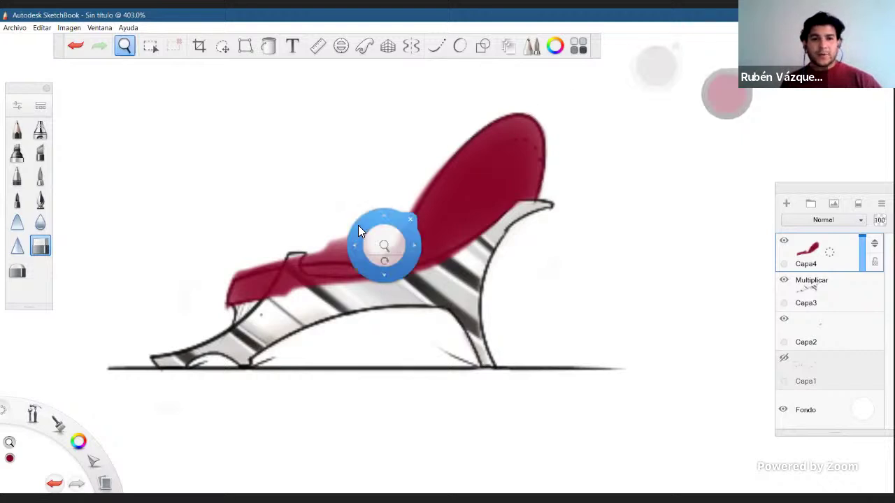
{"action": "left_click_drag", "start_coordinate": [195, 285], "coordinate": [192, 287]}
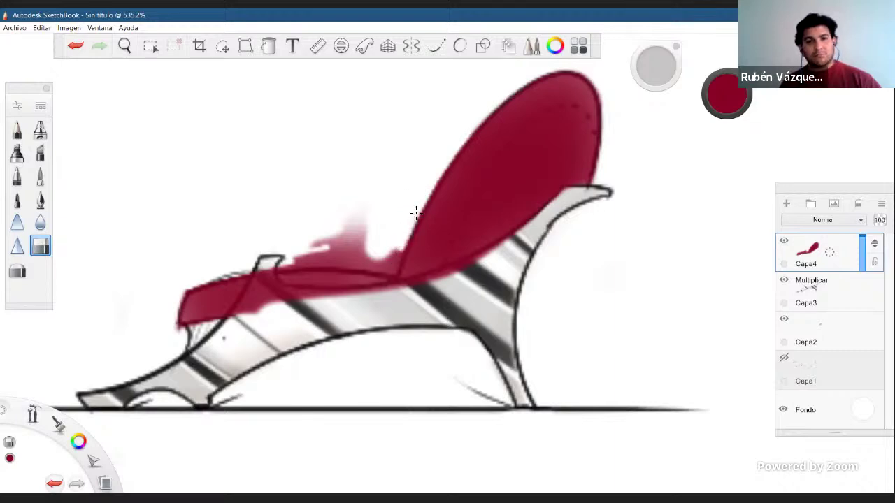
{"action": "mouse_move", "coordinate": [416, 214]}
{"action": "left_mouse_down"}
{"action": "mouse_move", "coordinate": [376, 270]}
{"action": "mouse_move", "coordinate": [352, 265]}
{"action": "left_mouse_up"}
{"action": "mouse_move", "coordinate": [286, 268]}
{"action": "left_mouse_down"}
{"action": "mouse_move", "coordinate": [332, 256]}
{"action": "mouse_move", "coordinate": [295, 260]}
{"action": "mouse_move", "coordinate": [352, 256]}
{"action": "mouse_move", "coordinate": [288, 267]}
{"action": "mouse_move", "coordinate": [359, 265]}
{"action": "mouse_move", "coordinate": [286, 268]}
{"action": "left_mouse_up"}
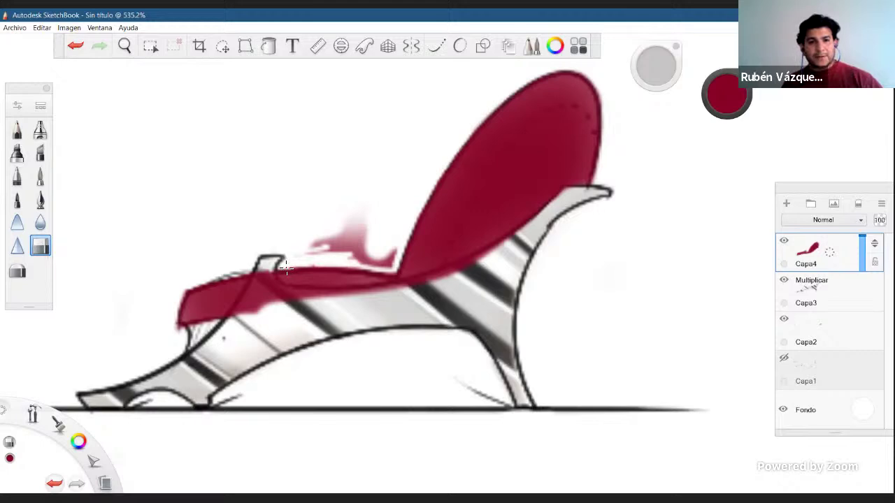
{"action": "mouse_move", "coordinate": [348, 268]}
{"action": "left_mouse_down"}
{"action": "mouse_move", "coordinate": [384, 264]}
{"action": "mouse_move", "coordinate": [391, 255]}
{"action": "mouse_move", "coordinate": [392, 263]}
{"action": "mouse_move", "coordinate": [353, 259]}
{"action": "mouse_move", "coordinate": [371, 264]}
{"action": "mouse_move", "coordinate": [313, 248]}
{"action": "mouse_move", "coordinate": [356, 250]}
{"action": "mouse_move", "coordinate": [315, 243]}
{"action": "mouse_move", "coordinate": [362, 237]}
{"action": "left_mouse_up"}
{"action": "left_click_drag", "start_coordinate": [389, 270], "coordinate": [357, 213]}
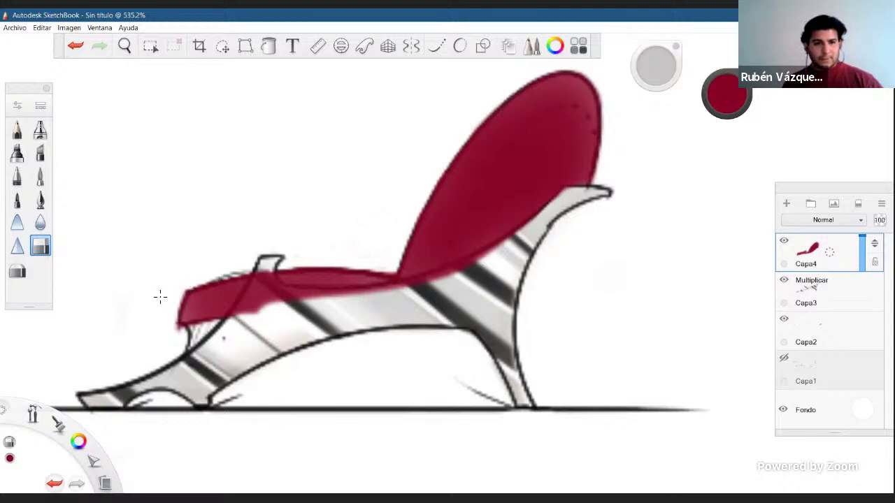
Erase the red from the frame's raised front tip and along the seat's lower edge, undoing a stray stroke.
{"action": "mouse_move", "coordinate": [265, 275]}
{"action": "left_mouse_down"}
{"action": "mouse_move", "coordinate": [241, 314]}
{"action": "mouse_move", "coordinate": [262, 275]}
{"action": "mouse_move", "coordinate": [232, 313]}
{"action": "mouse_move", "coordinate": [257, 283]}
{"action": "mouse_move", "coordinate": [253, 315]}
{"action": "mouse_move", "coordinate": [261, 281]}
{"action": "mouse_move", "coordinate": [265, 306]}
{"action": "mouse_move", "coordinate": [335, 285]}
{"action": "left_mouse_up"}
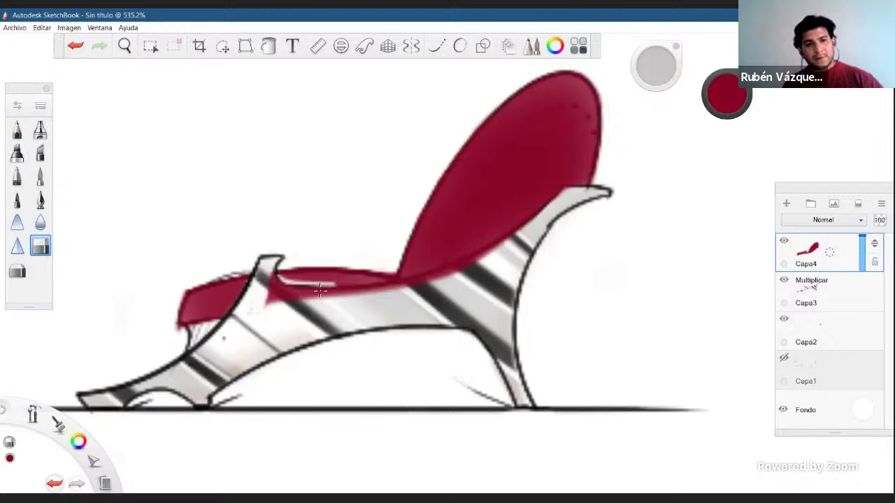
{"action": "key", "text": "ctrl+z"}
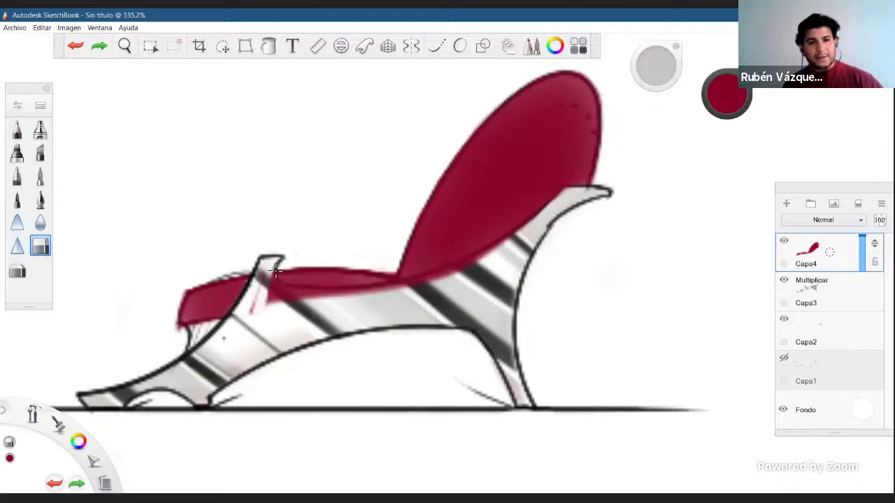
{"action": "mouse_move", "coordinate": [276, 272]}
{"action": "left_mouse_down"}
{"action": "mouse_move", "coordinate": [323, 304]}
{"action": "mouse_move", "coordinate": [269, 288]}
{"action": "mouse_move", "coordinate": [306, 295]}
{"action": "mouse_move", "coordinate": [268, 295]}
{"action": "mouse_move", "coordinate": [282, 290]}
{"action": "mouse_move", "coordinate": [275, 281]}
{"action": "mouse_move", "coordinate": [370, 288]}
{"action": "left_mouse_up"}
{"action": "mouse_move", "coordinate": [300, 302]}
{"action": "left_mouse_down"}
{"action": "mouse_move", "coordinate": [419, 289]}
{"action": "mouse_move", "coordinate": [372, 299]}
{"action": "left_mouse_up"}
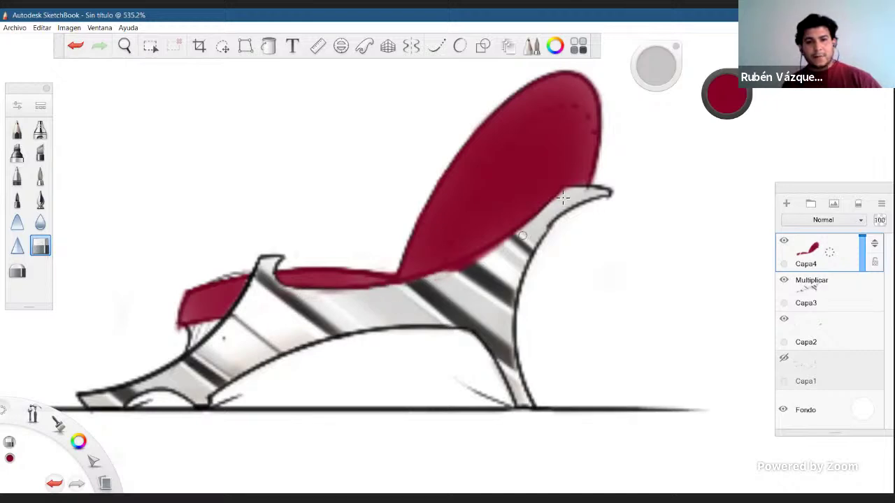
Clean up the remaining red along the frame's upper edge and the seat's front corner with a small eraser.
{"action": "left_click", "coordinate": [655, 60]}
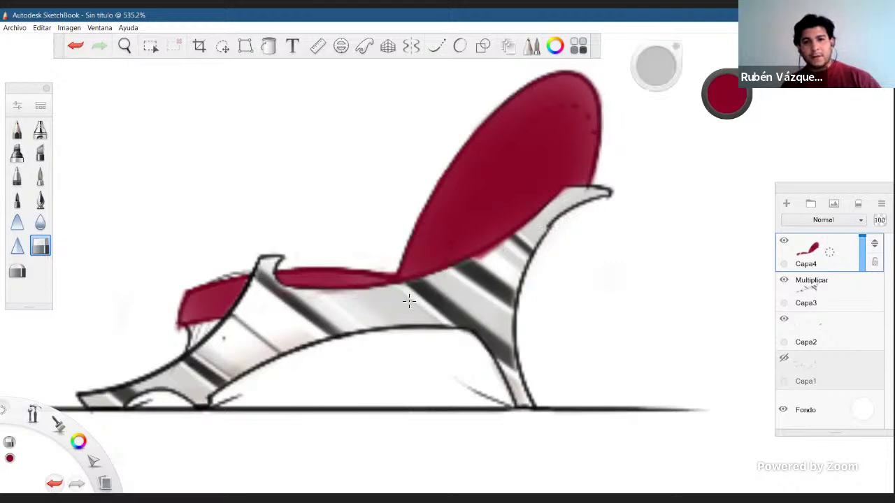
{"action": "key", "text": "ctrl+z"}
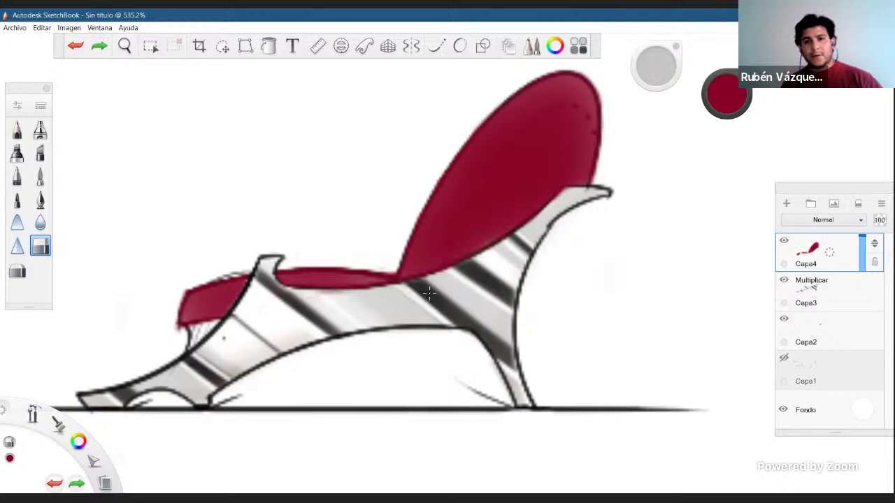
{"action": "left_click", "coordinate": [395, 297]}
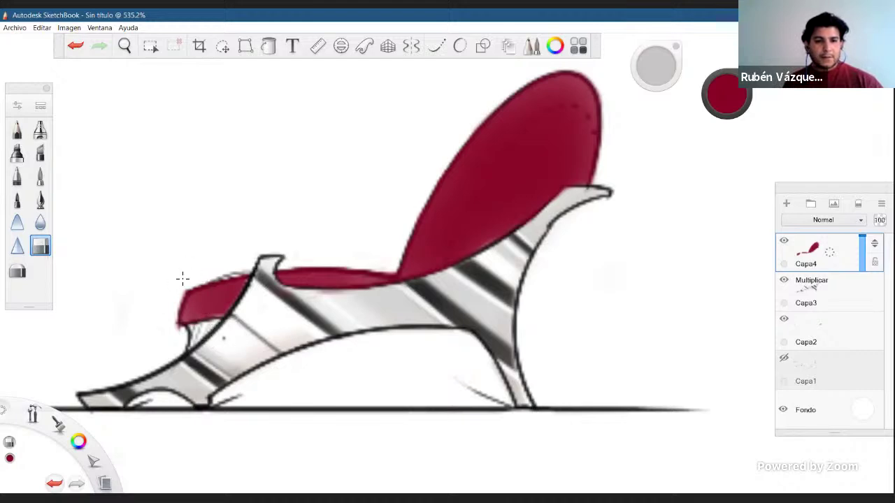
{"action": "mouse_move", "coordinate": [183, 279]}
{"action": "left_mouse_down"}
{"action": "mouse_move", "coordinate": [166, 330]}
{"action": "mouse_move", "coordinate": [167, 311]}
{"action": "left_mouse_up"}
{"action": "key", "text": "ctrl+z"}
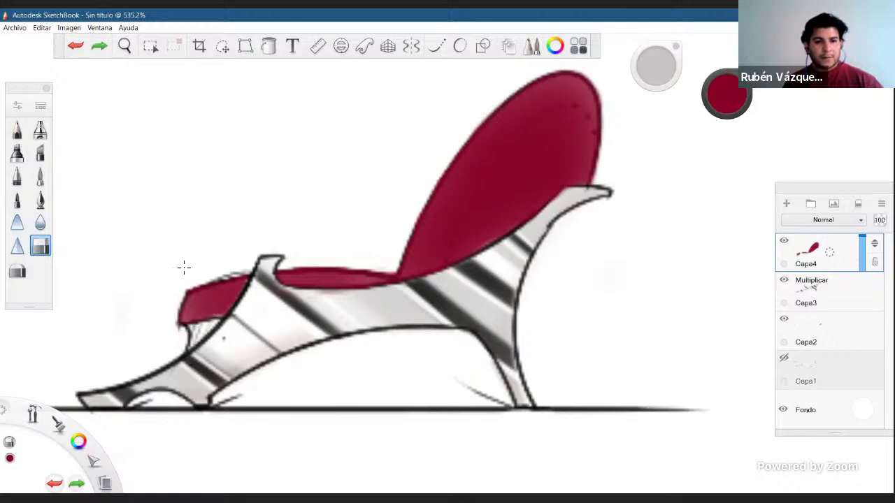
{"action": "left_click_drag", "start_coordinate": [184, 268], "coordinate": [166, 301]}
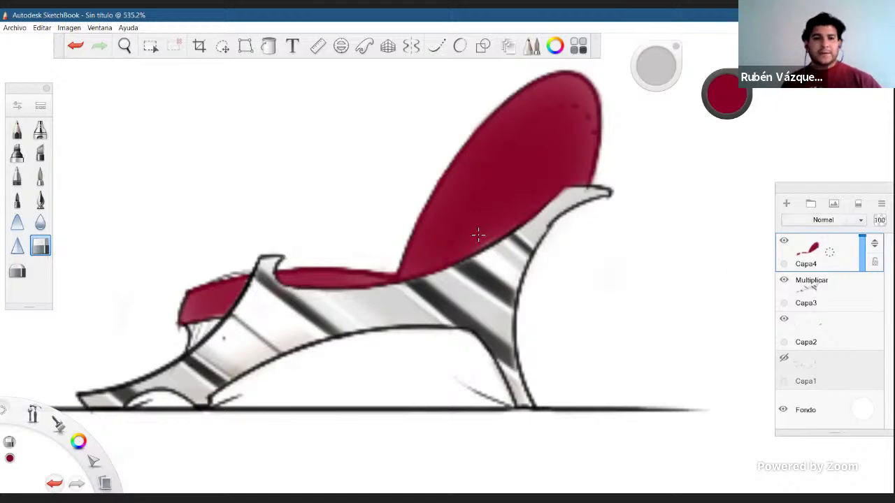
Set Capa4's blend mode to Multiplicar and choose a darker red for the airbrush.
{"action": "key", "text": "space"}
{"action": "mouse_move", "coordinate": [366, 224]}
{"action": "left_mouse_down"}
{"action": "mouse_move", "coordinate": [346, 257]}
{"action": "mouse_move", "coordinate": [406, 230]}
{"action": "left_mouse_up"}
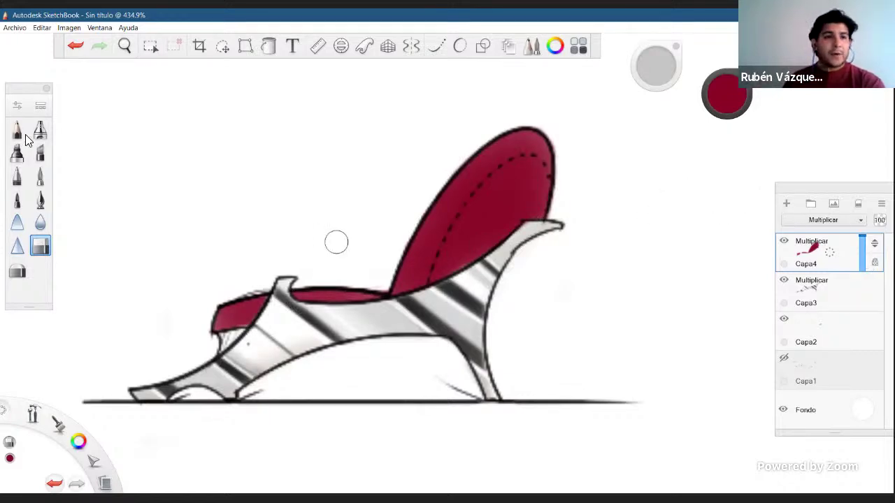
{"action": "left_click", "coordinate": [723, 107]}
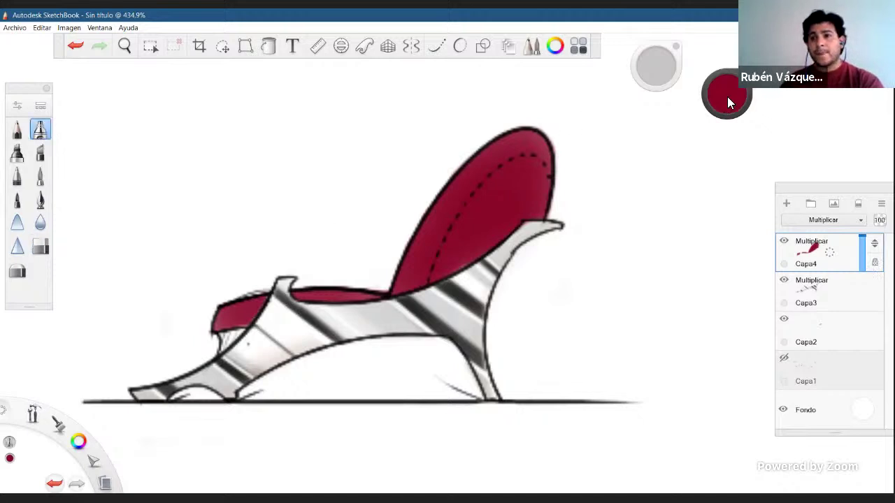
{"action": "left_click", "coordinate": [732, 117]}
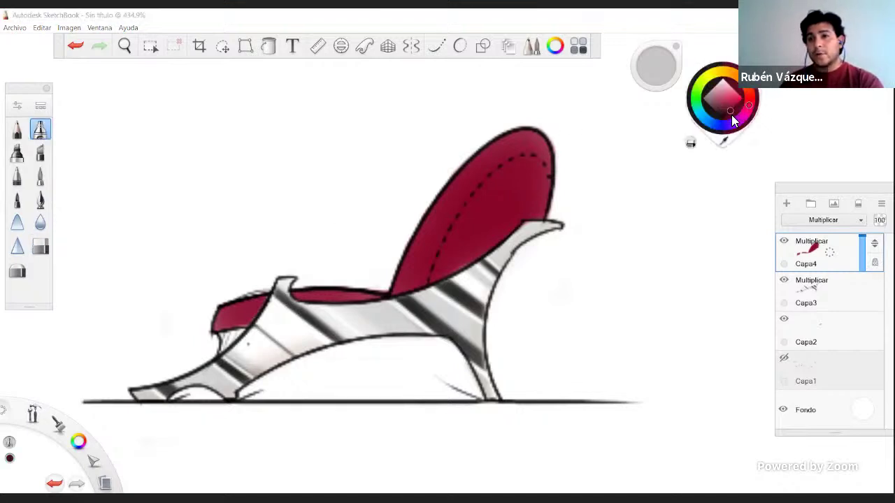
{"action": "left_click", "coordinate": [729, 111]}
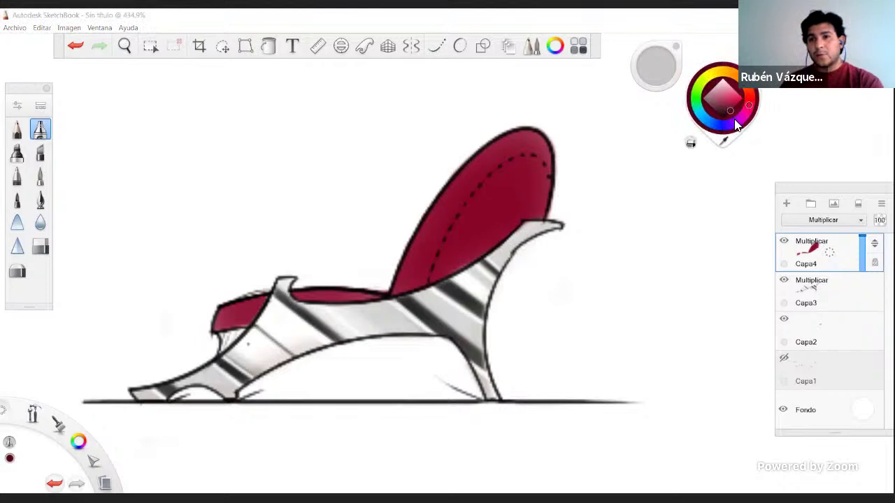
{"action": "left_click", "coordinate": [617, 224]}
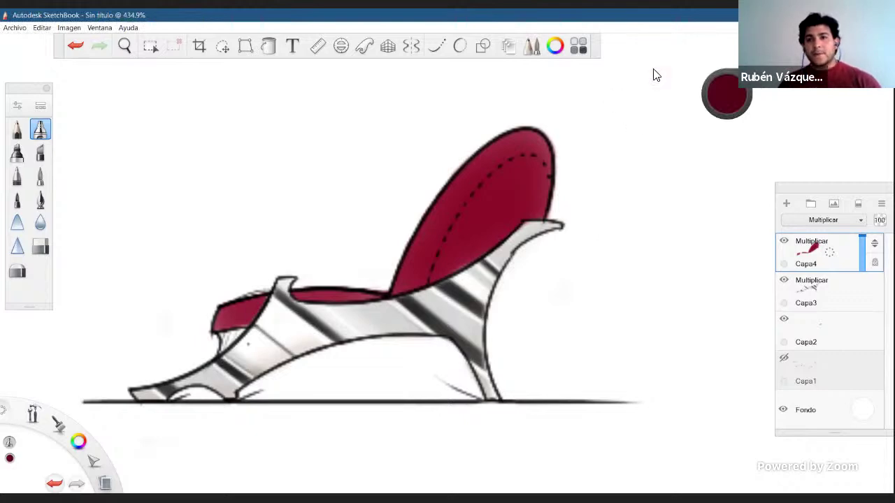
Adjust the airbrush size and shade the lower backrest along the frame with the darker red.
{"action": "left_click_drag", "start_coordinate": [653, 73], "coordinate": [655, 74]}
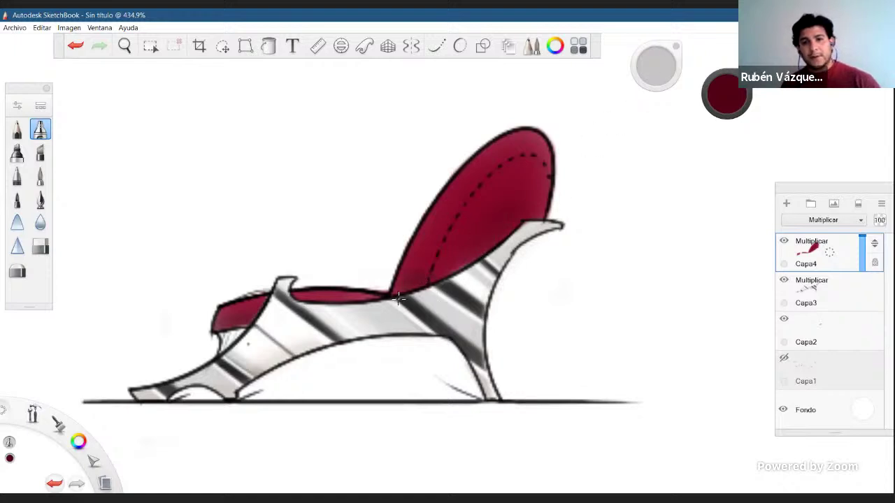
{"action": "left_click_drag", "start_coordinate": [409, 297], "coordinate": [438, 279]}
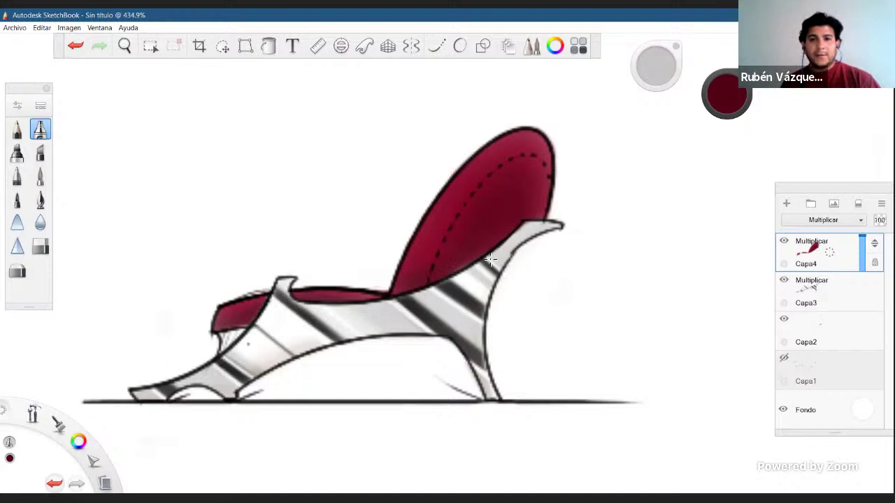
Deepen the shadows on the red backrest and seat with a black airbrush at size 10.7 and 17% flow.
{"action": "left_click", "coordinate": [724, 97]}
{"action": "left_click_drag", "start_coordinate": [731, 108], "coordinate": [720, 143]}
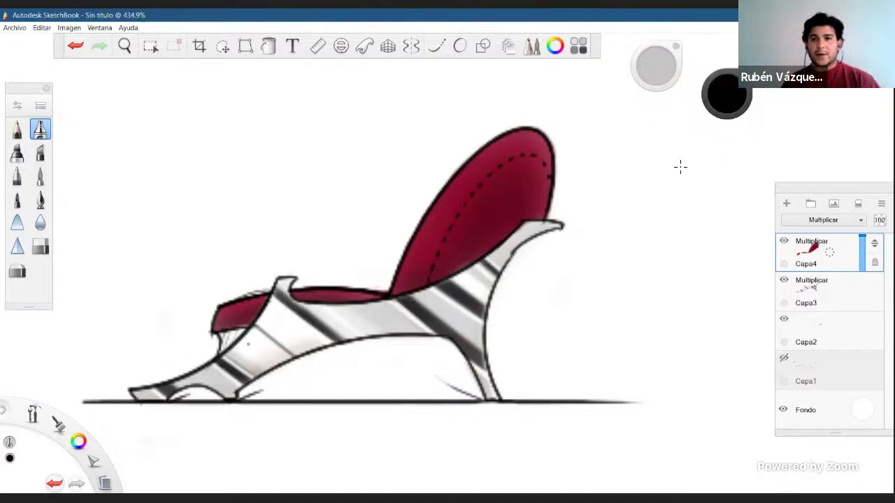
{"action": "key", "text": "]"}
{"action": "key", "text": "]"}
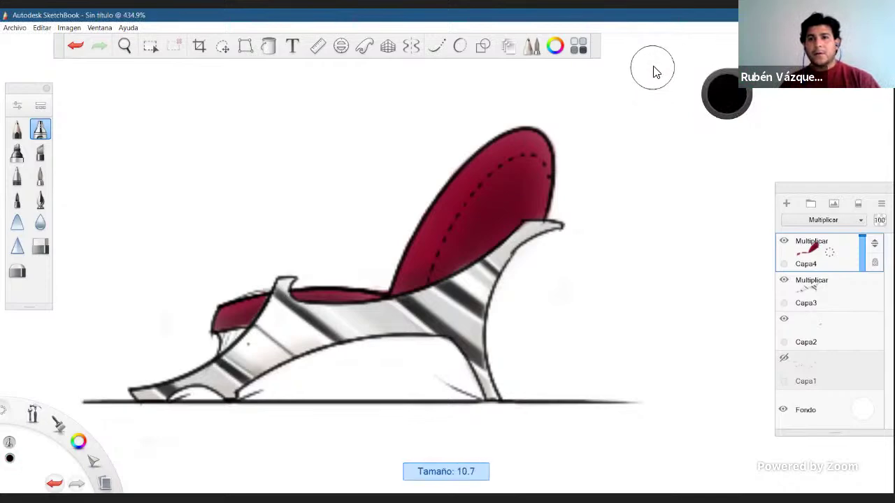
{"action": "key", "text": "minus"}
{"action": "key", "text": "minus"}
{"action": "key", "text": "minus"}
{"action": "key", "text": "minus"}
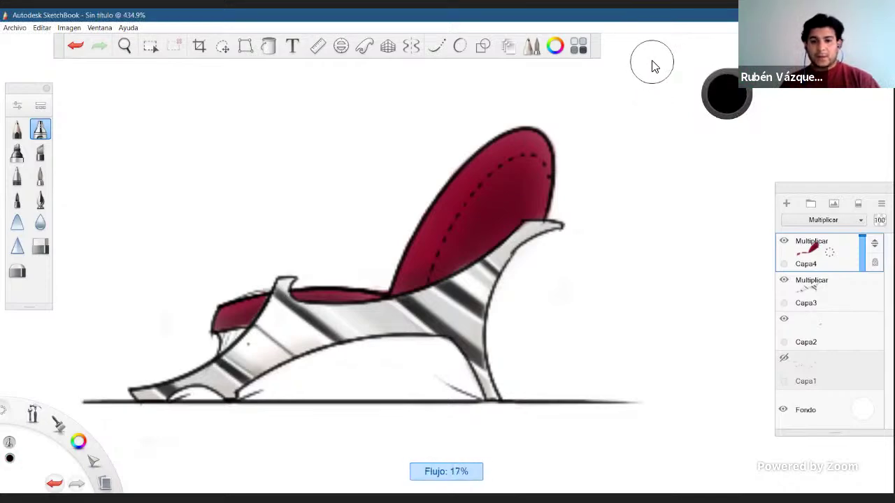
{"action": "key", "text": "comma"}
{"action": "key", "text": "comma"}
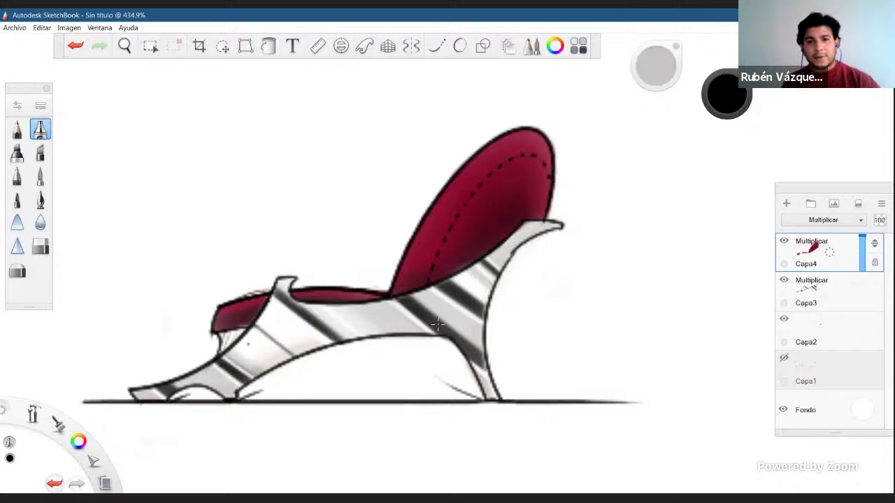
{"action": "key", "text": "ctrl+z"}
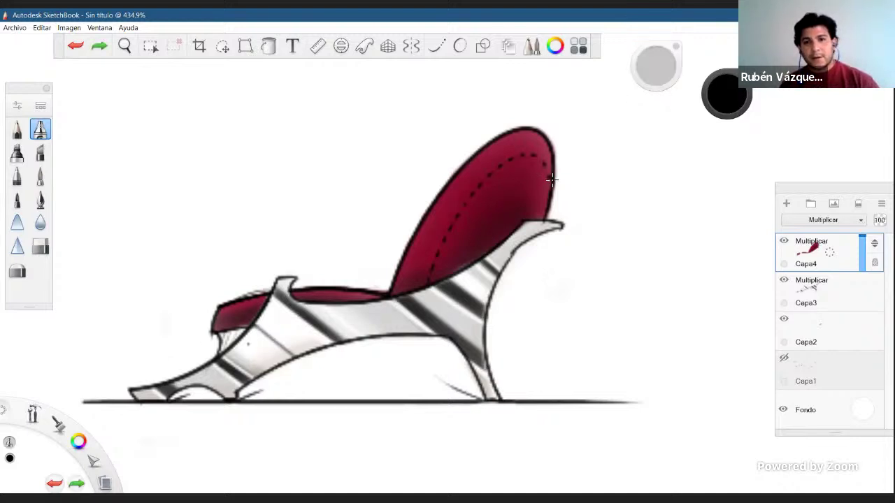
{"action": "key", "text": "ctrl+y"}
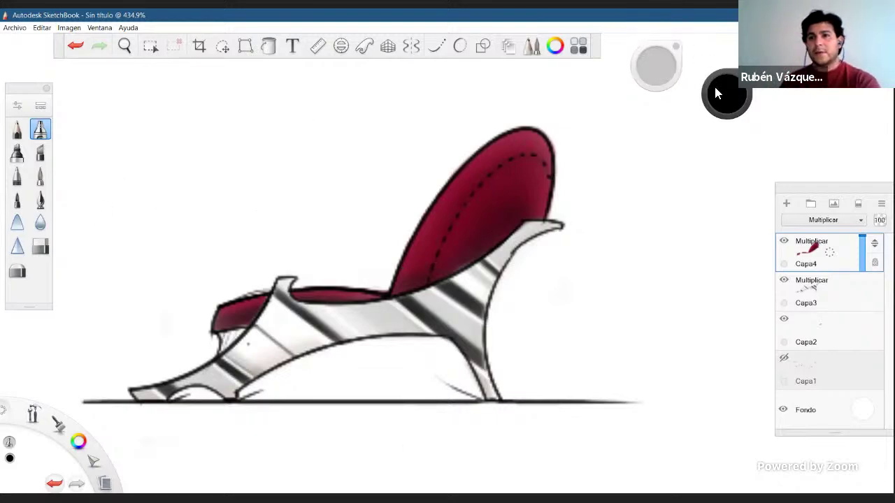
Switch the airbrush to white, adjust it, and add soft highlights to the red backrest around its dashed seam.
{"action": "left_click_drag", "start_coordinate": [716, 93], "coordinate": [722, 60]}
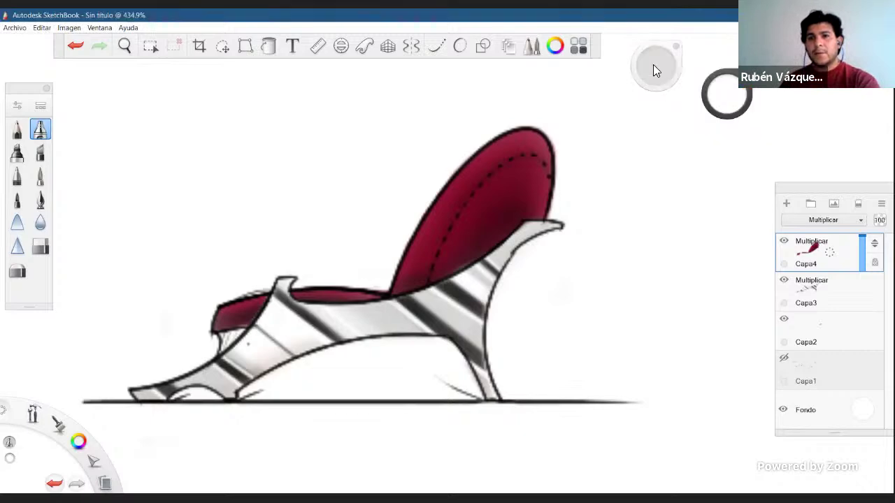
{"action": "left_click_drag", "start_coordinate": [650, 67], "coordinate": [650, 65]}
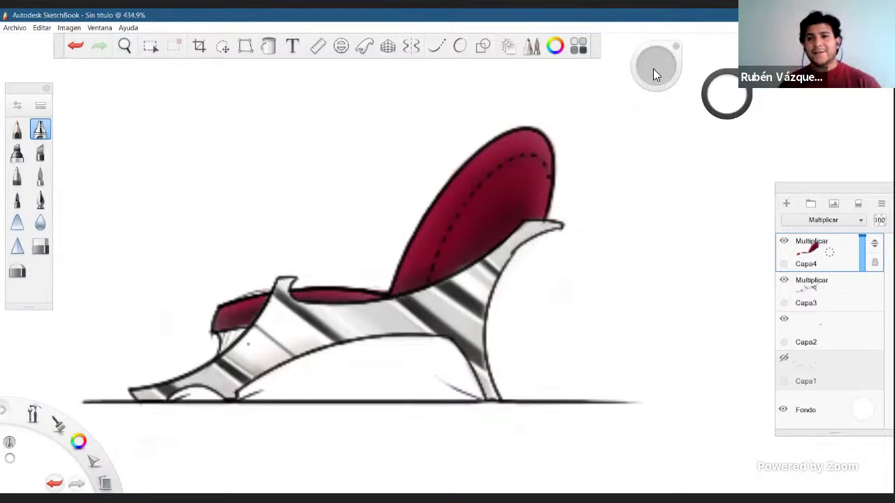
{"action": "left_click_drag", "start_coordinate": [650, 68], "coordinate": [652, 68]}
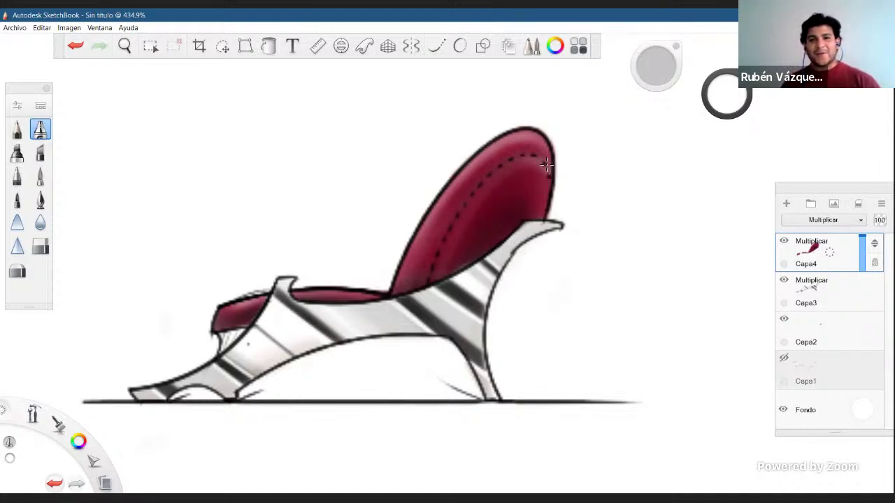
Make Capa1 visible again to bring the concept sketches back around the rendered chair.
{"action": "key", "text": "space"}
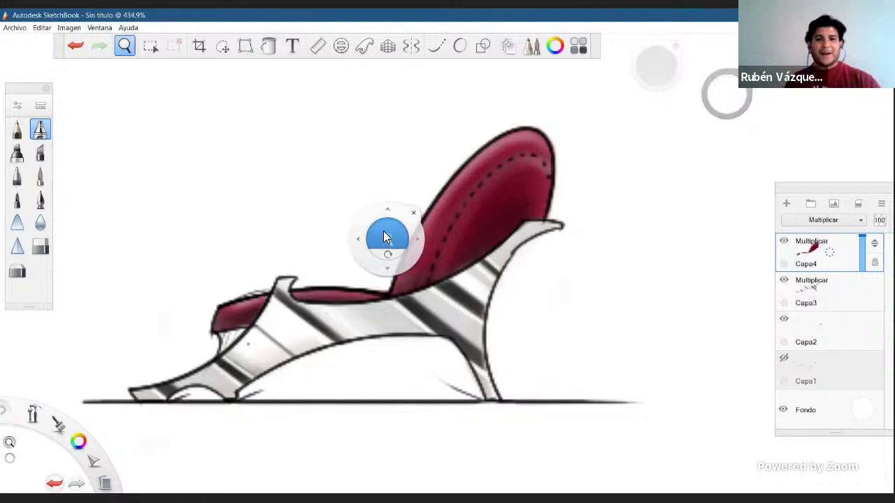
{"action": "scroll", "coordinate": [480, 230], "scroll_direction": "down", "scroll_amount": 5}
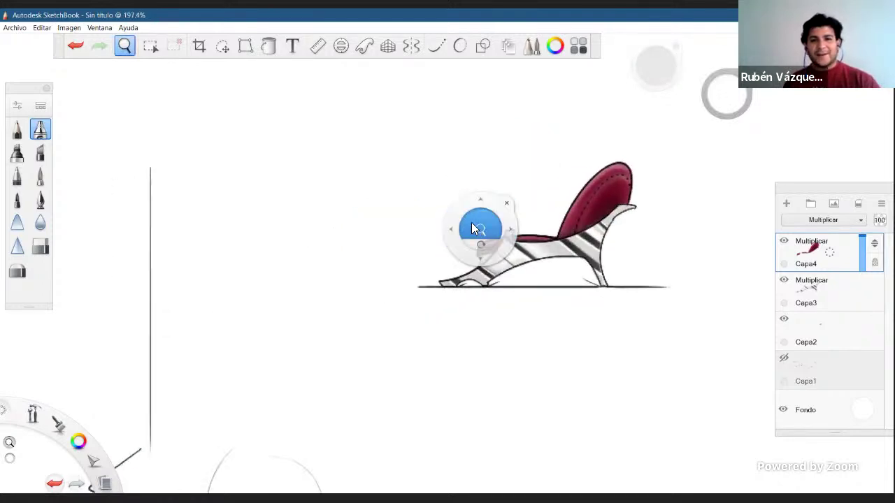
{"action": "scroll", "coordinate": [476, 225], "scroll_direction": "down", "scroll_amount": 5}
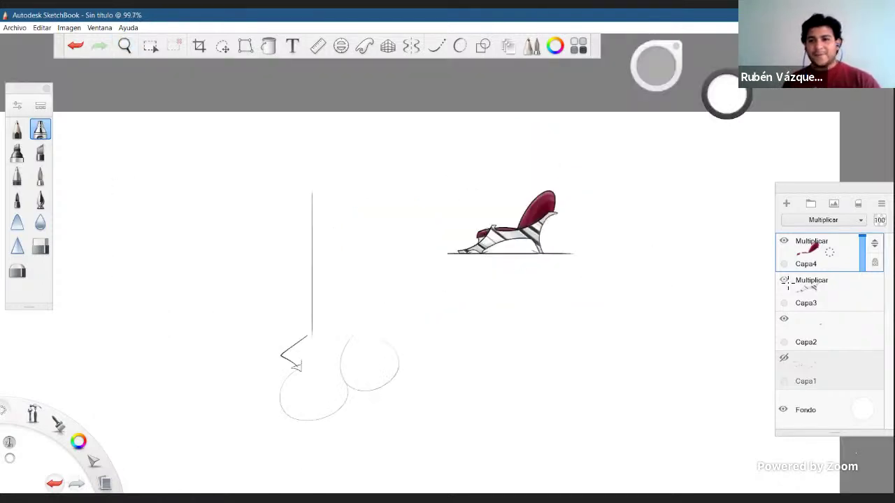
{"action": "left_click", "coordinate": [784, 280]}
{"action": "left_click", "coordinate": [785, 280]}
{"action": "left_click", "coordinate": [783, 360]}
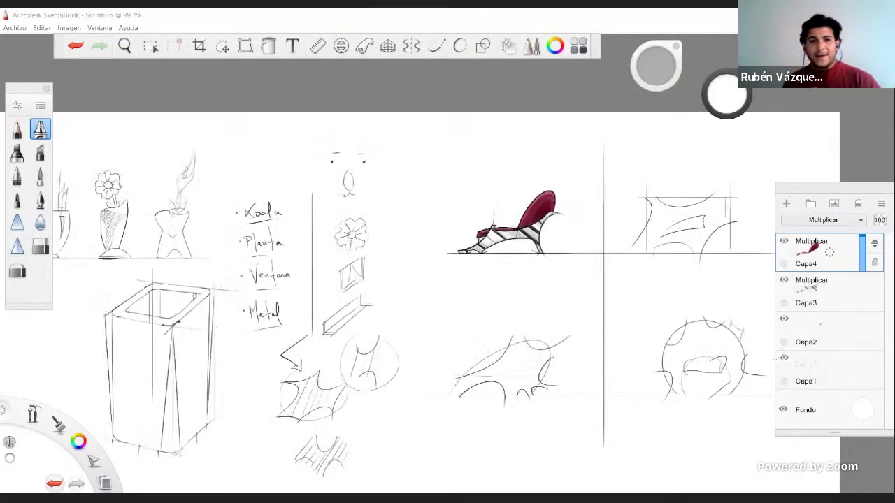
{"action": "key", "text": "z"}
{"action": "mouse_move", "coordinate": [443, 263]}
{"action": "left_mouse_down"}
{"action": "mouse_move", "coordinate": [417, 265]}
{"action": "mouse_move", "coordinate": [487, 257]}
{"action": "left_mouse_up"}
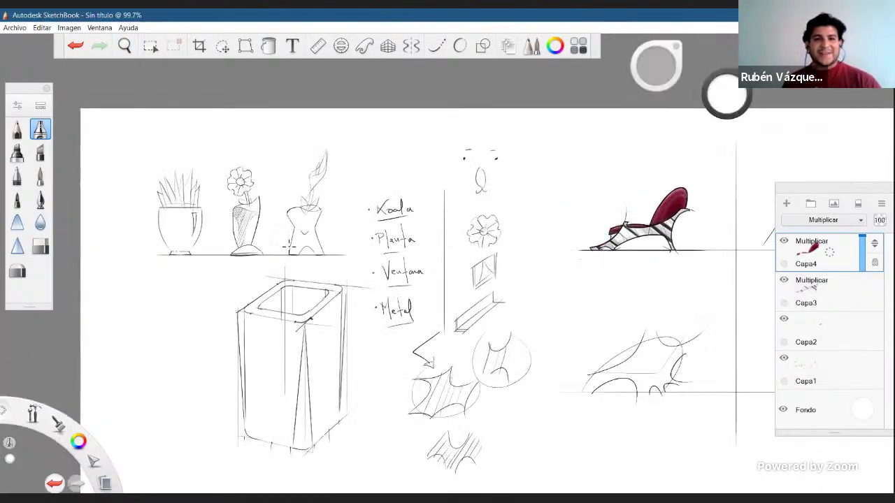
On Capa1, draw black lines linking the words Koala, Planta, Ventana and Metal to their matching sketches.
{"action": "left_click", "coordinate": [39, 200]}
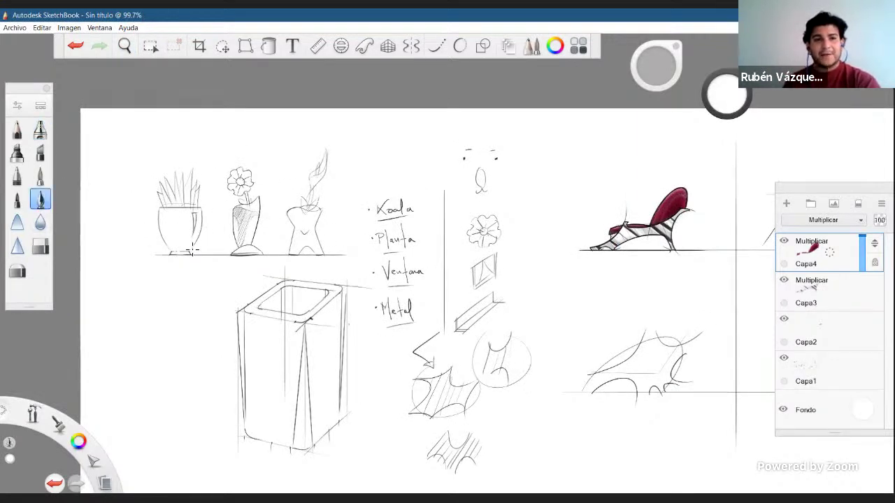
{"action": "left_click", "coordinate": [727, 97]}
{"action": "left_click", "coordinate": [154, 261]}
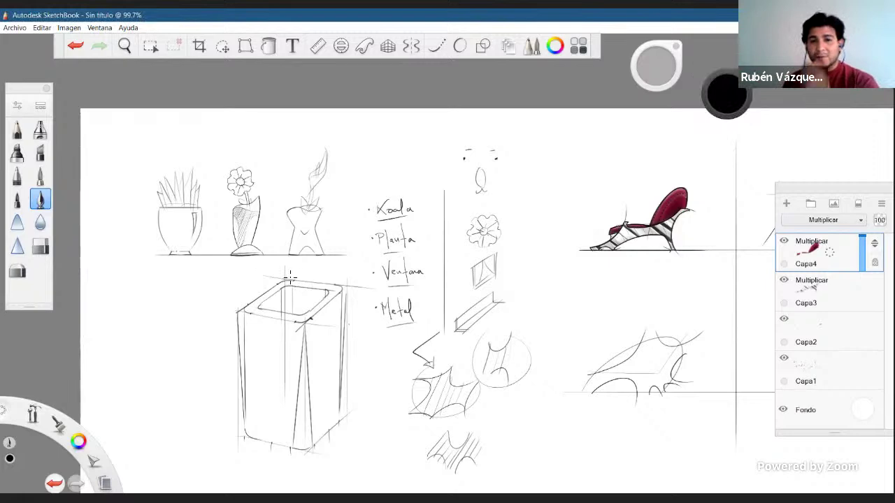
{"action": "key", "text": "space"}
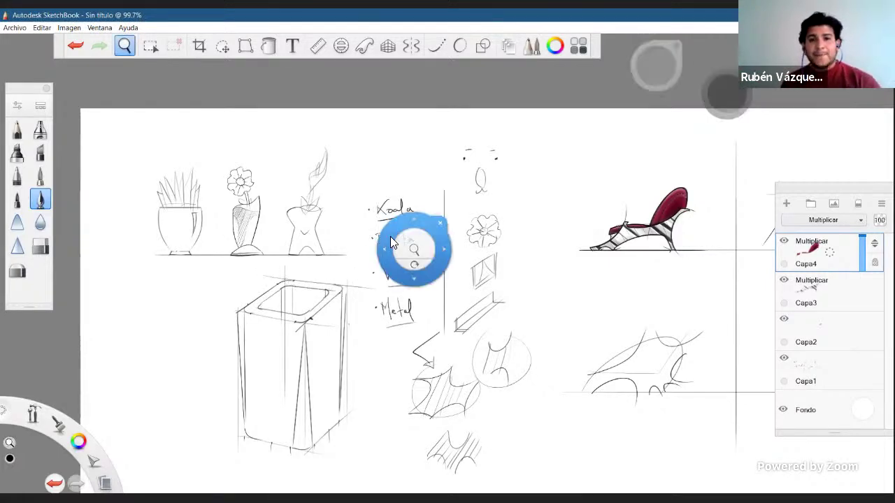
{"action": "left_click_drag", "start_coordinate": [438, 236], "coordinate": [303, 197]}
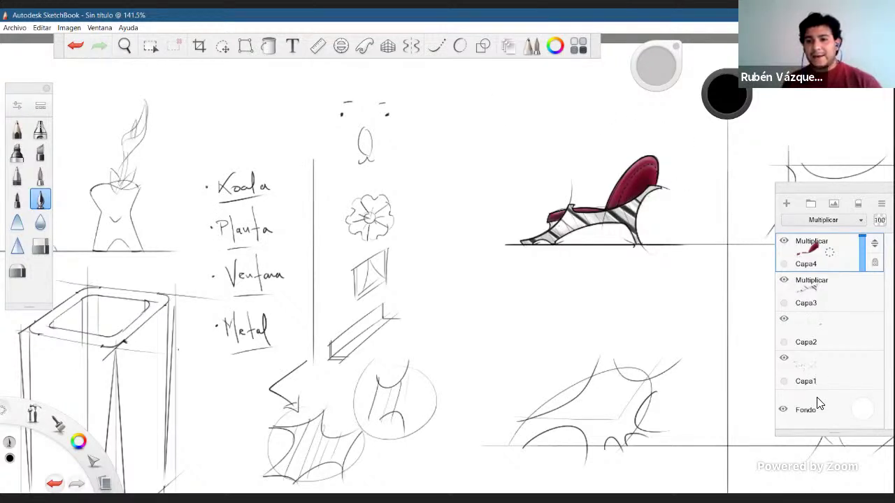
{"action": "left_click", "coordinate": [783, 370]}
{"action": "left_click_drag", "start_coordinate": [278, 168], "coordinate": [333, 136]}
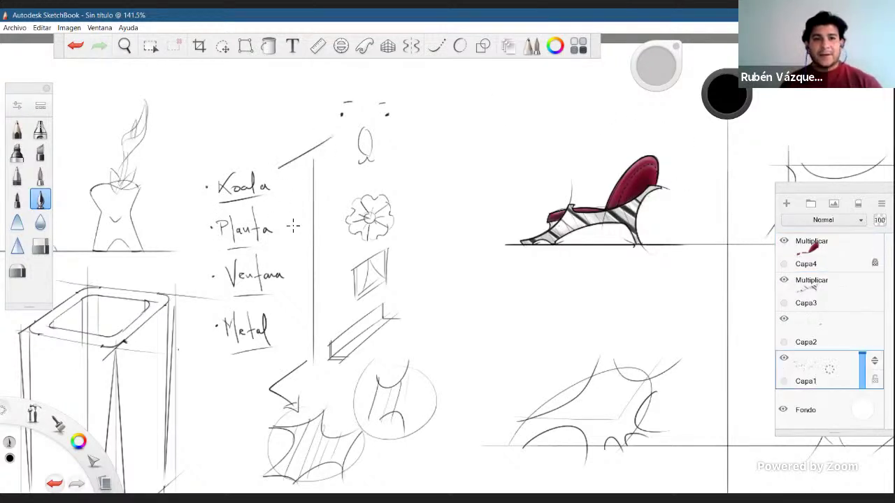
{"action": "mouse_move", "coordinate": [278, 225]}
{"action": "left_mouse_down"}
{"action": "mouse_move", "coordinate": [351, 218]}
{"action": "mouse_move", "coordinate": [330, 218]}
{"action": "left_mouse_up"}
{"action": "left_click_drag", "start_coordinate": [282, 269], "coordinate": [323, 266]}
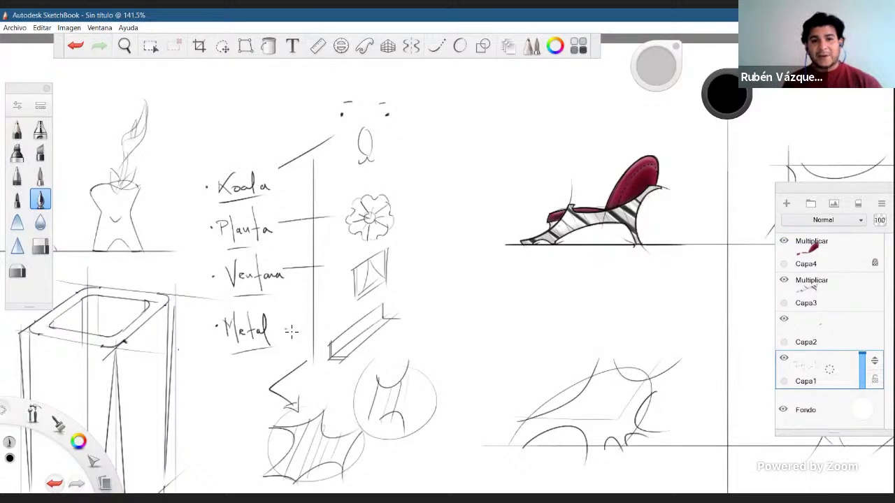
{"action": "left_click_drag", "start_coordinate": [287, 327], "coordinate": [335, 324]}
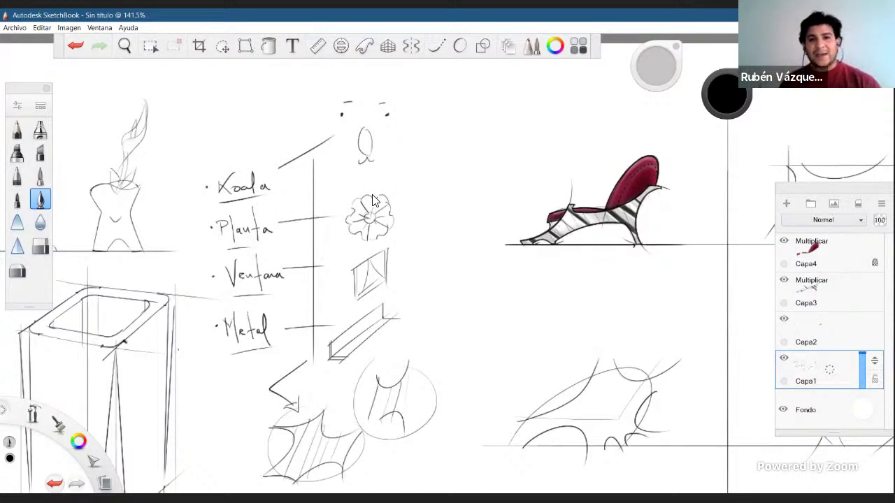
Sketch three loose arcs beside the small hatched shape under the word list and retrace the upper one.
{"action": "key", "text": "space"}
{"action": "left_click_drag", "start_coordinate": [386, 361], "coordinate": [341, 228]}
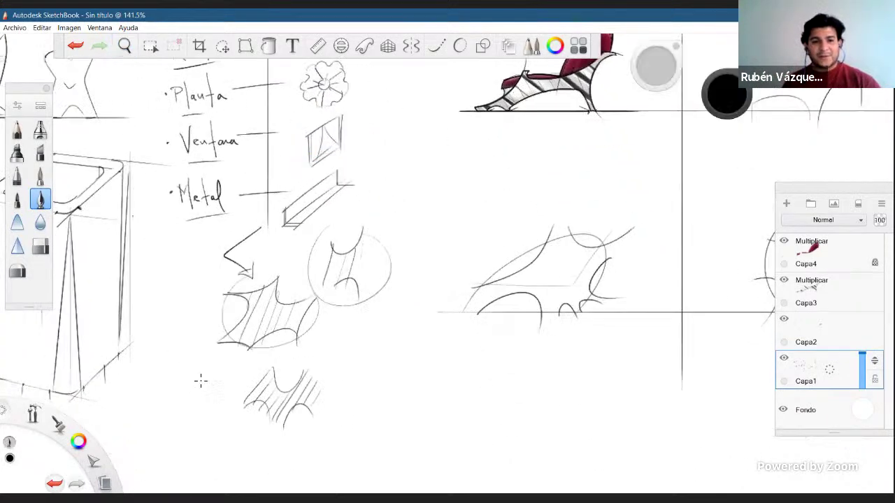
{"action": "left_click_drag", "start_coordinate": [156, 380], "coordinate": [167, 420]}
{"action": "mouse_move", "coordinate": [194, 360]}
{"action": "left_mouse_down"}
{"action": "mouse_move", "coordinate": [213, 379]}
{"action": "mouse_move", "coordinate": [228, 367]}
{"action": "left_mouse_up"}
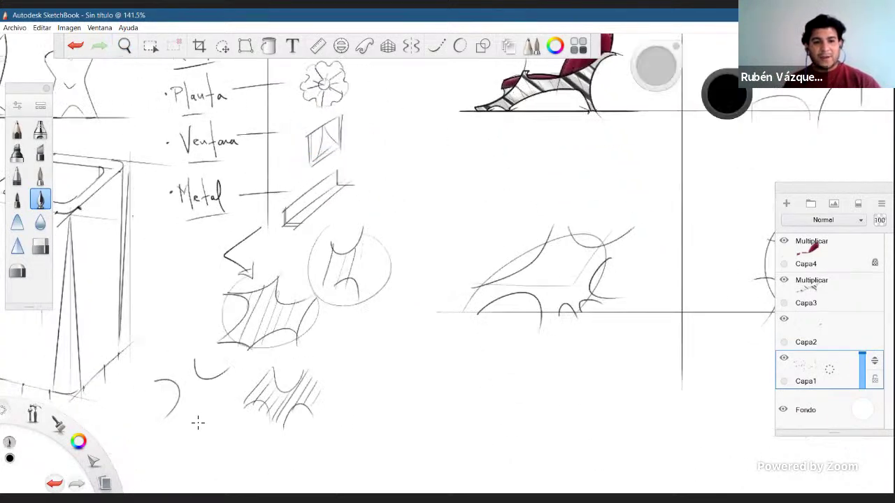
{"action": "left_click_drag", "start_coordinate": [197, 422], "coordinate": [234, 411]}
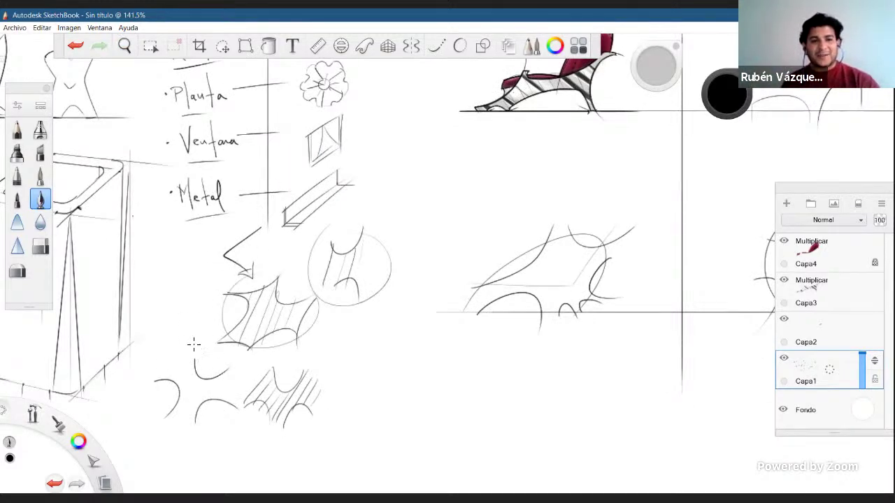
{"action": "left_click_drag", "start_coordinate": [196, 358], "coordinate": [233, 364]}
Retrace the concave cut-out curves on the three unrendered chair sketches, and undo the extra arc drawn under the rendered chair.
{"action": "key", "text": "space"}
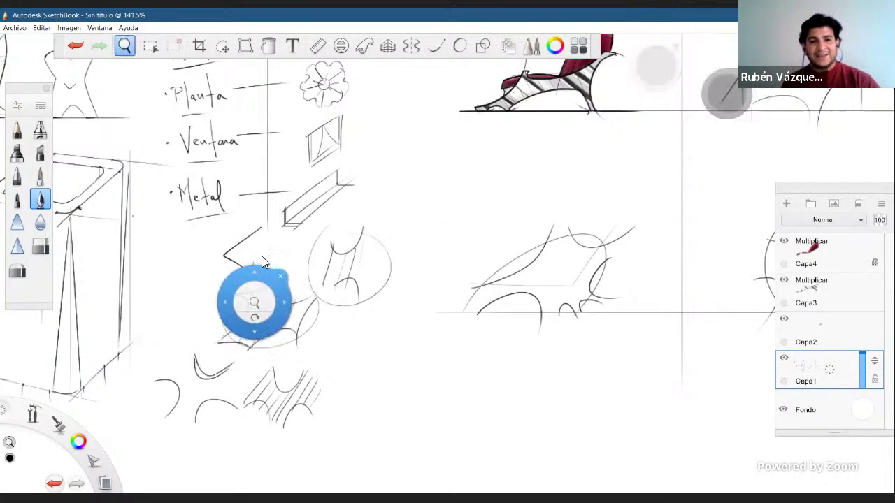
{"action": "left_click_drag", "start_coordinate": [263, 235], "coordinate": [211, 364]}
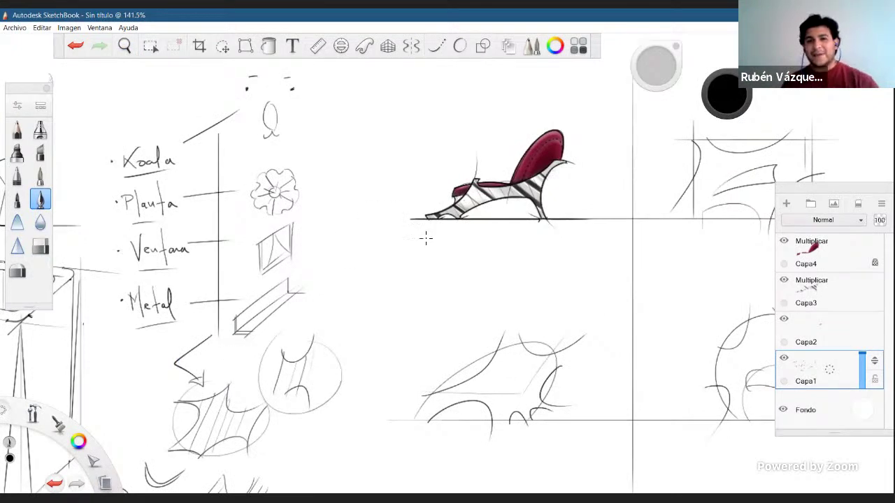
{"action": "key", "text": "space"}
{"action": "mouse_move", "coordinate": [467, 233]}
{"action": "left_mouse_down"}
{"action": "mouse_move", "coordinate": [375, 244]}
{"action": "mouse_move", "coordinate": [238, 229]}
{"action": "left_mouse_up"}
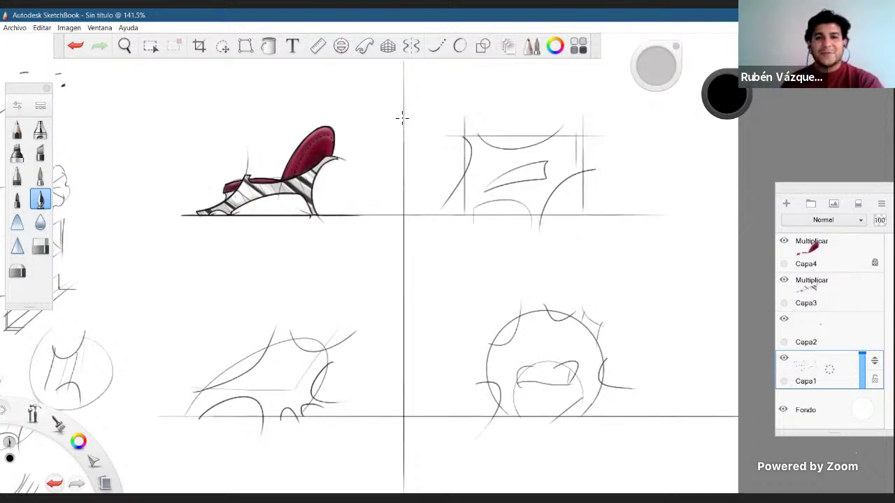
{"action": "left_click_drag", "start_coordinate": [463, 139], "coordinate": [449, 183]}
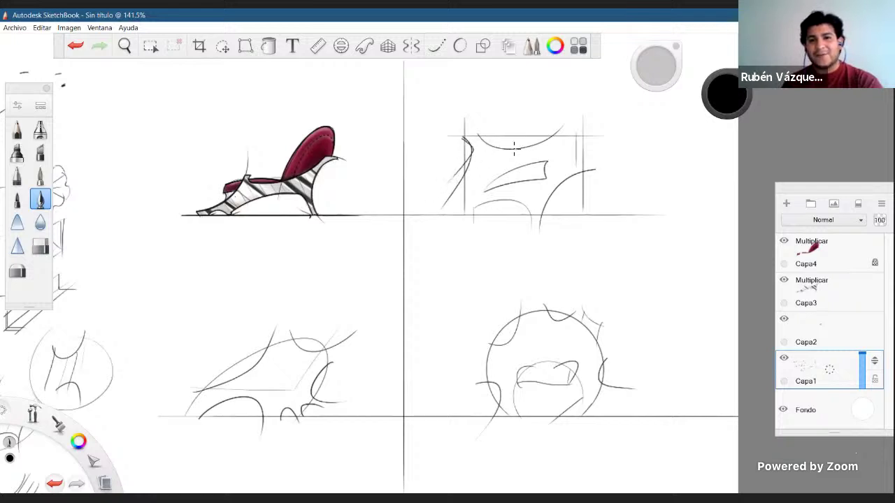
{"action": "left_click_drag", "start_coordinate": [491, 136], "coordinate": [542, 131]}
{"action": "left_click_drag", "start_coordinate": [552, 315], "coordinate": [582, 306]}
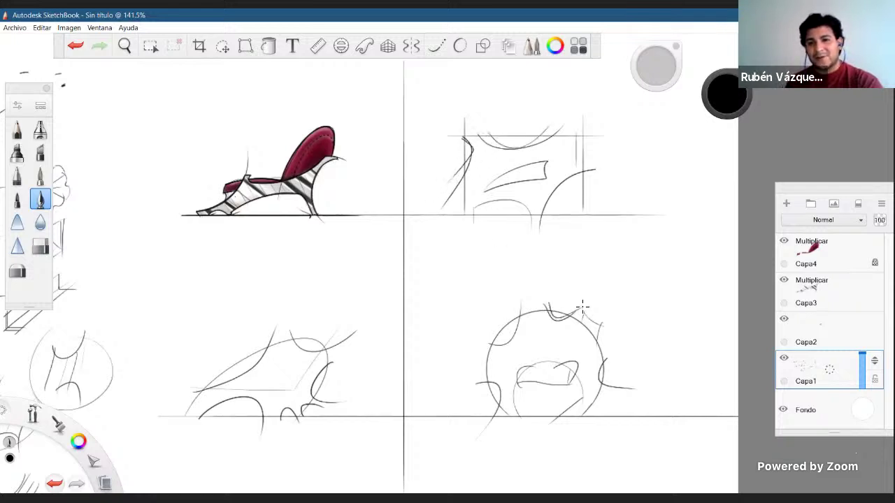
{"action": "mouse_move", "coordinate": [297, 334]}
{"action": "left_mouse_down"}
{"action": "mouse_move", "coordinate": [312, 349]}
{"action": "mouse_move", "coordinate": [339, 340]}
{"action": "left_mouse_up"}
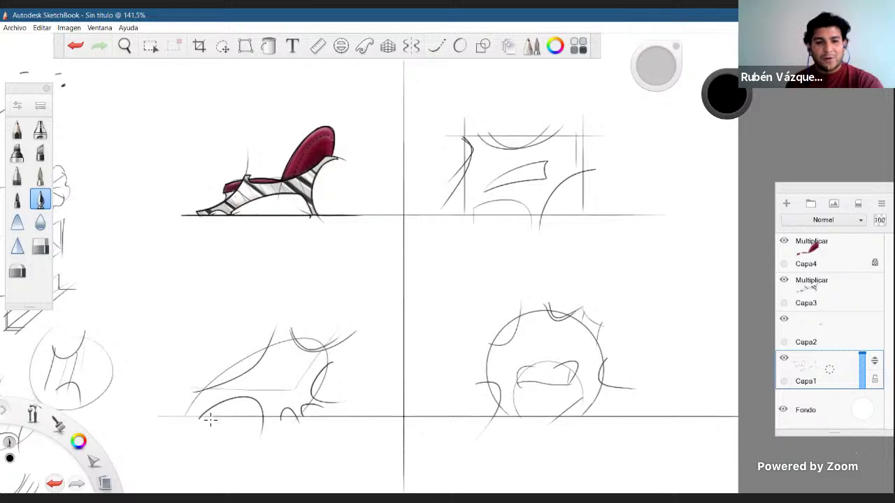
{"action": "left_click_drag", "start_coordinate": [207, 417], "coordinate": [265, 436]}
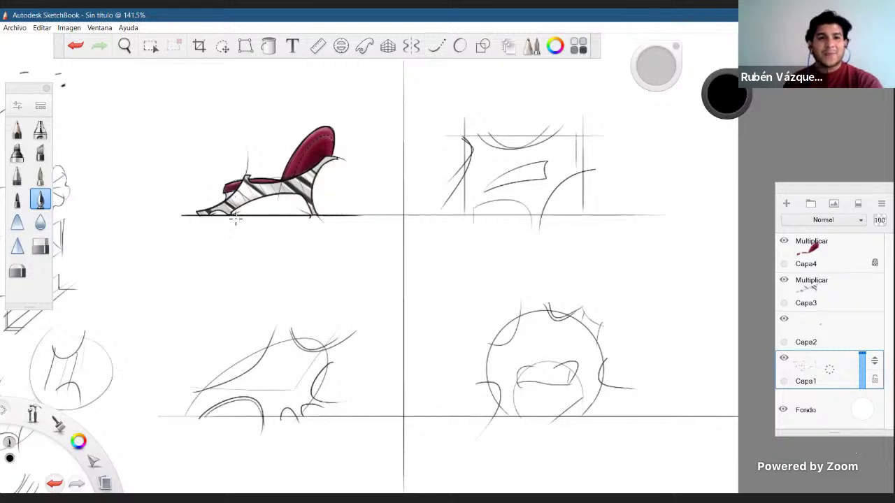
{"action": "mouse_move", "coordinate": [235, 216]}
{"action": "left_mouse_down"}
{"action": "mouse_move", "coordinate": [256, 202]}
{"action": "mouse_move", "coordinate": [296, 208]}
{"action": "left_mouse_up"}
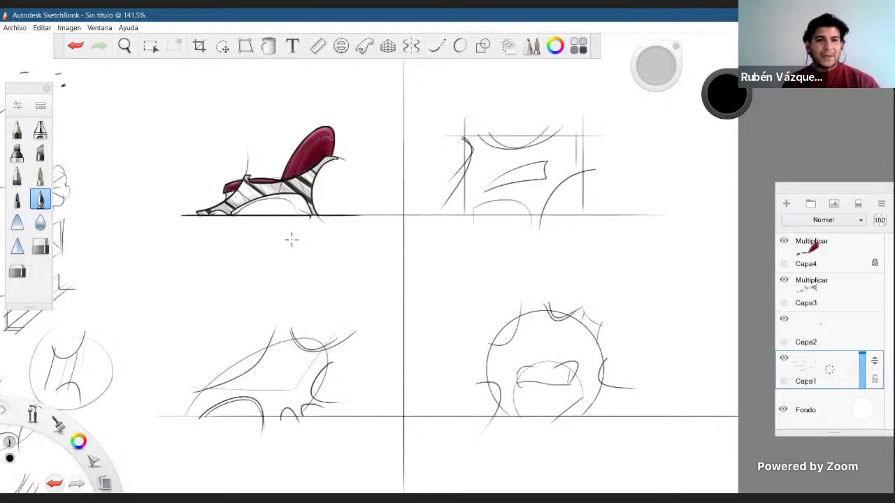
{"action": "key", "text": "ctrl+z"}
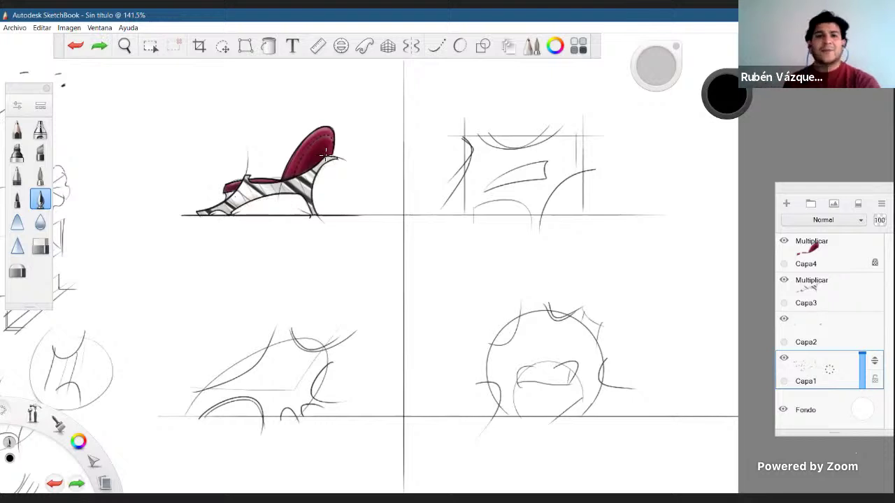
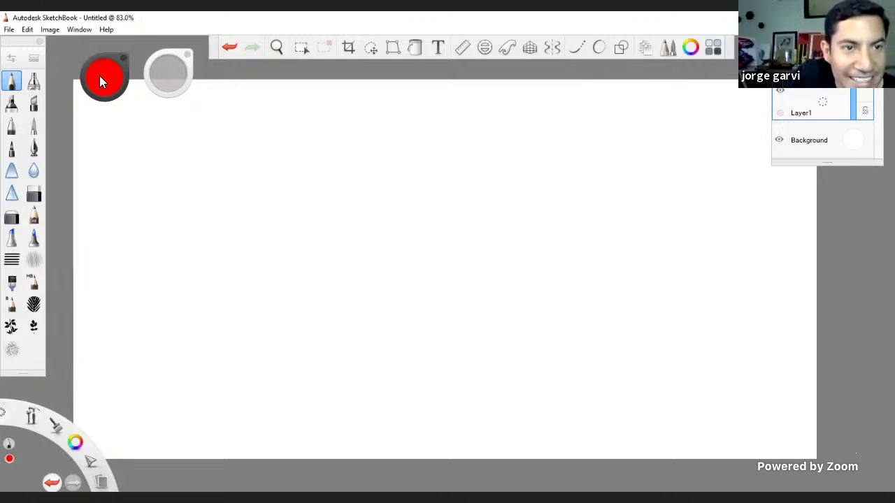
Set the pencil's colour to black on the blank Untitled canvas.
{"action": "left_click", "coordinate": [99, 75]}
{"action": "left_click", "coordinate": [99, 103]}
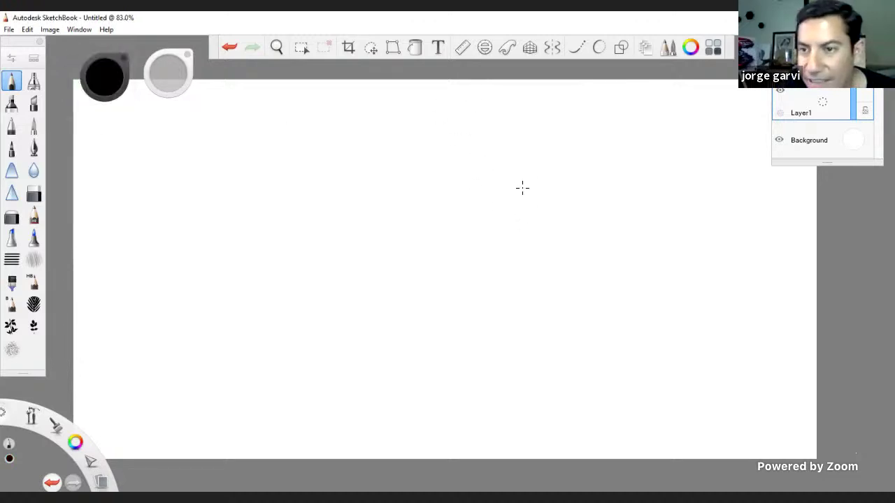
Turn on the two-point perspective guides and sketch a central vertical edge with upper and lower edges converging to both sides.
{"action": "left_click", "coordinate": [530, 48]}
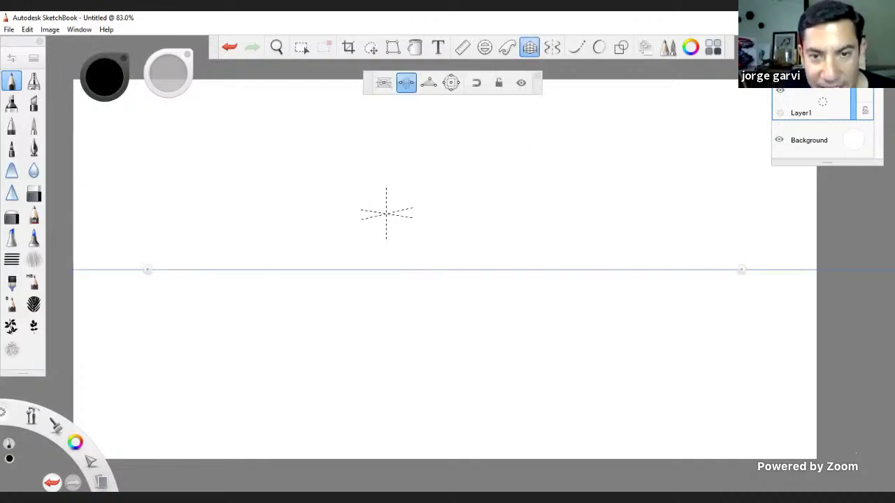
{"action": "left_click_drag", "start_coordinate": [378, 350], "coordinate": [600, 299]}
{"action": "mouse_move", "coordinate": [419, 177]}
{"action": "left_mouse_down"}
{"action": "mouse_move", "coordinate": [420, 378]}
{"action": "mouse_move", "coordinate": [290, 225]}
{"action": "left_mouse_up"}
{"action": "left_click_drag", "start_coordinate": [423, 351], "coordinate": [283, 313]}
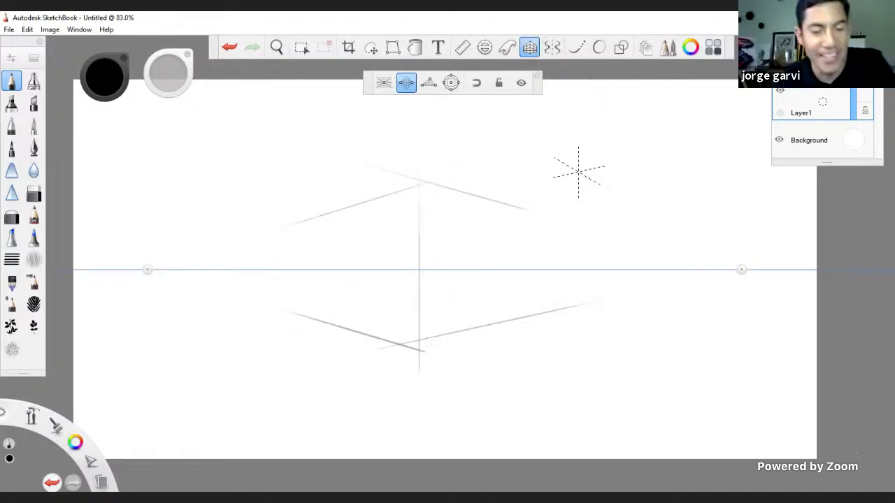
Undo all the test perspective lines and turn the perspective guides off.
{"action": "key", "text": "ctrl+z"}
{"action": "key", "text": "ctrl+z"}
{"action": "key", "text": "ctrl+z"}
{"action": "key", "text": "ctrl+z"}
{"action": "key", "text": "ctrl+z"}
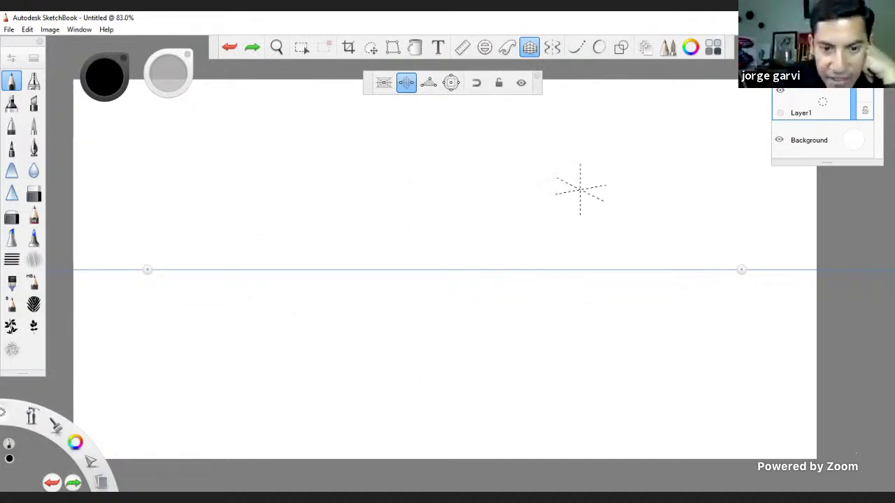
{"action": "left_click", "coordinate": [499, 83]}
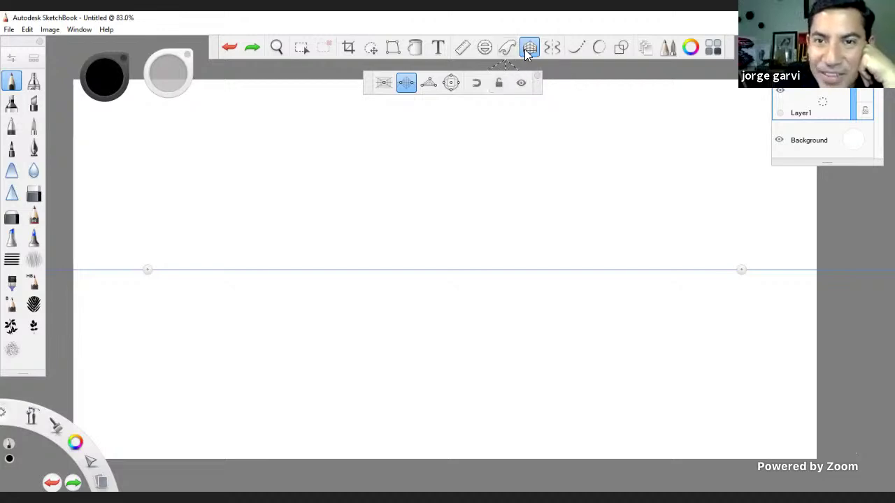
{"action": "left_click", "coordinate": [526, 51]}
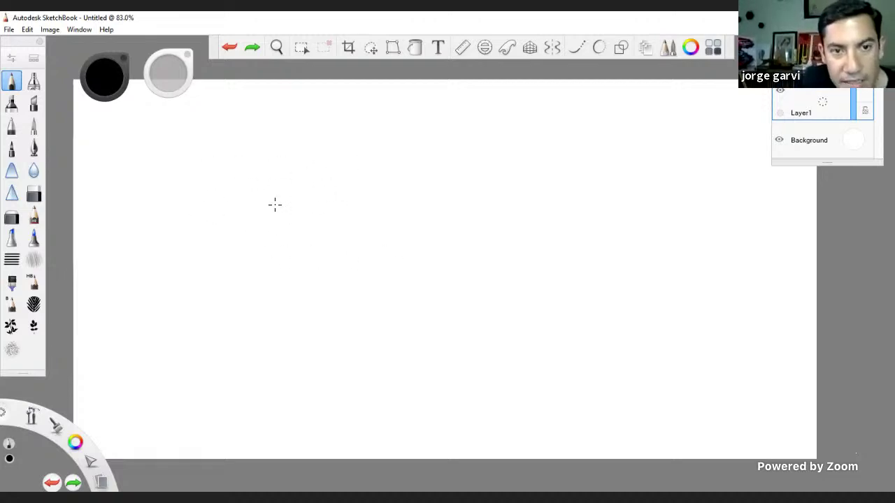
Sketch a horizontal ground line in the canvas's upper left area and build a square standing on it, retracing its sides.
{"action": "left_click_drag", "start_coordinate": [209, 203], "coordinate": [339, 226]}
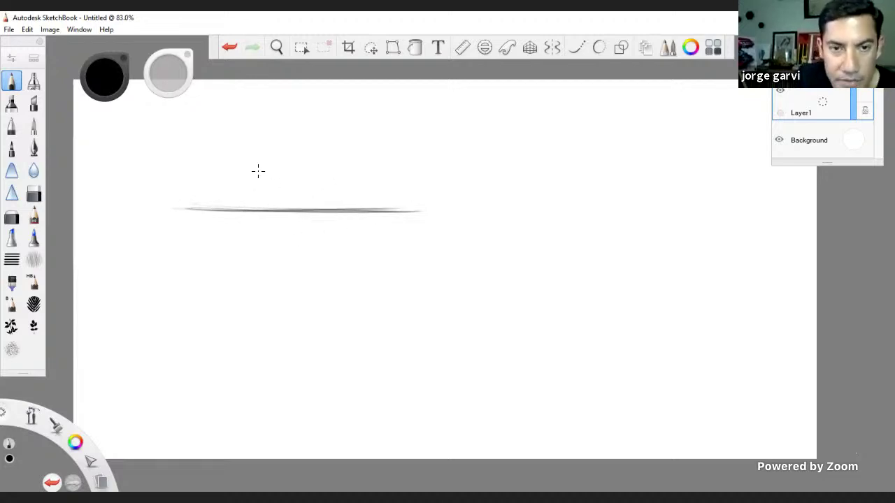
{"action": "mouse_move", "coordinate": [245, 176]}
{"action": "left_mouse_down"}
{"action": "mouse_move", "coordinate": [245, 201]}
{"action": "mouse_move", "coordinate": [246, 159]}
{"action": "left_mouse_up"}
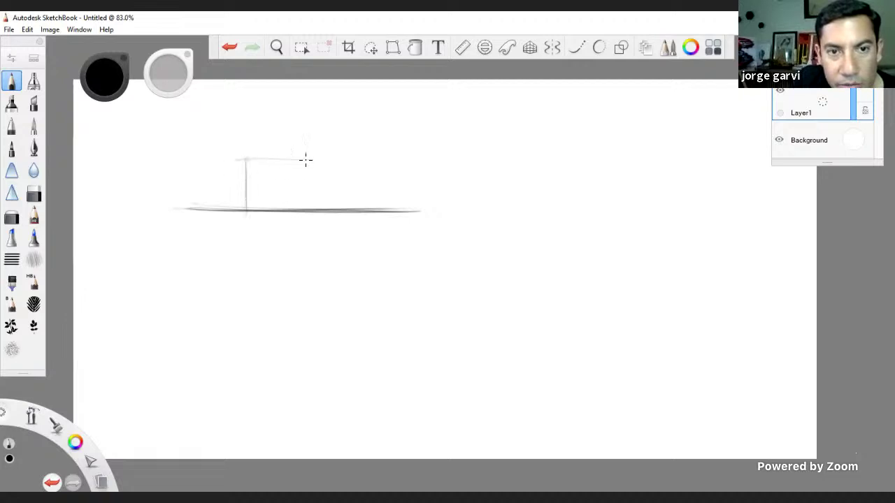
{"action": "mouse_move", "coordinate": [305, 160]}
{"action": "left_mouse_down"}
{"action": "mouse_move", "coordinate": [273, 157]}
{"action": "mouse_move", "coordinate": [321, 159]}
{"action": "mouse_move", "coordinate": [304, 166]}
{"action": "mouse_move", "coordinate": [301, 214]}
{"action": "left_mouse_up"}
{"action": "left_click_drag", "start_coordinate": [245, 160], "coordinate": [252, 200]}
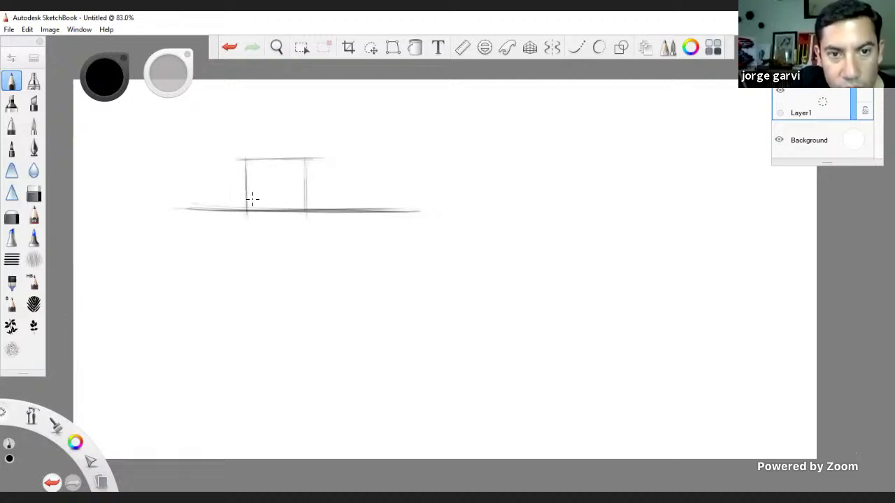
{"action": "left_click_drag", "start_coordinate": [181, 215], "coordinate": [268, 214]}
{"action": "left_click_drag", "start_coordinate": [309, 165], "coordinate": [303, 212]}
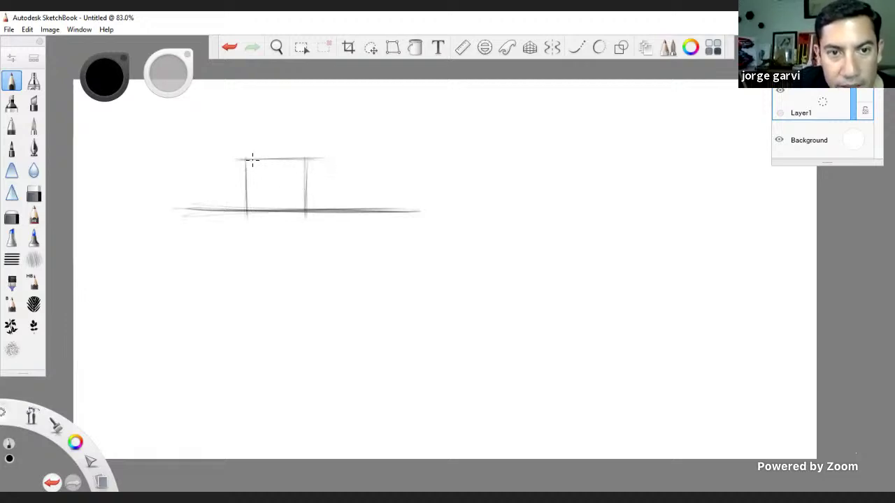
{"action": "left_click_drag", "start_coordinate": [246, 156], "coordinate": [242, 214]}
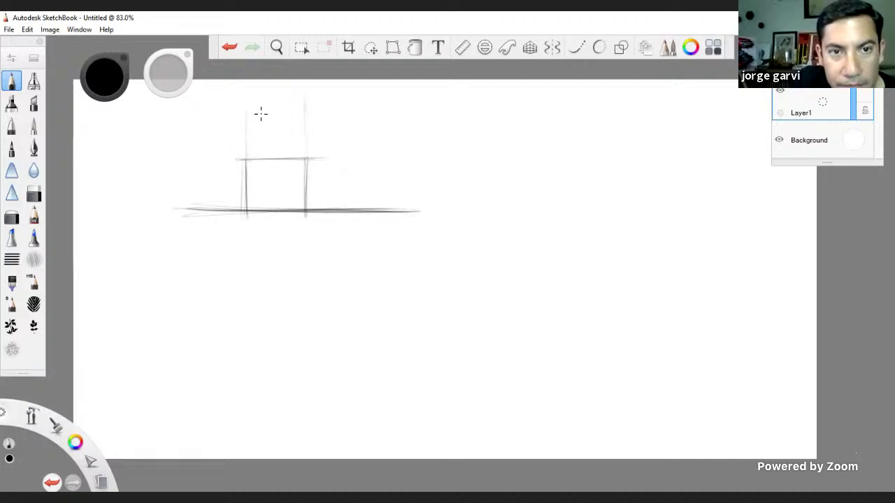
Stack a second light square above the first and add construction diagonals and a vertical centre line through both.
{"action": "left_click_drag", "start_coordinate": [236, 108], "coordinate": [302, 107]}
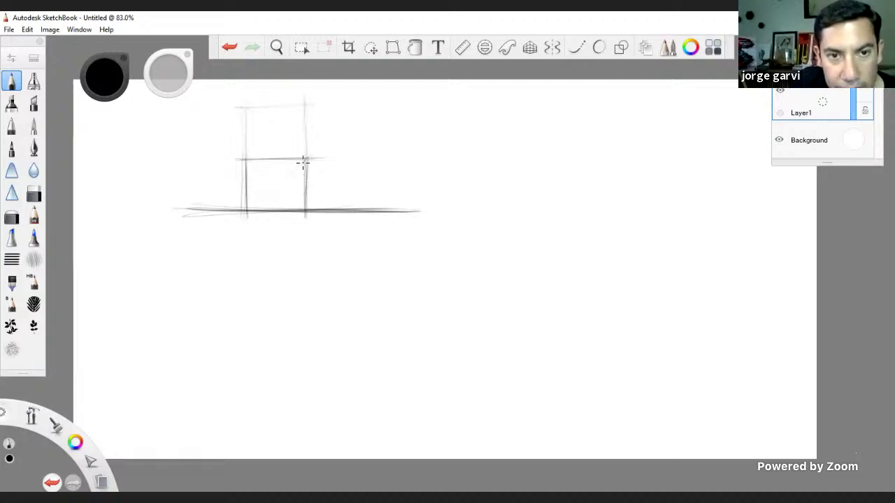
{"action": "left_click_drag", "start_coordinate": [304, 160], "coordinate": [246, 210]}
{"action": "left_click_drag", "start_coordinate": [252, 167], "coordinate": [285, 195]}
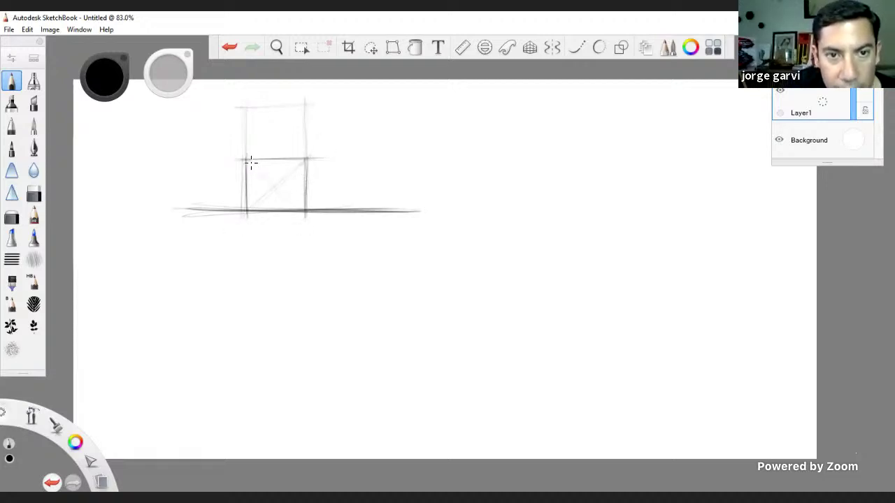
{"action": "left_click_drag", "start_coordinate": [277, 118], "coordinate": [275, 230]}
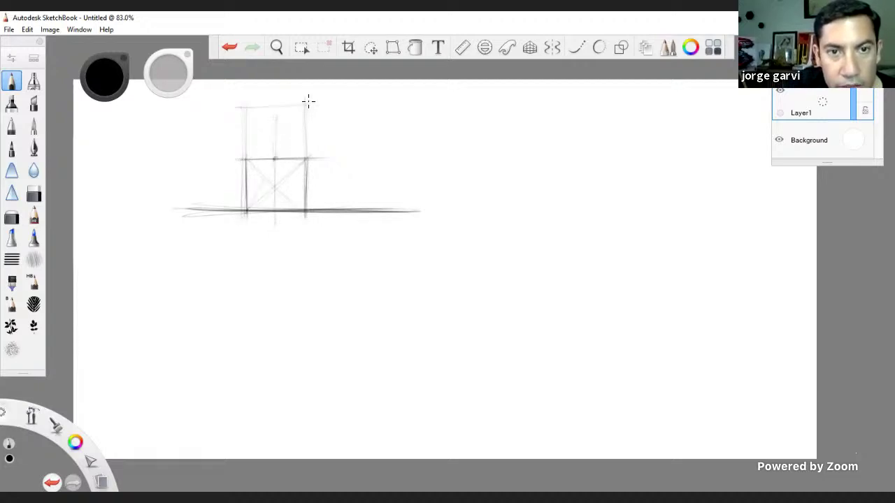
{"action": "left_click_drag", "start_coordinate": [302, 111], "coordinate": [304, 105]}
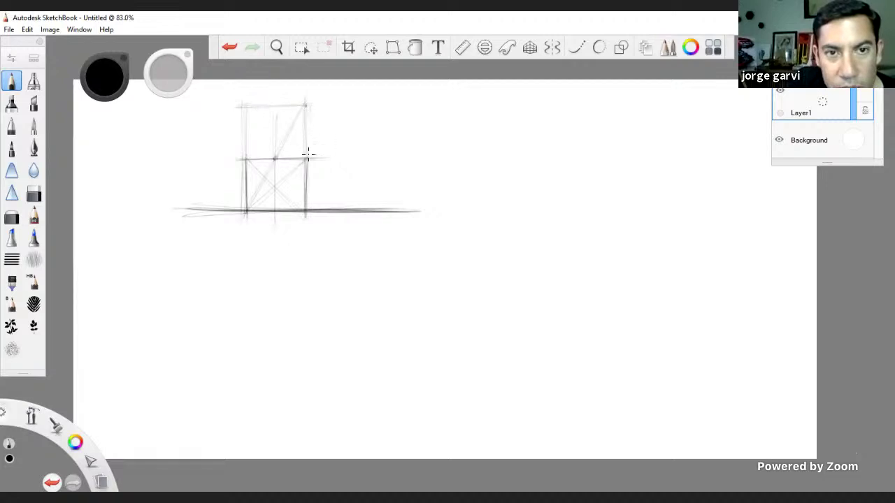
Darken a side-view chair profile over the construction squares: slanted backrest, seat line, and splayed front and rear legs.
{"action": "mouse_move", "coordinate": [308, 155]}
{"action": "left_mouse_down"}
{"action": "mouse_move", "coordinate": [311, 106]}
{"action": "mouse_move", "coordinate": [308, 161]}
{"action": "left_mouse_up"}
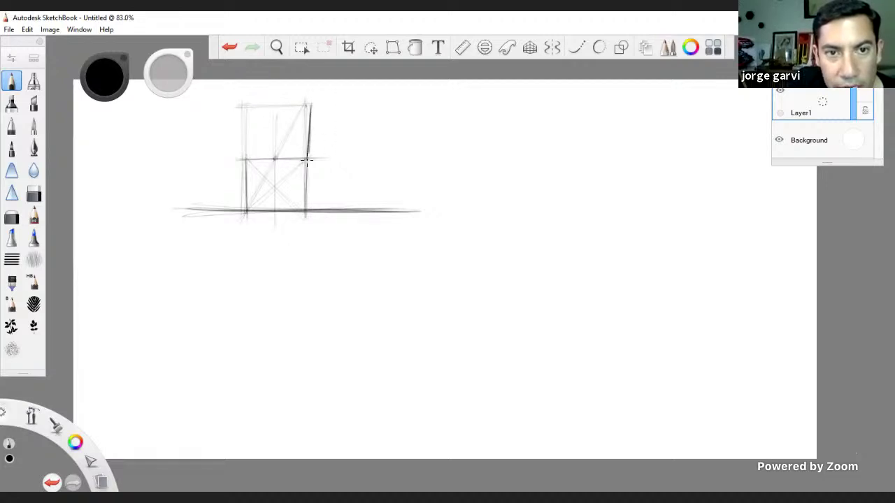
{"action": "mouse_move", "coordinate": [253, 159]}
{"action": "left_mouse_down"}
{"action": "mouse_move", "coordinate": [246, 156]}
{"action": "mouse_move", "coordinate": [307, 159]}
{"action": "mouse_move", "coordinate": [312, 210]}
{"action": "left_mouse_up"}
{"action": "left_click_drag", "start_coordinate": [308, 160], "coordinate": [310, 214]}
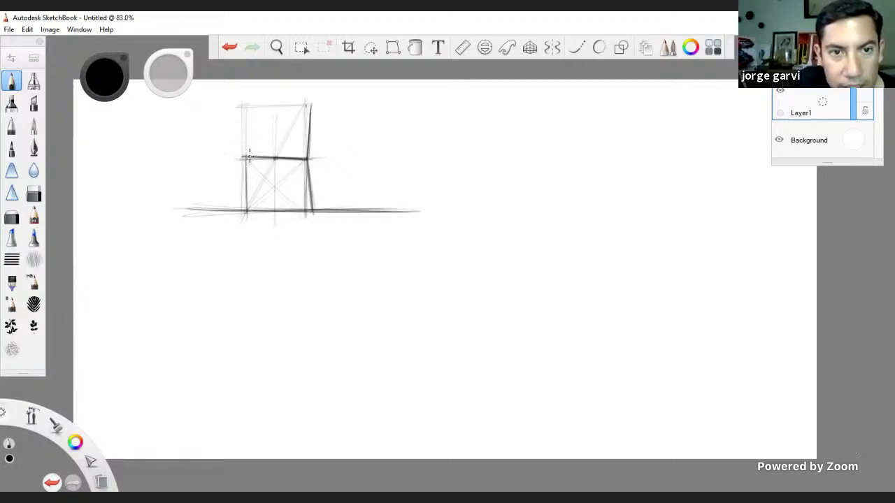
{"action": "mouse_move", "coordinate": [245, 157]}
{"action": "left_mouse_down"}
{"action": "mouse_move", "coordinate": [246, 216]}
{"action": "mouse_move", "coordinate": [244, 204]}
{"action": "left_mouse_up"}
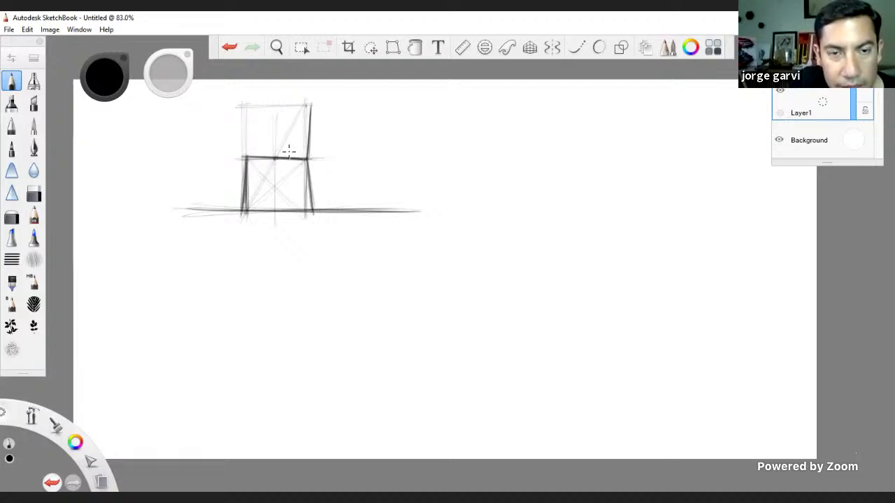
{"action": "left_click_drag", "start_coordinate": [308, 117], "coordinate": [307, 159]}
{"action": "left_click_drag", "start_coordinate": [310, 109], "coordinate": [309, 162]}
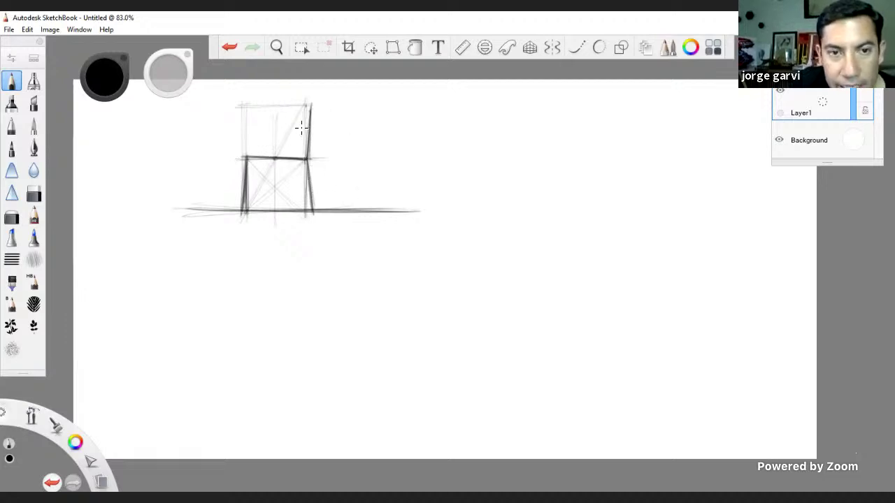
Try a curvy, organic outline around the chair profile, and undo it.
{"action": "mouse_move", "coordinate": [307, 109]}
{"action": "left_mouse_down"}
{"action": "mouse_move", "coordinate": [282, 145]}
{"action": "mouse_move", "coordinate": [242, 167]}
{"action": "mouse_move", "coordinate": [279, 175]}
{"action": "mouse_move", "coordinate": [310, 110]}
{"action": "mouse_move", "coordinate": [327, 113]}
{"action": "left_mouse_up"}
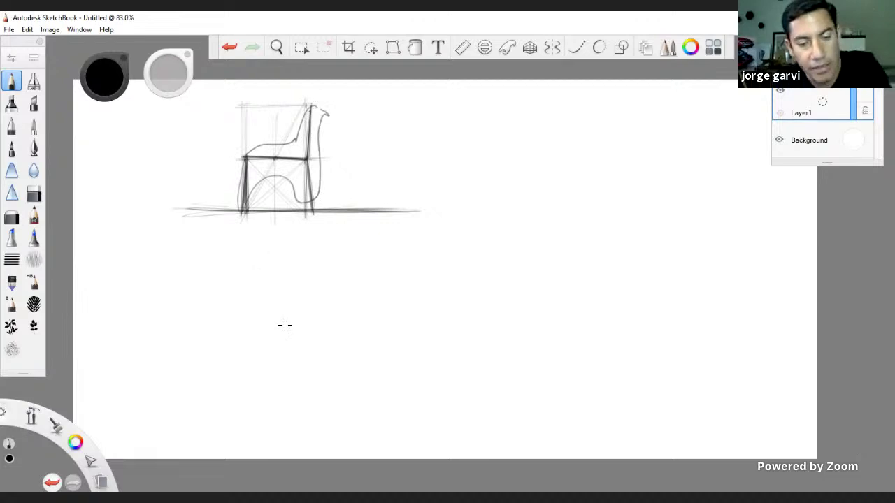
{"action": "key", "text": "ctrl+z"}
{"action": "key", "text": "ctrl+z"}
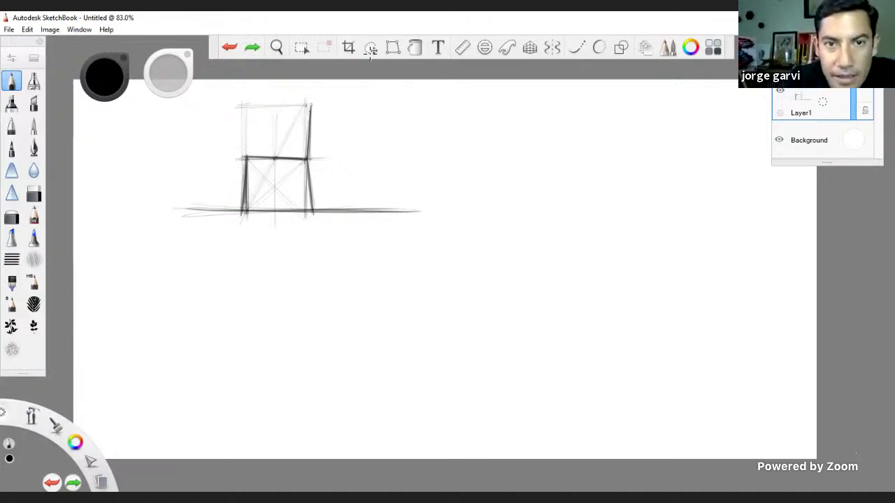
Shrink the chair sketch and move it to the canvas's upper left corner.
{"action": "left_click", "coordinate": [370, 52]}
{"action": "mouse_move", "coordinate": [430, 166]}
{"action": "left_mouse_down"}
{"action": "mouse_move", "coordinate": [284, 191]}
{"action": "mouse_move", "coordinate": [273, 182]}
{"action": "left_mouse_up"}
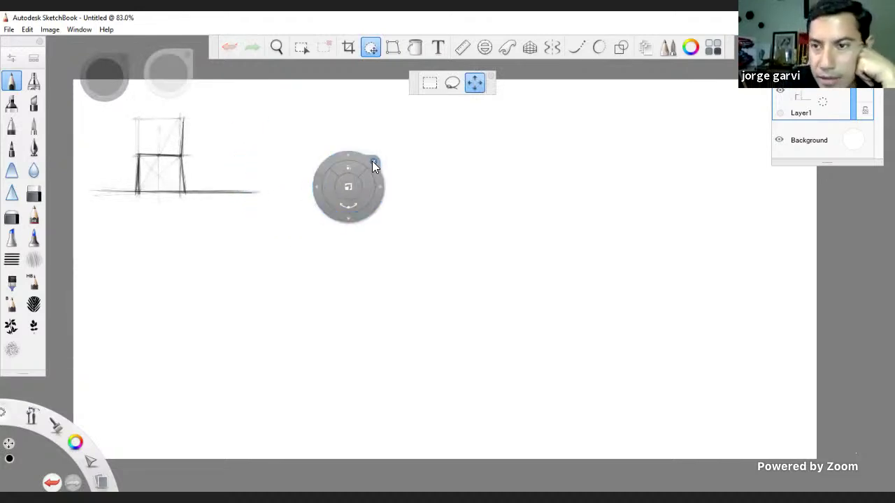
{"action": "left_click", "coordinate": [373, 162]}
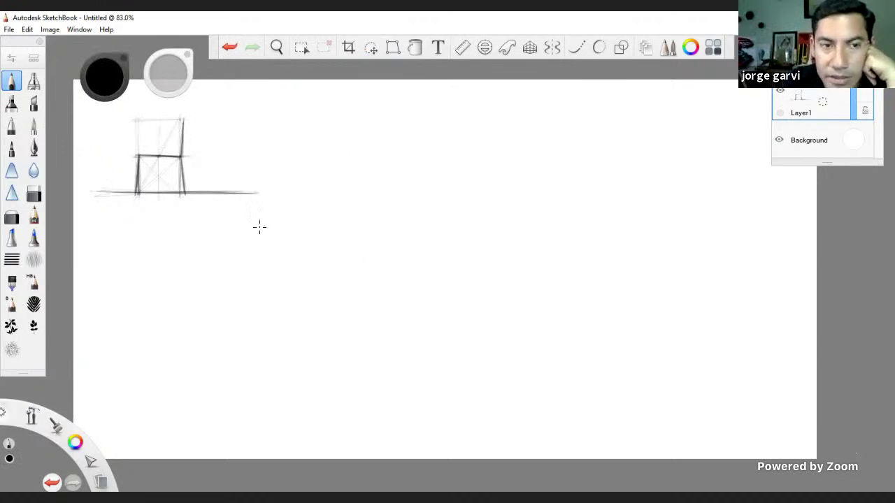
Mark the seat height with a vertical line in front of the chair, and try a taller backrest before undoing it.
{"action": "left_click_drag", "start_coordinate": [123, 153], "coordinate": [120, 196]}
{"action": "mouse_move", "coordinate": [123, 149]}
{"action": "left_mouse_down"}
{"action": "mouse_move", "coordinate": [171, 150]}
{"action": "mouse_move", "coordinate": [170, 116]}
{"action": "mouse_move", "coordinate": [188, 93]}
{"action": "mouse_move", "coordinate": [180, 159]}
{"action": "left_mouse_up"}
{"action": "key", "text": "ctrl+z"}
{"action": "key", "text": "ctrl+z"}
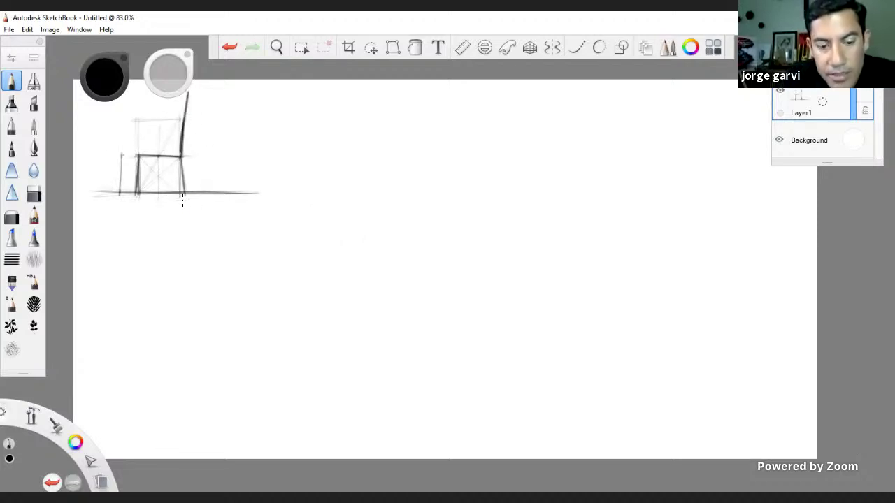
{"action": "key", "text": "ctrl+z"}
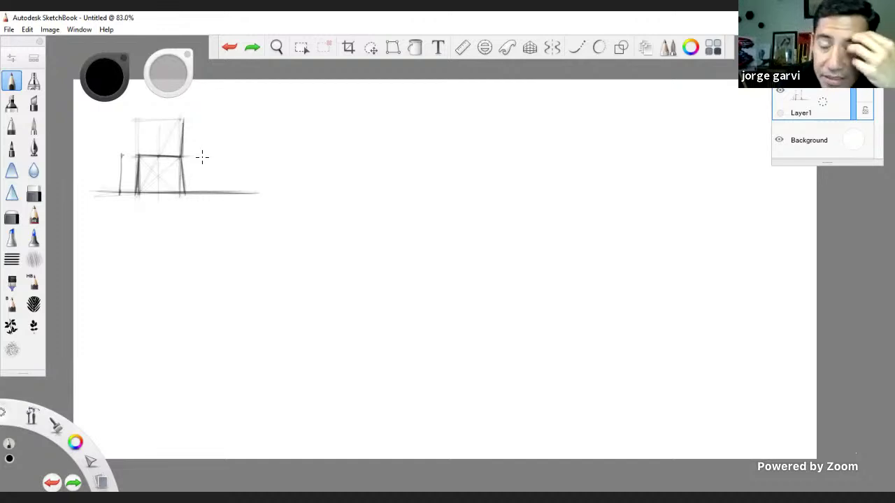
Try a shorter backrest on the chair, and undo it together with the seat-height mark.
{"action": "left_click_drag", "start_coordinate": [181, 137], "coordinate": [182, 155]}
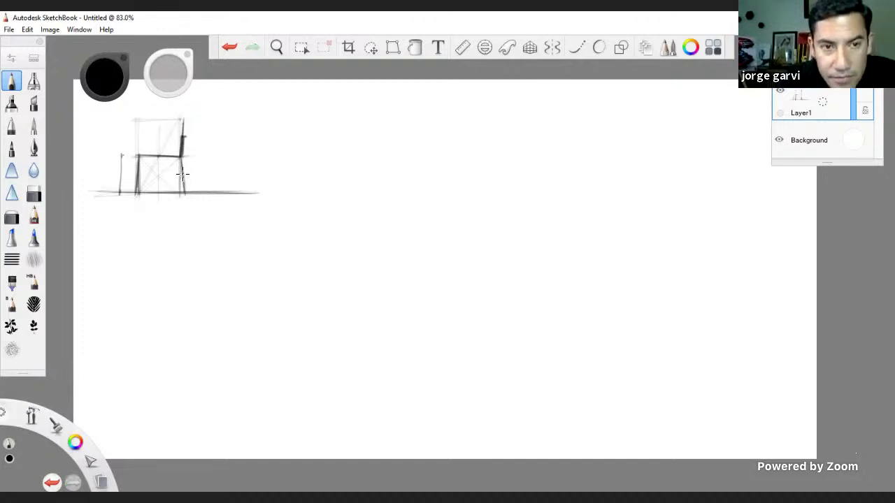
{"action": "key", "text": "ctrl+z"}
{"action": "key", "text": "ctrl+z"}
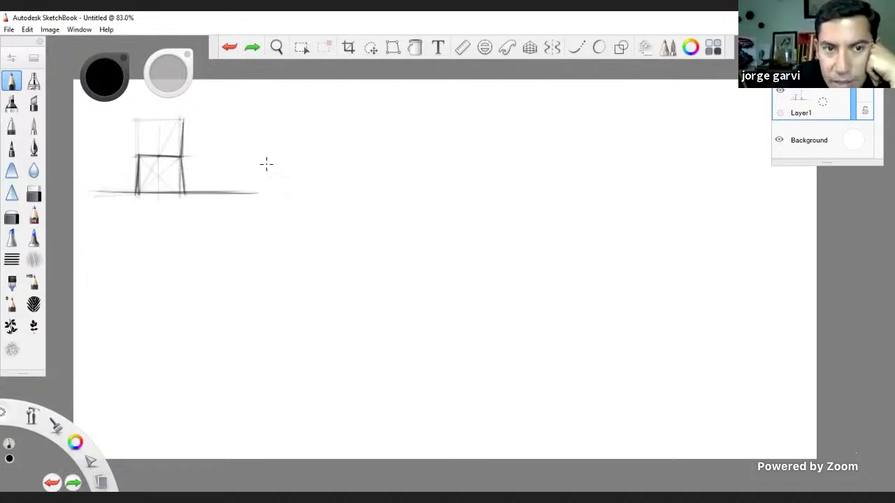
Circle the chair's backrest area and stroke over its seat, and undo both marks.
{"action": "mouse_move", "coordinate": [178, 112]}
{"action": "left_mouse_down"}
{"action": "mouse_move", "coordinate": [191, 122]}
{"action": "mouse_move", "coordinate": [151, 114]}
{"action": "left_mouse_up"}
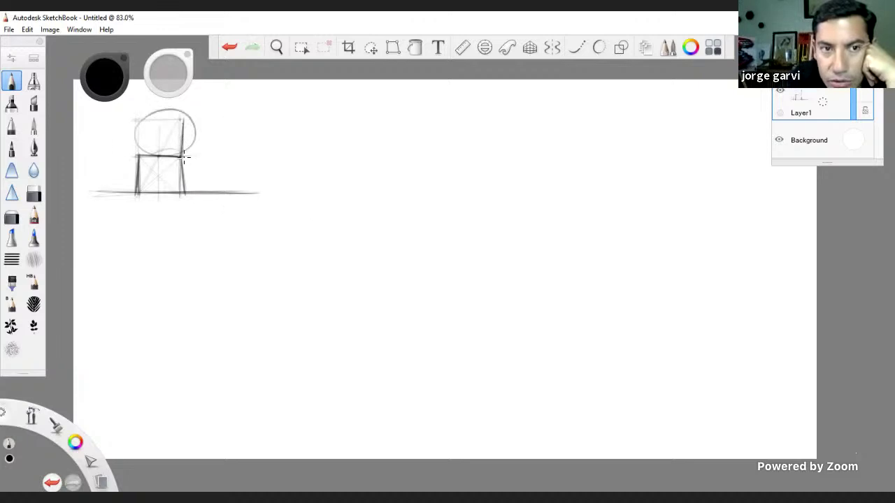
{"action": "left_click_drag", "start_coordinate": [182, 156], "coordinate": [150, 155]}
{"action": "key", "text": "ctrl+z"}
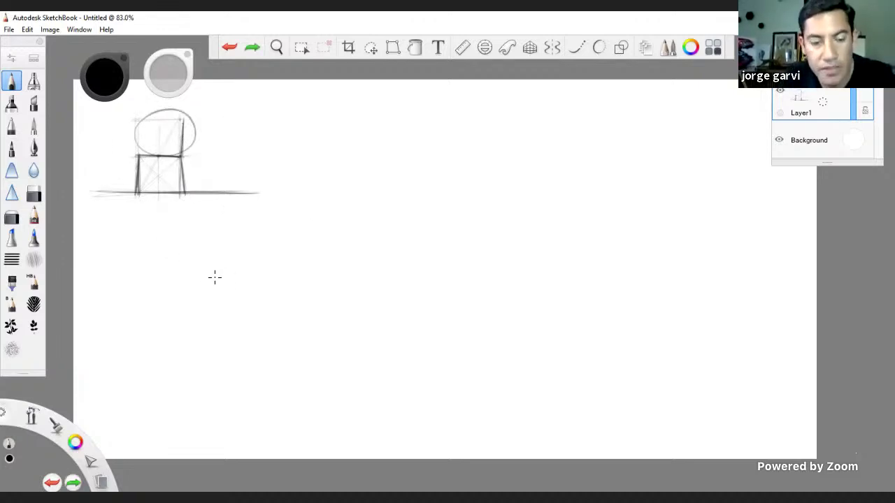
{"action": "key", "text": "ctrl+z"}
Extend the ground line past the first chair and lightly sketch a second chair's front leg, seat and backrest on it.
{"action": "left_click_drag", "start_coordinate": [412, 138], "coordinate": [413, 158]}
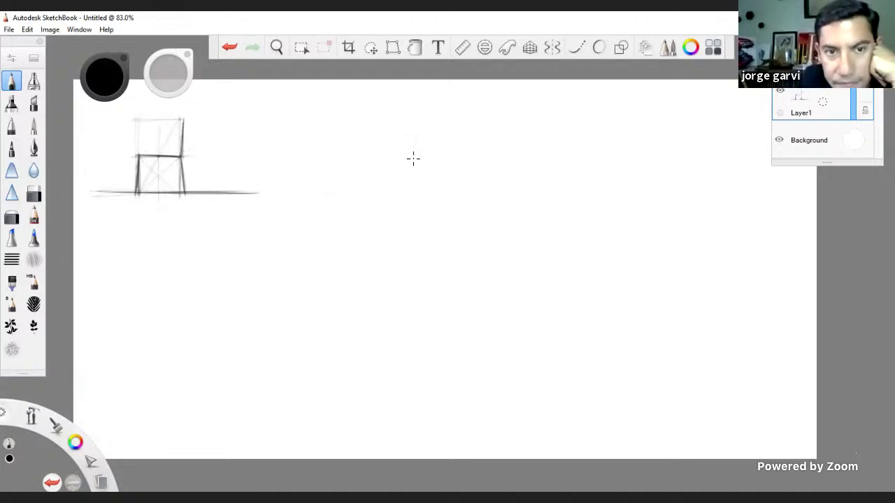
{"action": "left_click_drag", "start_coordinate": [212, 196], "coordinate": [378, 189]}
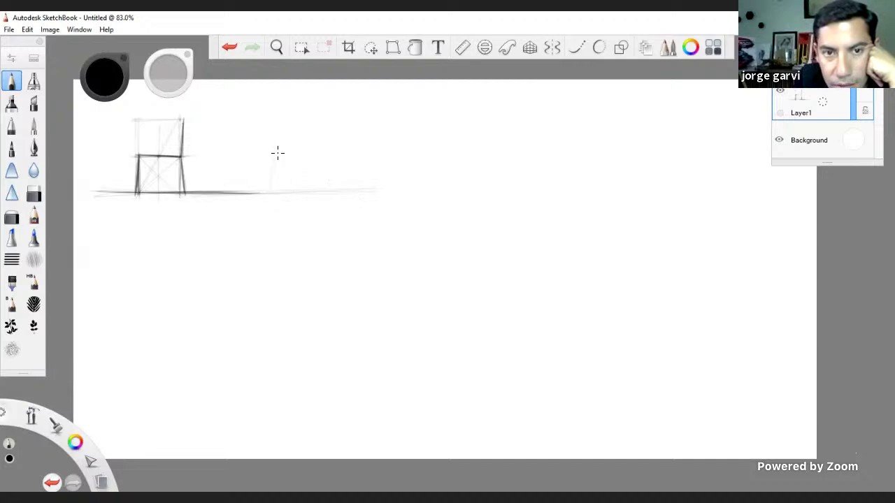
{"action": "mouse_move", "coordinate": [271, 198]}
{"action": "left_mouse_down"}
{"action": "mouse_move", "coordinate": [272, 153]}
{"action": "mouse_move", "coordinate": [325, 152]}
{"action": "left_mouse_up"}
{"action": "mouse_move", "coordinate": [325, 113]}
{"action": "left_mouse_down"}
{"action": "mouse_move", "coordinate": [325, 149]}
{"action": "mouse_move", "coordinate": [283, 151]}
{"action": "left_mouse_up"}
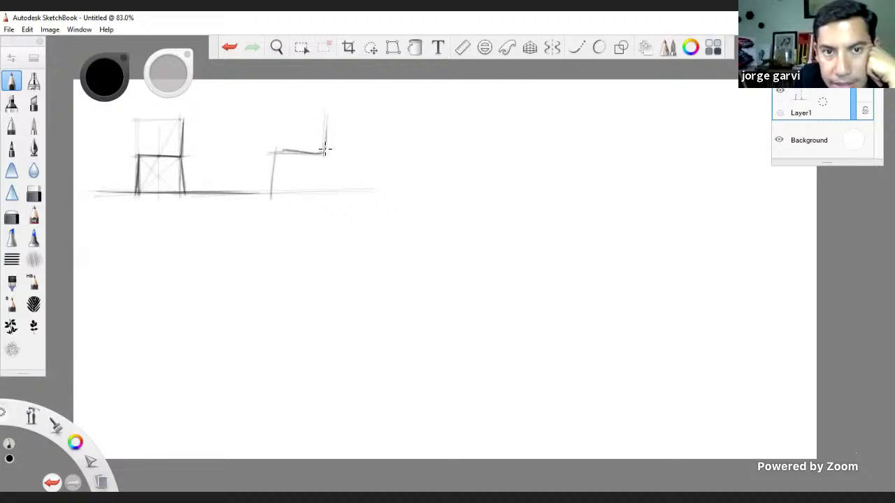
Undo the second chair's seat retrace and redraw its backrest, seat, front leg and floor runner as a darker cantilever profile.
{"action": "key", "text": "ctrl+z"}
{"action": "key", "text": "ctrl+z"}
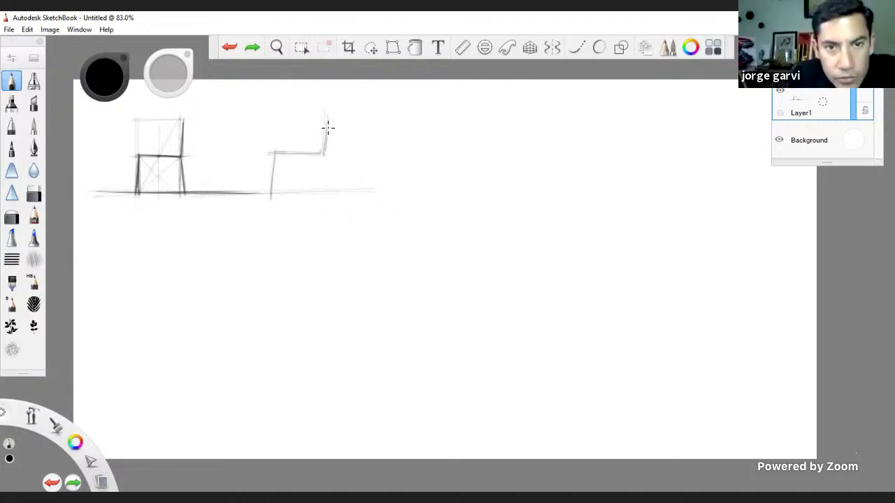
{"action": "mouse_move", "coordinate": [329, 117]}
{"action": "left_mouse_down"}
{"action": "mouse_move", "coordinate": [325, 153]}
{"action": "mouse_move", "coordinate": [278, 152]}
{"action": "mouse_move", "coordinate": [271, 194]}
{"action": "mouse_move", "coordinate": [326, 188]}
{"action": "mouse_move", "coordinate": [274, 183]}
{"action": "mouse_move", "coordinate": [277, 157]}
{"action": "mouse_move", "coordinate": [325, 151]}
{"action": "mouse_move", "coordinate": [326, 123]}
{"action": "left_mouse_up"}
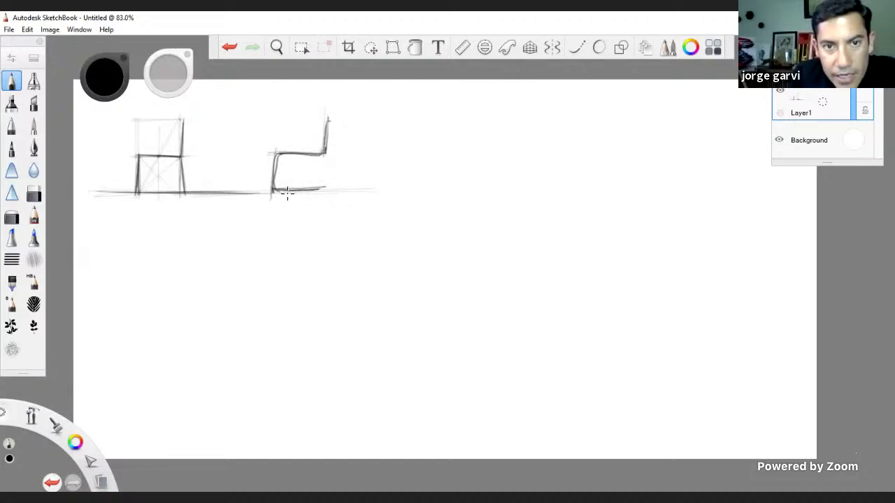
{"action": "left_click_drag", "start_coordinate": [293, 155], "coordinate": [304, 154]}
Circle the first chair's upper and lower halves, undo the lower circle, and strengthen the ground line under the second chair.
{"action": "mouse_move", "coordinate": [143, 114]}
{"action": "left_mouse_down"}
{"action": "mouse_move", "coordinate": [195, 119]}
{"action": "mouse_move", "coordinate": [188, 154]}
{"action": "mouse_move", "coordinate": [139, 155]}
{"action": "left_mouse_up"}
{"action": "left_click_drag", "start_coordinate": [140, 160], "coordinate": [130, 183]}
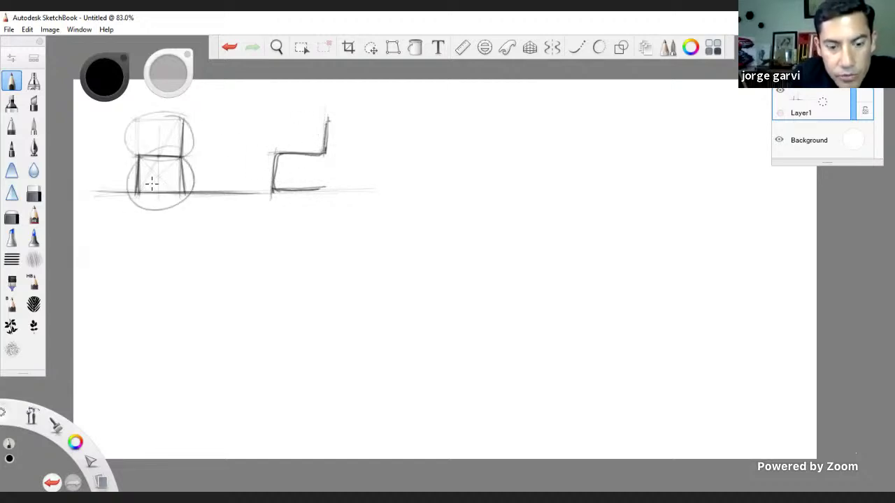
{"action": "key", "text": "ctrl+z"}
{"action": "mouse_move", "coordinate": [258, 190]}
{"action": "left_mouse_down"}
{"action": "mouse_move", "coordinate": [250, 194]}
{"action": "mouse_move", "coordinate": [320, 190]}
{"action": "mouse_move", "coordinate": [283, 190]}
{"action": "left_mouse_up"}
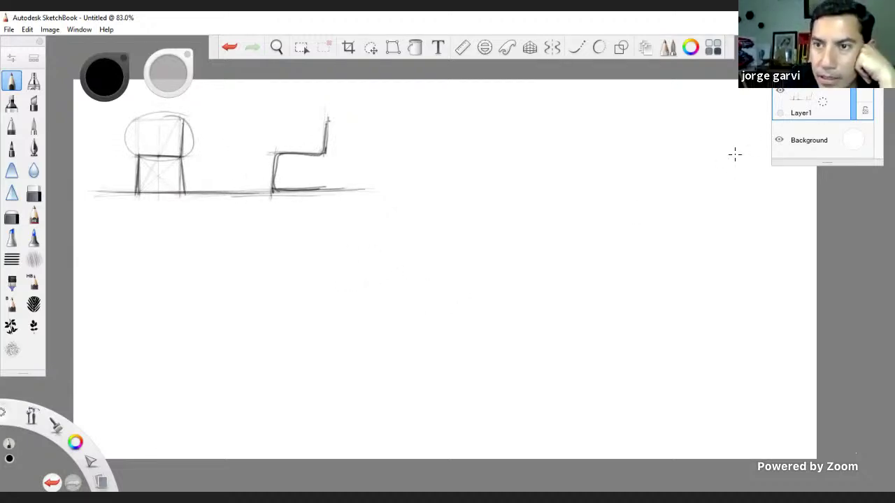
Add a new layer, lightly sketch a perspective square below the side views, and move it toward the middle of the canvas.
{"action": "key", "text": "ctrl+shift+n"}
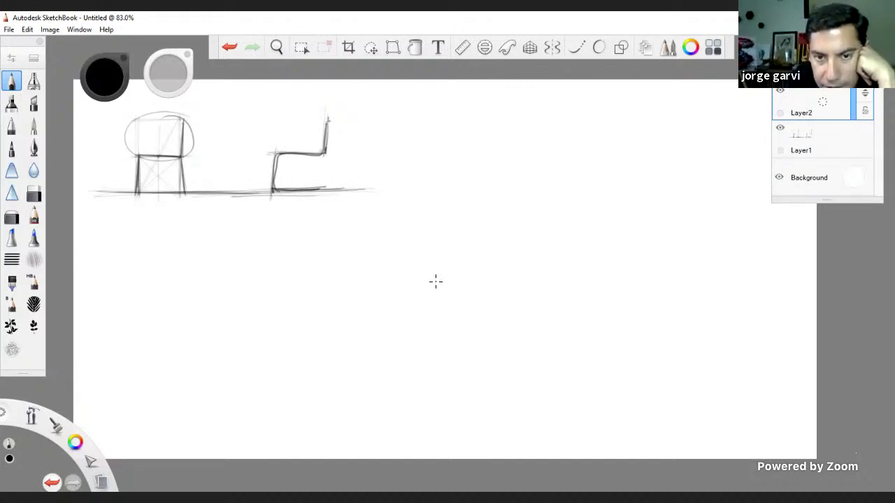
{"action": "mouse_move", "coordinate": [372, 256]}
{"action": "left_mouse_down"}
{"action": "mouse_move", "coordinate": [492, 309]}
{"action": "mouse_move", "coordinate": [374, 357]}
{"action": "left_mouse_up"}
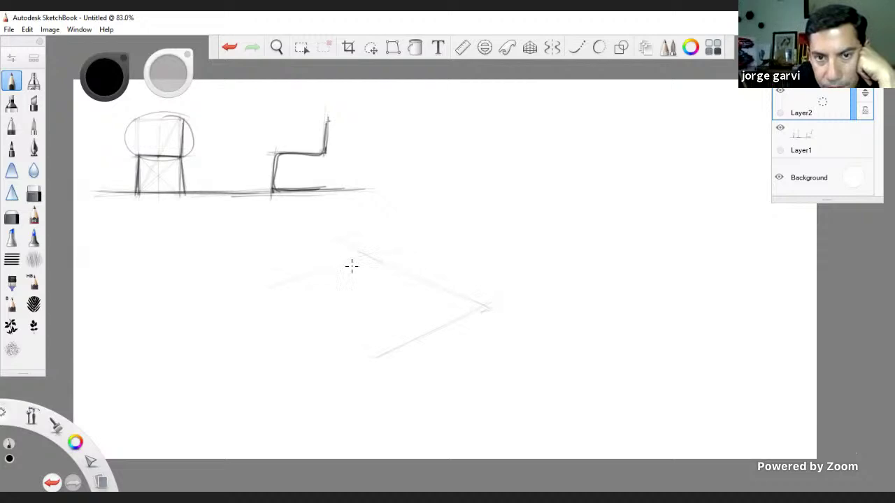
{"action": "mouse_move", "coordinate": [352, 264]}
{"action": "left_mouse_down"}
{"action": "mouse_move", "coordinate": [252, 293]}
{"action": "mouse_move", "coordinate": [364, 359]}
{"action": "left_mouse_up"}
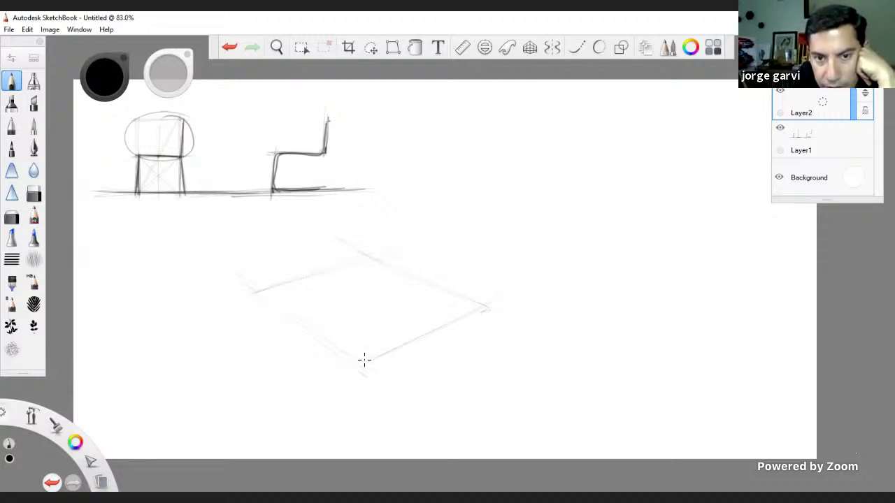
{"action": "left_click", "coordinate": [376, 47]}
{"action": "left_click_drag", "start_coordinate": [364, 270], "coordinate": [421, 233]}
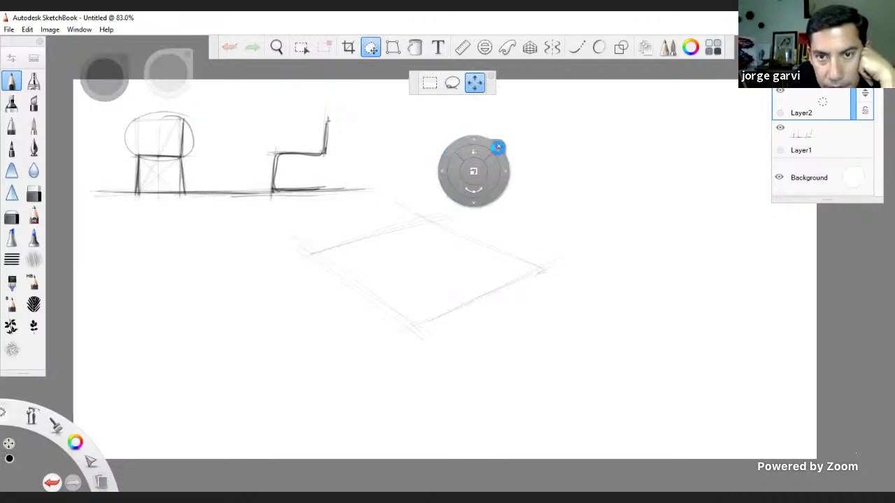
{"action": "left_click", "coordinate": [497, 147]}
Sketch three vertical edges down from the square's corners and a slanted lower edge to start a perspective box.
{"action": "left_click_drag", "start_coordinate": [415, 326], "coordinate": [417, 440]}
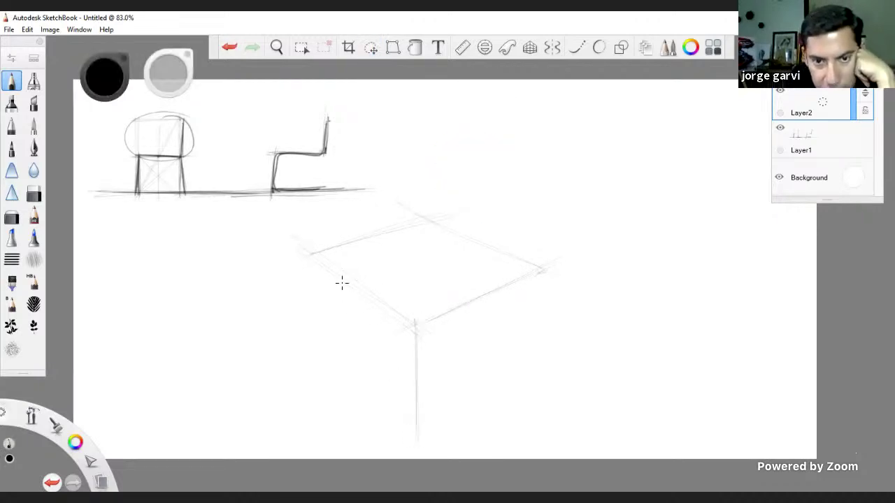
{"action": "left_click_drag", "start_coordinate": [316, 315], "coordinate": [316, 381]}
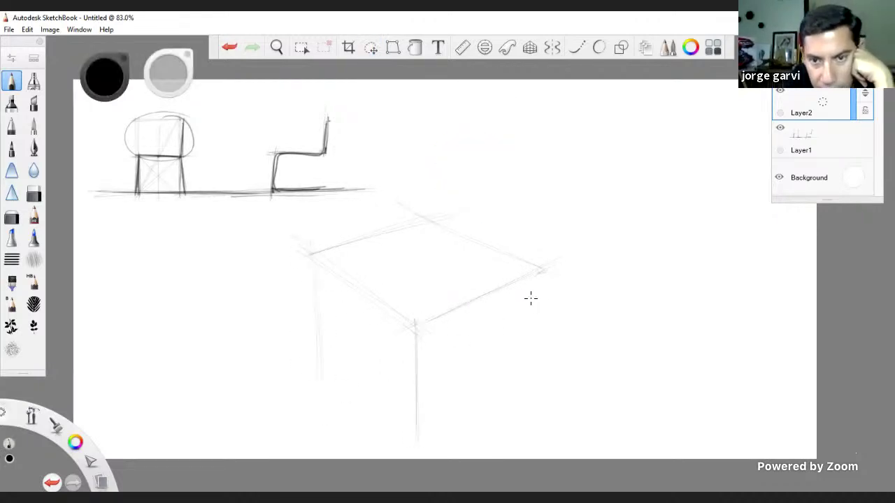
{"action": "left_click_drag", "start_coordinate": [532, 362], "coordinate": [537, 312]}
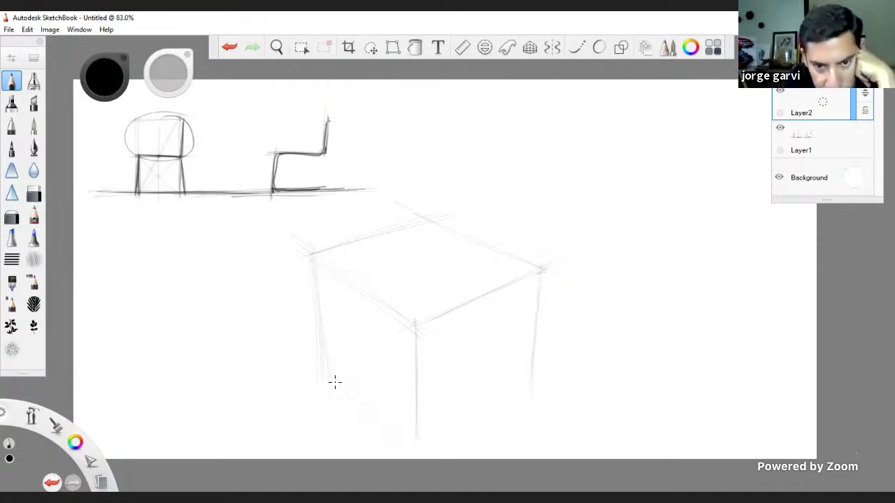
{"action": "left_click_drag", "start_coordinate": [325, 365], "coordinate": [402, 456]}
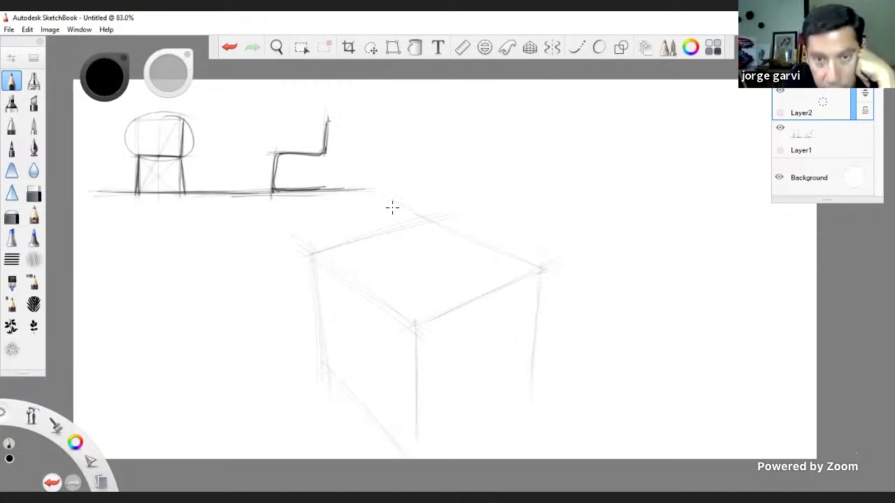
Scale the box sketch down and complete it as a cube with a light backrest volume above.
{"action": "left_click", "coordinate": [372, 50]}
{"action": "left_click_drag", "start_coordinate": [403, 196], "coordinate": [407, 164]}
{"action": "left_click_drag", "start_coordinate": [404, 145], "coordinate": [406, 185]}
{"action": "left_click", "coordinate": [410, 138]}
{"action": "key", "text": "Escape"}
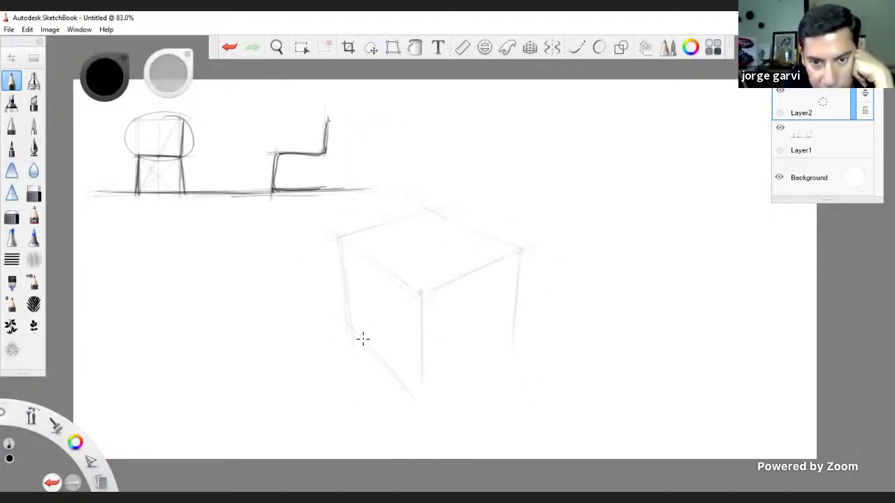
{"action": "left_click_drag", "start_coordinate": [354, 331], "coordinate": [419, 404]}
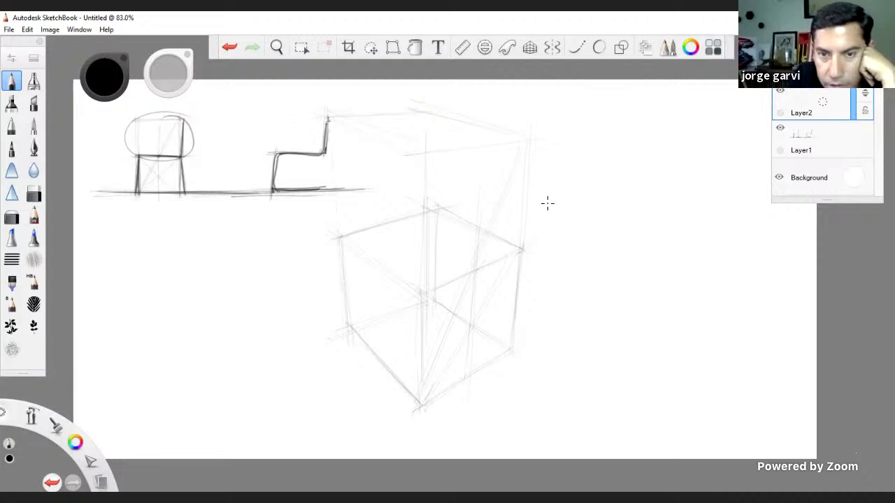
Darken the near vertical edge of the backrest volume down to the seat corner.
{"action": "key", "text": "space"}
{"action": "left_click_drag", "start_coordinate": [457, 232], "coordinate": [475, 276]}
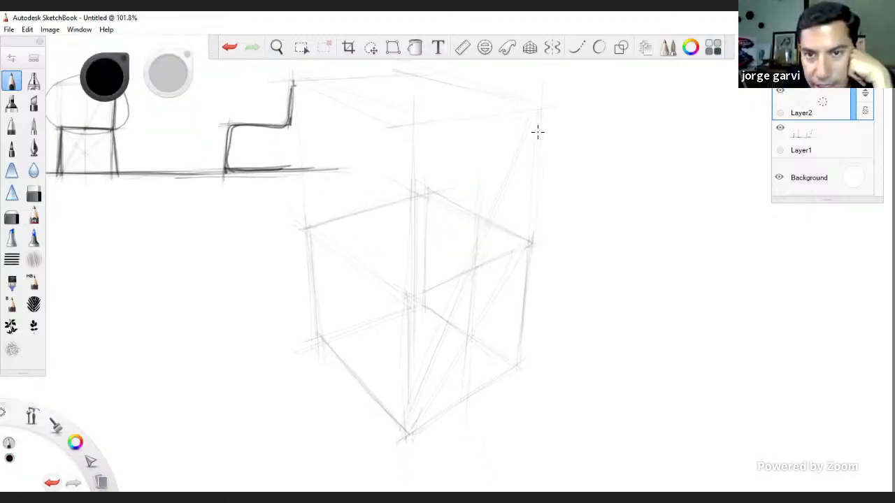
{"action": "left_click_drag", "start_coordinate": [539, 118], "coordinate": [531, 241]}
{"action": "mouse_move", "coordinate": [531, 240]}
{"action": "left_mouse_down"}
{"action": "mouse_move", "coordinate": [539, 120]}
{"action": "mouse_move", "coordinate": [529, 244]}
{"action": "left_mouse_up"}
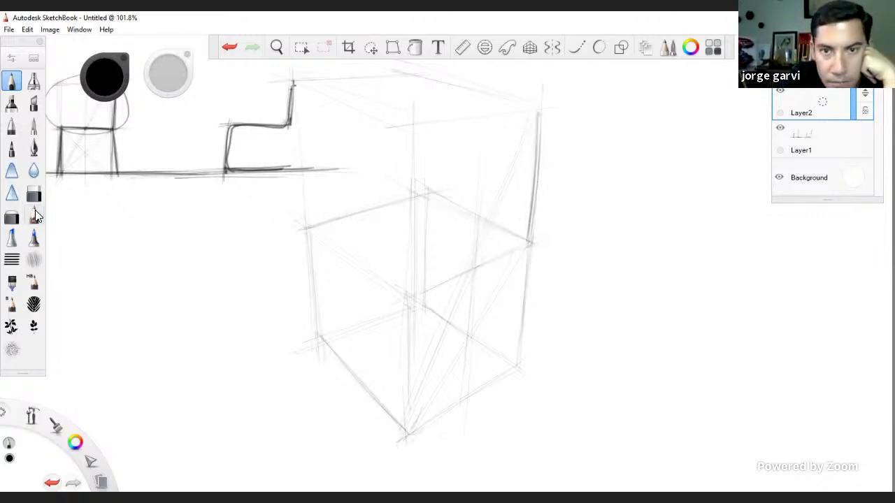
Trace the near backrest upright, seat edge, front leg and floor runner with a darker pencil, and undo the mark on the side view.
{"action": "left_click", "coordinate": [34, 216]}
{"action": "mouse_move", "coordinate": [541, 119]}
{"action": "left_mouse_down"}
{"action": "mouse_move", "coordinate": [526, 241]}
{"action": "mouse_move", "coordinate": [429, 276]}
{"action": "left_mouse_up"}
{"action": "mouse_move", "coordinate": [518, 250]}
{"action": "left_mouse_down"}
{"action": "mouse_move", "coordinate": [404, 287]}
{"action": "mouse_move", "coordinate": [409, 430]}
{"action": "left_mouse_up"}
{"action": "mouse_move", "coordinate": [409, 297]}
{"action": "left_mouse_down"}
{"action": "mouse_move", "coordinate": [415, 391]}
{"action": "mouse_move", "coordinate": [521, 368]}
{"action": "left_mouse_up"}
{"action": "left_click_drag", "start_coordinate": [409, 425], "coordinate": [517, 362]}
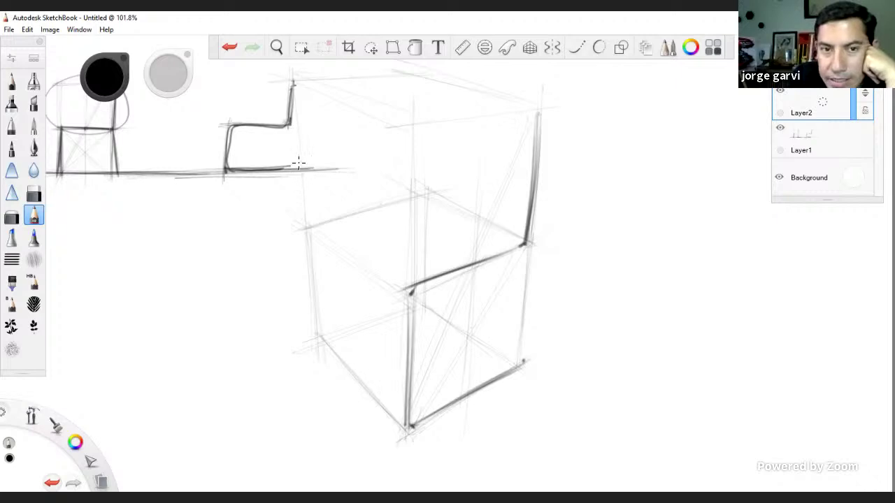
{"action": "mouse_move", "coordinate": [264, 170]}
{"action": "left_mouse_down"}
{"action": "mouse_move", "coordinate": [235, 168]}
{"action": "mouse_move", "coordinate": [254, 169]}
{"action": "left_mouse_up"}
{"action": "key", "text": "ctrl+z"}
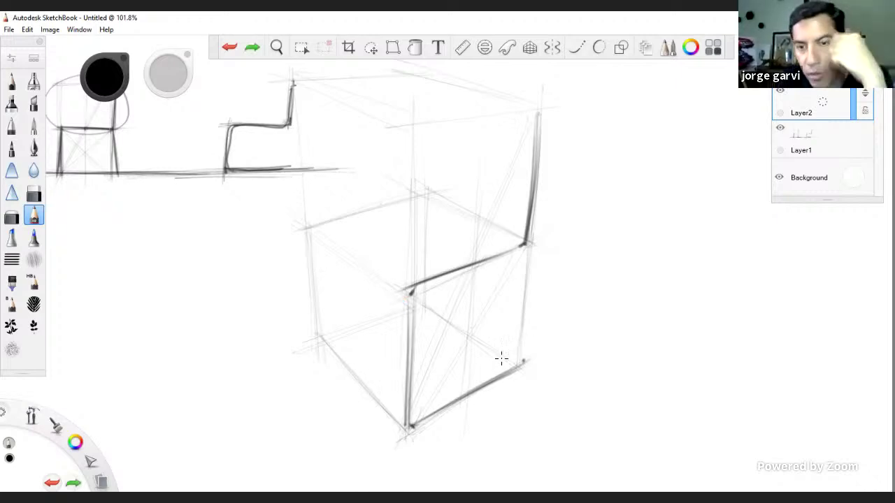
Trace the rear floor bar, far runner, far front leg and far seat edge to carry the frame around the box.
{"action": "left_click_drag", "start_coordinate": [456, 325], "coordinate": [473, 333]}
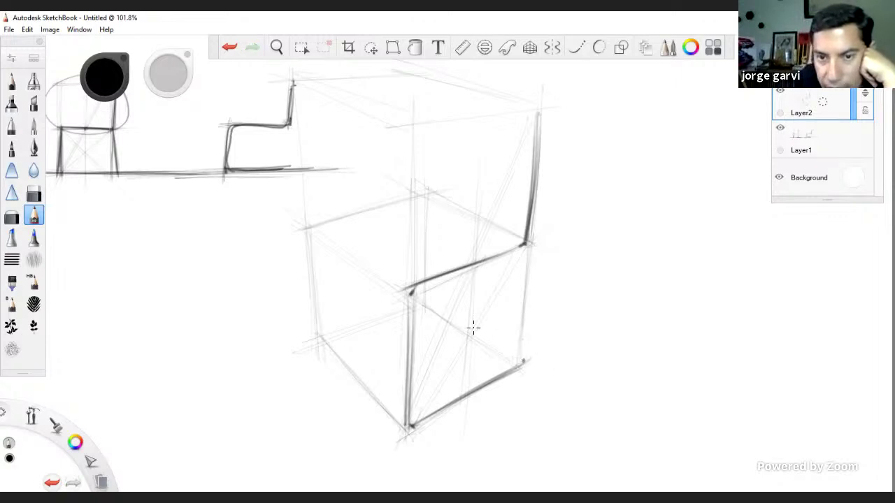
{"action": "left_click_drag", "start_coordinate": [522, 365], "coordinate": [524, 359]}
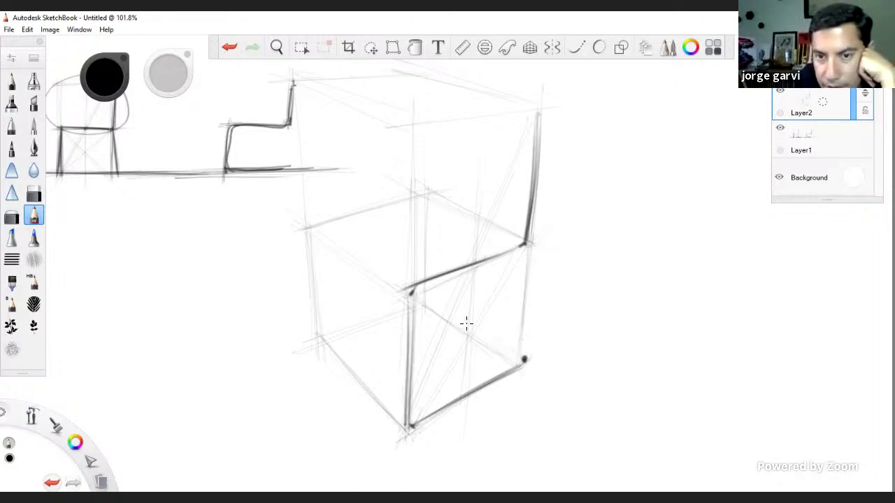
{"action": "mouse_move", "coordinate": [427, 304]}
{"action": "left_mouse_down"}
{"action": "mouse_move", "coordinate": [404, 291]}
{"action": "mouse_move", "coordinate": [504, 354]}
{"action": "mouse_move", "coordinate": [419, 304]}
{"action": "left_mouse_up"}
{"action": "mouse_move", "coordinate": [323, 334]}
{"action": "left_mouse_down"}
{"action": "mouse_move", "coordinate": [408, 310]}
{"action": "mouse_move", "coordinate": [322, 334]}
{"action": "left_mouse_up"}
{"action": "left_click_drag", "start_coordinate": [310, 243], "coordinate": [320, 334]}
{"action": "mouse_move", "coordinate": [319, 223]}
{"action": "left_mouse_down"}
{"action": "mouse_move", "coordinate": [390, 204]}
{"action": "mouse_move", "coordinate": [326, 221]}
{"action": "mouse_move", "coordinate": [351, 212]}
{"action": "mouse_move", "coordinate": [424, 196]}
{"action": "left_mouse_up"}
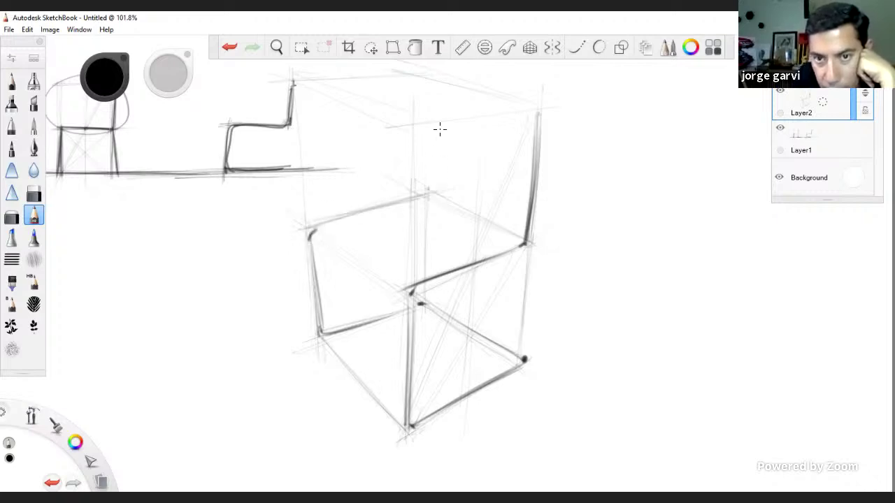
Draw the far backrest upright and the top edge joining it to the near upright.
{"action": "left_click_drag", "start_coordinate": [439, 106], "coordinate": [427, 199]}
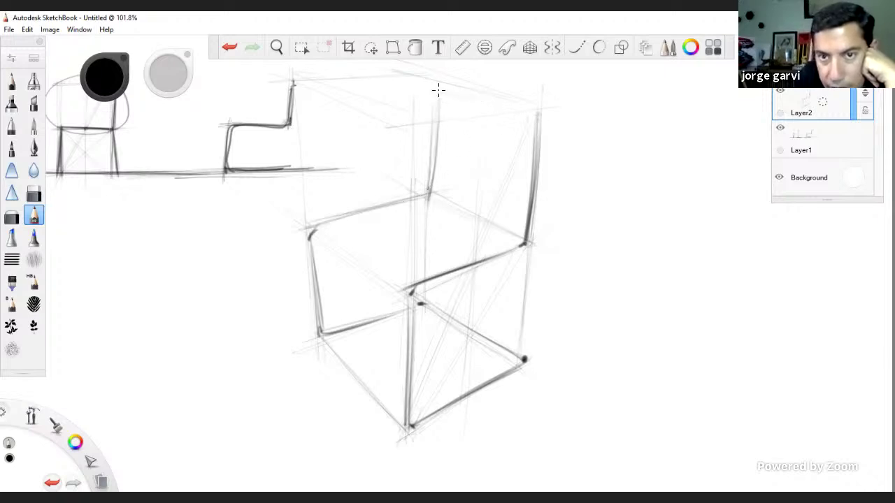
{"action": "left_click_drag", "start_coordinate": [429, 91], "coordinate": [550, 123]}
{"action": "left_click_drag", "start_coordinate": [477, 99], "coordinate": [547, 124]}
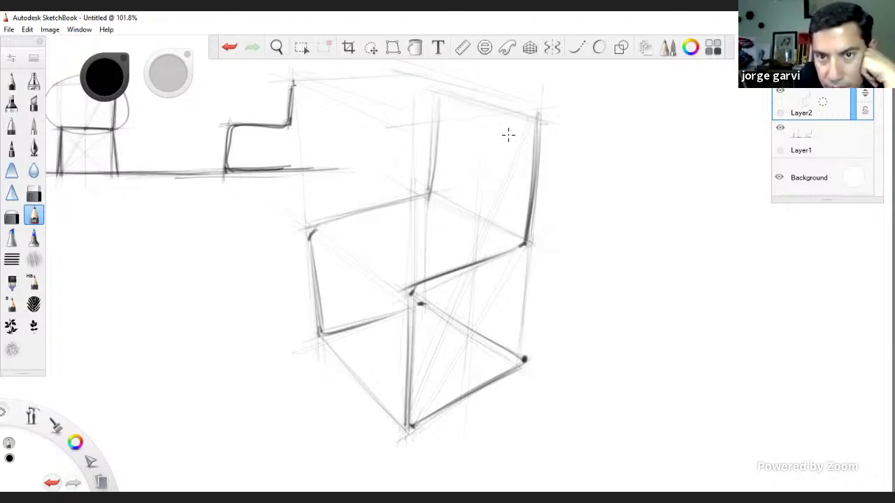
Sketch center contour lines across the backrest and seat, and mark both ends of the seat's cross curve.
{"action": "left_click_drag", "start_coordinate": [485, 112], "coordinate": [467, 211]}
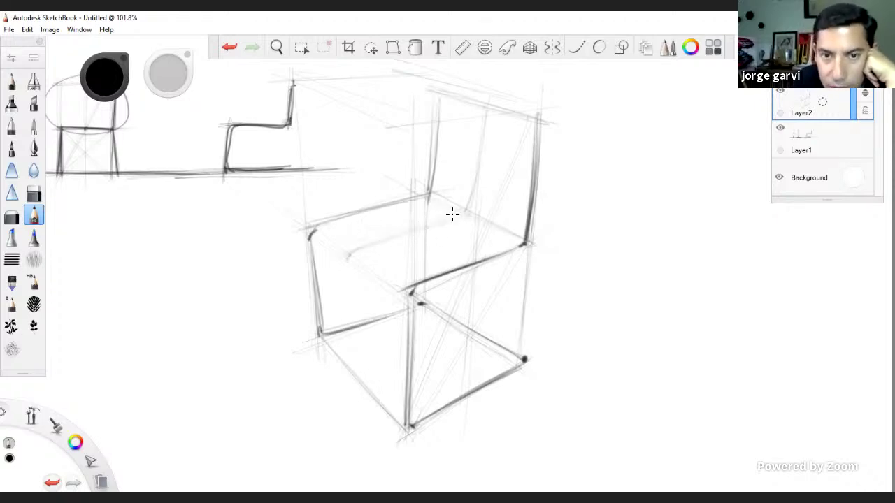
{"action": "left_click_drag", "start_coordinate": [452, 257], "coordinate": [397, 274]}
{"action": "key", "text": "ctrl+z"}
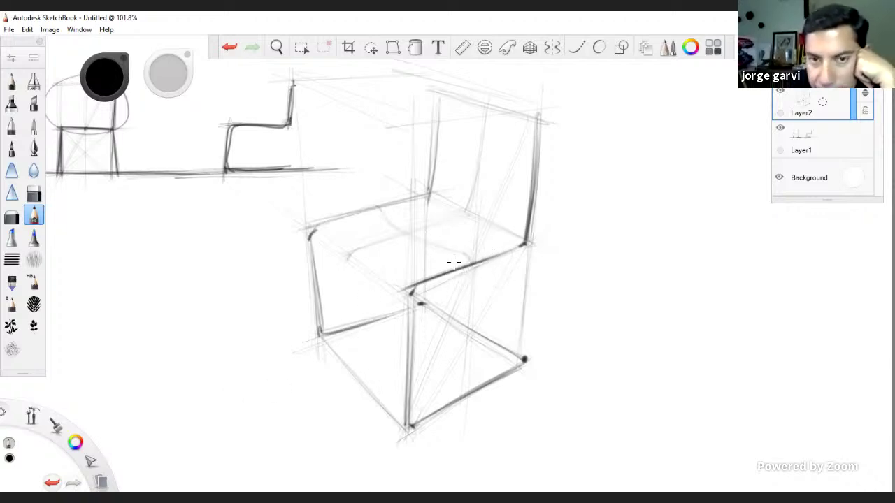
{"action": "left_click", "coordinate": [378, 205]}
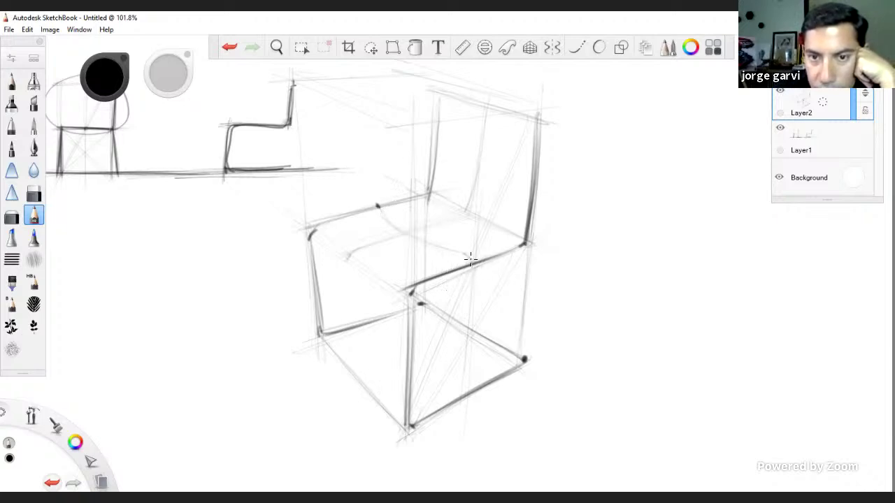
{"action": "left_click", "coordinate": [466, 256]}
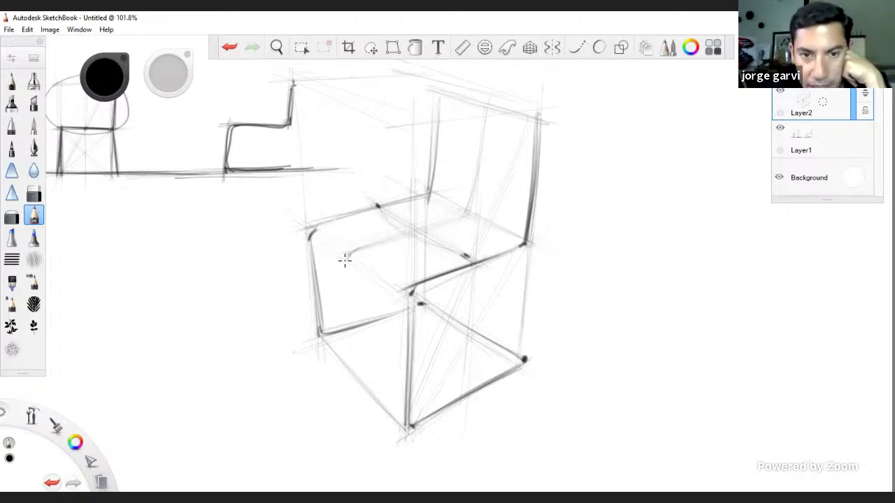
Draw the seat's front edge, double the near seat and backrest lines for thickness, and accent the frame corners.
{"action": "left_click_drag", "start_coordinate": [409, 303], "coordinate": [310, 239]}
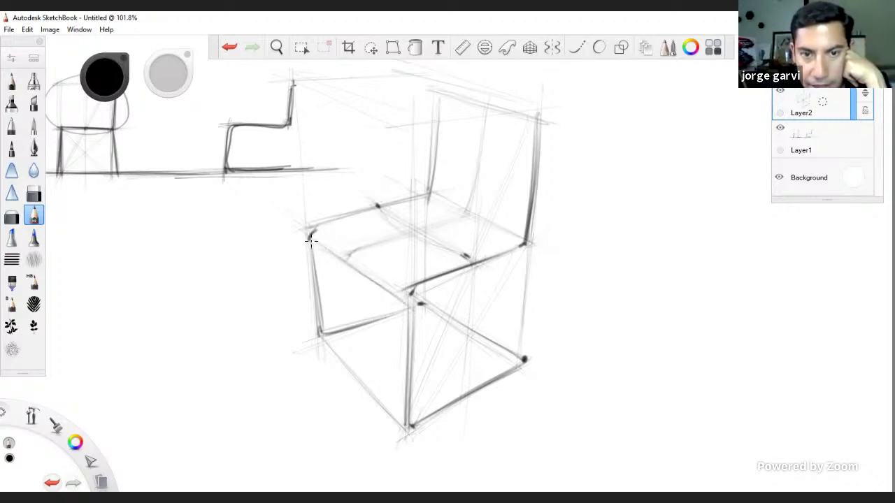
{"action": "mouse_move", "coordinate": [401, 300]}
{"action": "left_mouse_down"}
{"action": "mouse_move", "coordinate": [309, 236]}
{"action": "mouse_move", "coordinate": [400, 309]}
{"action": "mouse_move", "coordinate": [427, 315]}
{"action": "mouse_move", "coordinate": [434, 290]}
{"action": "mouse_move", "coordinate": [424, 291]}
{"action": "mouse_move", "coordinate": [522, 251]}
{"action": "left_mouse_up"}
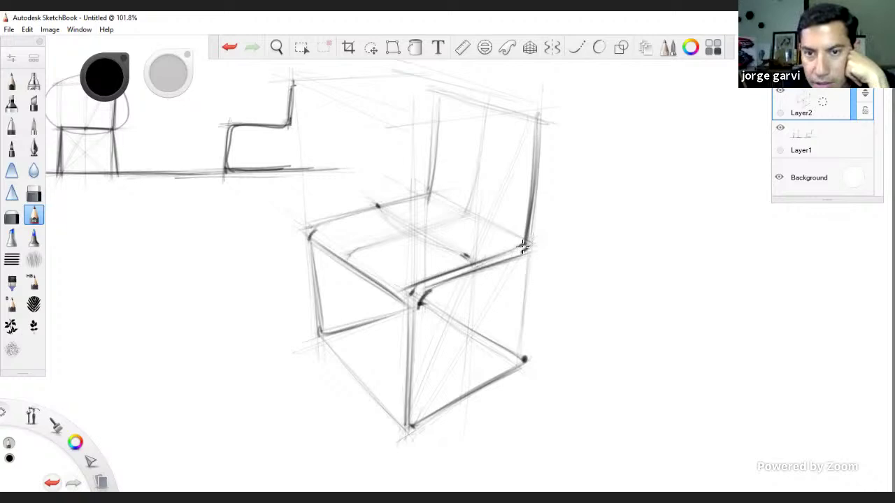
{"action": "mouse_move", "coordinate": [538, 137]}
{"action": "left_mouse_down"}
{"action": "mouse_move", "coordinate": [532, 229]}
{"action": "mouse_move", "coordinate": [539, 123]}
{"action": "left_mouse_up"}
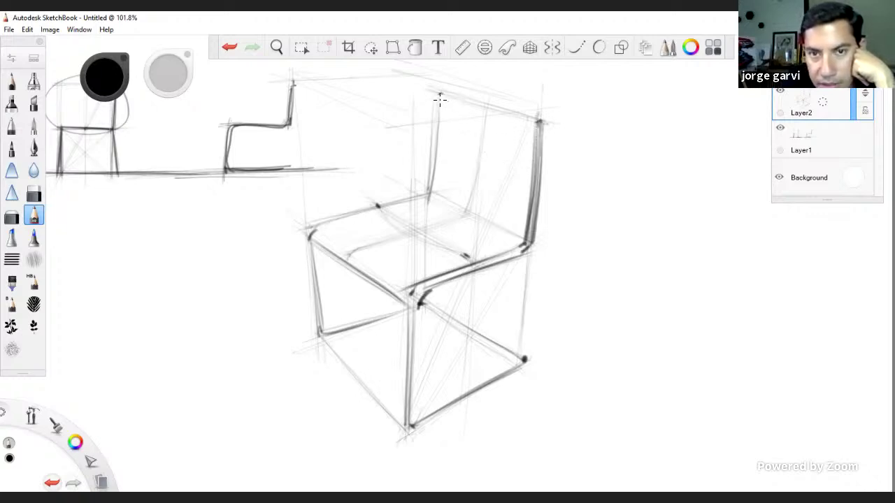
{"action": "mouse_move", "coordinate": [440, 100]}
{"action": "left_mouse_down"}
{"action": "mouse_move", "coordinate": [432, 172]}
{"action": "mouse_move", "coordinate": [419, 187]}
{"action": "mouse_move", "coordinate": [435, 175]}
{"action": "mouse_move", "coordinate": [435, 187]}
{"action": "mouse_move", "coordinate": [378, 206]}
{"action": "mouse_move", "coordinate": [429, 201]}
{"action": "mouse_move", "coordinate": [309, 233]}
{"action": "left_mouse_up"}
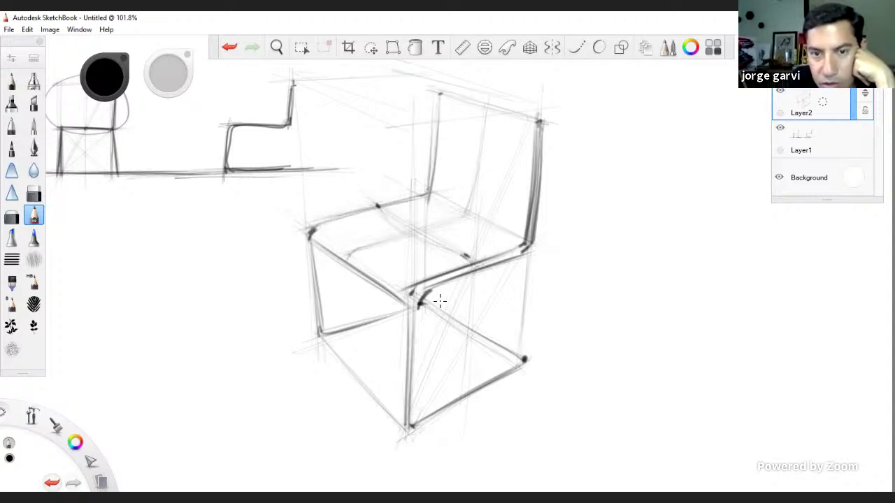
{"action": "left_click_drag", "start_coordinate": [419, 295], "coordinate": [411, 308]}
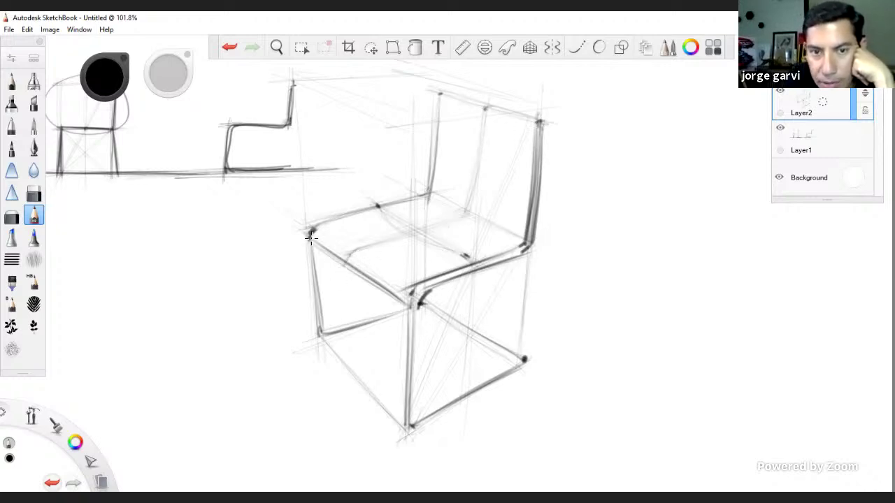
Undo the dark retrace of the near front leg and draw a parallel line beside it to give it thickness.
{"action": "left_click_drag", "start_coordinate": [413, 331], "coordinate": [404, 427]}
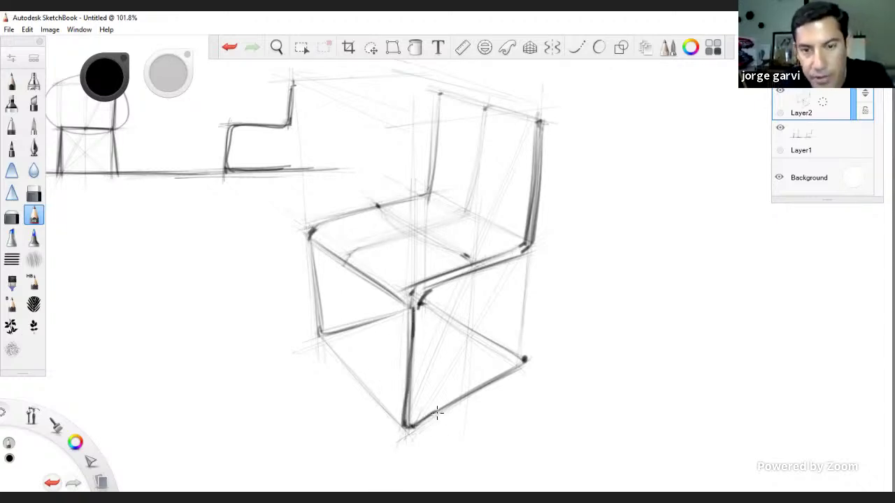
{"action": "key", "text": "ctrl+z"}
{"action": "mouse_move", "coordinate": [412, 312]}
{"action": "left_mouse_down"}
{"action": "mouse_move", "coordinate": [407, 420]}
{"action": "mouse_move", "coordinate": [418, 387]}
{"action": "left_mouse_up"}
{"action": "mouse_move", "coordinate": [419, 331]}
{"action": "left_mouse_down"}
{"action": "mouse_move", "coordinate": [419, 419]}
{"action": "mouse_move", "coordinate": [417, 413]}
{"action": "left_mouse_up"}
{"action": "left_click_drag", "start_coordinate": [419, 305], "coordinate": [415, 414]}
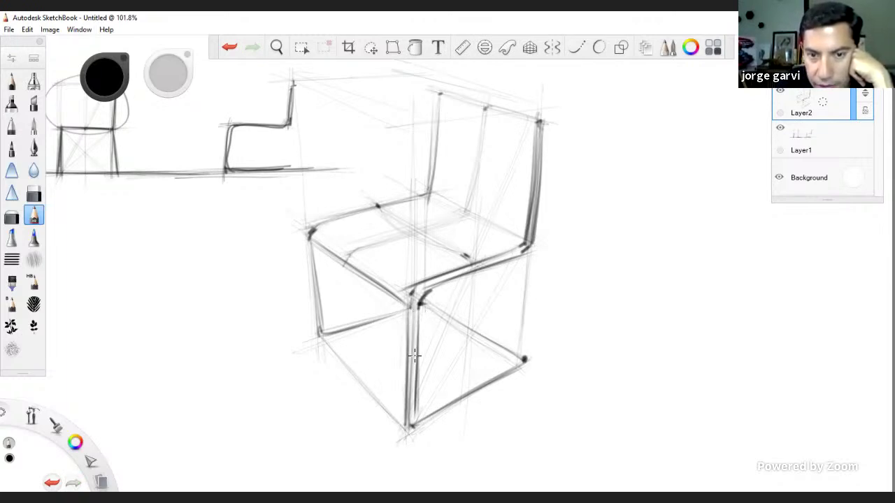
{"action": "left_click_drag", "start_coordinate": [418, 324], "coordinate": [415, 413]}
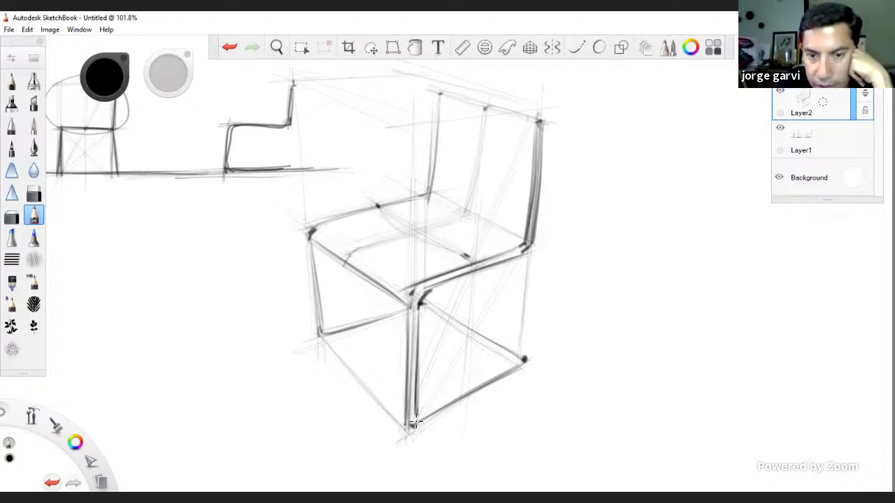
Try extending the near floor runner forward past the front leg's foot, and undo the stroke.
{"action": "key", "text": "space"}
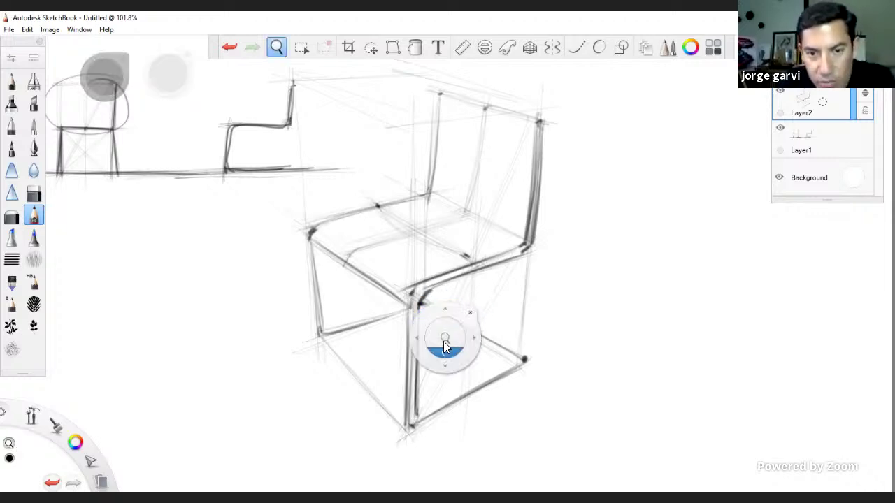
{"action": "mouse_move", "coordinate": [444, 341]}
{"action": "left_mouse_down"}
{"action": "mouse_move", "coordinate": [481, 362]}
{"action": "mouse_move", "coordinate": [499, 322]}
{"action": "left_mouse_up"}
{"action": "mouse_move", "coordinate": [423, 418]}
{"action": "left_mouse_down"}
{"action": "mouse_move", "coordinate": [392, 347]}
{"action": "mouse_move", "coordinate": [311, 370]}
{"action": "mouse_move", "coordinate": [395, 356]}
{"action": "left_mouse_up"}
{"action": "key", "text": "ctrl+z"}
{"action": "key", "text": "space"}
{"action": "left_click_drag", "start_coordinate": [440, 316], "coordinate": [381, 326]}
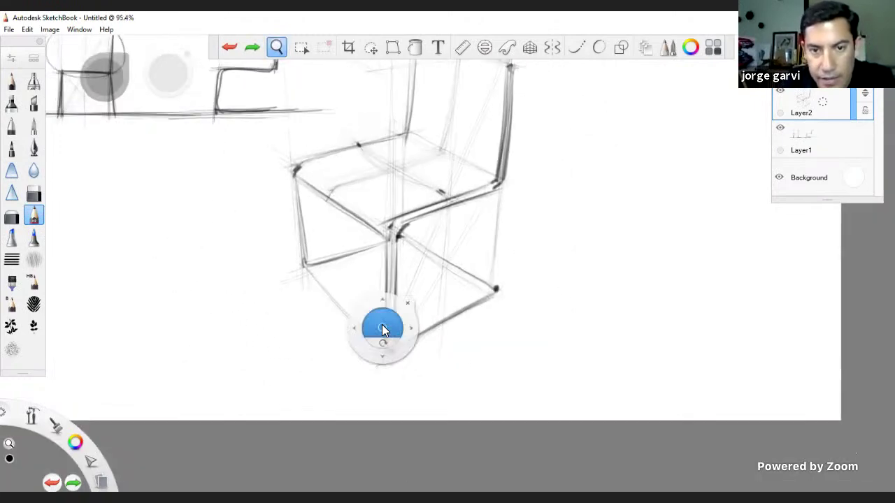
{"action": "left_click_drag", "start_coordinate": [399, 361], "coordinate": [365, 376]}
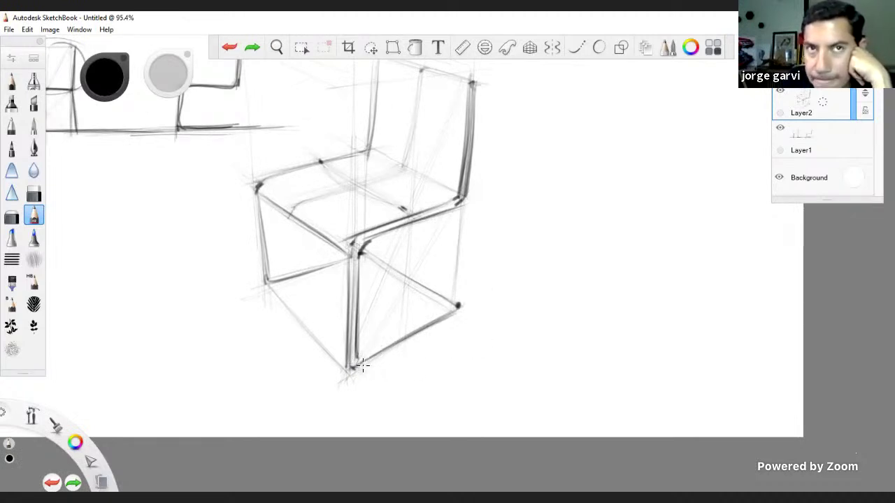
{"action": "left_click_drag", "start_coordinate": [354, 362], "coordinate": [315, 398]}
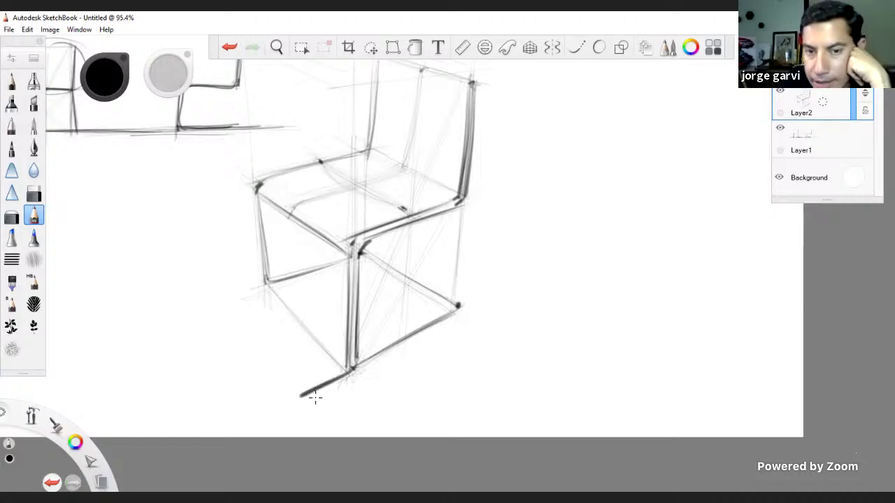
{"action": "key", "text": "ctrl+z"}
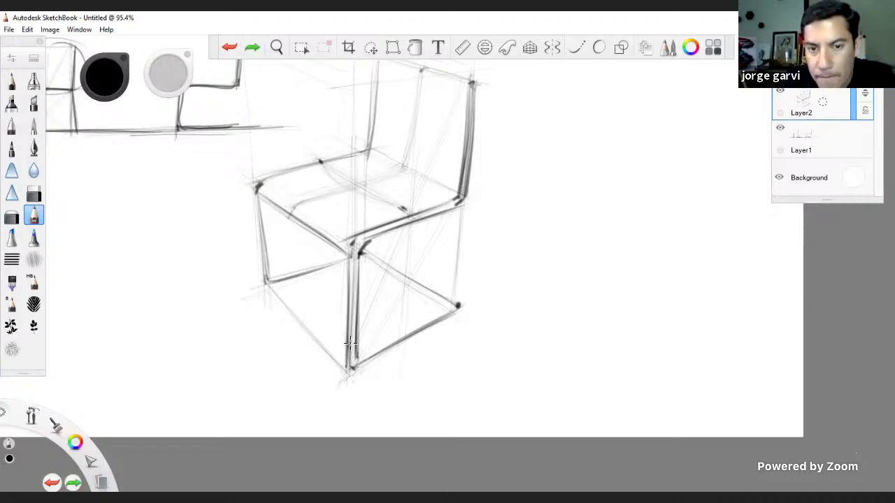
{"action": "mouse_move", "coordinate": [349, 362]}
{"action": "left_mouse_down"}
{"action": "mouse_move", "coordinate": [312, 378]}
{"action": "mouse_move", "coordinate": [309, 394]}
{"action": "left_mouse_up"}
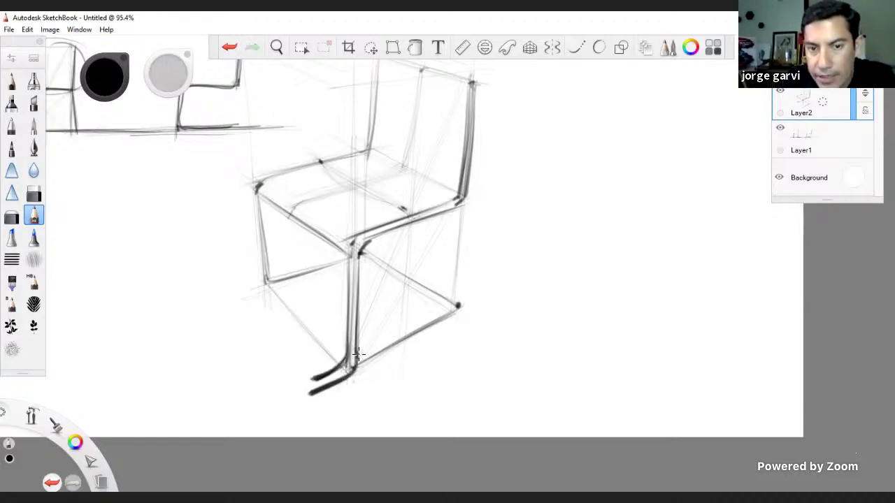
{"action": "key", "text": "ctrl+z"}
{"action": "key", "text": "ctrl+z"}
{"action": "mouse_move", "coordinate": [355, 339]}
{"action": "left_mouse_down"}
{"action": "mouse_move", "coordinate": [390, 352]}
{"action": "mouse_move", "coordinate": [364, 373]}
{"action": "mouse_move", "coordinate": [355, 371]}
{"action": "mouse_move", "coordinate": [374, 348]}
{"action": "left_mouse_up"}
{"action": "key", "text": "ctrl+z"}
{"action": "key", "text": "ctrl+z"}
{"action": "key", "text": "ctrl+z"}
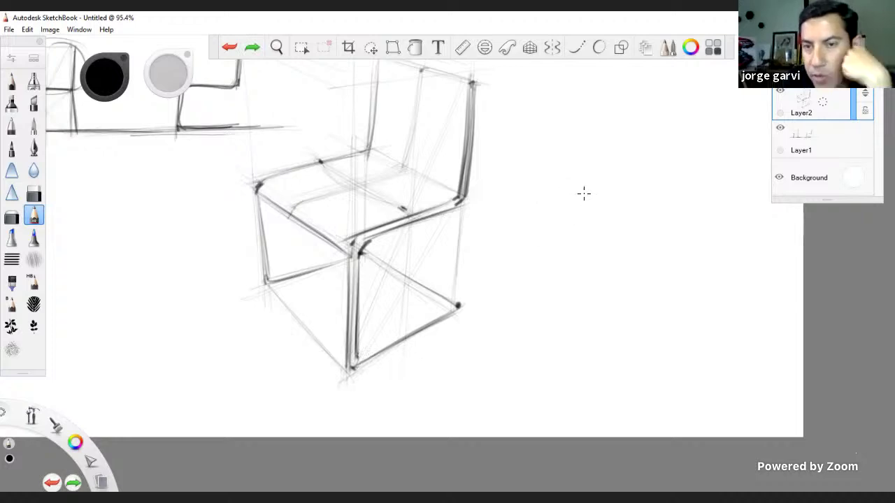
Sketch an enlarged L-shaped tube corner in the empty area beside the chair, with a smaller rounded tube corner below it.
{"action": "left_click_drag", "start_coordinate": [561, 151], "coordinate": [559, 262]}
{"action": "mouse_move", "coordinate": [559, 172]}
{"action": "left_mouse_down"}
{"action": "mouse_move", "coordinate": [559, 262]}
{"action": "mouse_move", "coordinate": [601, 165]}
{"action": "mouse_move", "coordinate": [601, 263]}
{"action": "mouse_move", "coordinate": [559, 283]}
{"action": "left_mouse_up"}
{"action": "left_click_drag", "start_coordinate": [559, 237], "coordinate": [559, 293]}
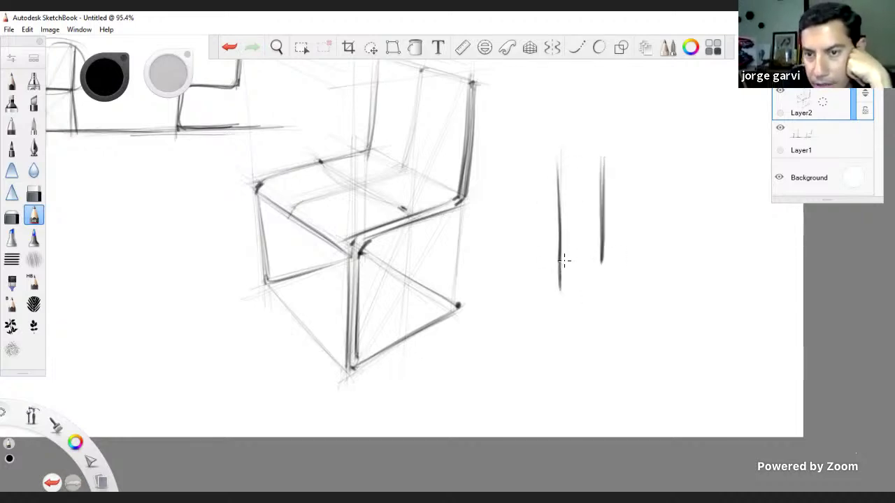
{"action": "mouse_move", "coordinate": [564, 260]}
{"action": "left_mouse_down"}
{"action": "mouse_move", "coordinate": [568, 297]}
{"action": "mouse_move", "coordinate": [597, 300]}
{"action": "mouse_move", "coordinate": [580, 308]}
{"action": "mouse_move", "coordinate": [695, 235]}
{"action": "left_mouse_up"}
{"action": "left_click_drag", "start_coordinate": [601, 258], "coordinate": [601, 268]}
{"action": "mouse_move", "coordinate": [602, 254]}
{"action": "left_mouse_down"}
{"action": "mouse_move", "coordinate": [670, 216]}
{"action": "mouse_move", "coordinate": [657, 225]}
{"action": "left_mouse_up"}
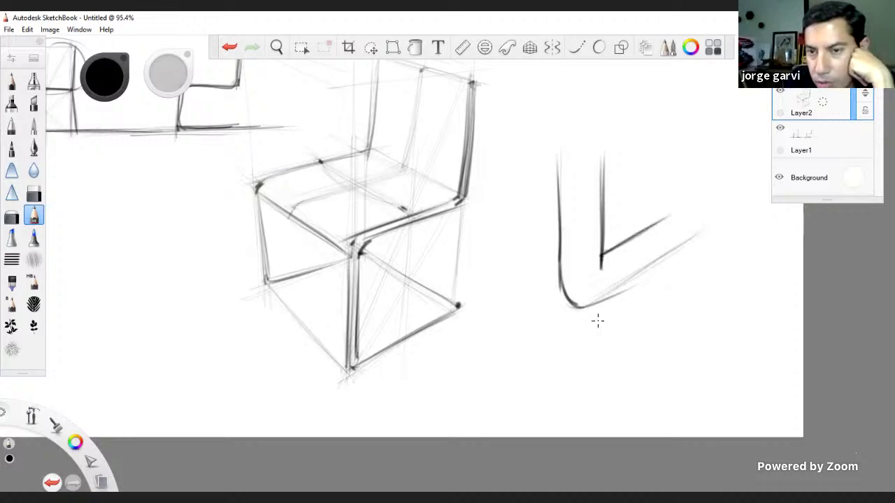
{"action": "mouse_move", "coordinate": [615, 318]}
{"action": "left_mouse_down"}
{"action": "mouse_move", "coordinate": [626, 359]}
{"action": "mouse_move", "coordinate": [657, 340]}
{"action": "mouse_move", "coordinate": [611, 392]}
{"action": "mouse_move", "coordinate": [673, 358]}
{"action": "left_mouse_up"}
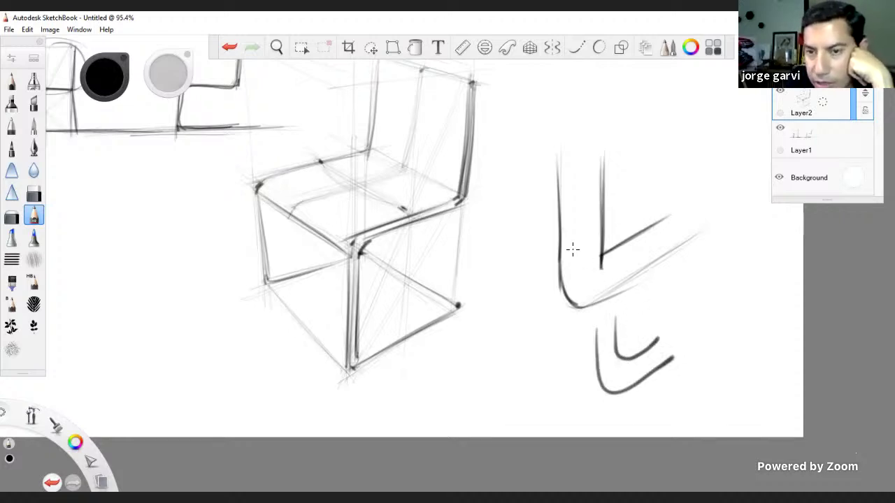
Add curved cross-section contours along the vertical and angled arms of the large tube corner.
{"action": "left_click_drag", "start_coordinate": [562, 246], "coordinate": [599, 246]}
{"action": "left_click_drag", "start_coordinate": [562, 214], "coordinate": [591, 214]}
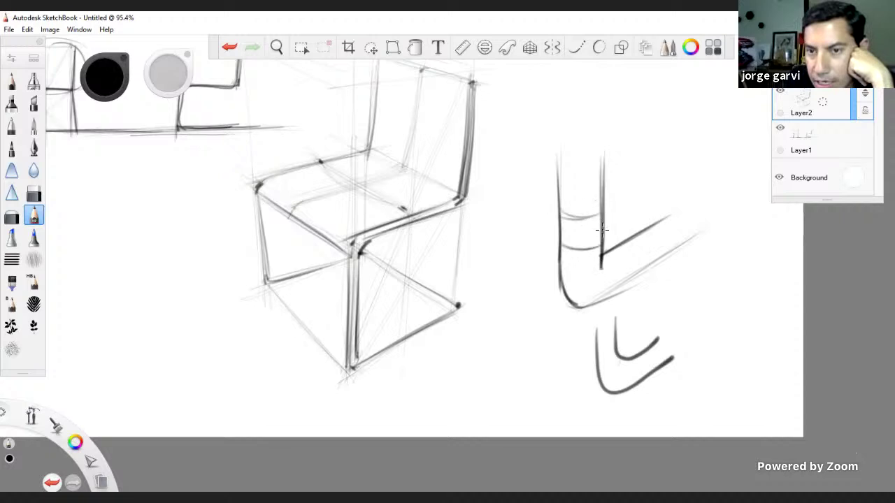
{"action": "mouse_move", "coordinate": [600, 262]}
{"action": "left_mouse_down"}
{"action": "mouse_move", "coordinate": [574, 302]}
{"action": "mouse_move", "coordinate": [559, 290]}
{"action": "mouse_move", "coordinate": [626, 286]}
{"action": "left_mouse_up"}
{"action": "left_click_drag", "start_coordinate": [649, 239], "coordinate": [656, 269]}
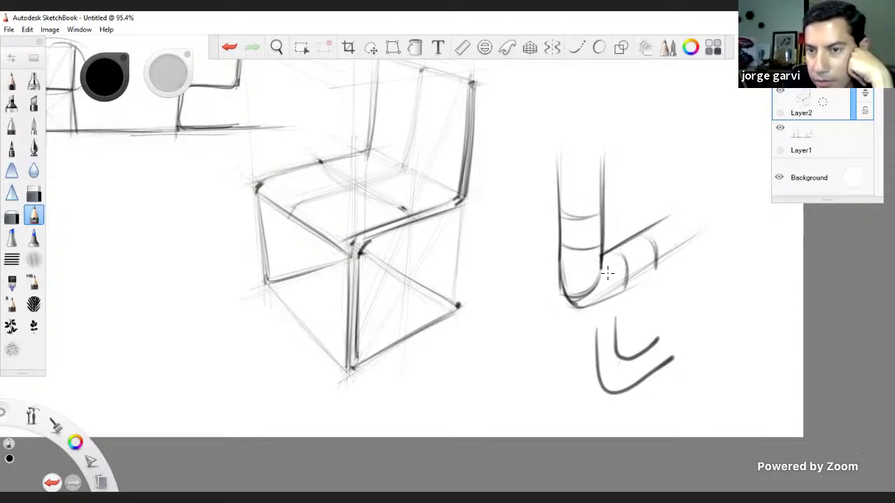
Darken the outlines of the small rounded tube corner and add cross-section contours around its bend.
{"action": "mouse_move", "coordinate": [616, 323]}
{"action": "left_mouse_down"}
{"action": "mouse_move", "coordinate": [669, 338]}
{"action": "mouse_move", "coordinate": [673, 358]}
{"action": "left_mouse_up"}
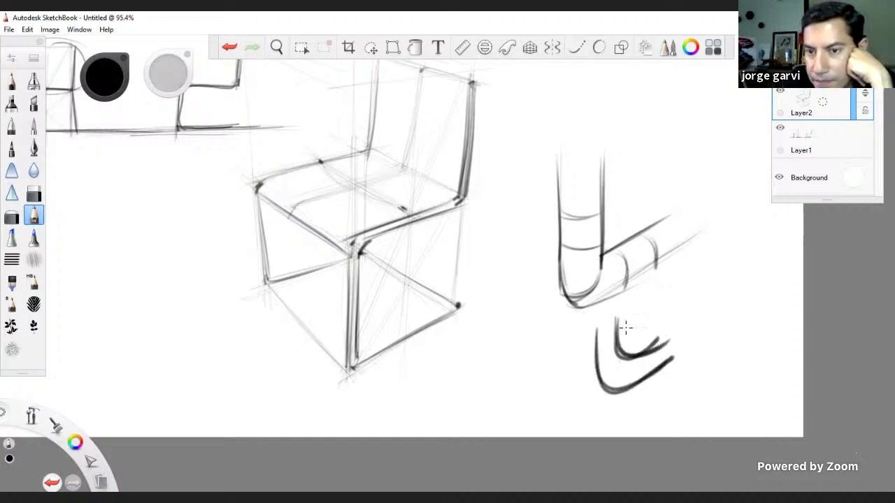
{"action": "mouse_move", "coordinate": [596, 339]}
{"action": "left_mouse_down"}
{"action": "mouse_move", "coordinate": [615, 342]}
{"action": "mouse_move", "coordinate": [604, 388]}
{"action": "left_mouse_up"}
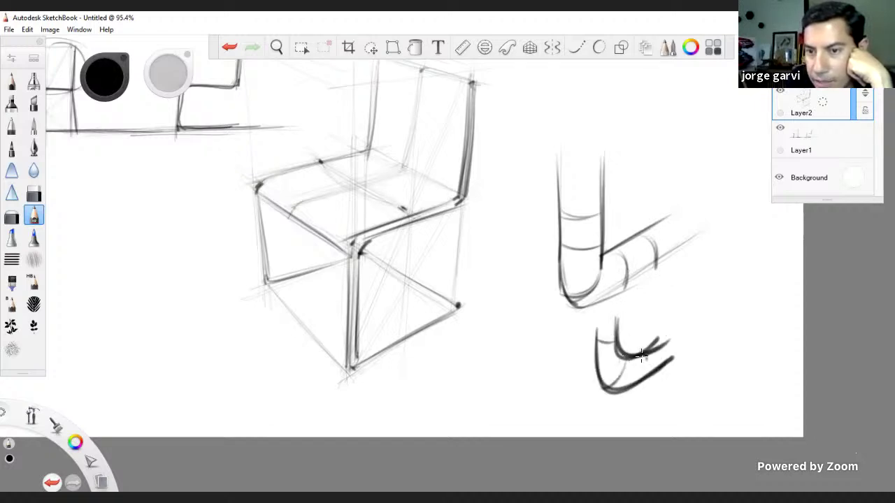
{"action": "left_click_drag", "start_coordinate": [644, 354], "coordinate": [645, 373]}
{"action": "mouse_move", "coordinate": [655, 350]}
{"action": "left_mouse_down"}
{"action": "mouse_move", "coordinate": [658, 363]}
{"action": "mouse_move", "coordinate": [627, 385]}
{"action": "left_mouse_up"}
{"action": "left_click_drag", "start_coordinate": [621, 355], "coordinate": [607, 388]}
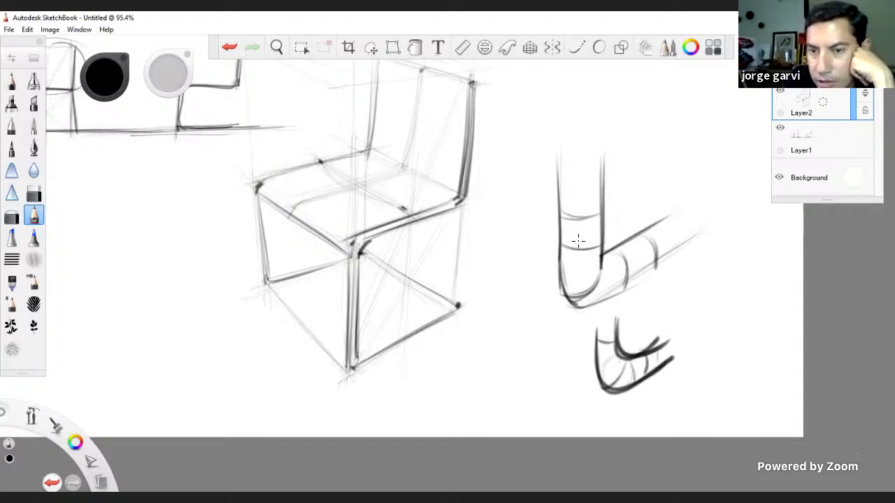
Darken the large tube corner's outer bend and the inner edges of its vertical and angled arms.
{"action": "mouse_move", "coordinate": [557, 187]}
{"action": "left_mouse_down"}
{"action": "mouse_move", "coordinate": [559, 269]}
{"action": "mouse_move", "coordinate": [574, 302]}
{"action": "left_mouse_up"}
{"action": "mouse_move", "coordinate": [560, 272]}
{"action": "left_mouse_down"}
{"action": "mouse_move", "coordinate": [626, 279]}
{"action": "mouse_move", "coordinate": [587, 297]}
{"action": "mouse_move", "coordinate": [602, 296]}
{"action": "mouse_move", "coordinate": [681, 248]}
{"action": "left_mouse_up"}
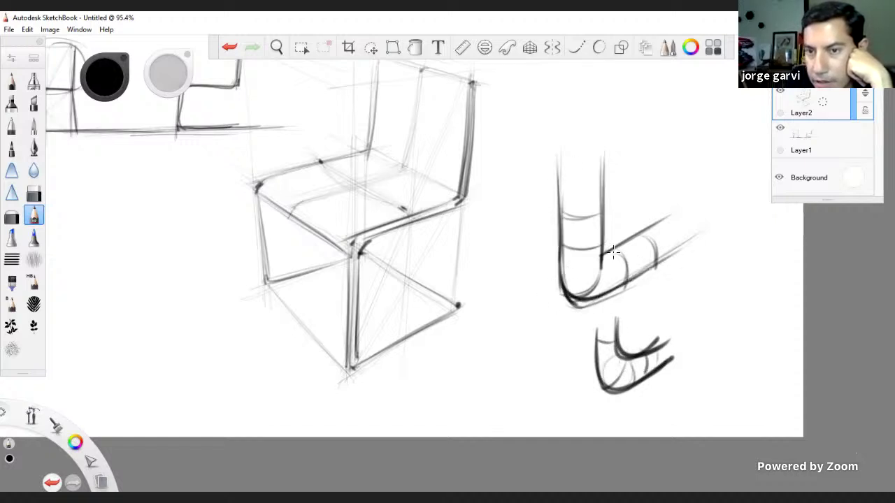
{"action": "mouse_move", "coordinate": [613, 253]}
{"action": "left_mouse_down"}
{"action": "mouse_move", "coordinate": [664, 214]}
{"action": "mouse_move", "coordinate": [657, 221]}
{"action": "left_mouse_up"}
{"action": "left_click_drag", "start_coordinate": [605, 176], "coordinate": [600, 267]}
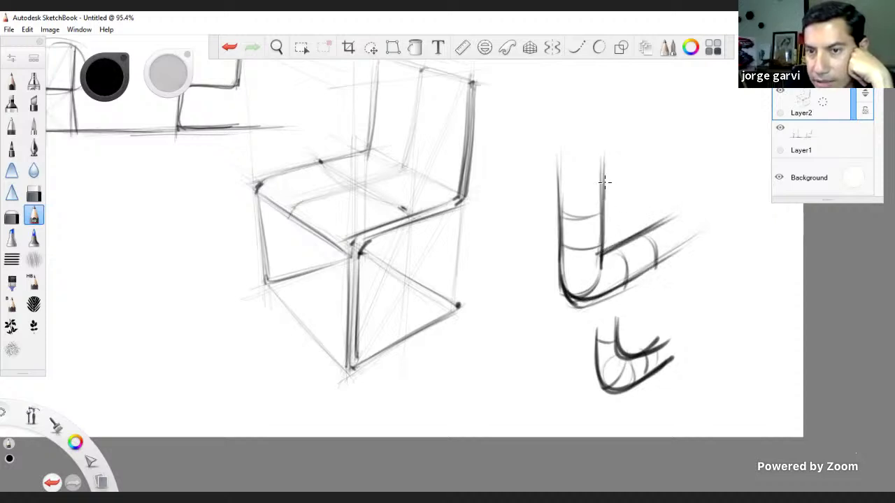
{"action": "left_click_drag", "start_coordinate": [605, 195], "coordinate": [600, 267]}
{"action": "mouse_move", "coordinate": [604, 211]}
{"action": "left_mouse_down"}
{"action": "mouse_move", "coordinate": [600, 254]}
{"action": "mouse_move", "coordinate": [647, 231]}
{"action": "left_mouse_up"}
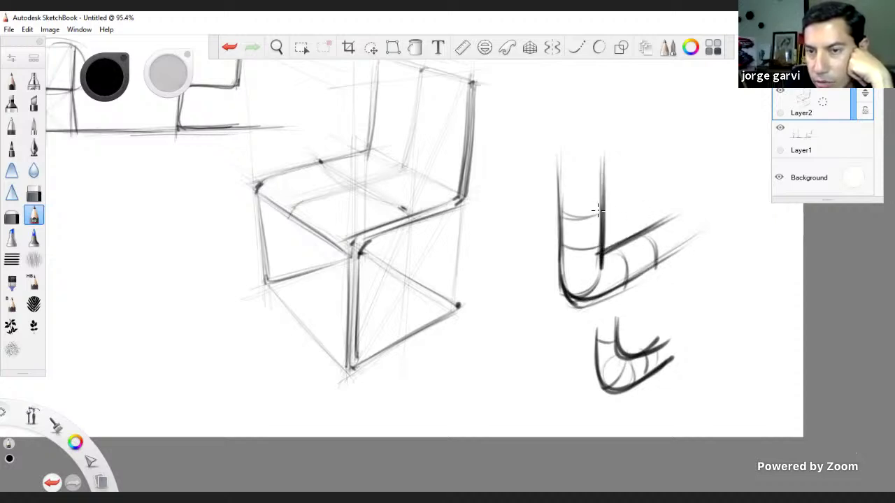
{"action": "left_click_drag", "start_coordinate": [603, 214], "coordinate": [599, 267]}
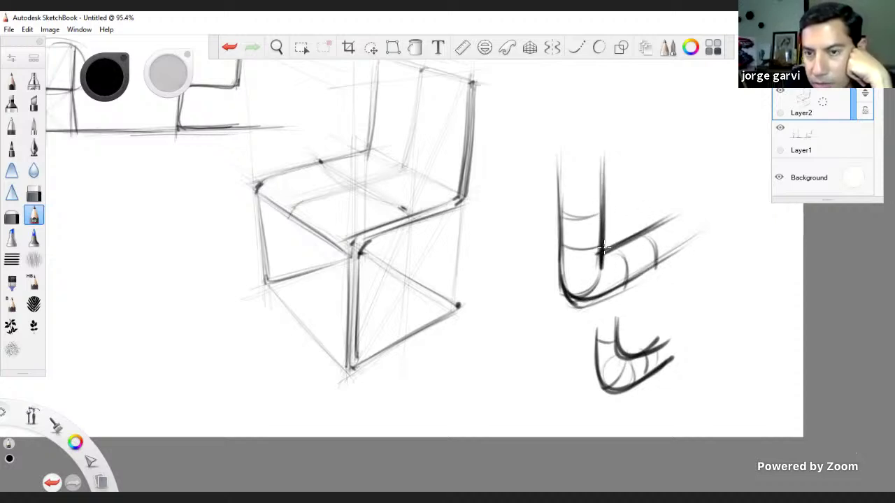
{"action": "mouse_move", "coordinate": [562, 279]}
{"action": "left_mouse_down"}
{"action": "mouse_move", "coordinate": [568, 294]}
{"action": "mouse_move", "coordinate": [615, 287]}
{"action": "left_mouse_up"}
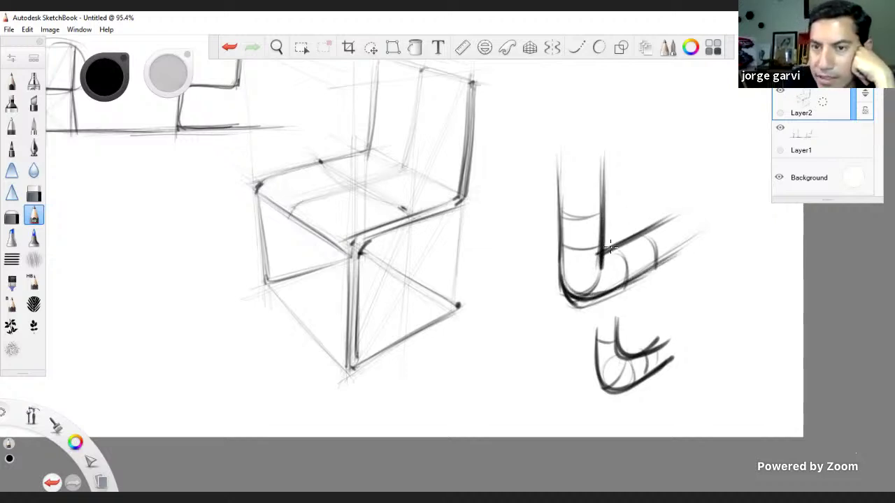
{"action": "mouse_move", "coordinate": [582, 175]}
{"action": "left_mouse_down"}
{"action": "mouse_move", "coordinate": [583, 253]}
{"action": "mouse_move", "coordinate": [631, 250]}
{"action": "left_mouse_up"}
{"action": "key", "text": "ctrl+z"}
{"action": "key", "text": "ctrl+z"}
{"action": "key", "text": "ctrl+z"}
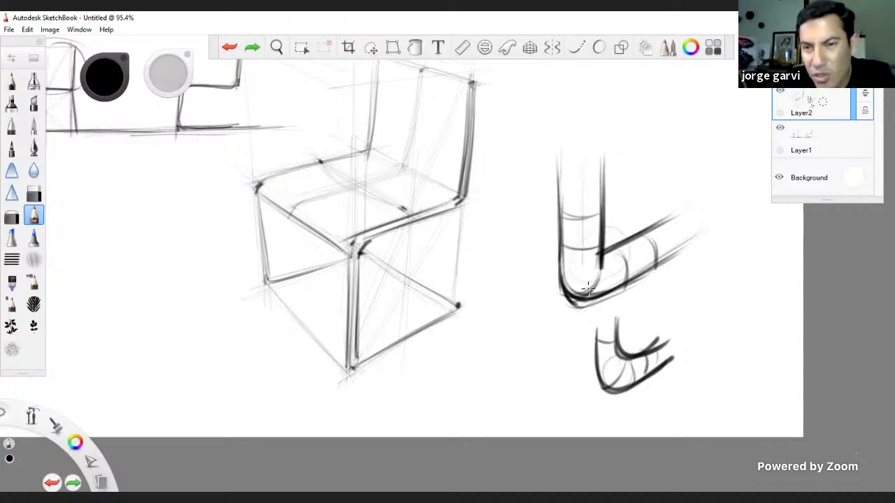
{"action": "key", "text": "ctrl+z"}
{"action": "key", "text": "ctrl+z"}
{"action": "key", "text": "ctrl+z"}
{"action": "key", "text": "ctrl+z"}
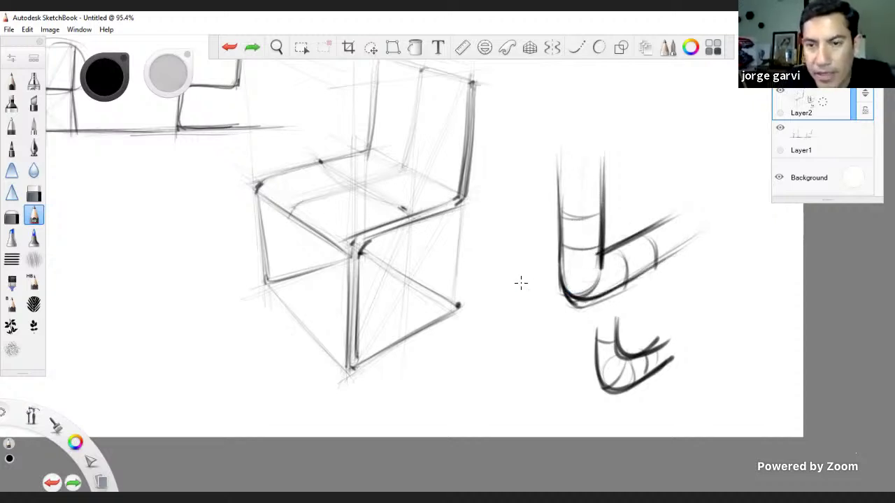
Round the bend at the foot of the chair's near front leg and darken the near floor rail's outer edge.
{"action": "key", "text": "space"}
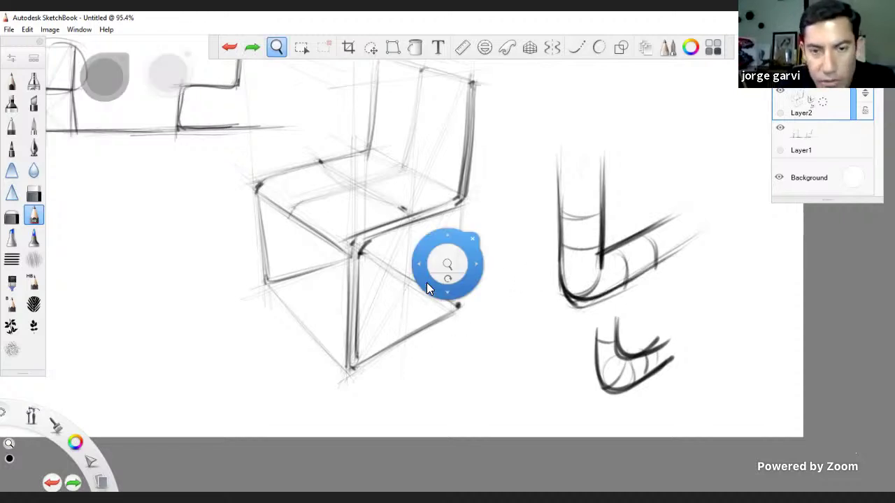
{"action": "left_click_drag", "start_coordinate": [422, 259], "coordinate": [477, 263]}
{"action": "left_click_drag", "start_coordinate": [467, 301], "coordinate": [474, 205]}
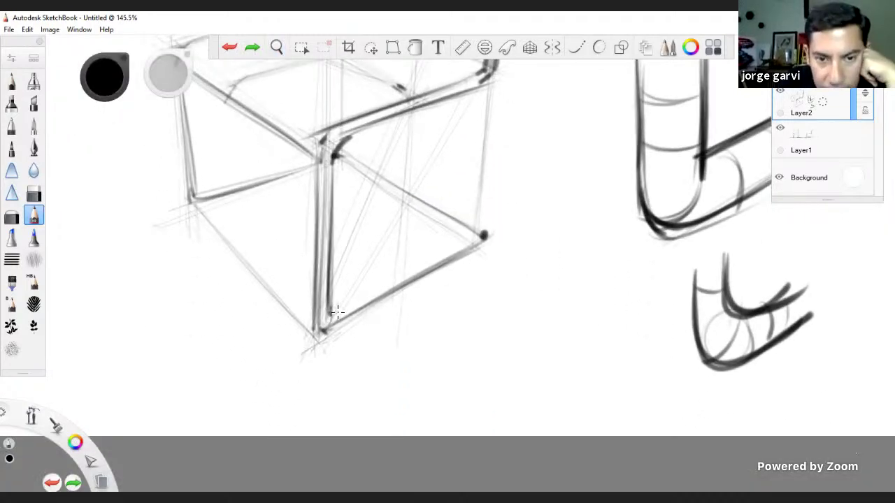
{"action": "mouse_move", "coordinate": [337, 313]}
{"action": "left_mouse_down"}
{"action": "mouse_move", "coordinate": [320, 326]}
{"action": "mouse_move", "coordinate": [328, 332]}
{"action": "mouse_move", "coordinate": [317, 329]}
{"action": "mouse_move", "coordinate": [330, 336]}
{"action": "mouse_move", "coordinate": [364, 318]}
{"action": "left_mouse_up"}
{"action": "mouse_move", "coordinate": [462, 266]}
{"action": "left_mouse_down"}
{"action": "mouse_move", "coordinate": [334, 328]}
{"action": "mouse_move", "coordinate": [427, 281]}
{"action": "left_mouse_up"}
{"action": "left_click_drag", "start_coordinate": [371, 311], "coordinate": [448, 269]}
{"action": "mouse_move", "coordinate": [335, 334]}
{"action": "left_mouse_down"}
{"action": "mouse_move", "coordinate": [483, 240]}
{"action": "mouse_move", "coordinate": [464, 259]}
{"action": "left_mouse_up"}
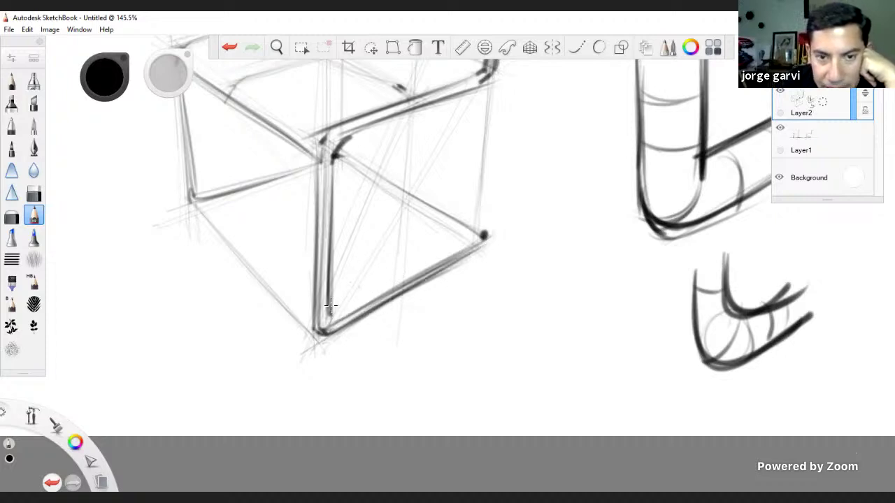
Draw the near floor rail's inner edge, round its rear bend and reinforce the rear crossbar as a double-line tube.
{"action": "mouse_move", "coordinate": [330, 306]}
{"action": "left_mouse_down"}
{"action": "mouse_move", "coordinate": [330, 324]}
{"action": "mouse_move", "coordinate": [440, 257]}
{"action": "left_mouse_up"}
{"action": "left_click_drag", "start_coordinate": [359, 301], "coordinate": [468, 246]}
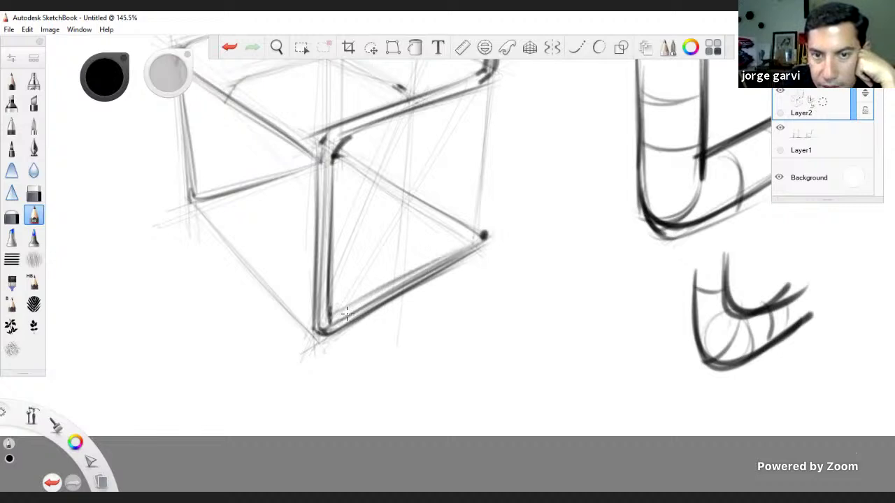
{"action": "left_click_drag", "start_coordinate": [388, 283], "coordinate": [483, 238]}
{"action": "mouse_move", "coordinate": [415, 271]}
{"action": "left_mouse_down"}
{"action": "mouse_move", "coordinate": [479, 240]}
{"action": "mouse_move", "coordinate": [446, 266]}
{"action": "mouse_move", "coordinate": [466, 238]}
{"action": "mouse_move", "coordinate": [466, 252]}
{"action": "left_mouse_up"}
{"action": "key", "text": "ctrl+z"}
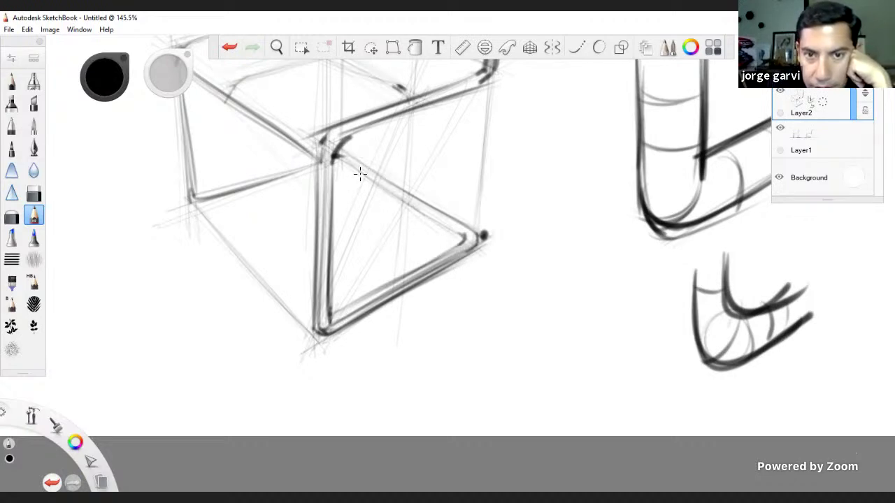
{"action": "mouse_move", "coordinate": [342, 165]}
{"action": "left_mouse_down"}
{"action": "mouse_move", "coordinate": [346, 146]}
{"action": "mouse_move", "coordinate": [213, 191]}
{"action": "left_mouse_up"}
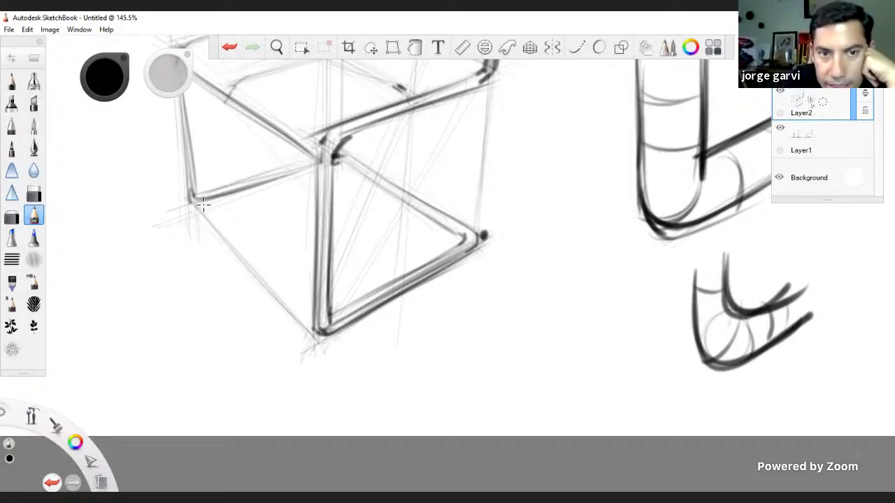
{"action": "mouse_move", "coordinate": [265, 182]}
{"action": "left_mouse_down"}
{"action": "mouse_move", "coordinate": [202, 197]}
{"action": "mouse_move", "coordinate": [202, 176]}
{"action": "left_mouse_up"}
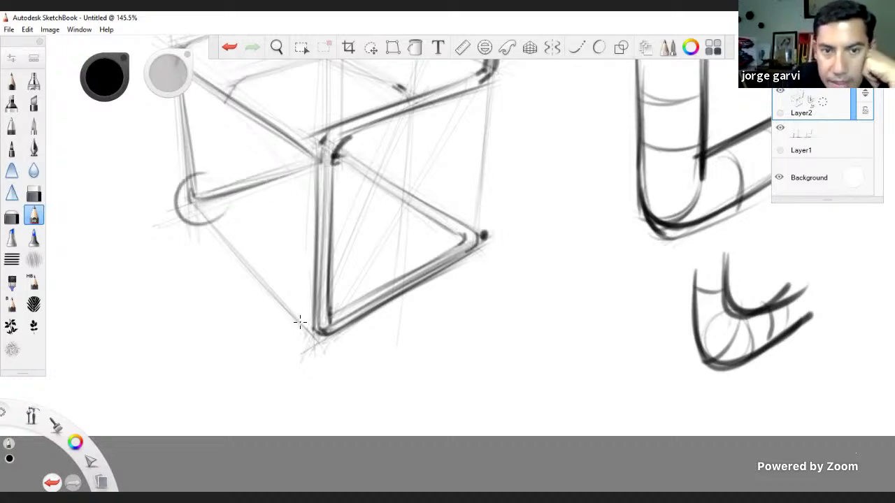
{"action": "left_click_drag", "start_coordinate": [308, 315], "coordinate": [312, 318]}
{"action": "key", "text": "ctrl+z"}
{"action": "key", "text": "ctrl+z"}
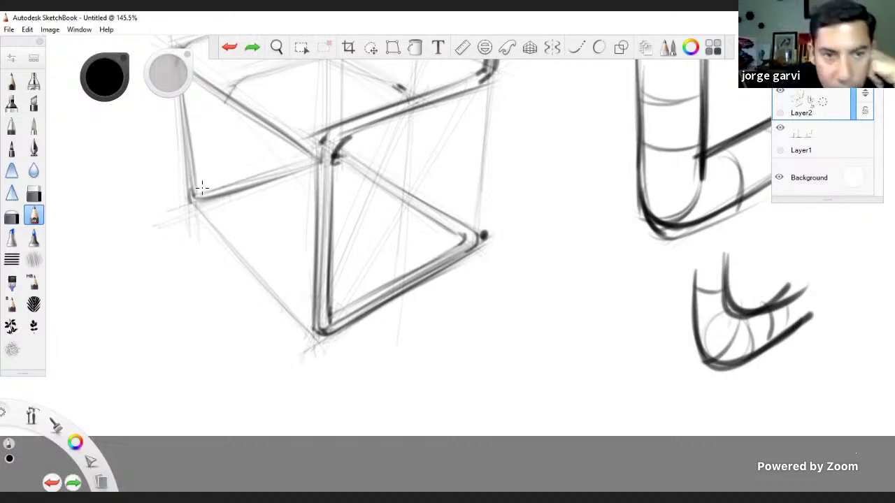
Thicken the far floor rail and far front leg into tubes and darken the bend where the leg meets the seat.
{"action": "mouse_move", "coordinate": [290, 172]}
{"action": "left_mouse_down"}
{"action": "mouse_move", "coordinate": [199, 204]}
{"action": "mouse_move", "coordinate": [315, 171]}
{"action": "mouse_move", "coordinate": [204, 208]}
{"action": "mouse_move", "coordinate": [291, 174]}
{"action": "mouse_move", "coordinate": [201, 205]}
{"action": "mouse_move", "coordinate": [199, 198]}
{"action": "mouse_move", "coordinate": [255, 293]}
{"action": "left_mouse_up"}
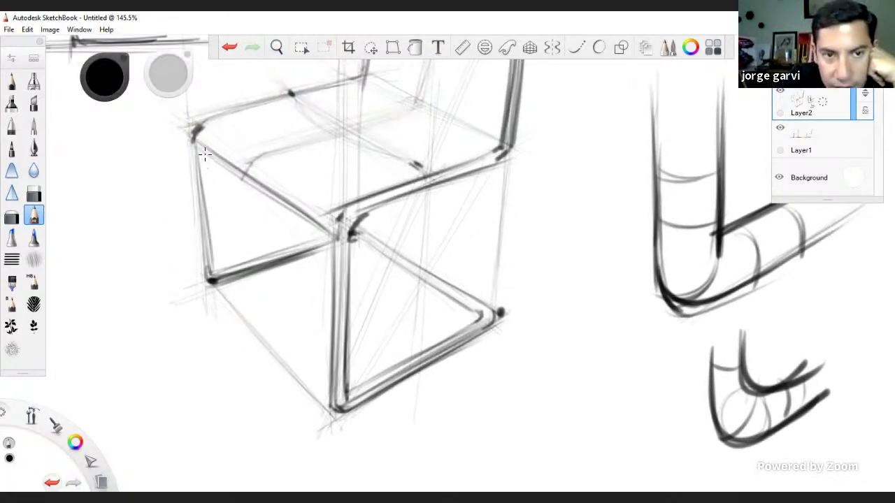
{"action": "mouse_move", "coordinate": [205, 152]}
{"action": "left_mouse_down"}
{"action": "mouse_move", "coordinate": [213, 269]}
{"action": "mouse_move", "coordinate": [204, 154]}
{"action": "mouse_move", "coordinate": [215, 268]}
{"action": "mouse_move", "coordinate": [195, 147]}
{"action": "mouse_move", "coordinate": [202, 257]}
{"action": "mouse_move", "coordinate": [198, 178]}
{"action": "left_mouse_up"}
{"action": "mouse_move", "coordinate": [197, 143]}
{"action": "left_mouse_down"}
{"action": "mouse_move", "coordinate": [195, 131]}
{"action": "mouse_move", "coordinate": [207, 154]}
{"action": "left_mouse_up"}
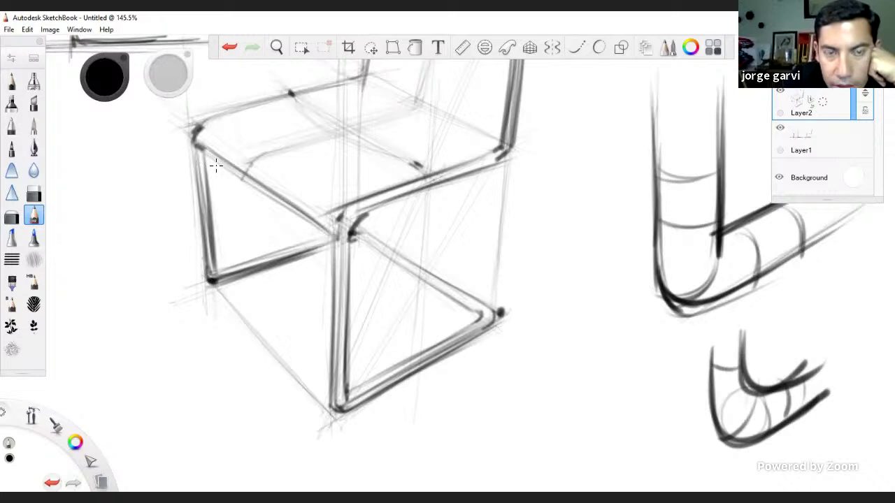
Darken the near front seat corner's bend and the edges of the near seat rail up to the backrest.
{"action": "left_click_drag", "start_coordinate": [339, 225], "coordinate": [344, 210]}
{"action": "mouse_move", "coordinate": [332, 244]}
{"action": "left_mouse_down"}
{"action": "mouse_move", "coordinate": [341, 217]}
{"action": "mouse_move", "coordinate": [355, 232]}
{"action": "mouse_move", "coordinate": [477, 171]}
{"action": "left_mouse_up"}
{"action": "left_click_drag", "start_coordinate": [387, 203], "coordinate": [502, 157]}
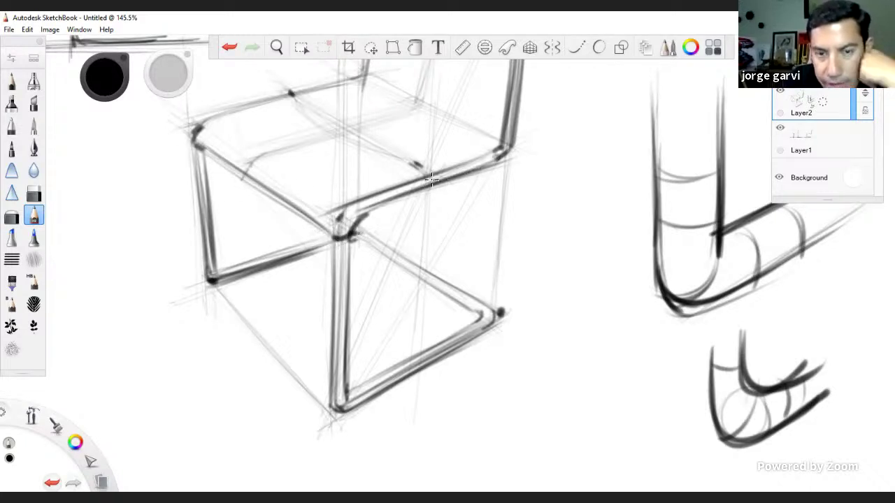
Duplicate Layer2 and merge the copy back into it to darken the chair's linework.
{"action": "key", "text": "space"}
{"action": "left_click_drag", "start_coordinate": [434, 221], "coordinate": [369, 282]}
{"action": "left_click_drag", "start_coordinate": [374, 134], "coordinate": [369, 193]}
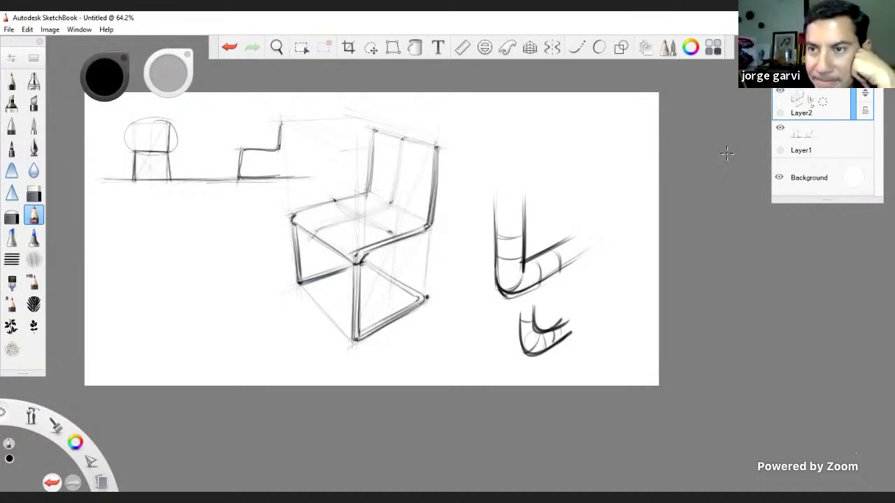
{"action": "left_click", "coordinate": [826, 91]}
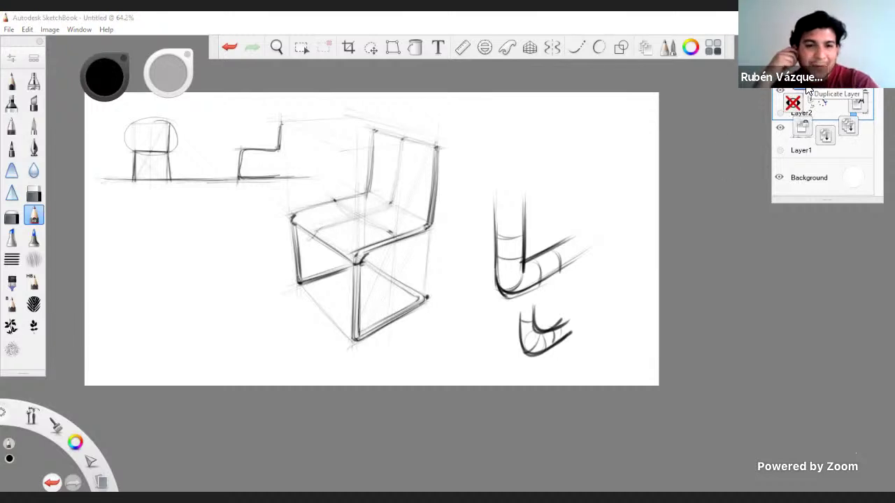
{"action": "left_click", "coordinate": [807, 91]}
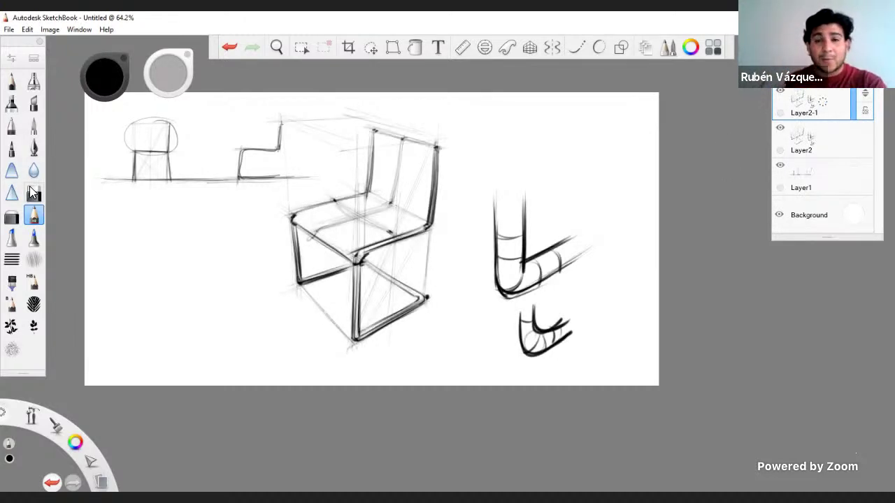
{"action": "left_click", "coordinate": [32, 193]}
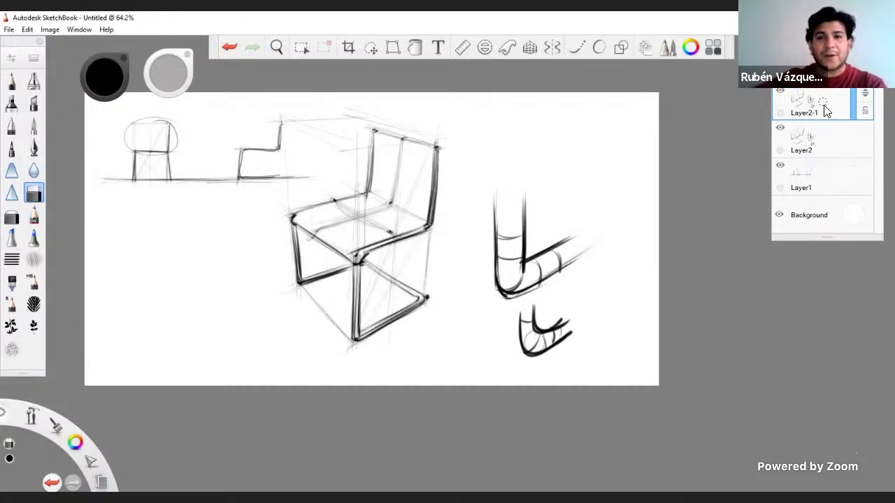
{"action": "key", "text": "ctrl+z"}
Erase both tube-corner detail sketches beside the chair and switch back to the Pencil brush.
{"action": "key", "text": "ctrl+z"}
{"action": "key", "text": "ctrl+z"}
{"action": "key", "text": "ctrl+z"}
{"action": "key", "text": "ctrl+z"}
{"action": "key", "text": "ctrl+z"}
{"action": "key", "text": "ctrl+z"}
{"action": "key", "text": "ctrl+z"}
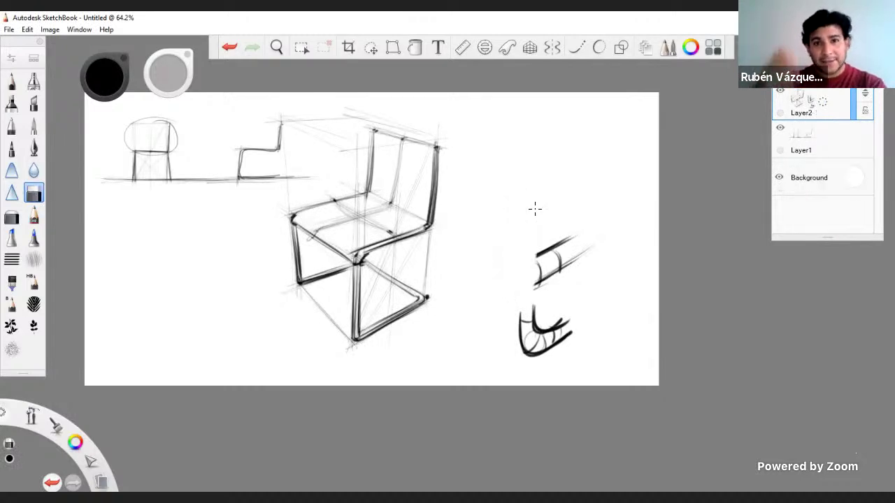
{"action": "key", "text": "ctrl+z"}
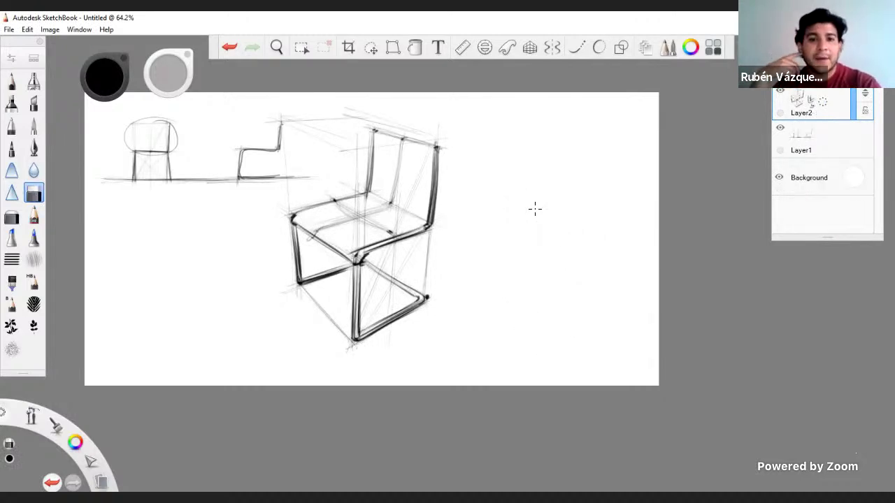
{"action": "left_click", "coordinate": [12, 83]}
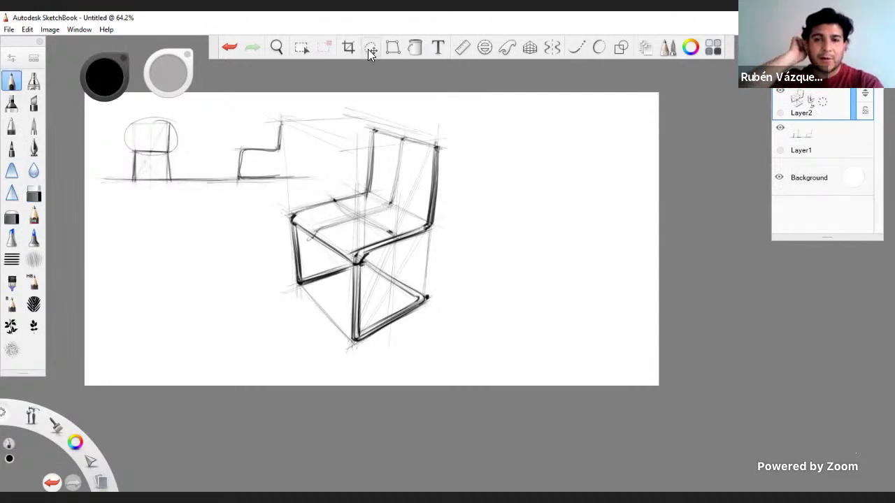
Move the chair drawing down and toward the canvas's left side, then return to the Pencil brush.
{"action": "left_click", "coordinate": [369, 50]}
{"action": "mouse_move", "coordinate": [363, 238]}
{"action": "left_mouse_down"}
{"action": "mouse_move", "coordinate": [321, 261]}
{"action": "mouse_move", "coordinate": [336, 256]}
{"action": "left_mouse_up"}
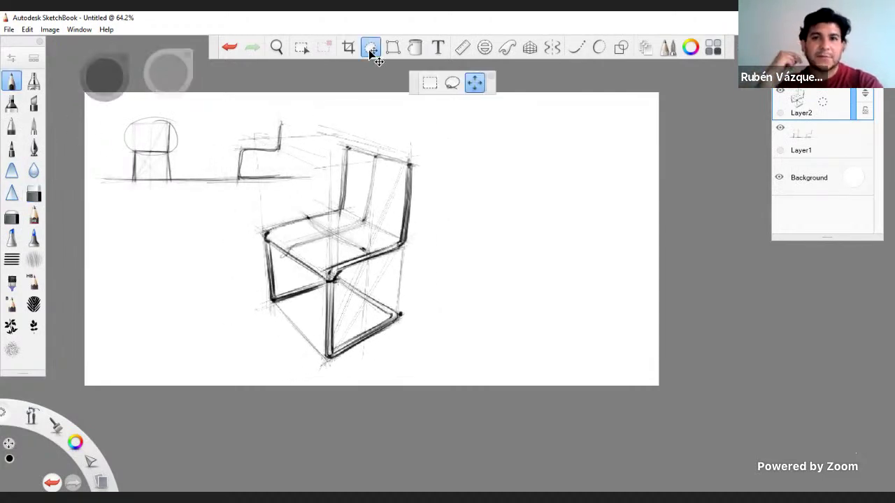
{"action": "left_click_drag", "start_coordinate": [376, 176], "coordinate": [397, 199]}
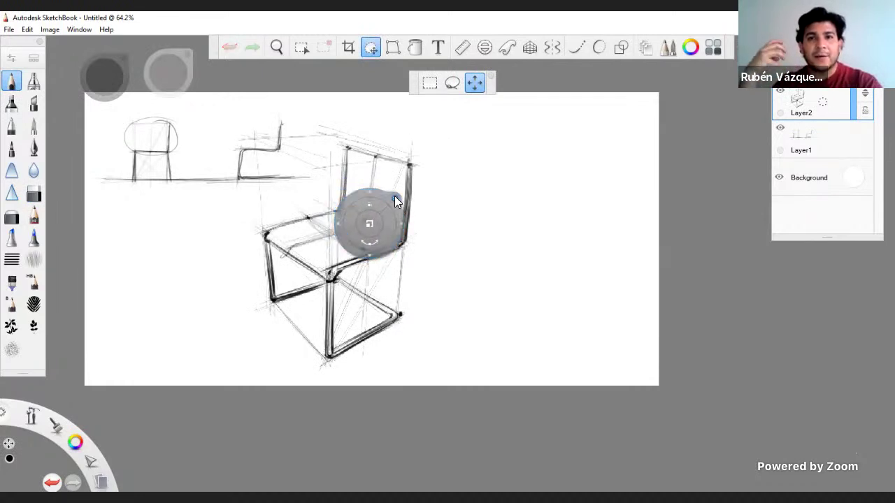
{"action": "left_click", "coordinate": [12, 81]}
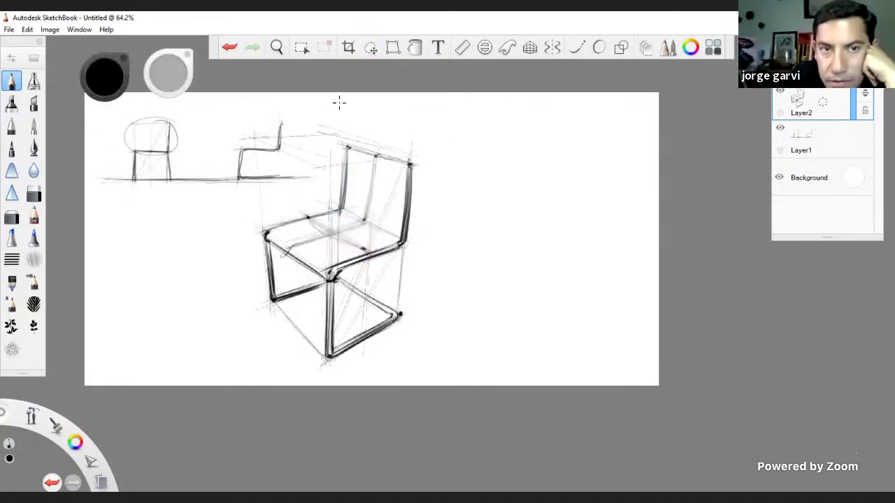
Darken the lower edge of the near floor rail from the front corner toward the back.
{"action": "key", "text": "space"}
{"action": "left_click_drag", "start_coordinate": [448, 265], "coordinate": [500, 247]}
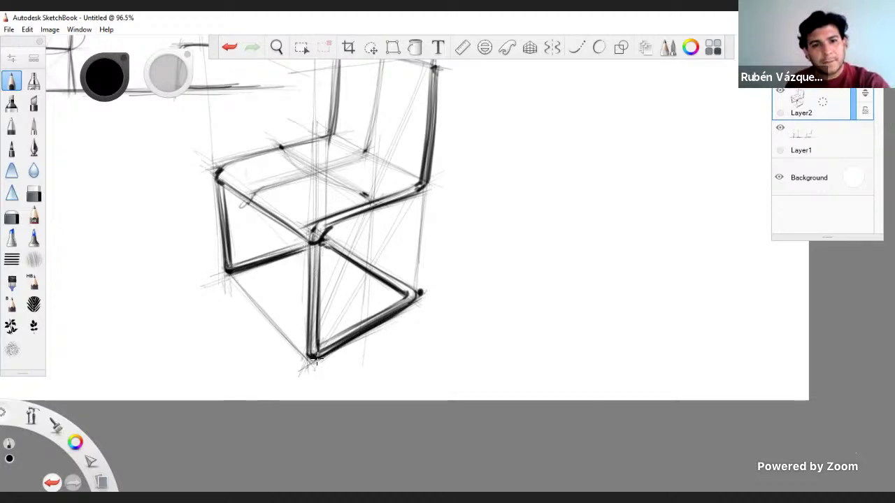
{"action": "left_click_drag", "start_coordinate": [319, 357], "coordinate": [401, 315]}
{"action": "left_click_drag", "start_coordinate": [365, 351], "coordinate": [495, 314]}
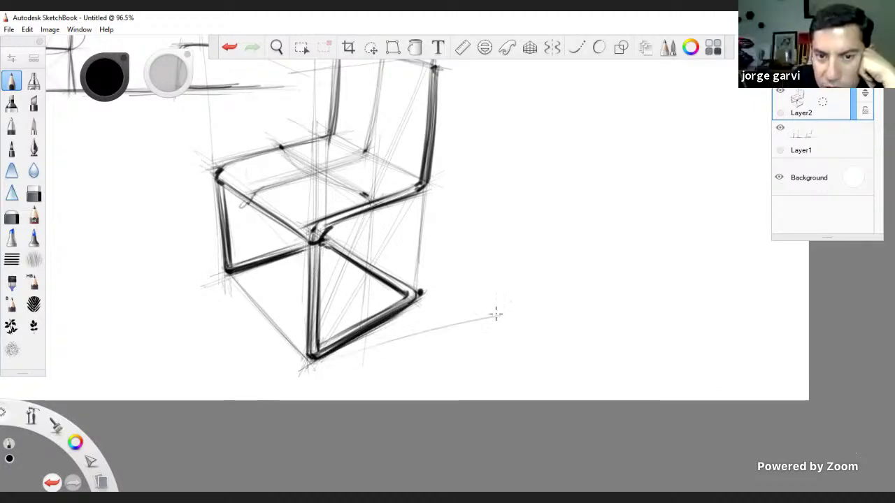
{"action": "left_click_drag", "start_coordinate": [284, 264], "coordinate": [446, 240]}
{"action": "key", "text": "ctrl+z"}
{"action": "key", "text": "ctrl+z"}
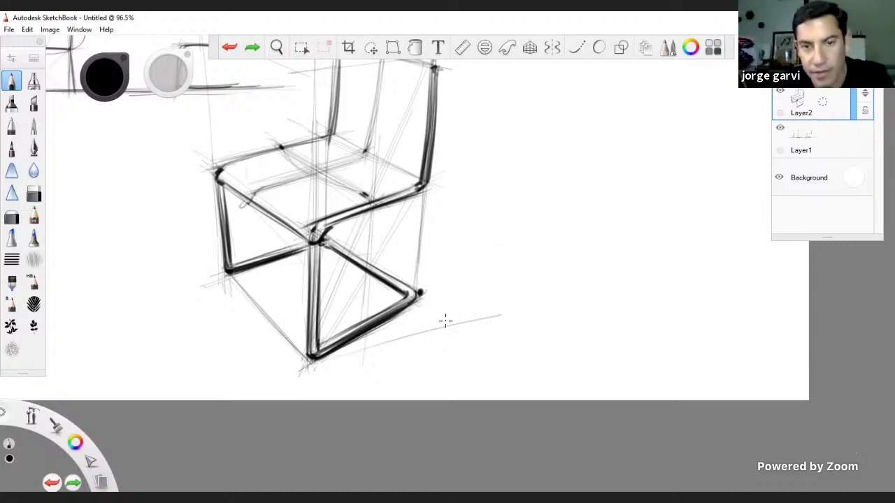
Darken the near floor rail and front seat bend, then mark short cross-section lines midway along the floor and seat-front tubes.
{"action": "mouse_move", "coordinate": [414, 300]}
{"action": "left_mouse_down"}
{"action": "mouse_move", "coordinate": [326, 353]}
{"action": "mouse_move", "coordinate": [365, 326]}
{"action": "left_mouse_up"}
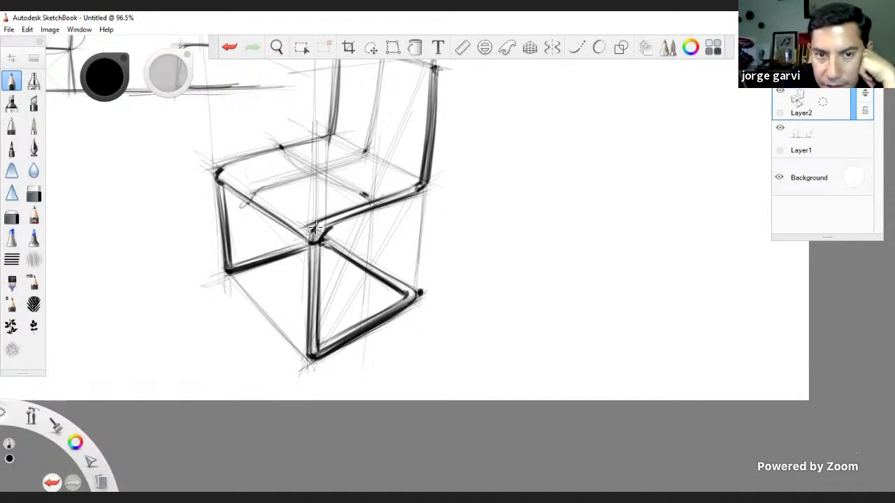
{"action": "left_click_drag", "start_coordinate": [315, 227], "coordinate": [311, 241]}
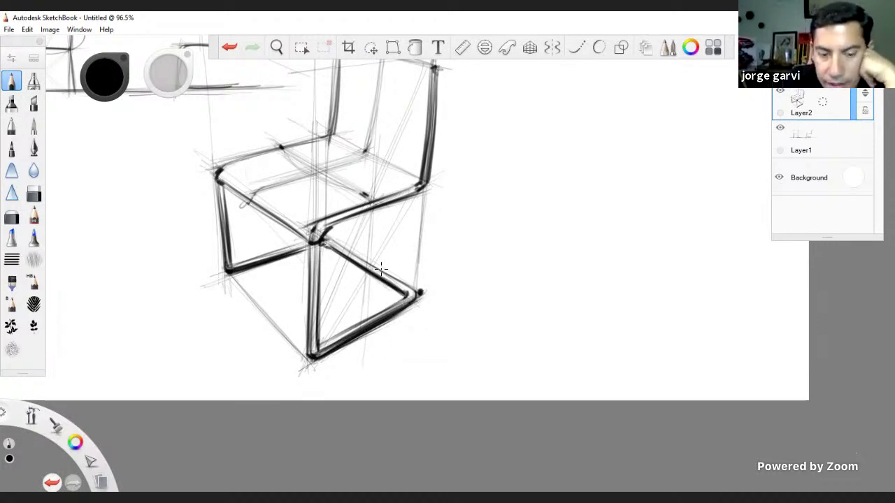
{"action": "key", "text": "space"}
{"action": "left_click_drag", "start_coordinate": [415, 258], "coordinate": [450, 273]}
{"action": "left_click_drag", "start_coordinate": [436, 303], "coordinate": [478, 250]}
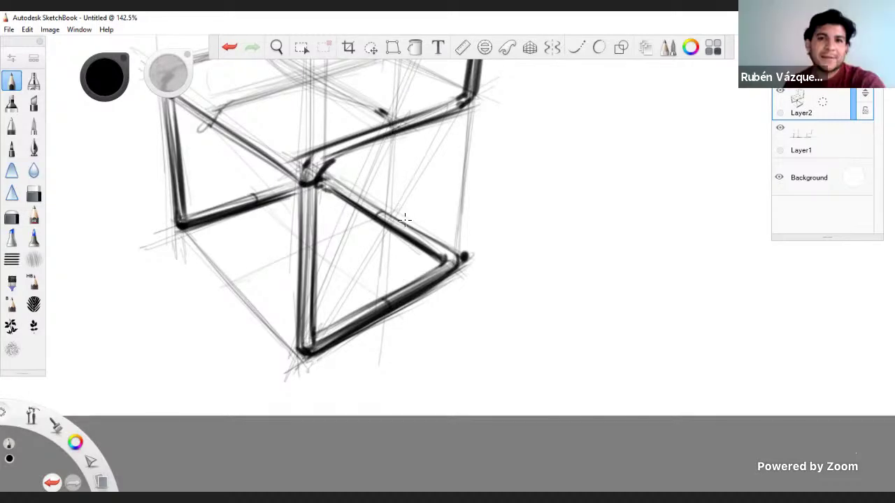
Sketch a light guide line across the backrest at mid-height with a cross mark on the near post.
{"action": "key", "text": "space"}
{"action": "left_click_drag", "start_coordinate": [420, 255], "coordinate": [398, 290]}
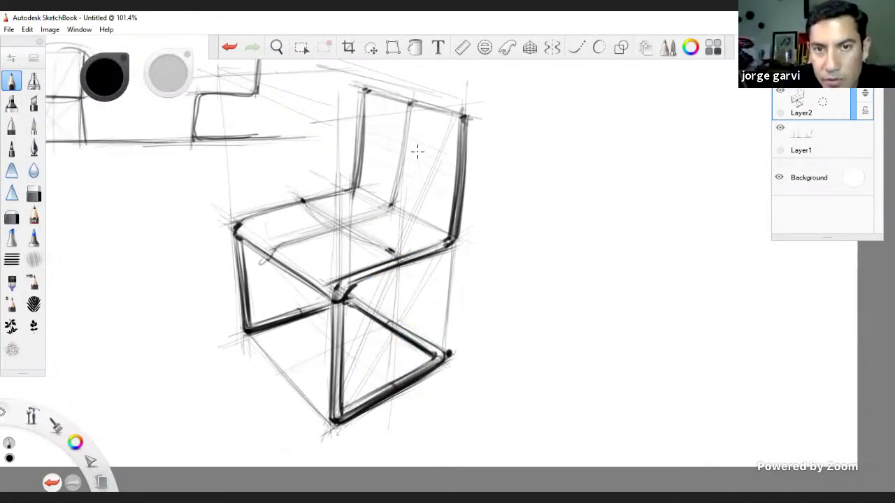
{"action": "key", "text": "ctrl+z"}
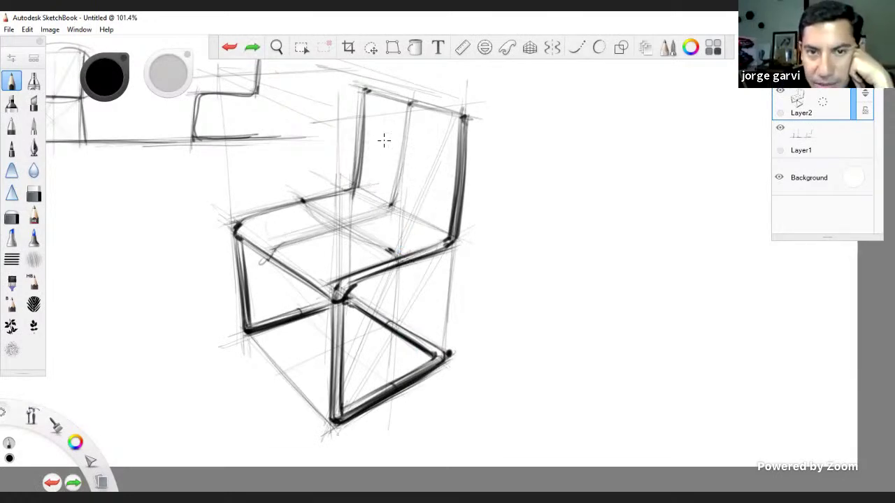
{"action": "left_click_drag", "start_coordinate": [384, 140], "coordinate": [425, 170]}
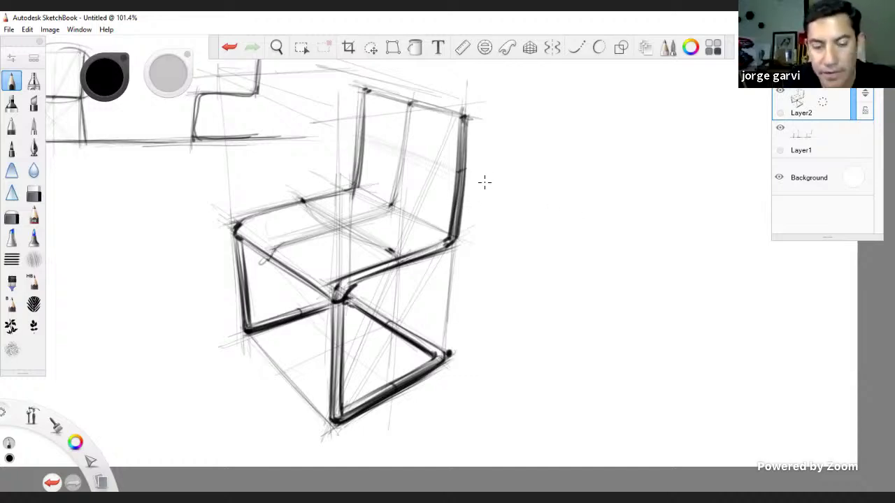
{"action": "key", "text": "space"}
{"action": "mouse_move", "coordinate": [466, 219]}
{"action": "left_mouse_down"}
{"action": "mouse_move", "coordinate": [500, 242]}
{"action": "mouse_move", "coordinate": [487, 368]}
{"action": "mouse_move", "coordinate": [474, 340]}
{"action": "left_mouse_up"}
{"action": "key", "text": "ctrl+z"}
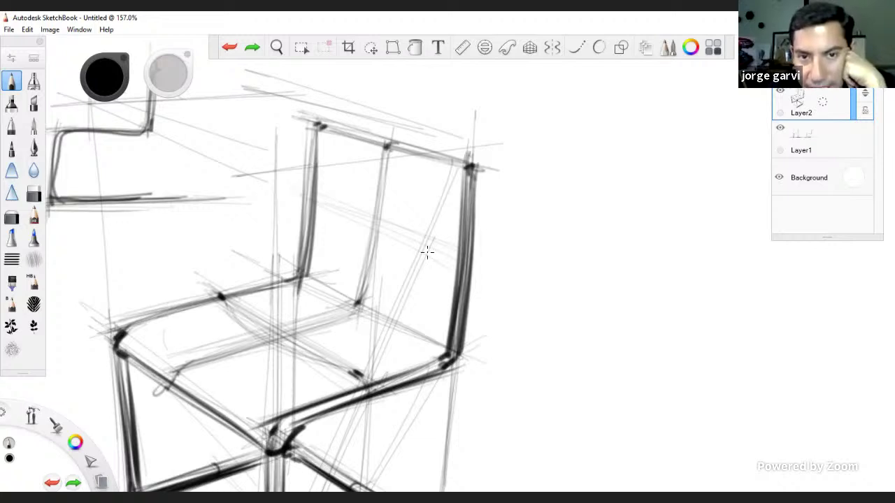
{"action": "key", "text": "ctrl+y"}
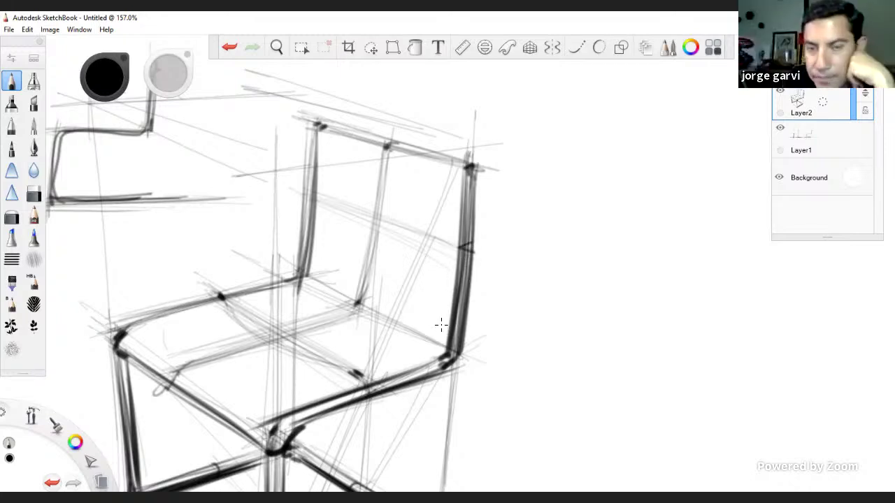
{"action": "key", "text": "ctrl+z"}
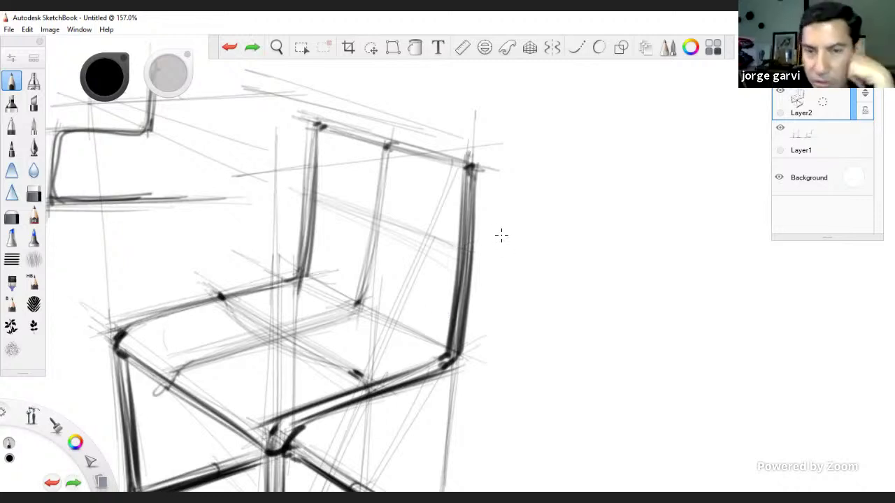
{"action": "left_click_drag", "start_coordinate": [459, 252], "coordinate": [469, 255]}
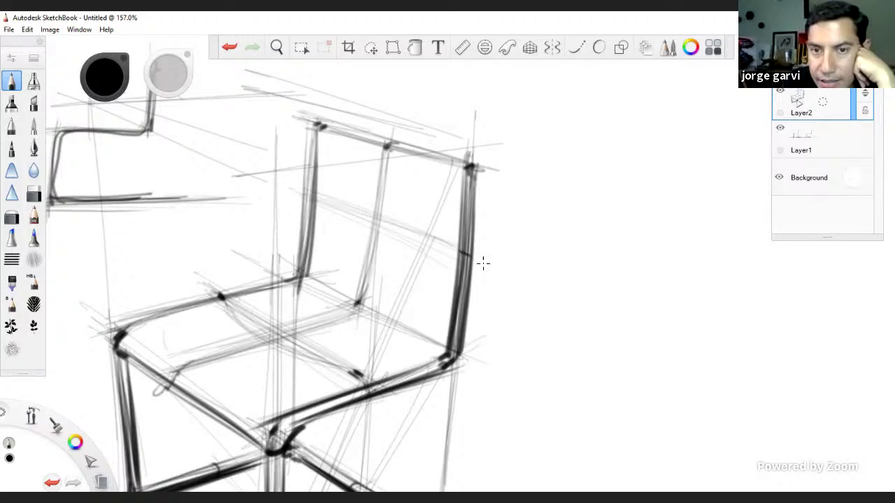
{"action": "mouse_move", "coordinate": [471, 183]}
{"action": "left_mouse_down"}
{"action": "mouse_move", "coordinate": [445, 350]}
{"action": "mouse_move", "coordinate": [426, 374]}
{"action": "mouse_move", "coordinate": [349, 395]}
{"action": "mouse_move", "coordinate": [445, 351]}
{"action": "left_mouse_up"}
{"action": "key", "text": "ctrl+z"}
{"action": "key", "text": "ctrl+z"}
{"action": "key", "text": "ctrl+z"}
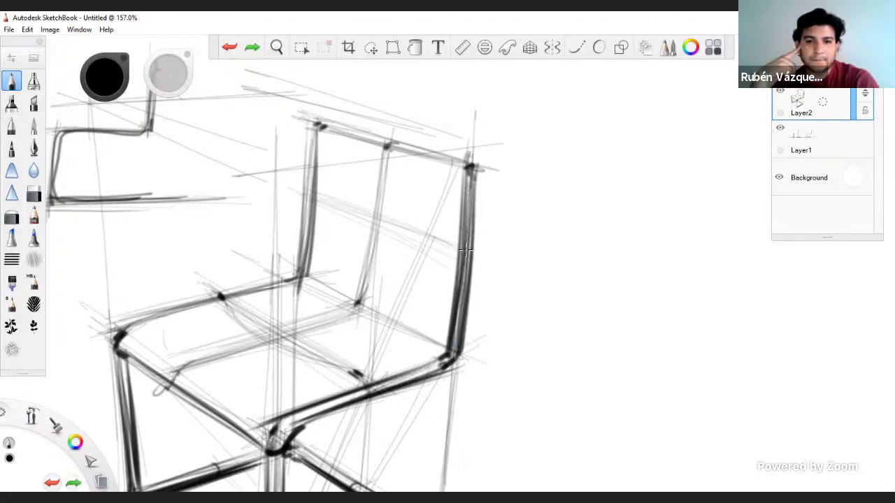
Draw a cross-section line midway up the near backrest post and darken the inside of its top corner.
{"action": "left_click_drag", "start_coordinate": [461, 248], "coordinate": [471, 245]}
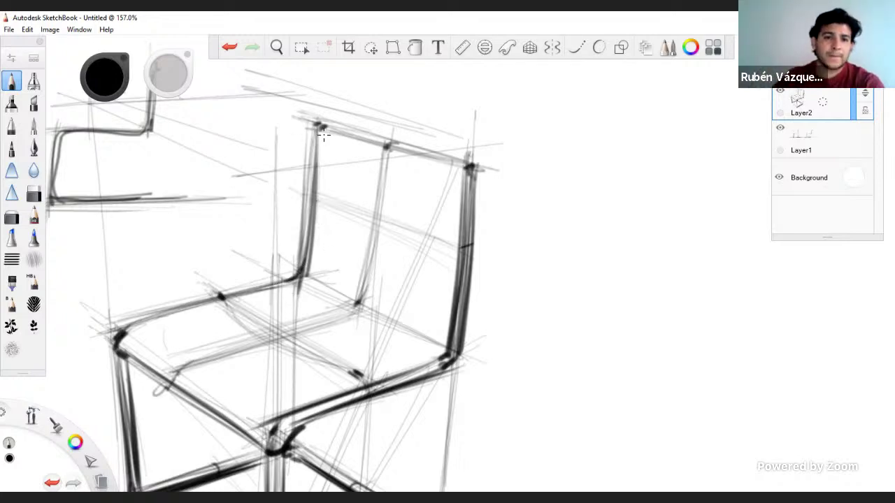
{"action": "left_click_drag", "start_coordinate": [459, 169], "coordinate": [465, 178]}
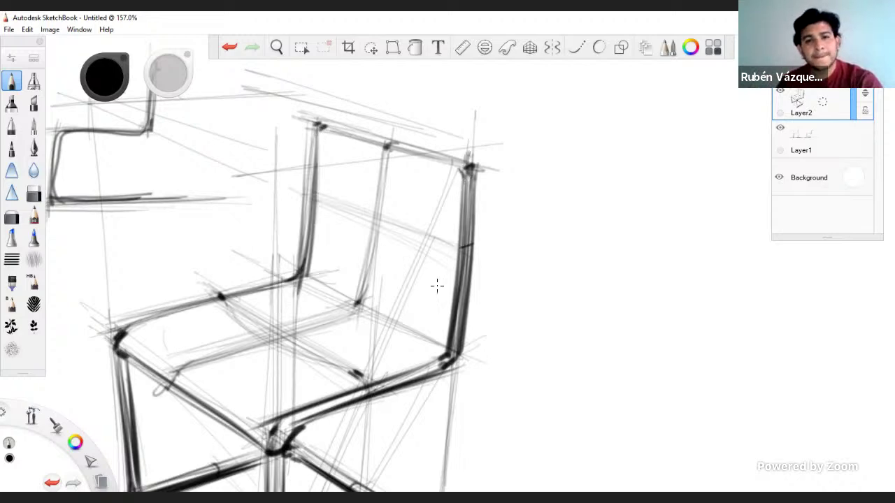
Scale the chair drawing down and move it to the canvas's lower left, below the front and side views.
{"action": "key", "text": "space"}
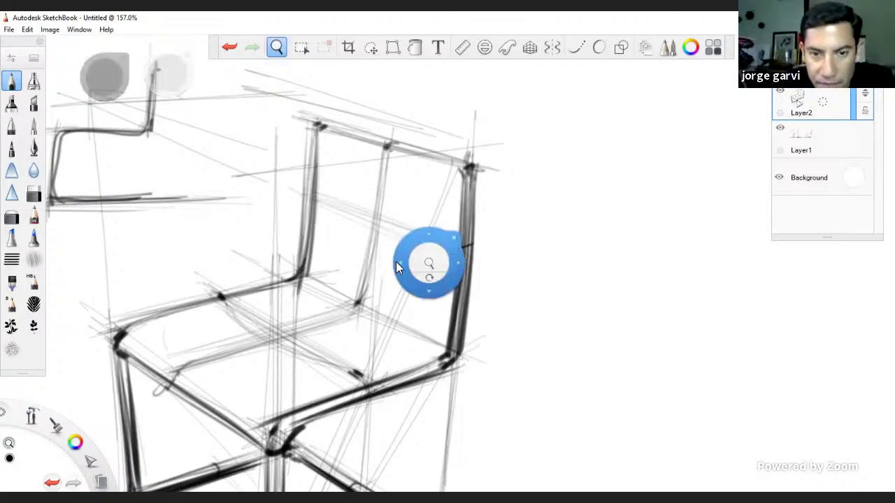
{"action": "mouse_move", "coordinate": [432, 257]}
{"action": "left_mouse_down"}
{"action": "mouse_move", "coordinate": [378, 269]}
{"action": "mouse_move", "coordinate": [335, 213]}
{"action": "left_mouse_up"}
{"action": "left_click_drag", "start_coordinate": [345, 244], "coordinate": [322, 256]}
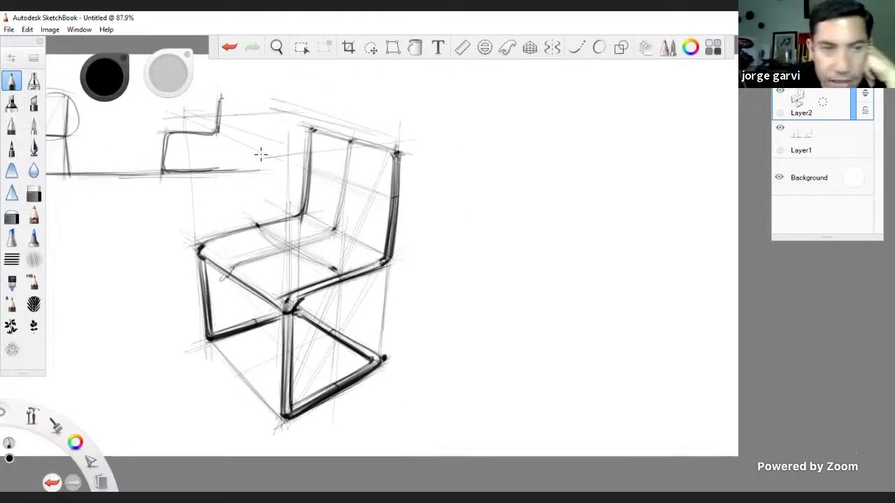
{"action": "left_click", "coordinate": [370, 52]}
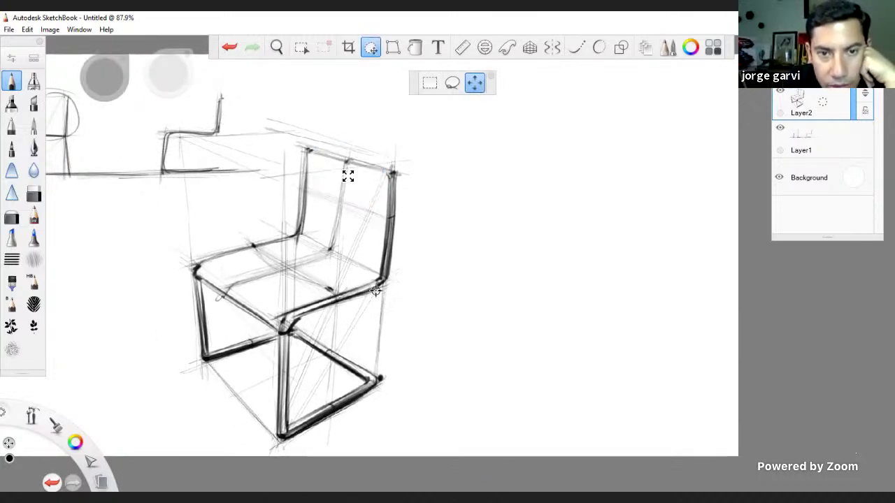
{"action": "left_click_drag", "start_coordinate": [338, 211], "coordinate": [253, 245]}
{"action": "left_click_drag", "start_coordinate": [246, 212], "coordinate": [166, 238]}
{"action": "left_click_drag", "start_coordinate": [255, 242], "coordinate": [187, 244]}
Mirror Layer2 so the chair faces the opposite way.
{"action": "key", "text": "space"}
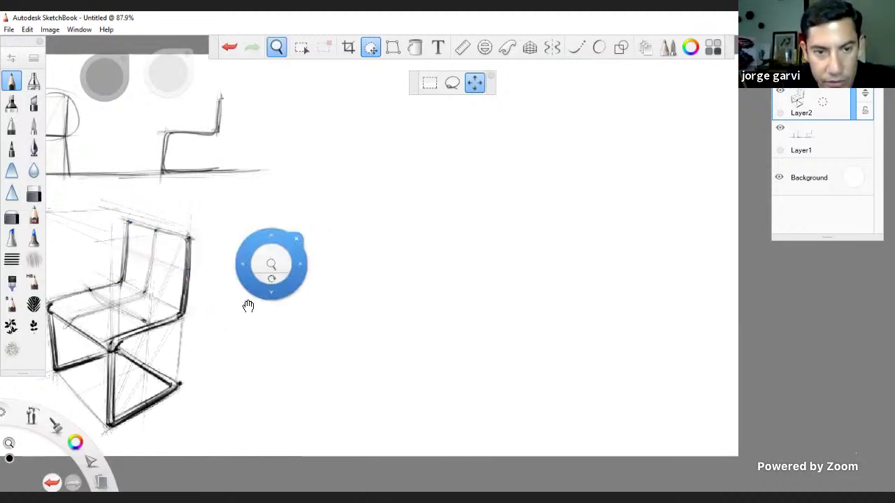
{"action": "mouse_move", "coordinate": [247, 306]}
{"action": "left_mouse_down"}
{"action": "mouse_move", "coordinate": [364, 273]}
{"action": "mouse_move", "coordinate": [253, 302]}
{"action": "left_mouse_up"}
{"action": "left_click_drag", "start_coordinate": [359, 288], "coordinate": [350, 283]}
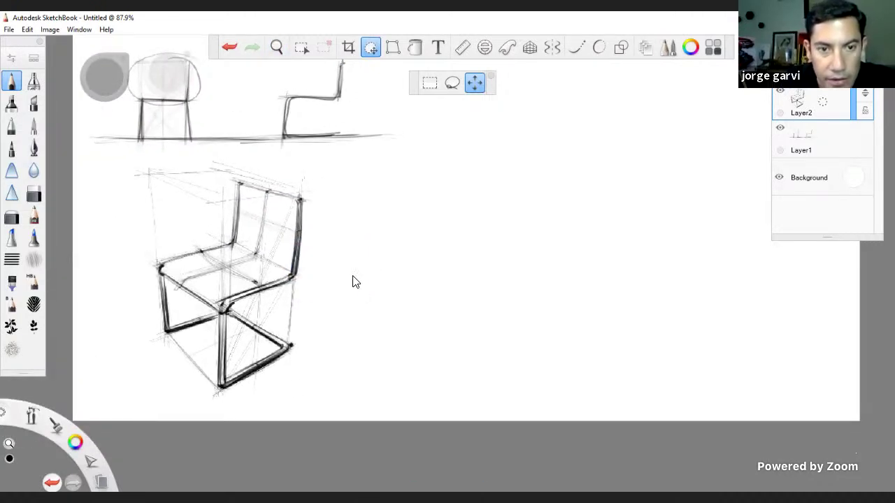
{"action": "left_click", "coordinate": [48, 30]}
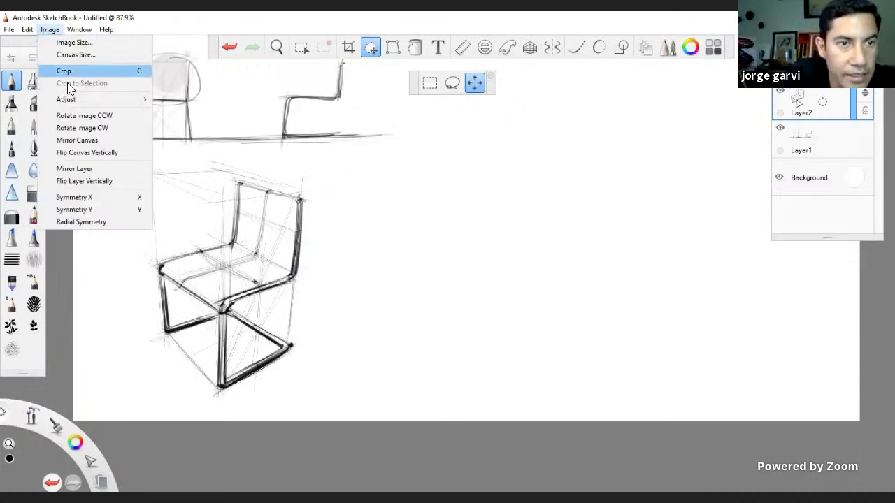
{"action": "left_click", "coordinate": [102, 169]}
Move the mirrored chair back across the canvas to sit below the front and side views.
{"action": "left_click", "coordinate": [370, 50]}
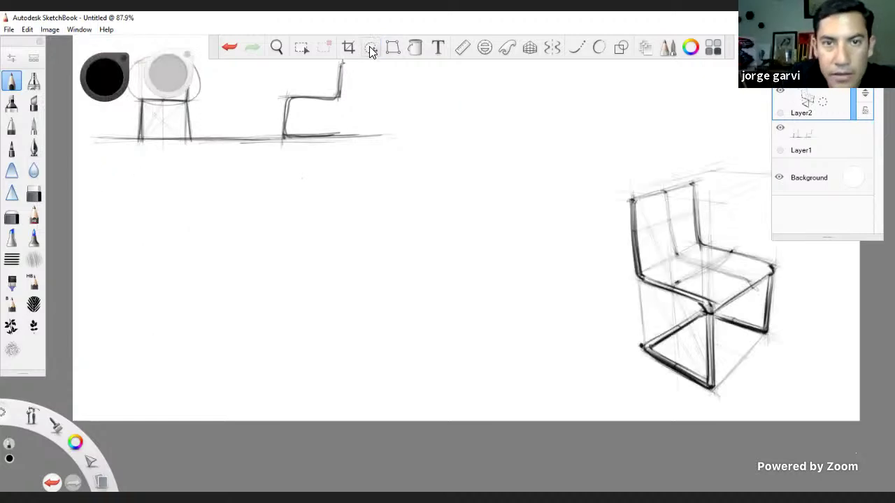
{"action": "left_click", "coordinate": [371, 49]}
{"action": "mouse_move", "coordinate": [713, 266]}
{"action": "left_mouse_down"}
{"action": "mouse_move", "coordinate": [236, 258]}
{"action": "mouse_move", "coordinate": [249, 266]}
{"action": "mouse_move", "coordinate": [244, 260]}
{"action": "left_mouse_up"}
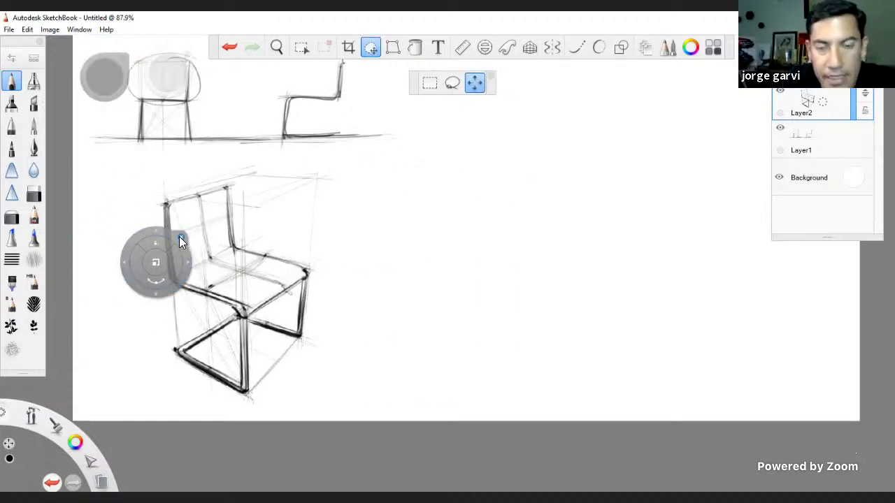
{"action": "key", "text": "space"}
{"action": "left_click_drag", "start_coordinate": [448, 237], "coordinate": [462, 237]}
{"action": "left_click_drag", "start_coordinate": [470, 271], "coordinate": [413, 274]}
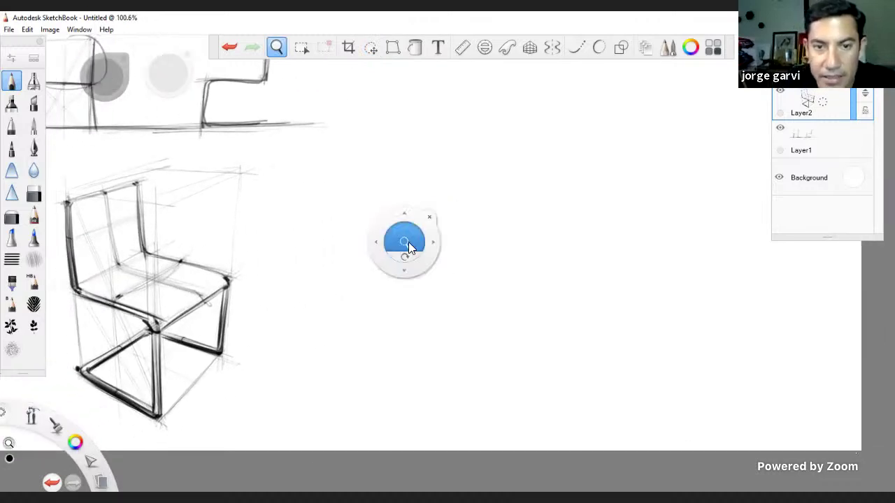
{"action": "left_click_drag", "start_coordinate": [408, 241], "coordinate": [392, 289]}
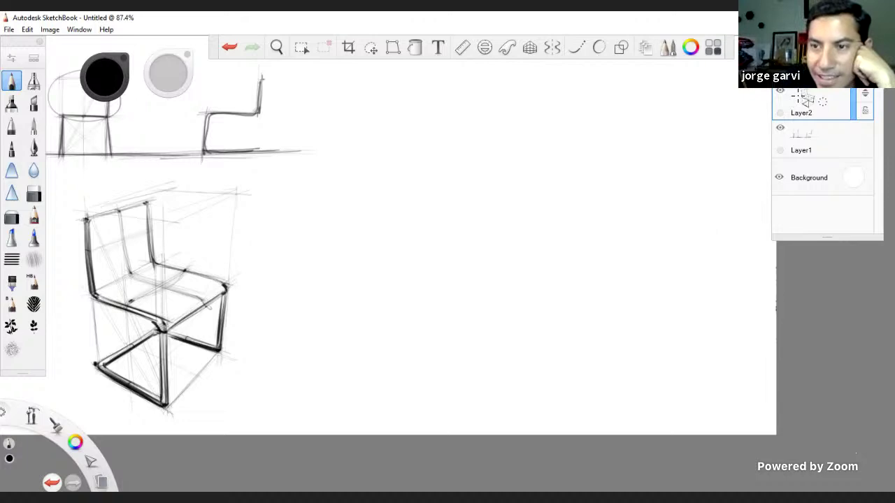
{"action": "left_click", "coordinate": [785, 61]}
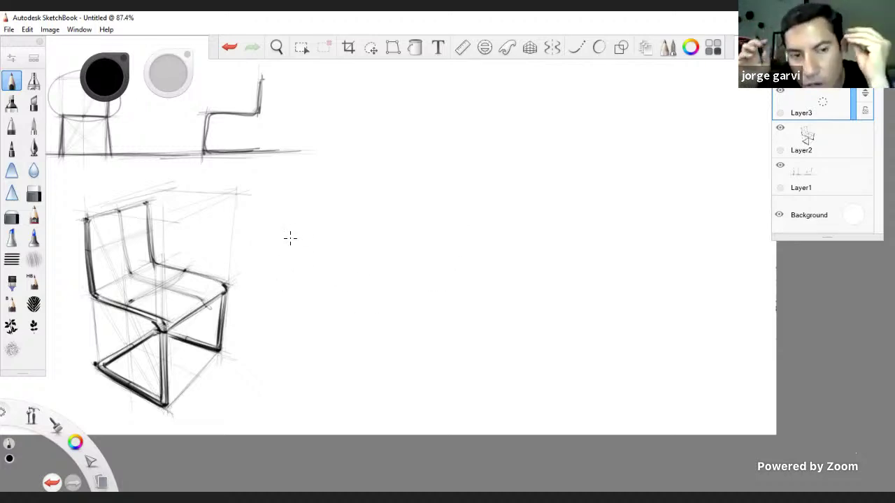
{"action": "mouse_move", "coordinate": [290, 105]}
{"action": "left_mouse_down"}
{"action": "mouse_move", "coordinate": [260, 178]}
{"action": "mouse_move", "coordinate": [286, 98]}
{"action": "left_mouse_up"}
{"action": "key", "text": "ctrl+z"}
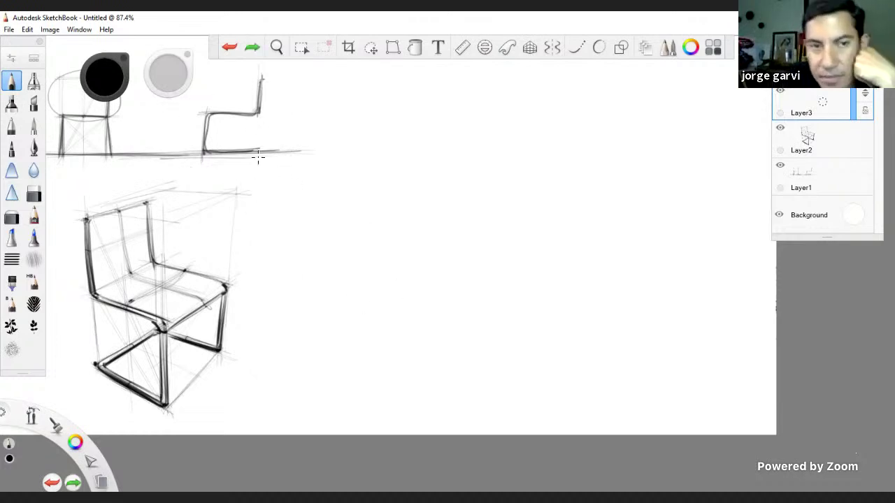
{"action": "mouse_move", "coordinate": [213, 118]}
{"action": "left_mouse_down"}
{"action": "mouse_move", "coordinate": [257, 112]}
{"action": "mouse_move", "coordinate": [223, 118]}
{"action": "mouse_move", "coordinate": [256, 118]}
{"action": "mouse_move", "coordinate": [206, 136]}
{"action": "mouse_move", "coordinate": [207, 149]}
{"action": "mouse_move", "coordinate": [225, 151]}
{"action": "left_mouse_up"}
{"action": "key", "text": "ctrl+z"}
{"action": "key", "text": "ctrl+z"}
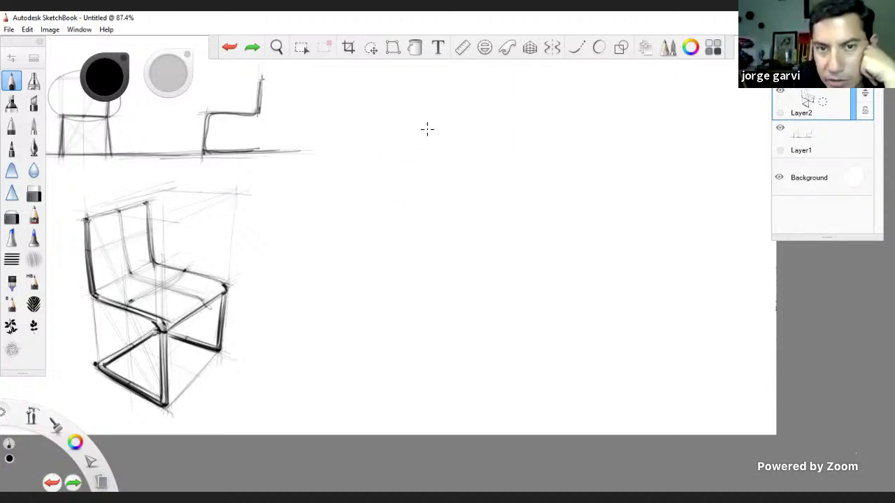
On Layer1, extend the ground line and sketch light vertical and horizontal guides for another chair's side view.
{"action": "left_click", "coordinate": [838, 142]}
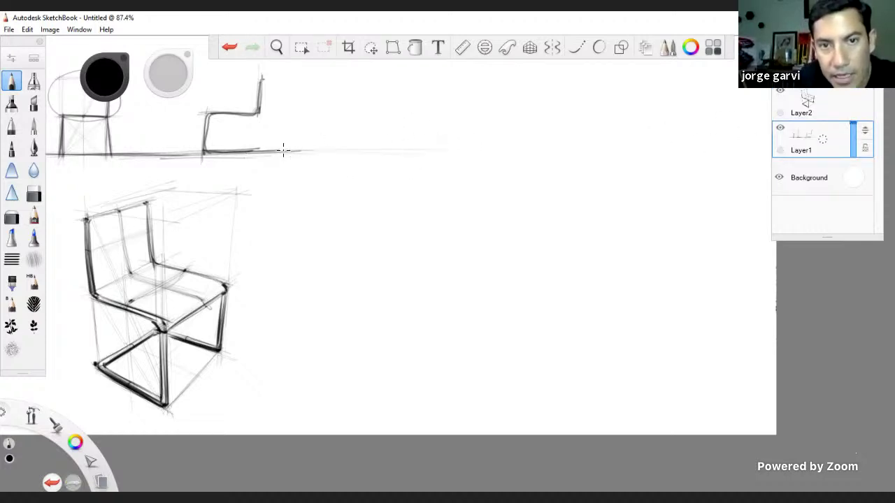
{"action": "left_click_drag", "start_coordinate": [283, 151], "coordinate": [461, 148]}
{"action": "mouse_move", "coordinate": [250, 152]}
{"action": "left_mouse_down"}
{"action": "mouse_move", "coordinate": [377, 148]}
{"action": "mouse_move", "coordinate": [343, 80]}
{"action": "mouse_move", "coordinate": [346, 122]}
{"action": "left_mouse_up"}
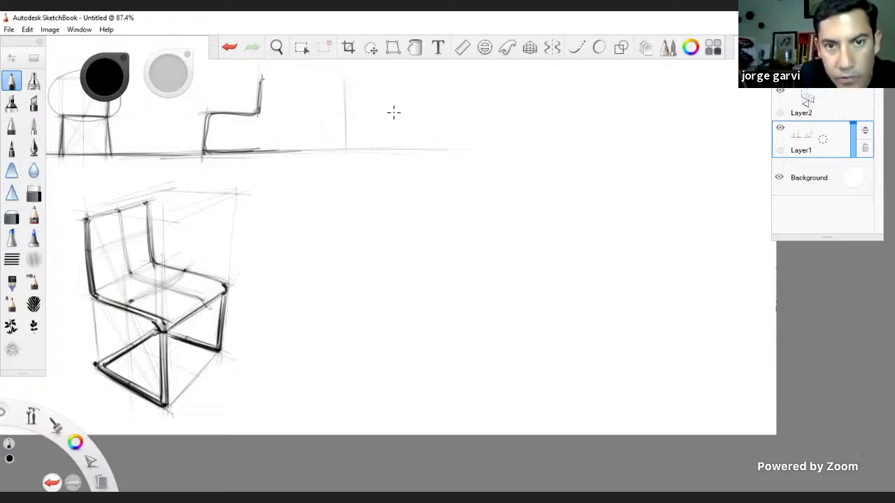
{"action": "mouse_move", "coordinate": [397, 146]}
{"action": "left_mouse_down"}
{"action": "mouse_move", "coordinate": [396, 114]}
{"action": "mouse_move", "coordinate": [397, 148]}
{"action": "left_mouse_up"}
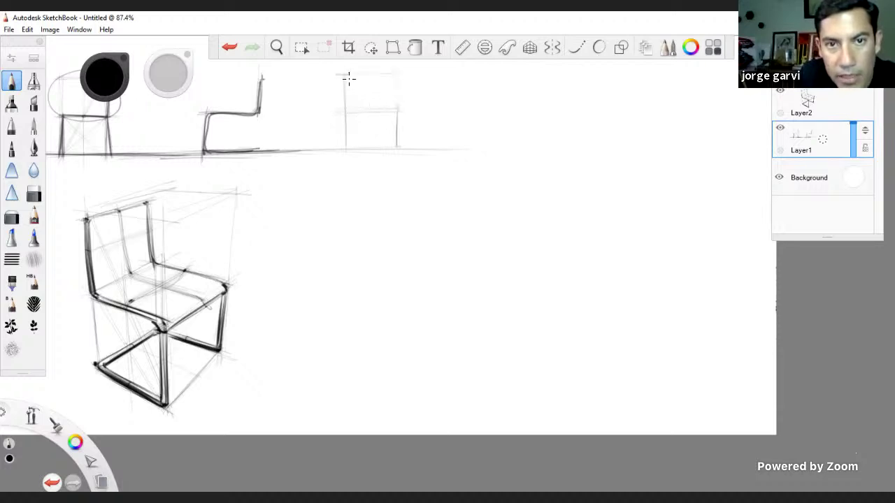
Draw the padded seat, central column and wheeled base of the swivel chair's side view.
{"action": "mouse_move", "coordinate": [354, 114]}
{"action": "left_mouse_down"}
{"action": "mouse_move", "coordinate": [391, 109]}
{"action": "mouse_move", "coordinate": [397, 147]}
{"action": "left_mouse_up"}
{"action": "mouse_move", "coordinate": [346, 111]}
{"action": "left_mouse_down"}
{"action": "mouse_move", "coordinate": [396, 106]}
{"action": "mouse_move", "coordinate": [352, 113]}
{"action": "mouse_move", "coordinate": [392, 114]}
{"action": "mouse_move", "coordinate": [395, 106]}
{"action": "mouse_move", "coordinate": [348, 107]}
{"action": "mouse_move", "coordinate": [381, 104]}
{"action": "mouse_move", "coordinate": [377, 112]}
{"action": "mouse_move", "coordinate": [395, 113]}
{"action": "left_mouse_up"}
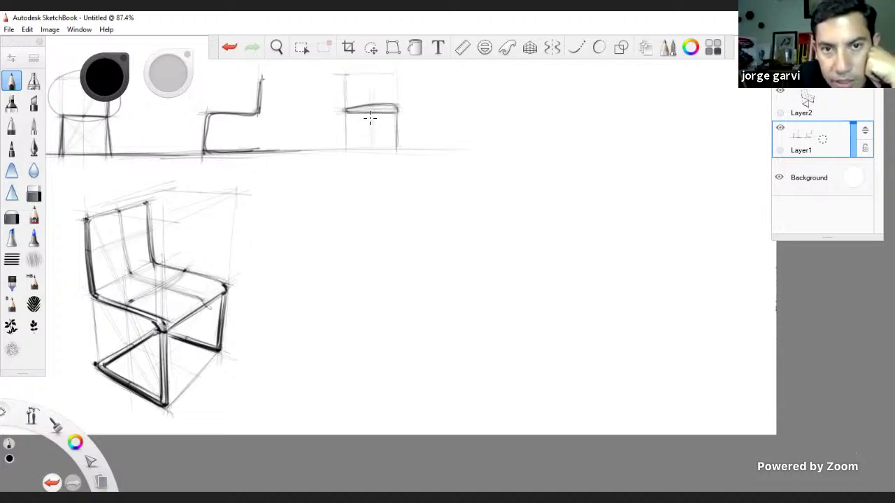
{"action": "mouse_move", "coordinate": [374, 115]}
{"action": "left_mouse_down"}
{"action": "mouse_move", "coordinate": [371, 144]}
{"action": "mouse_move", "coordinate": [359, 145]}
{"action": "mouse_move", "coordinate": [375, 137]}
{"action": "mouse_move", "coordinate": [380, 144]}
{"action": "mouse_move", "coordinate": [385, 146]}
{"action": "left_mouse_up"}
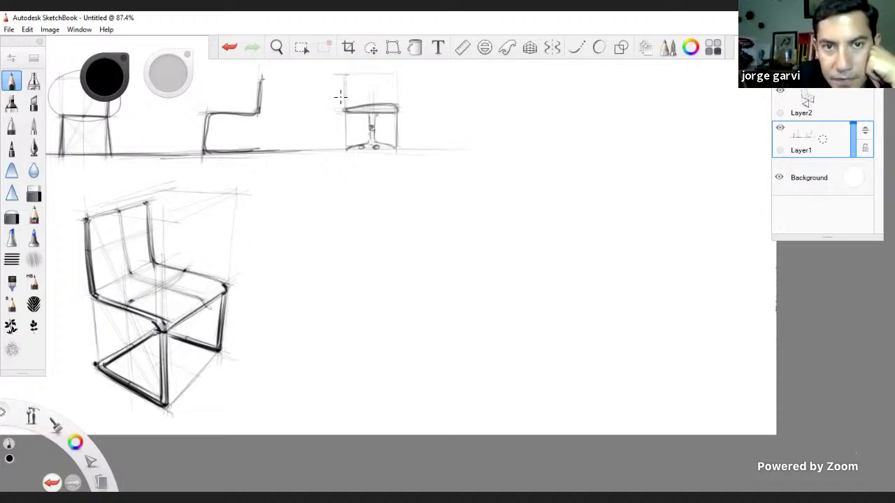
Add a rounded backrest and a thin armrest to the swivel chair's side view.
{"action": "left_click_drag", "start_coordinate": [336, 73], "coordinate": [343, 108]}
{"action": "mouse_move", "coordinate": [341, 72]}
{"action": "left_mouse_down"}
{"action": "mouse_move", "coordinate": [346, 89]}
{"action": "mouse_move", "coordinate": [336, 89]}
{"action": "mouse_move", "coordinate": [351, 117]}
{"action": "left_mouse_up"}
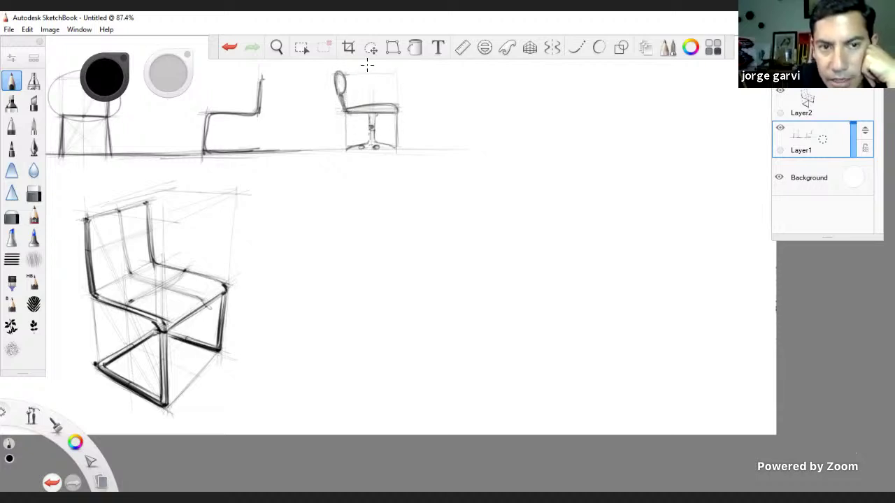
{"action": "mouse_move", "coordinate": [342, 94]}
{"action": "left_mouse_down"}
{"action": "mouse_move", "coordinate": [368, 91]}
{"action": "mouse_move", "coordinate": [344, 94]}
{"action": "left_mouse_up"}
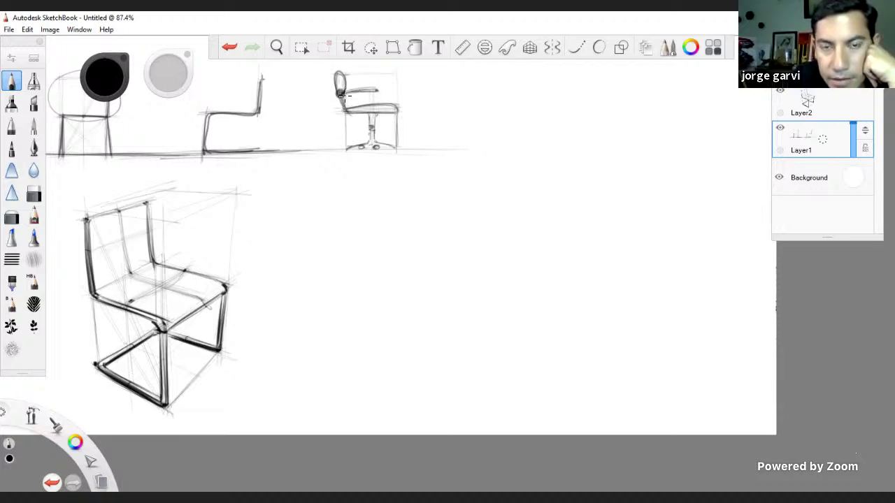
Add a new layer above Layer2 for a perspective sketch of the swivel chair.
{"action": "left_click", "coordinate": [829, 90]}
{"action": "key", "text": "space"}
{"action": "left_click_drag", "start_coordinate": [434, 222], "coordinate": [421, 252]}
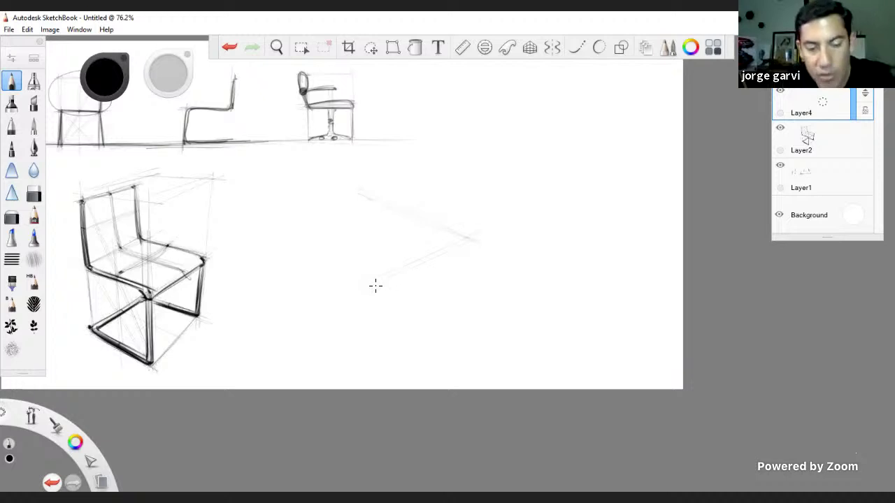
Undo the two trial lines and sketch a light perspective box with a seat plane, floor plane and tall back plane.
{"action": "key", "text": "ctrl+z"}
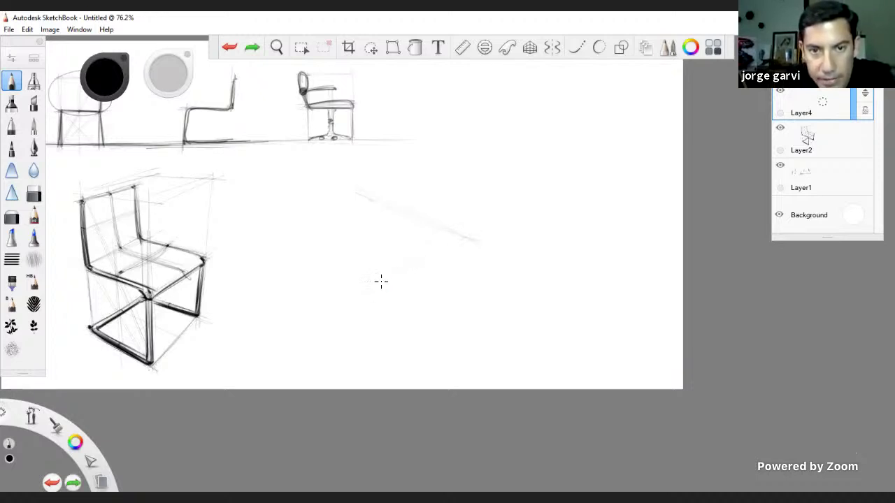
{"action": "key", "text": "ctrl+z"}
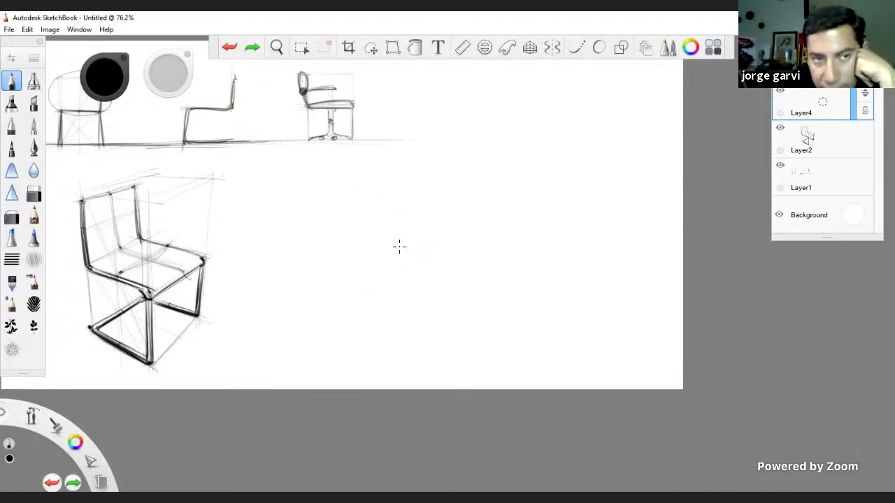
{"action": "left_click_drag", "start_coordinate": [431, 227], "coordinate": [492, 206]}
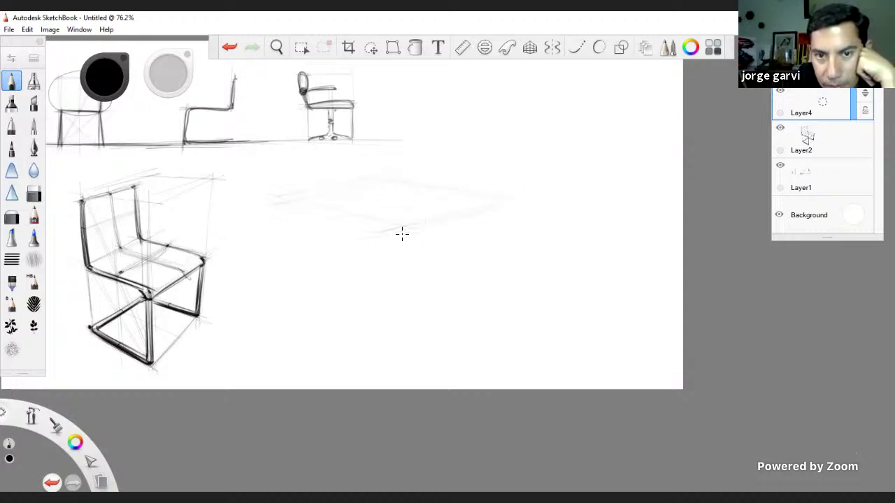
{"action": "left_click_drag", "start_coordinate": [397, 267], "coordinate": [398, 225]}
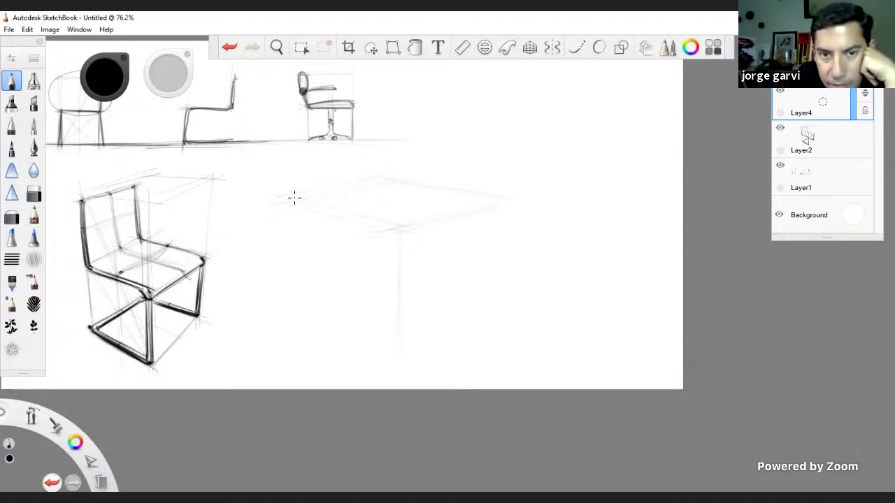
{"action": "left_click_drag", "start_coordinate": [500, 335], "coordinate": [501, 204]}
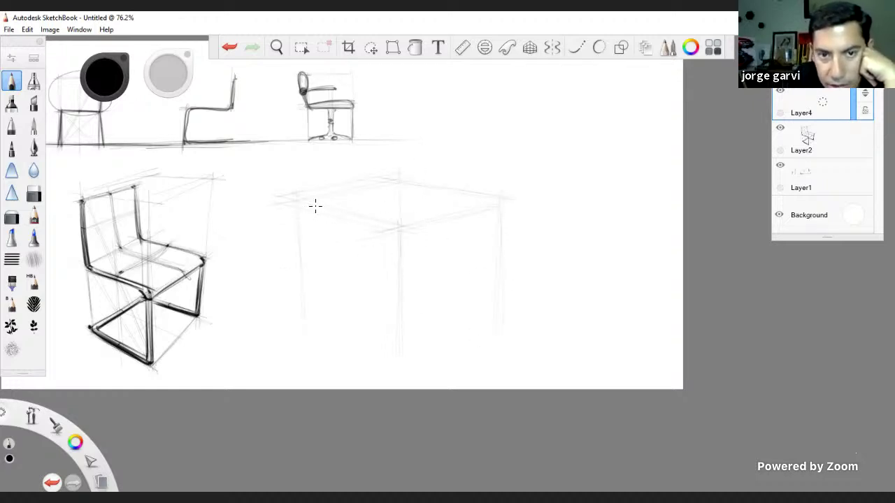
{"action": "left_click_drag", "start_coordinate": [316, 205], "coordinate": [308, 333]}
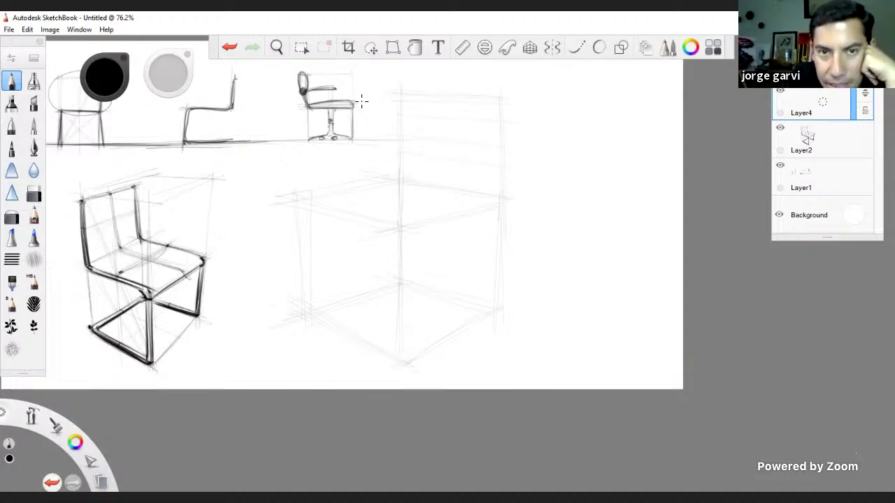
{"action": "key", "text": "ctrl+z"}
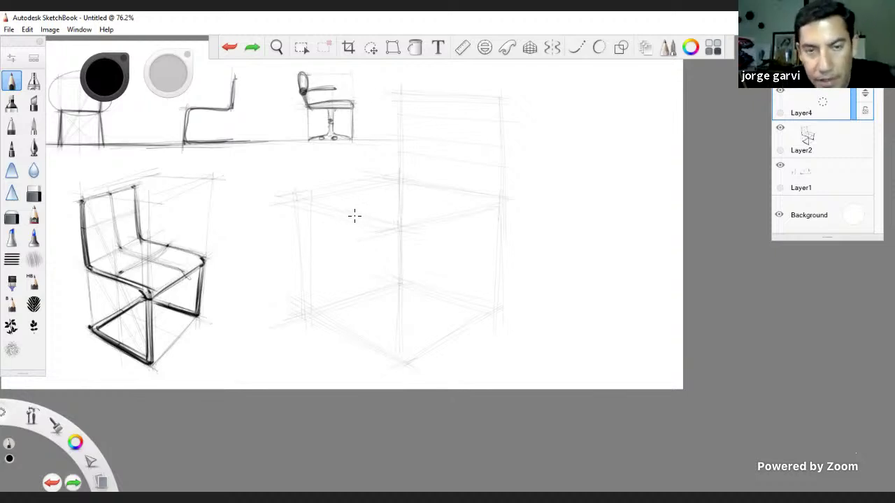
{"action": "mouse_move", "coordinate": [313, 205]}
{"action": "left_mouse_down"}
{"action": "mouse_move", "coordinate": [336, 199]}
{"action": "mouse_move", "coordinate": [319, 192]}
{"action": "mouse_move", "coordinate": [404, 169]}
{"action": "left_mouse_up"}
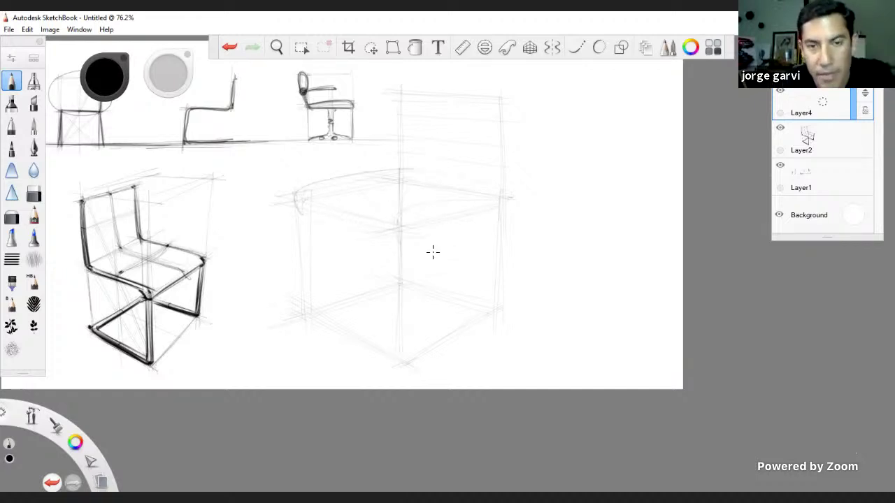
{"action": "key", "text": "ctrl+z"}
{"action": "key", "text": "ctrl+z"}
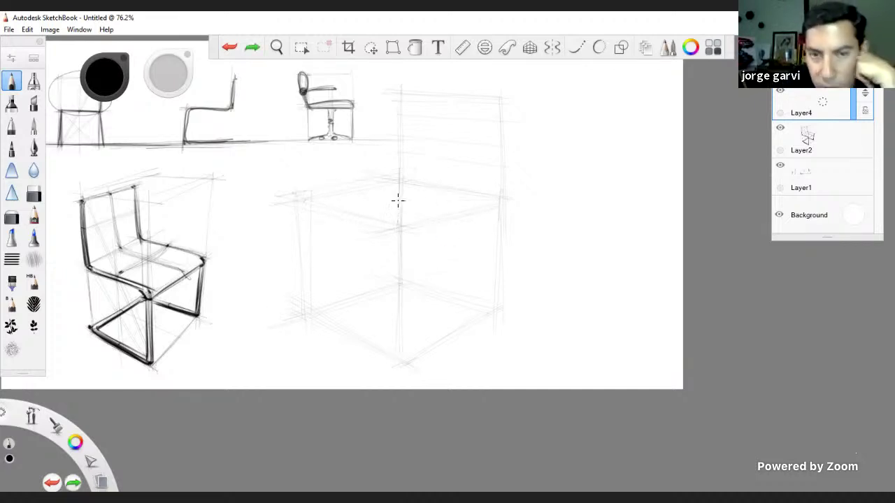
Draw light centre guide lines across the seat plane of the perspective box.
{"action": "mouse_move", "coordinate": [401, 185]}
{"action": "left_mouse_down"}
{"action": "mouse_move", "coordinate": [366, 207]}
{"action": "mouse_move", "coordinate": [329, 201]}
{"action": "left_mouse_up"}
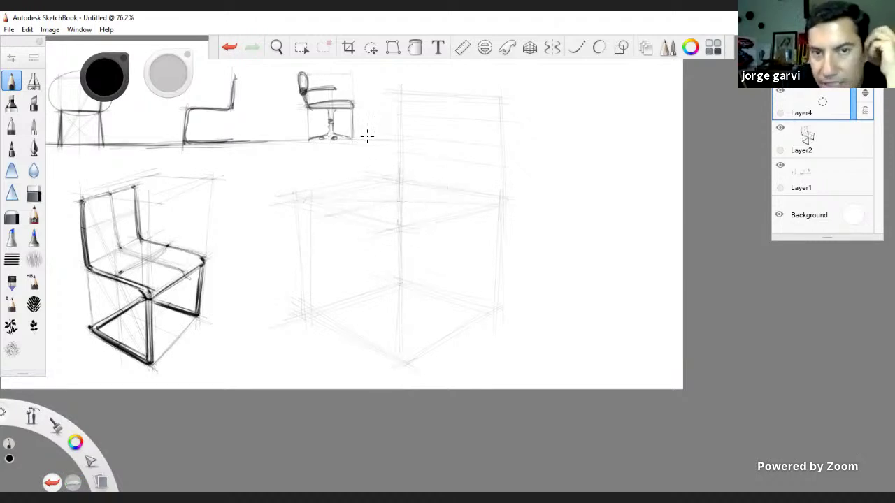
{"action": "mouse_move", "coordinate": [353, 106]}
{"action": "left_mouse_down"}
{"action": "mouse_move", "coordinate": [346, 99]}
{"action": "mouse_move", "coordinate": [309, 107]}
{"action": "mouse_move", "coordinate": [354, 105]}
{"action": "mouse_move", "coordinate": [341, 96]}
{"action": "mouse_move", "coordinate": [352, 111]}
{"action": "left_mouse_up"}
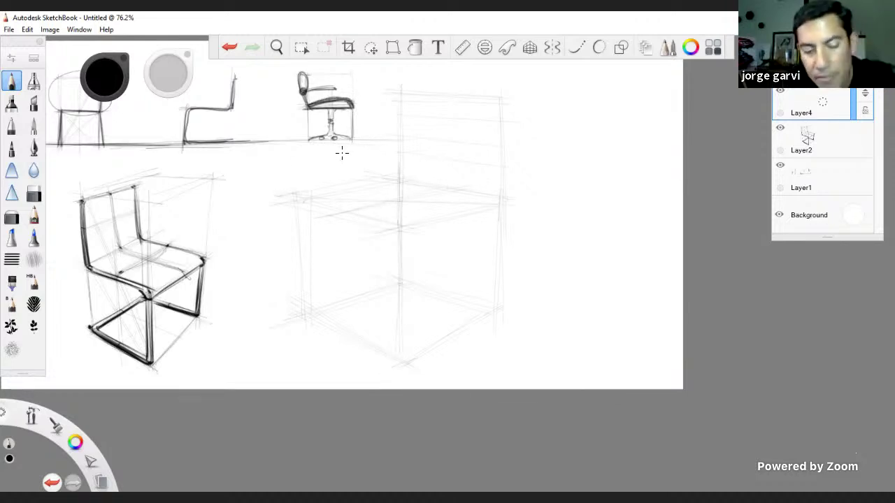
{"action": "key", "text": "ctrl+z"}
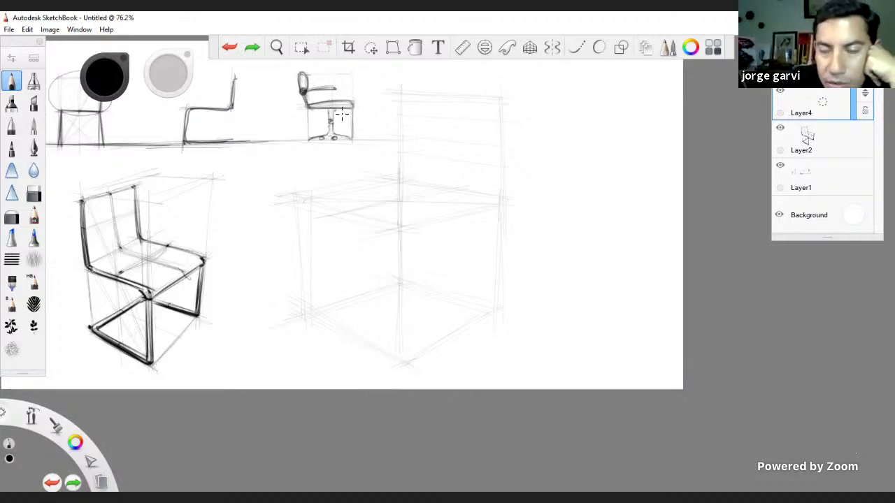
{"action": "left_click_drag", "start_coordinate": [353, 105], "coordinate": [313, 103]}
{"action": "key", "text": "ctrl+z"}
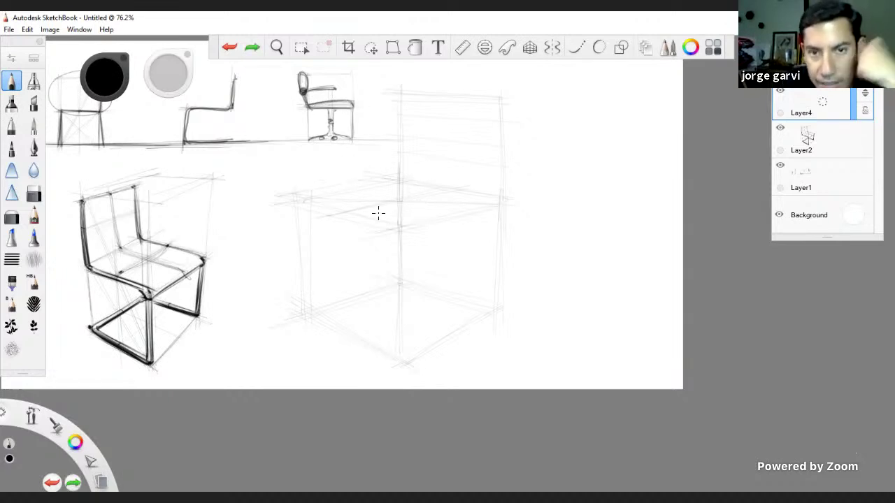
Sketch the cushion's domed cross-section along the centre line of the perspective seat plane.
{"action": "left_click_drag", "start_coordinate": [364, 210], "coordinate": [357, 212]}
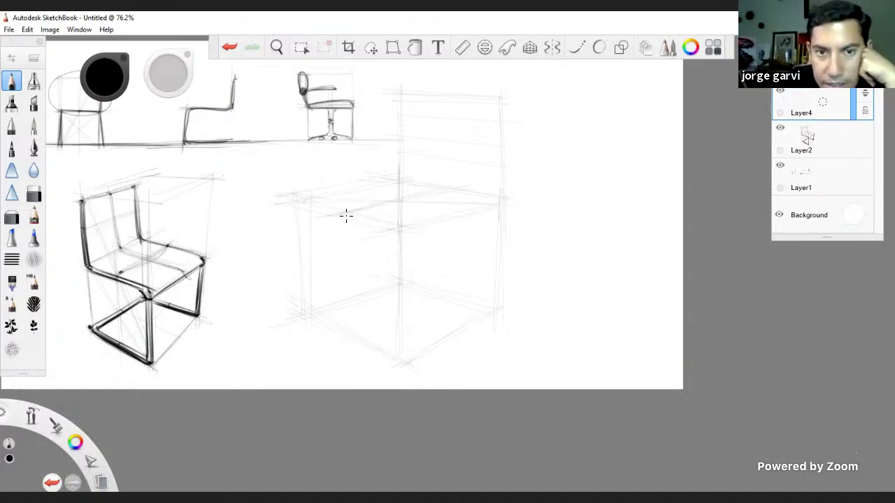
{"action": "left_click_drag", "start_coordinate": [342, 202], "coordinate": [338, 215]}
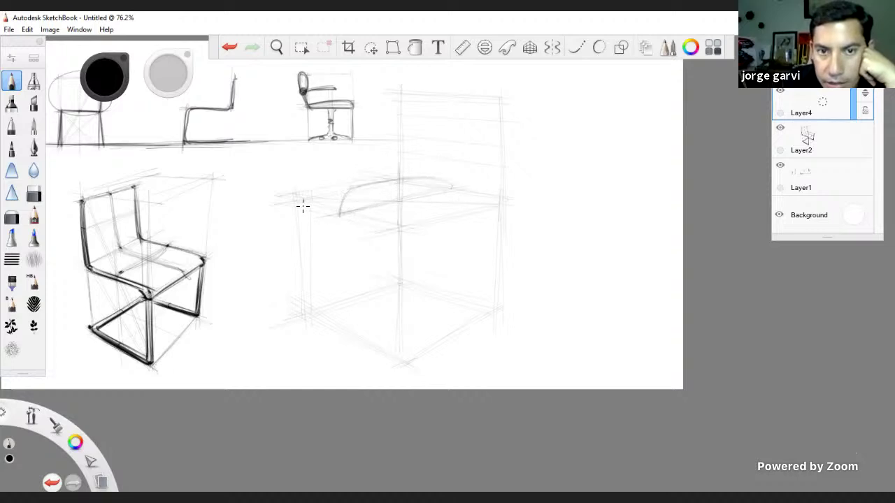
{"action": "left_click_drag", "start_coordinate": [288, 200], "coordinate": [341, 214]}
{"action": "left_click", "coordinate": [399, 231]}
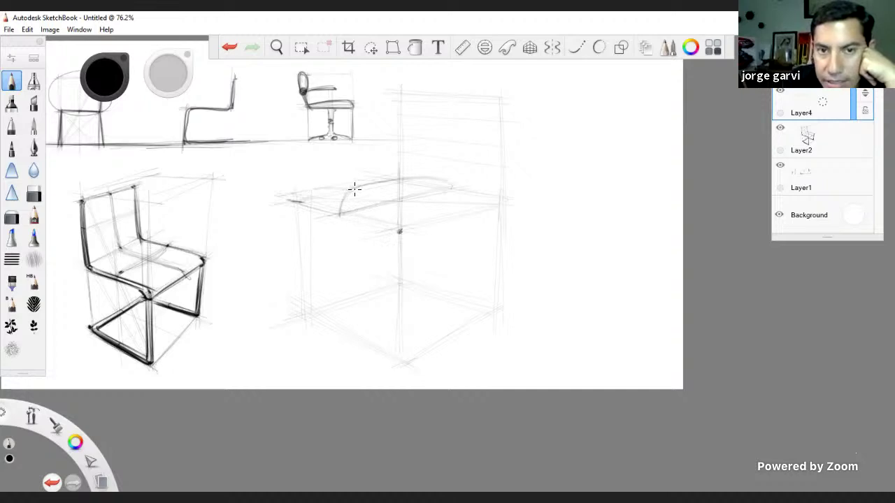
{"action": "mouse_move", "coordinate": [352, 180]}
{"action": "left_mouse_down"}
{"action": "mouse_move", "coordinate": [410, 180]}
{"action": "mouse_move", "coordinate": [400, 177]}
{"action": "mouse_move", "coordinate": [444, 204]}
{"action": "mouse_move", "coordinate": [420, 224]}
{"action": "left_mouse_up"}
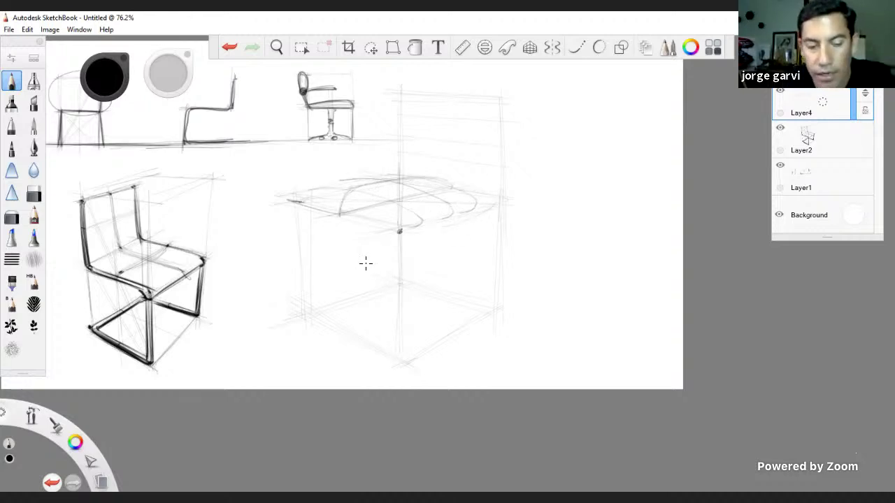
{"action": "key", "text": "ctrl+z"}
{"action": "key", "text": "ctrl+z"}
{"action": "key", "text": "ctrl+z"}
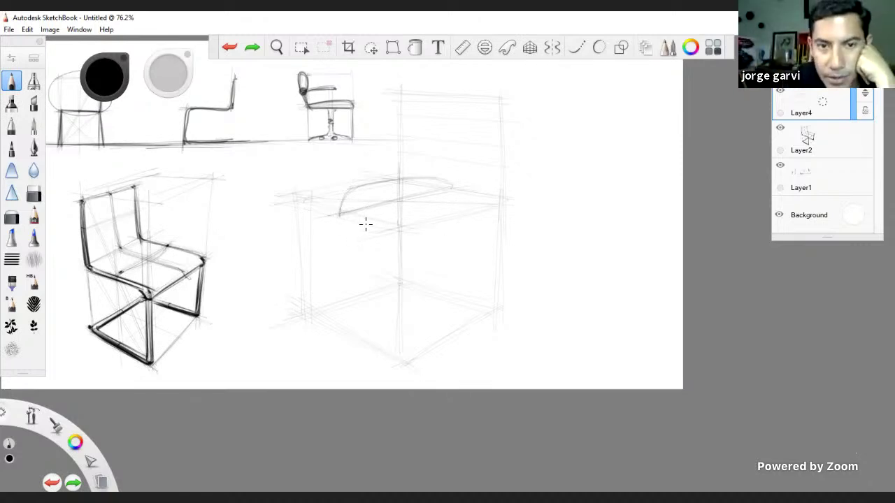
Draw the cushion's lower edge darker, curving from the left seat corner through the near corner to the right corner.
{"action": "left_click_drag", "start_coordinate": [365, 223], "coordinate": [339, 214]}
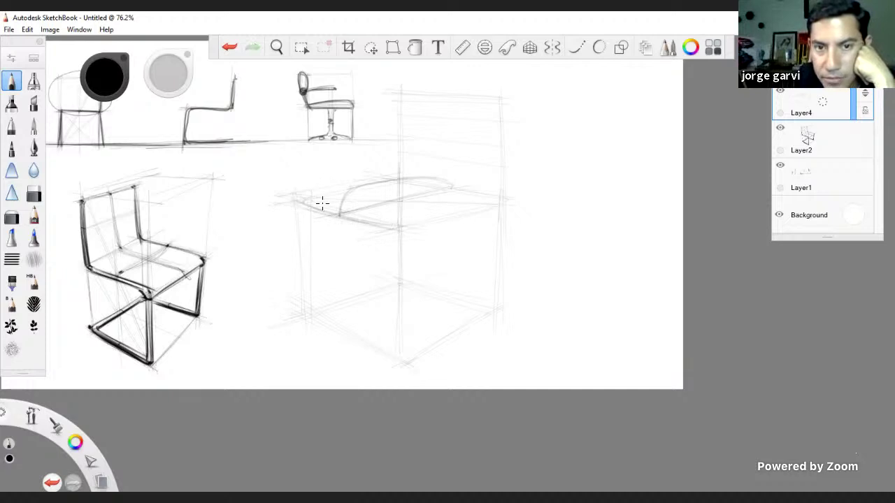
{"action": "left_click_drag", "start_coordinate": [293, 202], "coordinate": [402, 227]}
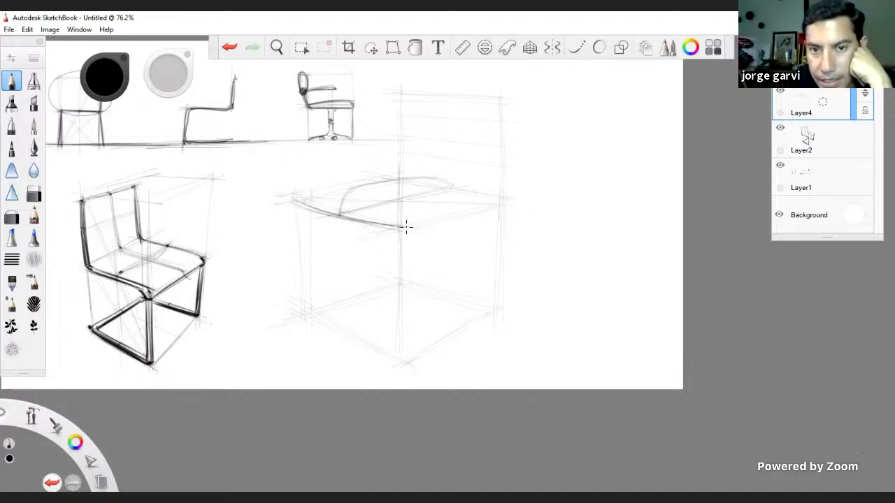
{"action": "left_click_drag", "start_coordinate": [397, 226], "coordinate": [502, 203]}
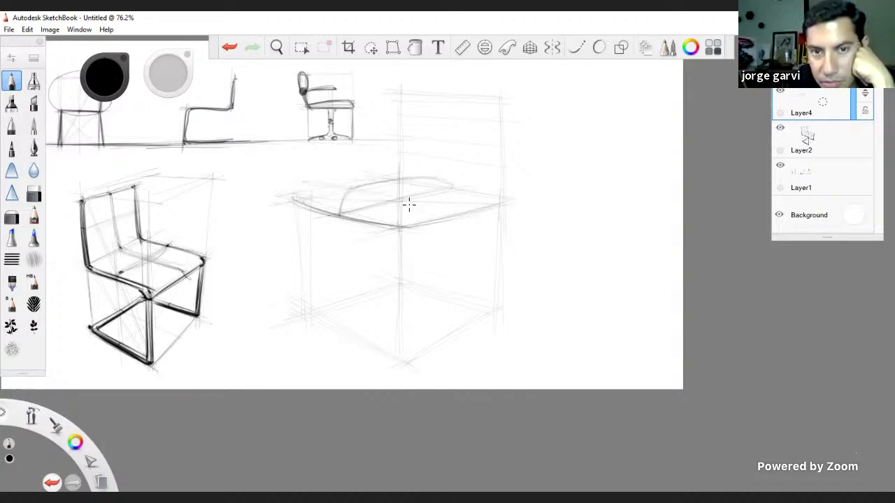
Draw a crossing guide curve over the cushion and its rounded outer contour from the left corner along the far side.
{"action": "left_click_drag", "start_coordinate": [304, 183], "coordinate": [327, 185]}
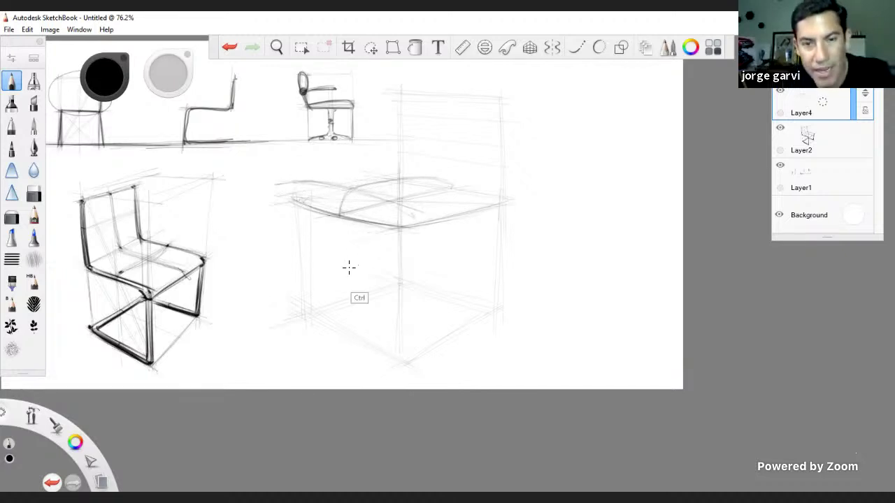
{"action": "key", "text": "ctrl+z"}
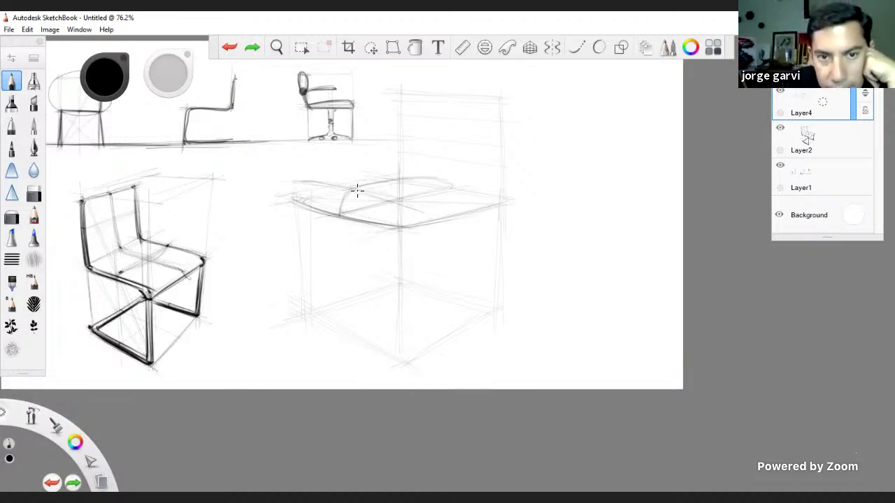
{"action": "left_click_drag", "start_coordinate": [356, 190], "coordinate": [338, 219]}
{"action": "key", "text": "ctrl+z"}
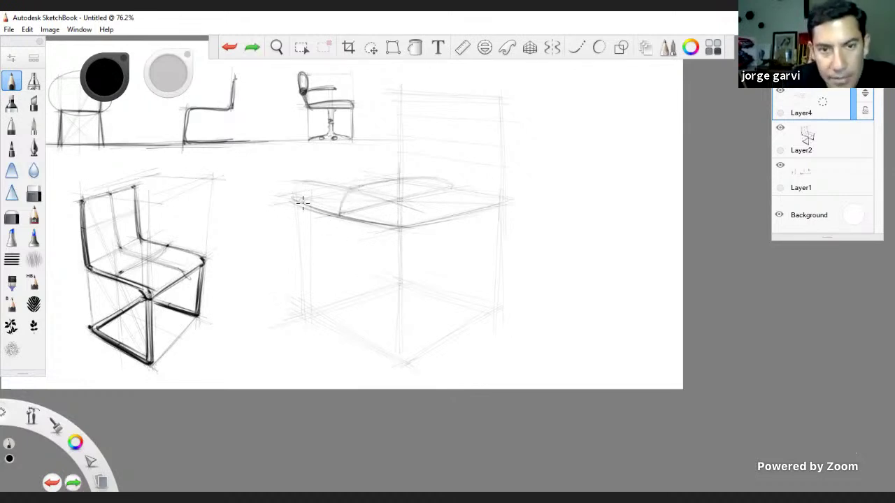
{"action": "left_click_drag", "start_coordinate": [310, 182], "coordinate": [295, 202]}
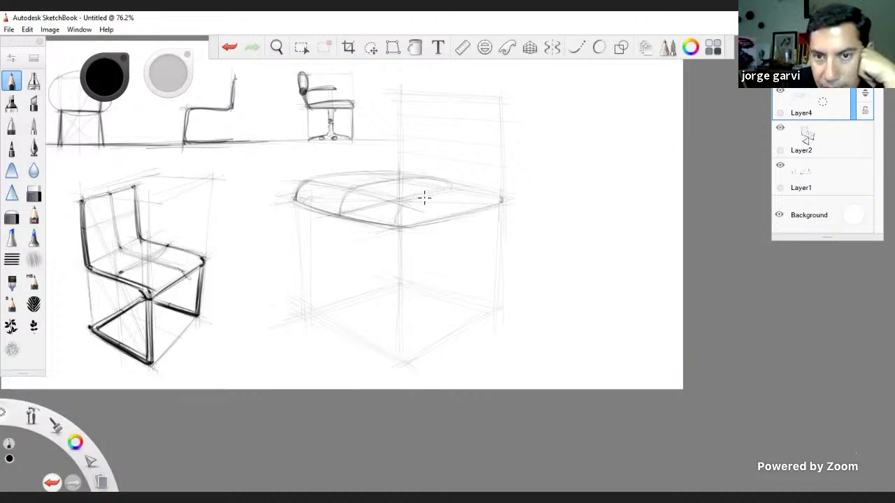
{"action": "mouse_move", "coordinate": [424, 198]}
{"action": "left_mouse_down"}
{"action": "mouse_move", "coordinate": [401, 203]}
{"action": "mouse_move", "coordinate": [391, 218]}
{"action": "mouse_move", "coordinate": [422, 197]}
{"action": "mouse_move", "coordinate": [406, 203]}
{"action": "left_mouse_up"}
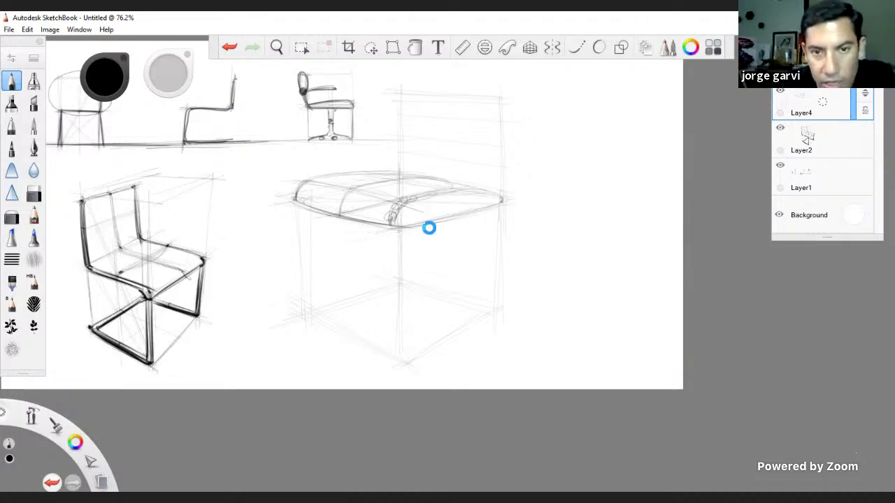
{"action": "key", "text": "ctrl+z"}
{"action": "key", "text": "ctrl+z"}
{"action": "key", "text": "ctrl+z"}
{"action": "key", "text": "ctrl+z"}
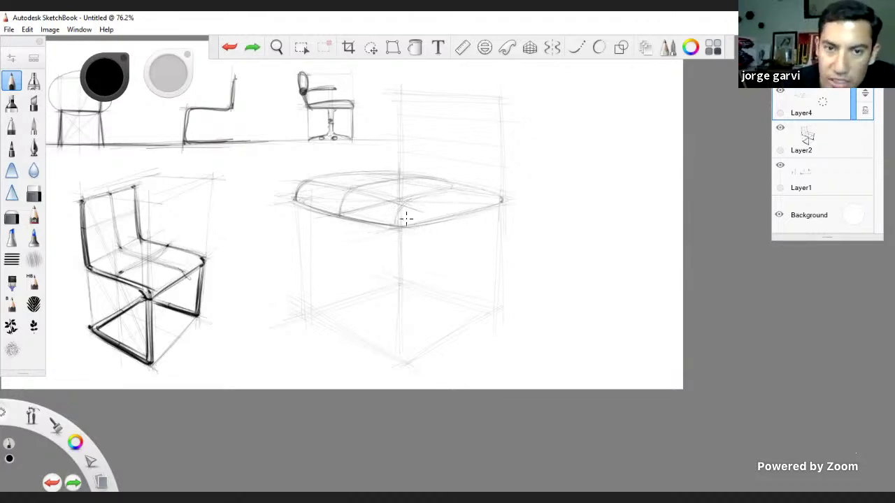
Sketch a small curved cross-section mark at the seat's centre and strengthen the cushion's lower edge between the right and near corners.
{"action": "mouse_move", "coordinate": [457, 188]}
{"action": "left_mouse_down"}
{"action": "mouse_move", "coordinate": [390, 229]}
{"action": "mouse_move", "coordinate": [400, 200]}
{"action": "left_mouse_up"}
{"action": "key", "text": "ctrl+z"}
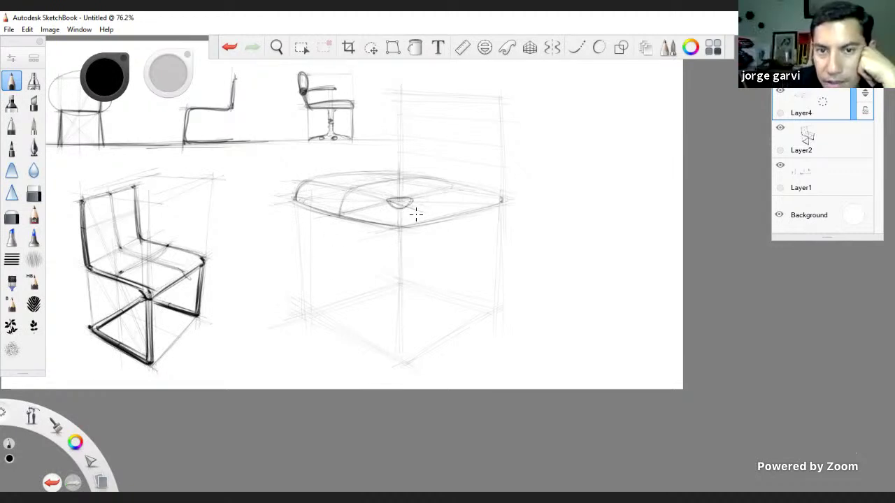
{"action": "mouse_move", "coordinate": [412, 198]}
{"action": "left_mouse_down"}
{"action": "mouse_move", "coordinate": [399, 205]}
{"action": "mouse_move", "coordinate": [411, 202]}
{"action": "left_mouse_up"}
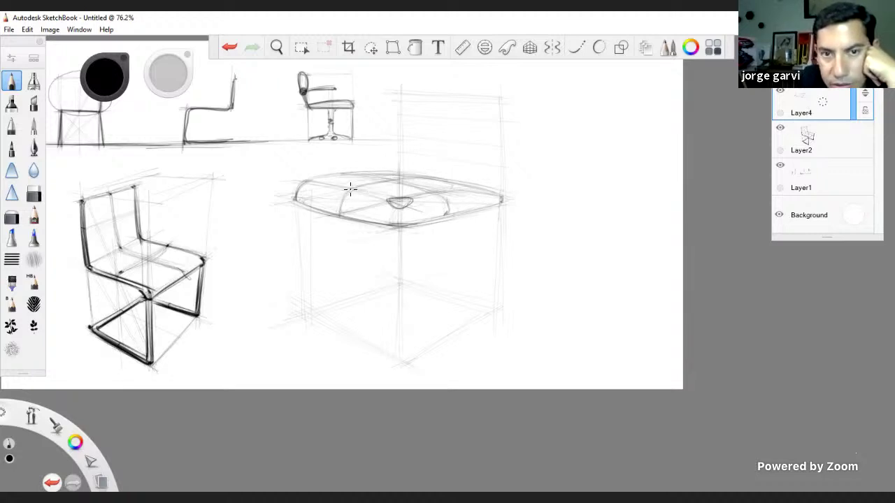
{"action": "left_click_drag", "start_coordinate": [471, 180], "coordinate": [290, 243]}
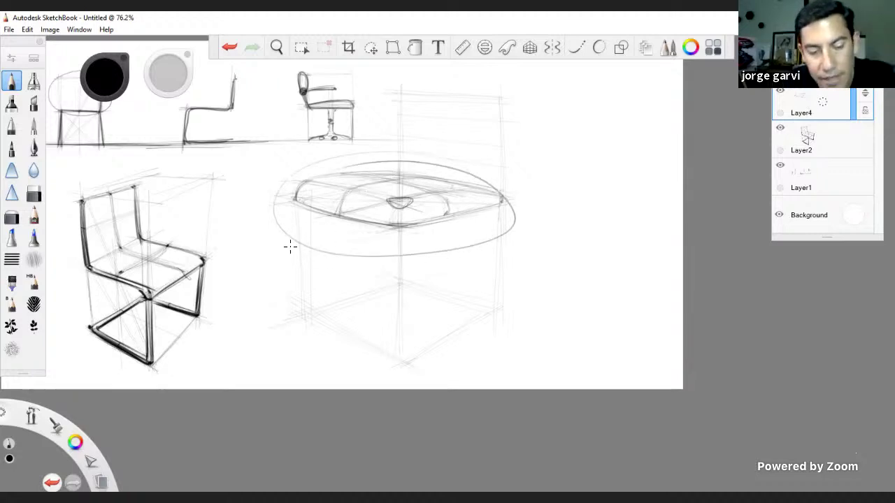
{"action": "key", "text": "ctrl+z"}
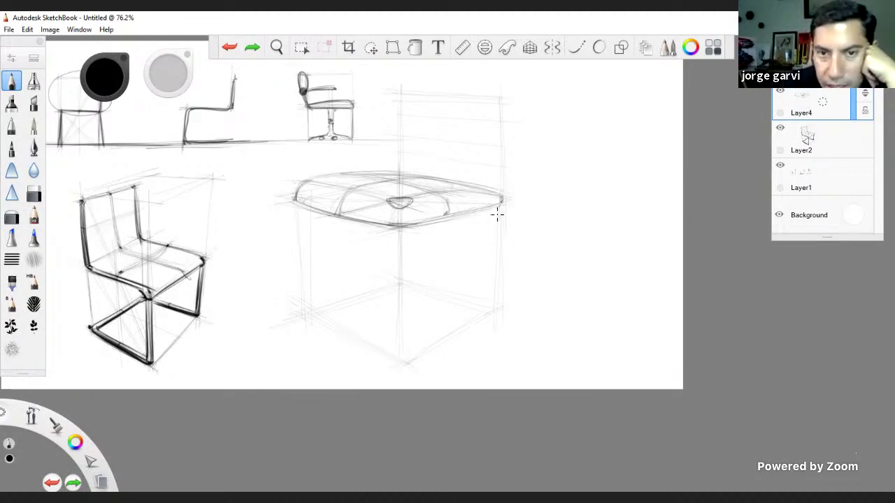
{"action": "left_click_drag", "start_coordinate": [497, 194], "coordinate": [503, 204]}
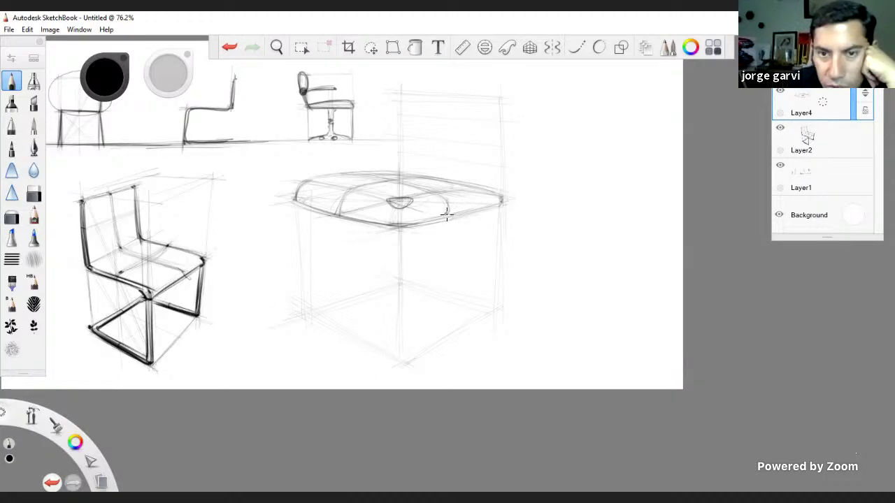
{"action": "mouse_move", "coordinate": [438, 219]}
{"action": "left_mouse_down"}
{"action": "mouse_move", "coordinate": [504, 205]}
{"action": "mouse_move", "coordinate": [417, 224]}
{"action": "left_mouse_up"}
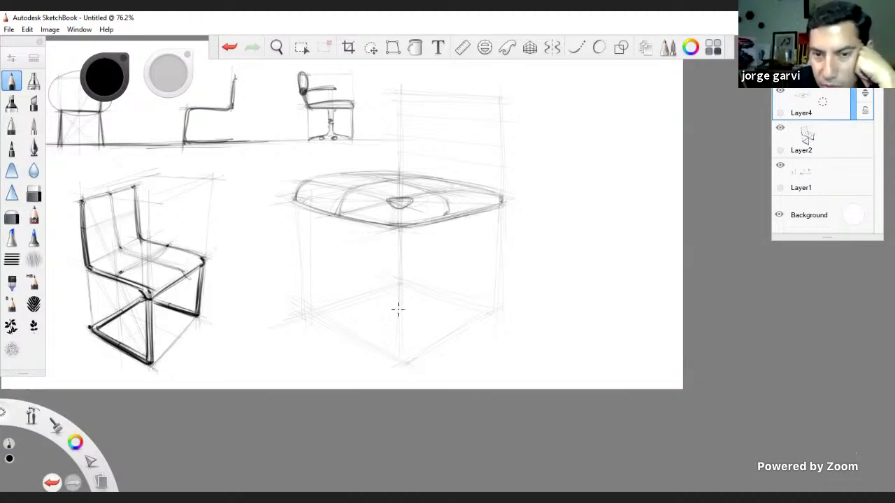
{"action": "mouse_move", "coordinate": [353, 297]}
{"action": "left_mouse_down"}
{"action": "mouse_move", "coordinate": [448, 323]}
{"action": "mouse_move", "coordinate": [430, 326]}
{"action": "mouse_move", "coordinate": [557, 296]}
{"action": "mouse_move", "coordinate": [350, 285]}
{"action": "mouse_move", "coordinate": [375, 261]}
{"action": "left_mouse_up"}
{"action": "mouse_move", "coordinate": [541, 284]}
{"action": "left_mouse_down"}
{"action": "mouse_move", "coordinate": [462, 253]}
{"action": "mouse_move", "coordinate": [348, 273]}
{"action": "left_mouse_up"}
{"action": "left_click_drag", "start_coordinate": [448, 260], "coordinate": [365, 288]}
{"action": "left_click_drag", "start_coordinate": [399, 260], "coordinate": [493, 312]}
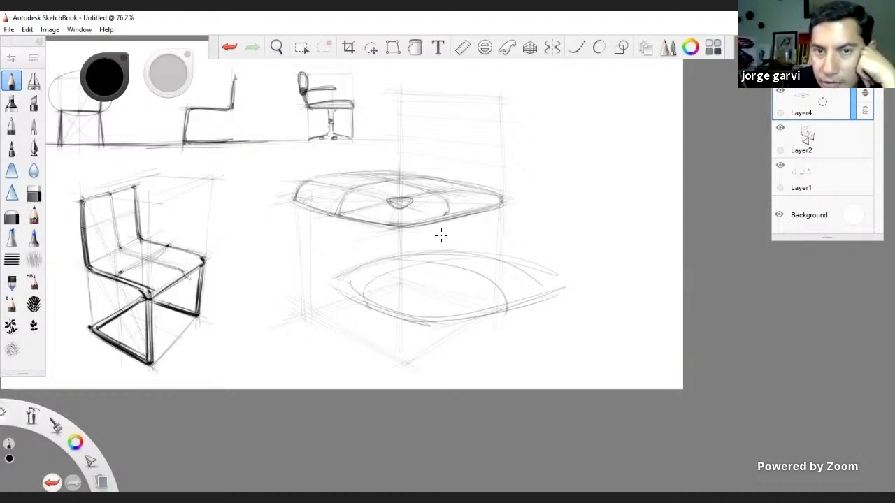
{"action": "key", "text": "ctrl+z"}
{"action": "key", "text": "ctrl+z"}
{"action": "key", "text": "ctrl+z"}
{"action": "key", "text": "ctrl+z"}
{"action": "key", "text": "ctrl+z"}
{"action": "key", "text": "ctrl+z"}
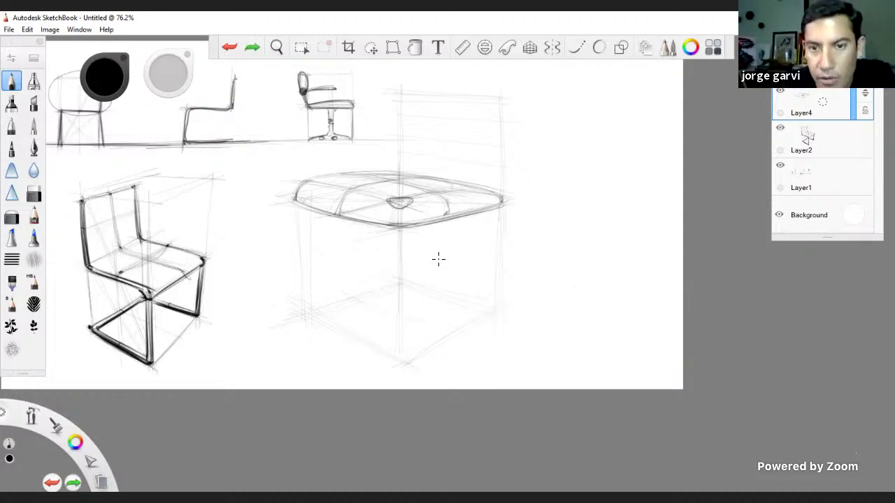
Darken the cushion's lower edge beside the near corner and its rounded contour at the left corner.
{"action": "left_click_drag", "start_coordinate": [476, 172], "coordinate": [504, 189]}
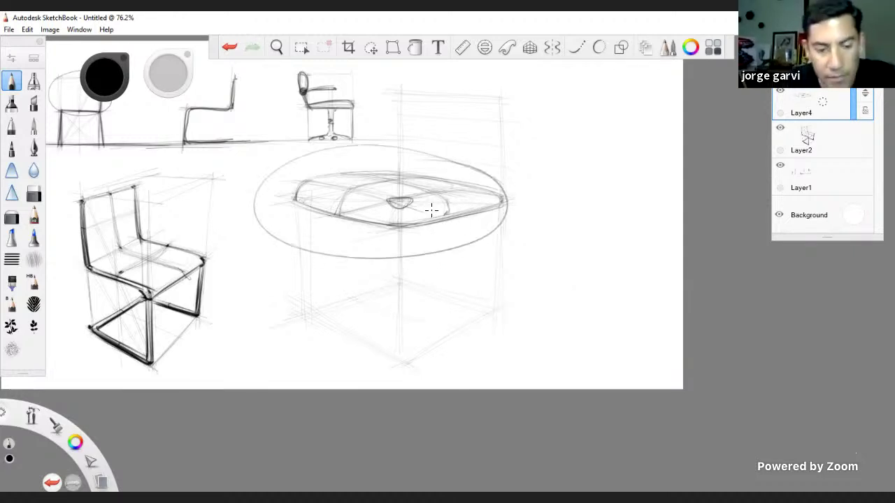
{"action": "key", "text": "ctrl+z"}
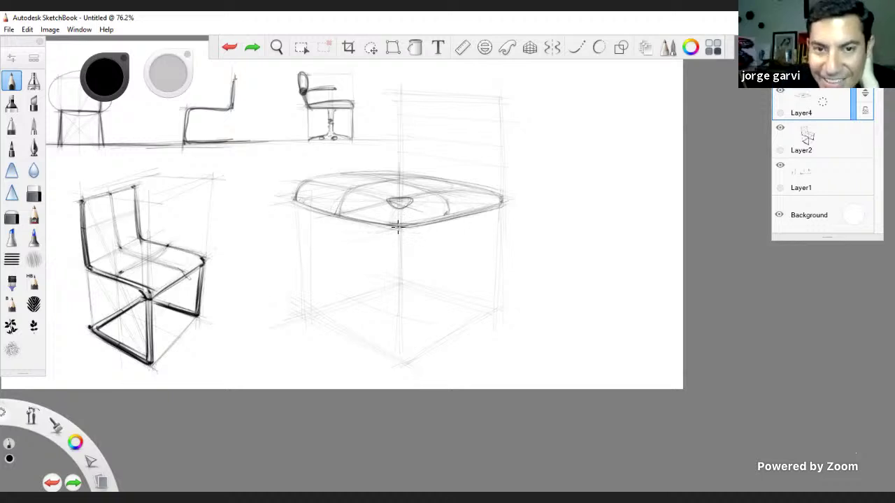
{"action": "mouse_move", "coordinate": [399, 227]}
{"action": "left_mouse_down"}
{"action": "mouse_move", "coordinate": [390, 226]}
{"action": "mouse_move", "coordinate": [442, 219]}
{"action": "left_mouse_up"}
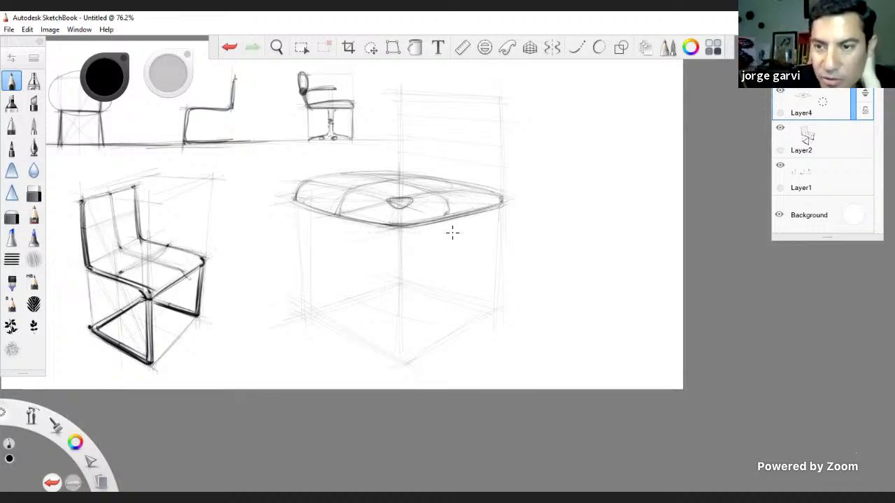
{"action": "left_click_drag", "start_coordinate": [295, 199], "coordinate": [312, 182]}
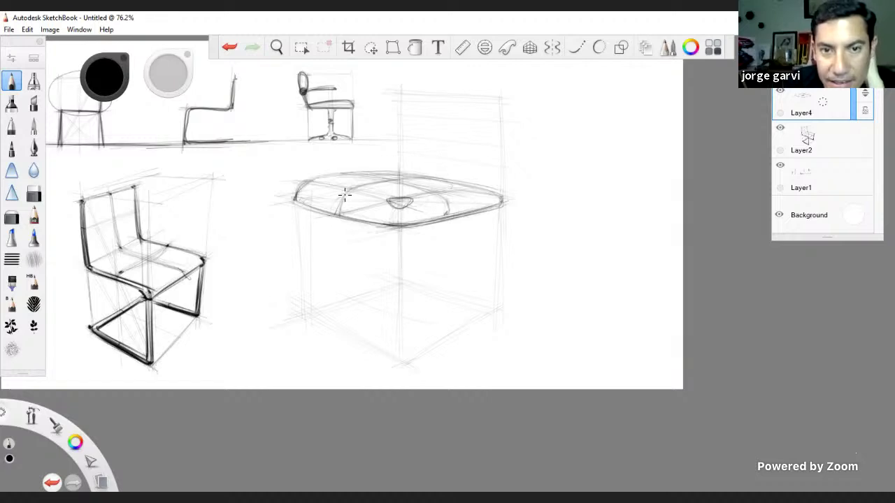
{"action": "mouse_move", "coordinate": [314, 77]}
{"action": "left_mouse_down"}
{"action": "mouse_move", "coordinate": [283, 91]}
{"action": "mouse_move", "coordinate": [314, 76]}
{"action": "left_mouse_up"}
{"action": "key", "text": "ctrl+z"}
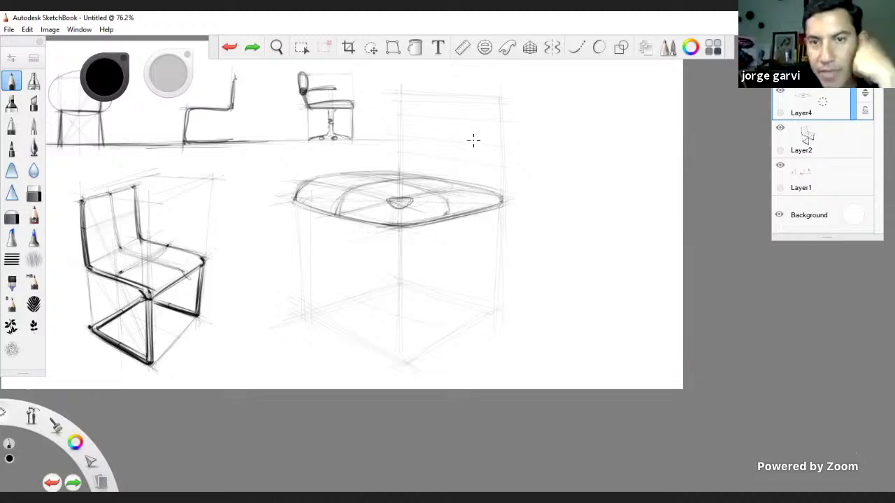
{"action": "key", "text": "ctrl+y"}
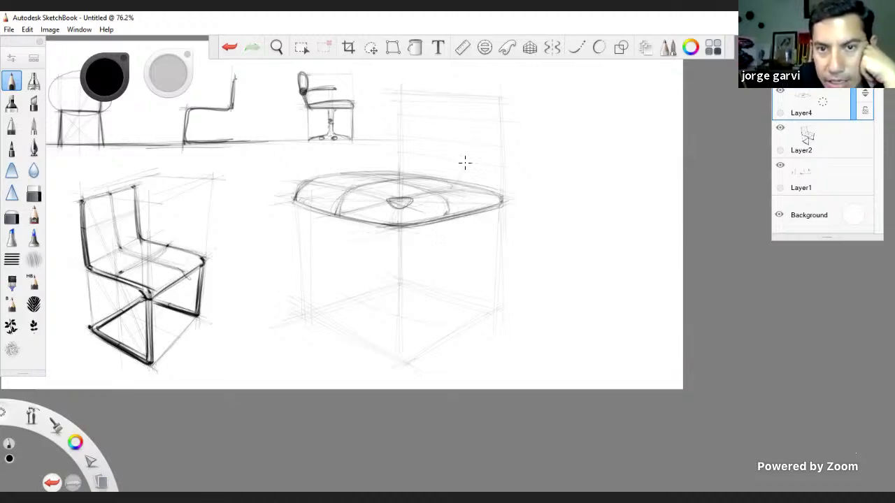
Sketch the backrest's slanted guide lines rising from the rear of the seat and its bulging profile along the centre line.
{"action": "left_click_drag", "start_coordinate": [462, 165], "coordinate": [467, 101]}
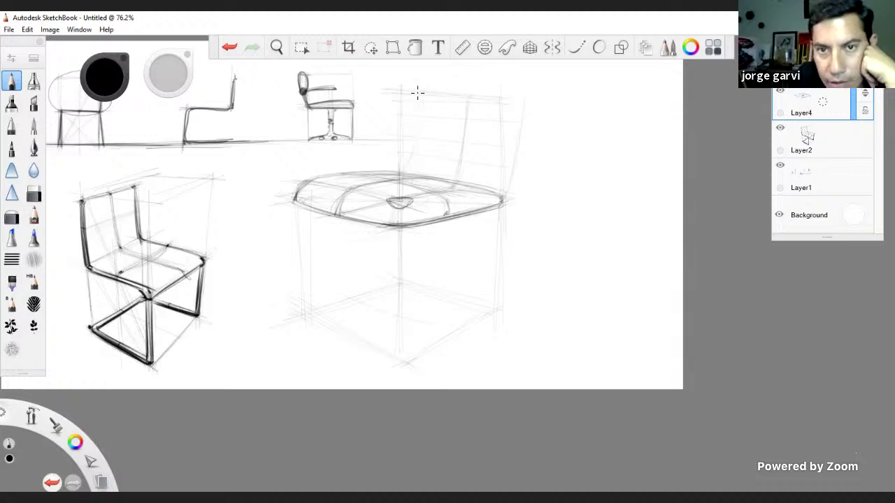
{"action": "mouse_move", "coordinate": [437, 96]}
{"action": "left_mouse_down"}
{"action": "mouse_move", "coordinate": [478, 87]}
{"action": "mouse_move", "coordinate": [471, 149]}
{"action": "mouse_move", "coordinate": [413, 115]}
{"action": "mouse_move", "coordinate": [437, 96]}
{"action": "left_mouse_up"}
{"action": "key", "text": "ctrl+z"}
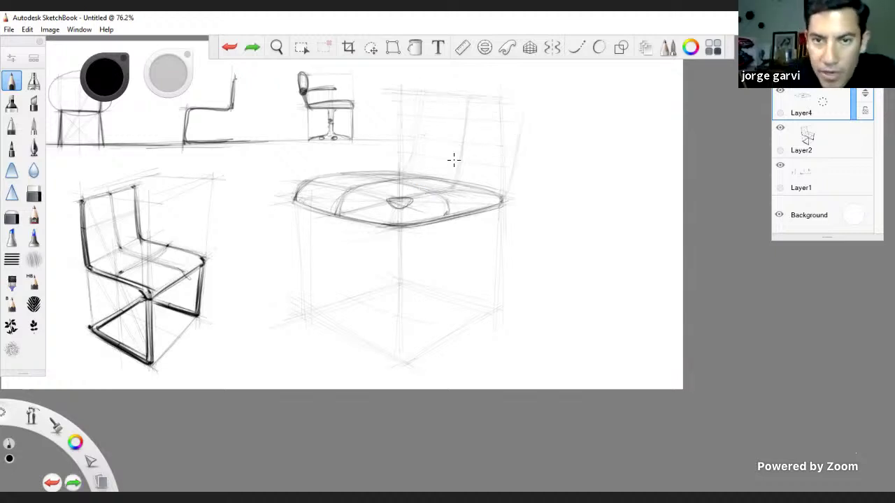
{"action": "left_click_drag", "start_coordinate": [468, 108], "coordinate": [469, 107]}
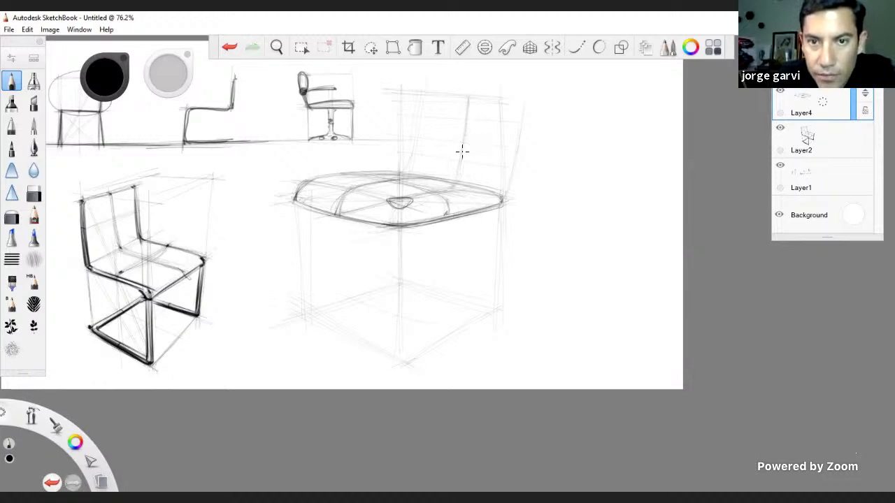
{"action": "left_click_drag", "start_coordinate": [380, 207], "coordinate": [443, 188]}
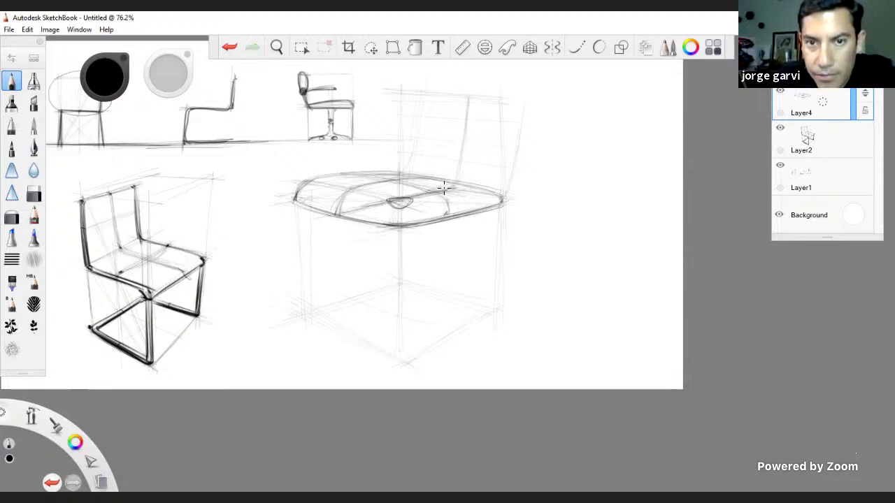
{"action": "key", "text": "ctrl+z"}
{"action": "left_click_drag", "start_coordinate": [467, 100], "coordinate": [466, 94]}
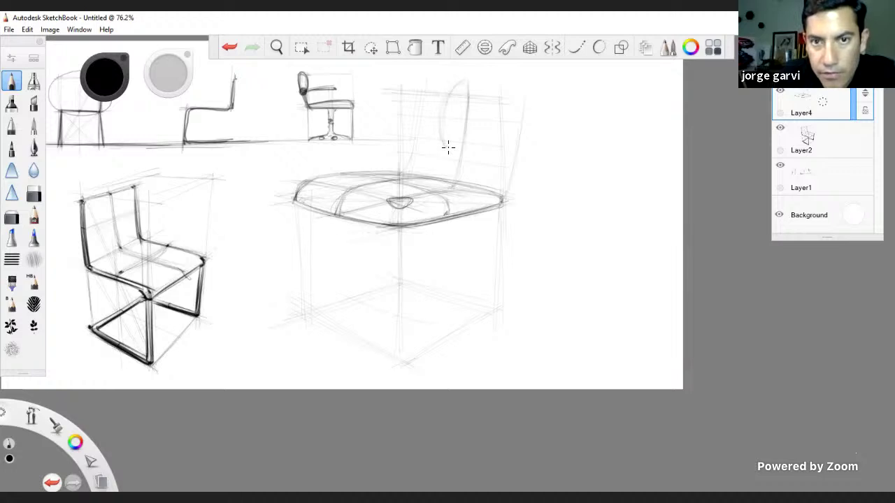
Draw the backrest's upper and lower edges through the centre profile and its curved right side.
{"action": "mouse_move", "coordinate": [448, 146]}
{"action": "left_mouse_down"}
{"action": "mouse_move", "coordinate": [455, 91]}
{"action": "mouse_move", "coordinate": [449, 145]}
{"action": "mouse_move", "coordinate": [494, 157]}
{"action": "left_mouse_up"}
{"action": "left_click_drag", "start_coordinate": [409, 141], "coordinate": [504, 155]}
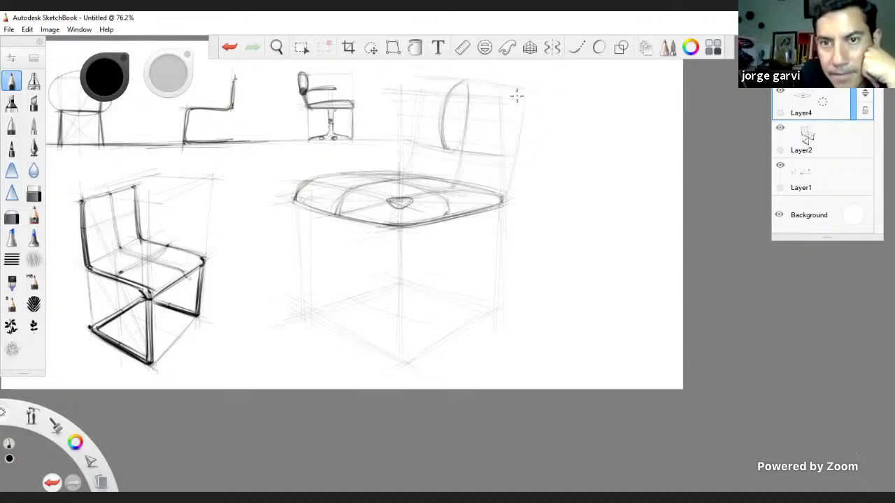
{"action": "left_click_drag", "start_coordinate": [526, 99], "coordinate": [516, 155]}
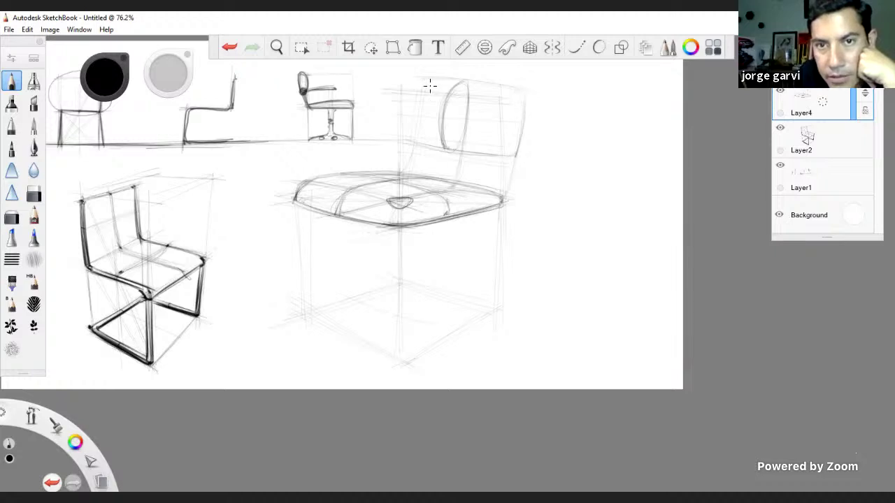
{"action": "left_click_drag", "start_coordinate": [424, 84], "coordinate": [414, 140]}
{"action": "left_click_drag", "start_coordinate": [467, 83], "coordinate": [457, 151]}
{"action": "left_click_drag", "start_coordinate": [428, 119], "coordinate": [463, 127]}
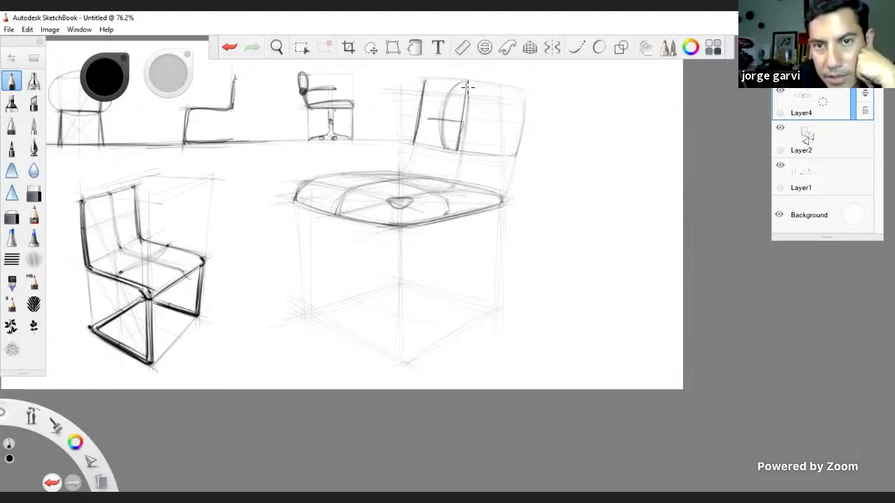
{"action": "key", "text": "ctrl+z"}
{"action": "key", "text": "ctrl+z"}
{"action": "key", "text": "ctrl+z"}
{"action": "key", "text": "ctrl+z"}
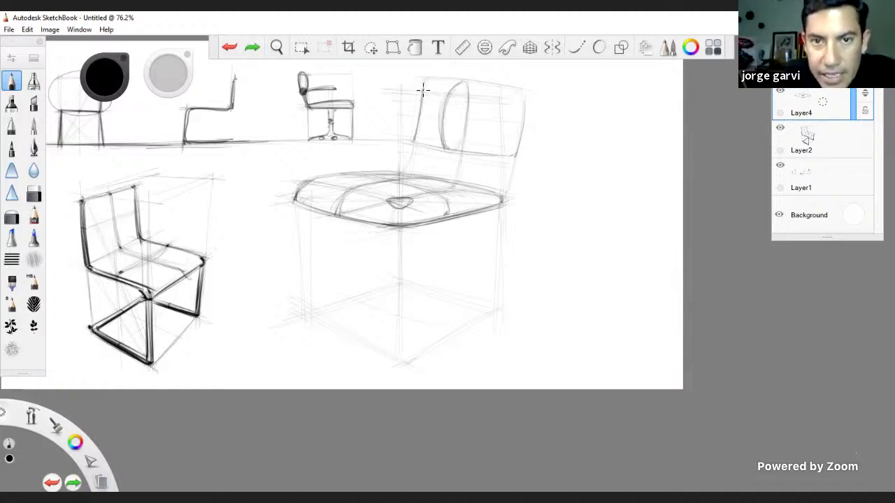
Draw the backrest's rounded left side profile and a small oval at its upper right corner.
{"action": "mouse_move", "coordinate": [425, 81]}
{"action": "left_mouse_down"}
{"action": "mouse_move", "coordinate": [403, 102]}
{"action": "mouse_move", "coordinate": [423, 81]}
{"action": "mouse_move", "coordinate": [406, 131]}
{"action": "mouse_move", "coordinate": [420, 83]}
{"action": "mouse_move", "coordinate": [410, 120]}
{"action": "mouse_move", "coordinate": [418, 145]}
{"action": "left_mouse_up"}
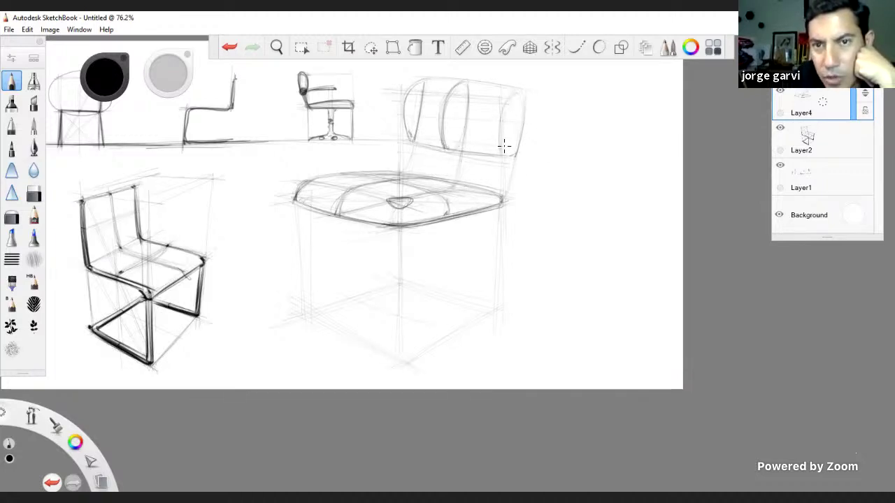
{"action": "left_click_drag", "start_coordinate": [514, 95], "coordinate": [507, 96]}
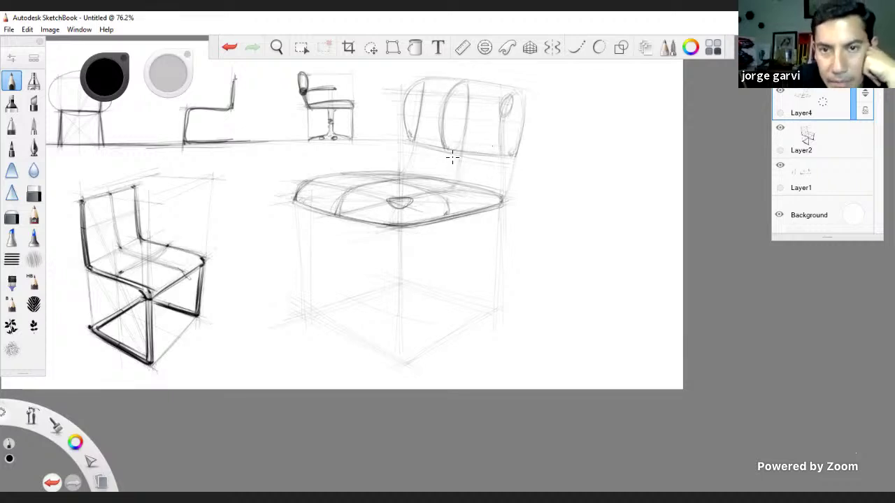
Draw the two side edges of the support connecting the seat to the backrest, with the right edge darker.
{"action": "mouse_move", "coordinate": [450, 153]}
{"action": "left_mouse_down"}
{"action": "mouse_move", "coordinate": [443, 177]}
{"action": "mouse_move", "coordinate": [538, 186]}
{"action": "left_mouse_up"}
{"action": "key", "text": "space"}
{"action": "left_click_drag", "start_coordinate": [504, 204], "coordinate": [457, 297]}
{"action": "mouse_move", "coordinate": [343, 224]}
{"action": "left_mouse_down"}
{"action": "mouse_move", "coordinate": [532, 189]}
{"action": "mouse_move", "coordinate": [392, 241]}
{"action": "mouse_move", "coordinate": [332, 158]}
{"action": "mouse_move", "coordinate": [371, 229]}
{"action": "mouse_move", "coordinate": [440, 294]}
{"action": "mouse_move", "coordinate": [410, 256]}
{"action": "left_mouse_up"}
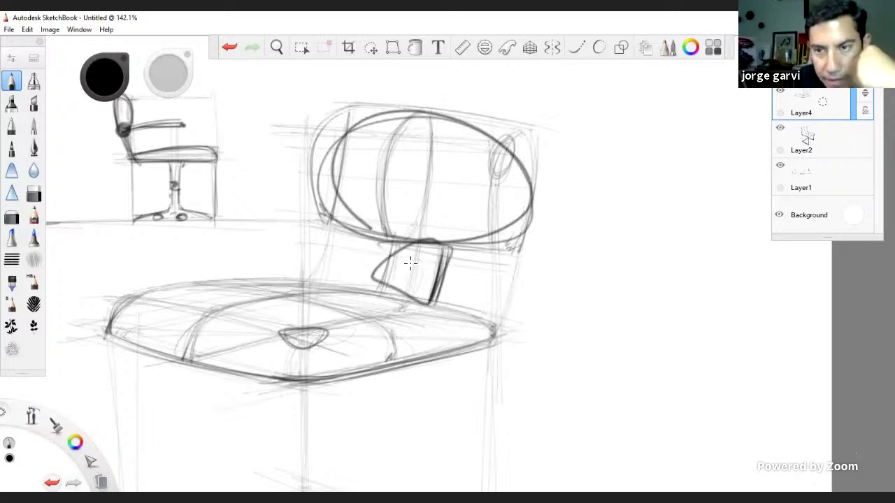
{"action": "key", "text": "ctrl+z"}
{"action": "key", "text": "ctrl+z"}
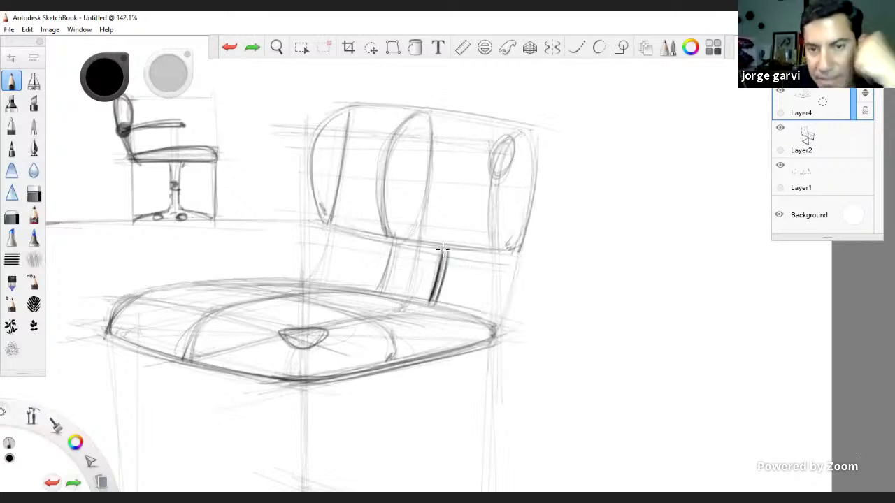
Darken the backrest's lower edge and hatch a shadow beneath it across the top of the support.
{"action": "mouse_move", "coordinate": [330, 220]}
{"action": "left_mouse_down"}
{"action": "mouse_move", "coordinate": [508, 250]}
{"action": "mouse_move", "coordinate": [496, 245]}
{"action": "left_mouse_up"}
{"action": "left_click_drag", "start_coordinate": [394, 252], "coordinate": [445, 261]}
{"action": "mouse_move", "coordinate": [396, 239]}
{"action": "left_mouse_down"}
{"action": "mouse_move", "coordinate": [390, 251]}
{"action": "mouse_move", "coordinate": [429, 243]}
{"action": "mouse_move", "coordinate": [448, 248]}
{"action": "mouse_move", "coordinate": [443, 258]}
{"action": "left_mouse_up"}
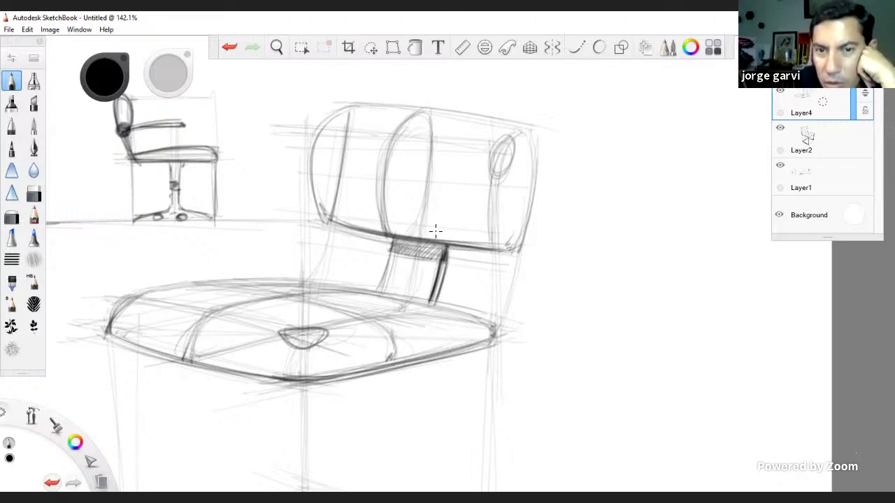
{"action": "mouse_move", "coordinate": [437, 219]}
{"action": "left_mouse_down"}
{"action": "mouse_move", "coordinate": [451, 231]}
{"action": "mouse_move", "coordinate": [409, 275]}
{"action": "left_mouse_up"}
{"action": "key", "text": "ctrl+z"}
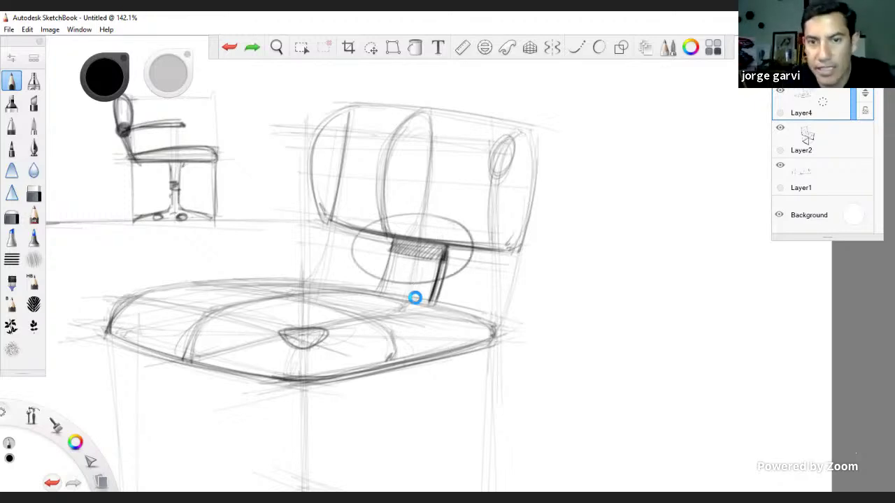
{"action": "mouse_move", "coordinate": [529, 141]}
{"action": "left_mouse_down"}
{"action": "mouse_move", "coordinate": [336, 222]}
{"action": "mouse_move", "coordinate": [521, 137]}
{"action": "left_mouse_up"}
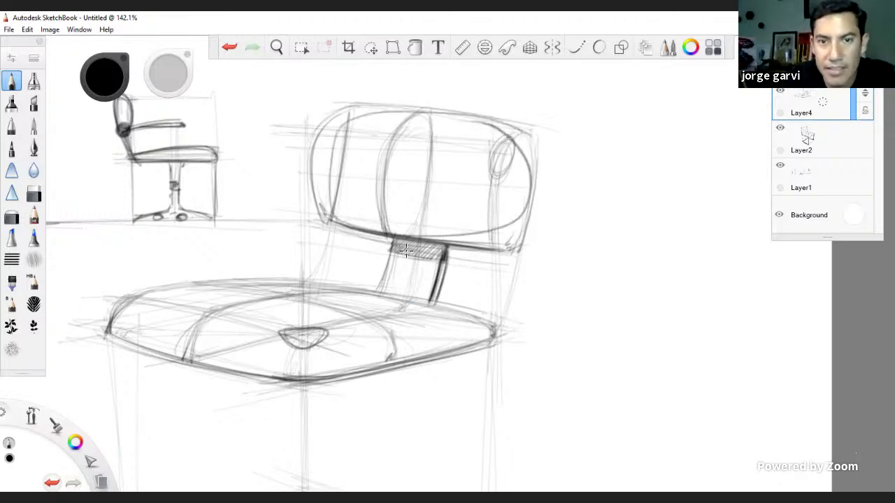
{"action": "mouse_move", "coordinate": [413, 235]}
{"action": "left_mouse_down"}
{"action": "mouse_move", "coordinate": [380, 290]}
{"action": "mouse_move", "coordinate": [413, 240]}
{"action": "mouse_move", "coordinate": [415, 280]}
{"action": "left_mouse_up"}
{"action": "key", "text": "ctrl+z"}
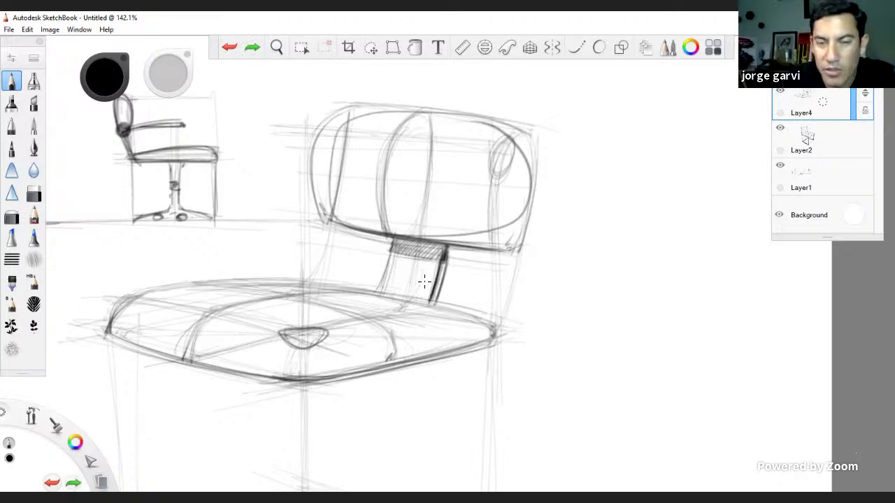
{"action": "key", "text": "ctrl+z"}
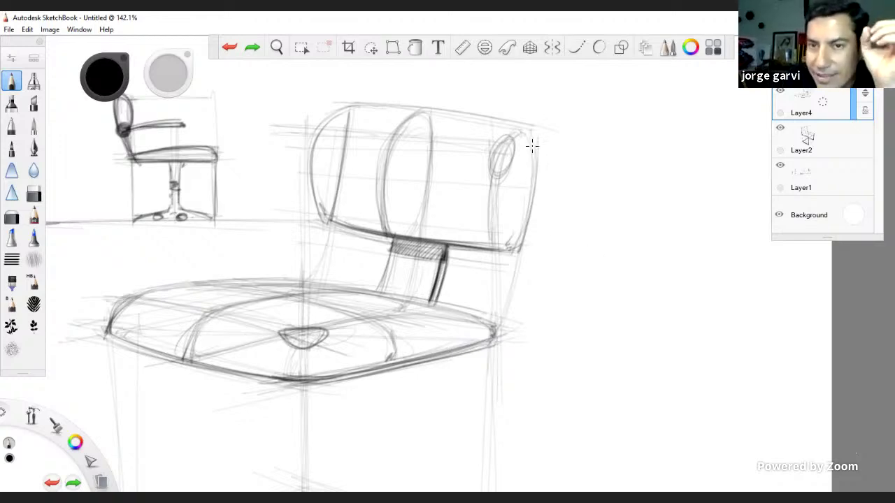
Darken the backrest's upper edge from the left profile to the upper right corner.
{"action": "left_click_drag", "start_coordinate": [524, 132], "coordinate": [529, 137]}
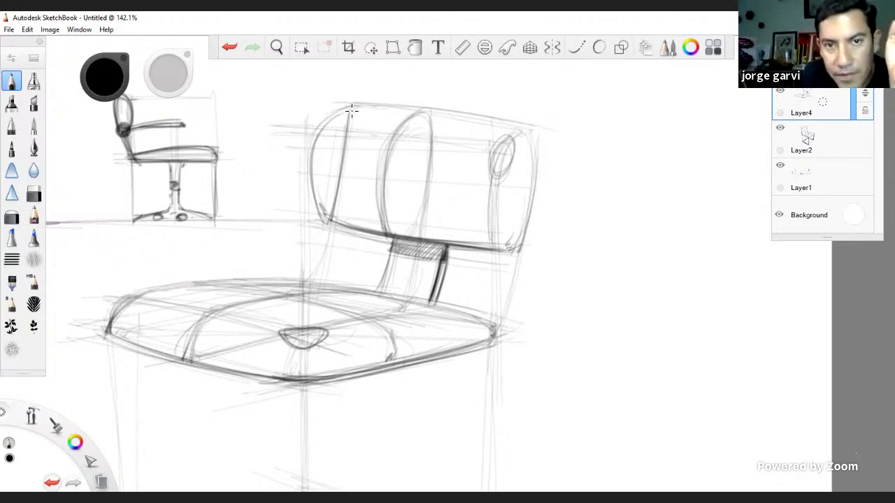
{"action": "mouse_move", "coordinate": [351, 110]}
{"action": "left_mouse_down"}
{"action": "mouse_move", "coordinate": [534, 130]}
{"action": "mouse_move", "coordinate": [535, 172]}
{"action": "left_mouse_up"}
{"action": "left_click_drag", "start_coordinate": [531, 140], "coordinate": [535, 232]}
{"action": "left_click_drag", "start_coordinate": [117, 132], "coordinate": [125, 133]}
{"action": "key", "text": "ctrl+z"}
{"action": "key", "text": "ctrl+z"}
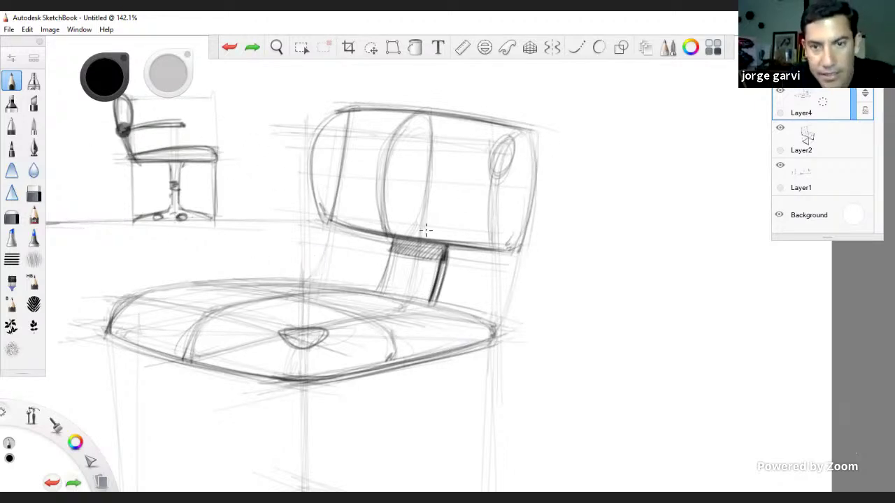
{"action": "mouse_move", "coordinate": [521, 215]}
{"action": "left_mouse_down"}
{"action": "mouse_move", "coordinate": [509, 237]}
{"action": "mouse_move", "coordinate": [535, 202]}
{"action": "mouse_move", "coordinate": [531, 230]}
{"action": "mouse_move", "coordinate": [314, 199]}
{"action": "left_mouse_up"}
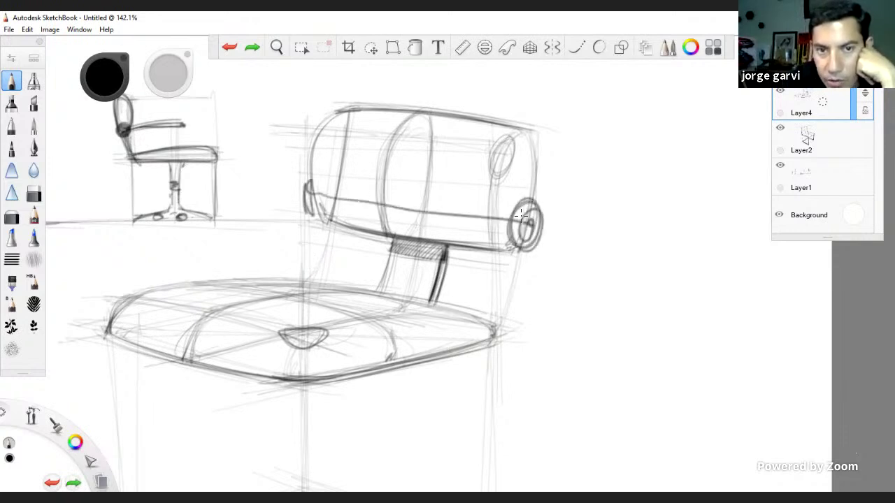
{"action": "key", "text": "ctrl+z"}
{"action": "key", "text": "ctrl+z"}
{"action": "key", "text": "ctrl+z"}
{"action": "key", "text": "ctrl+z"}
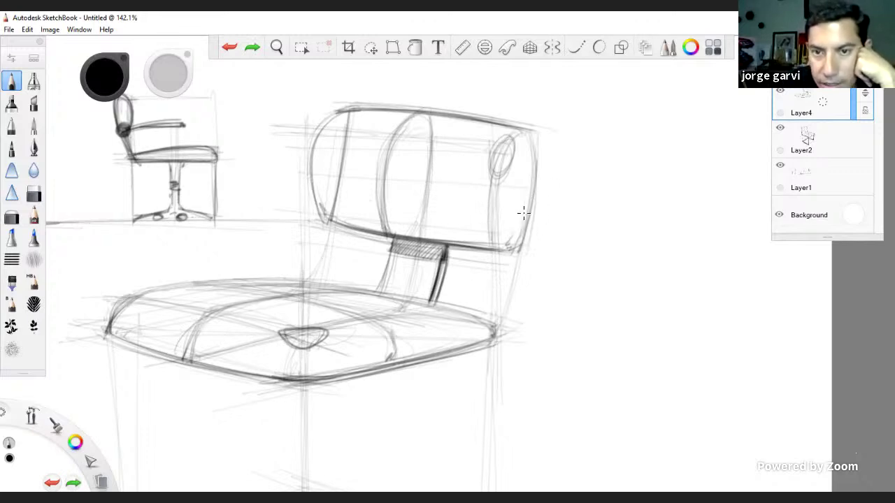
Sketch a light perspective guideline across the lower backrest and draw the double oval armrest pivot at the backrest's lower right corner.
{"action": "left_click_drag", "start_coordinate": [318, 209], "coordinate": [339, 213]}
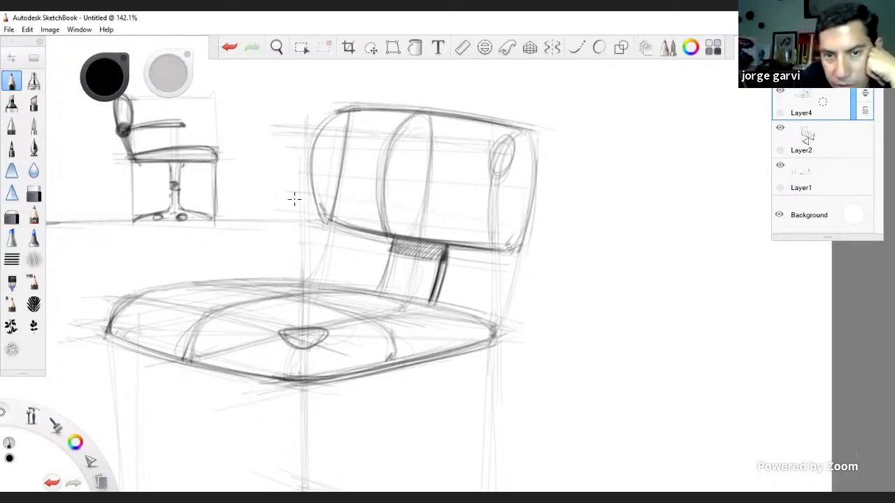
{"action": "left_click_drag", "start_coordinate": [268, 195], "coordinate": [311, 200]}
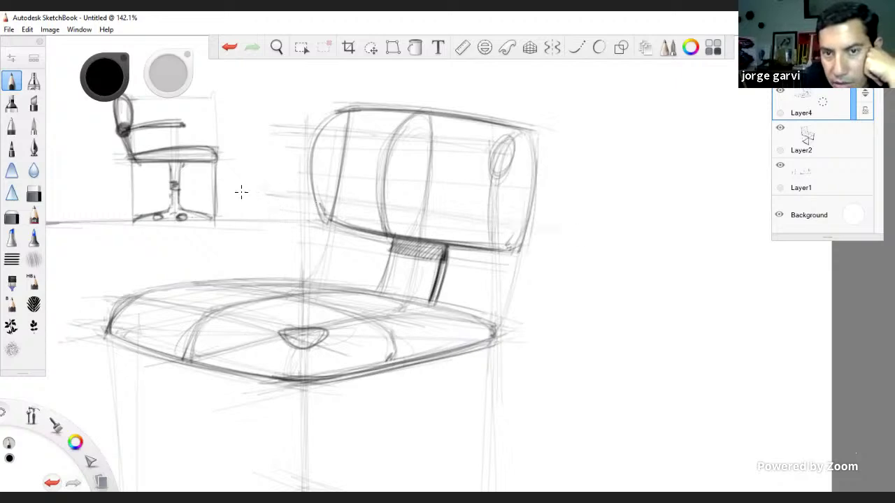
{"action": "left_click_drag", "start_coordinate": [521, 203], "coordinate": [515, 253]}
{"action": "mouse_move", "coordinate": [527, 203]}
{"action": "left_mouse_down"}
{"action": "mouse_move", "coordinate": [506, 228]}
{"action": "mouse_move", "coordinate": [526, 248]}
{"action": "mouse_move", "coordinate": [506, 247]}
{"action": "left_mouse_up"}
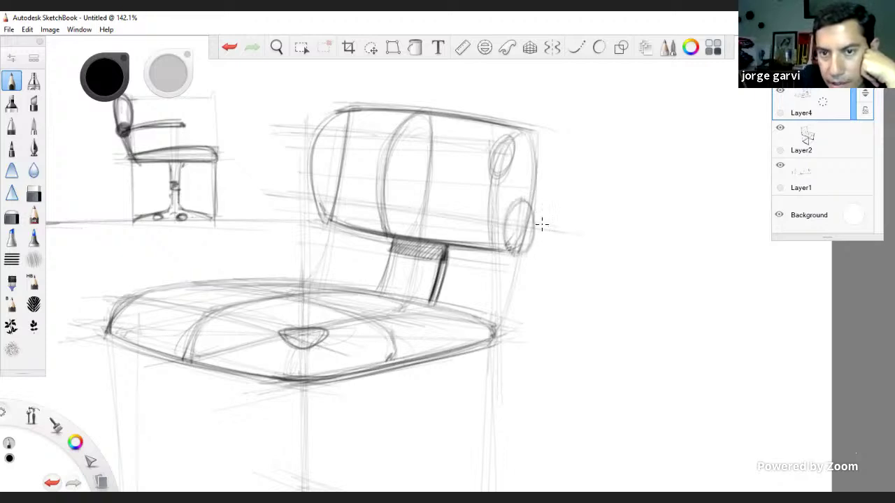
{"action": "mouse_move", "coordinate": [542, 223]}
{"action": "left_mouse_down"}
{"action": "mouse_move", "coordinate": [531, 244]}
{"action": "mouse_move", "coordinate": [529, 210]}
{"action": "mouse_move", "coordinate": [516, 205]}
{"action": "mouse_move", "coordinate": [505, 225]}
{"action": "mouse_move", "coordinate": [513, 252]}
{"action": "mouse_move", "coordinate": [524, 252]}
{"action": "mouse_move", "coordinate": [529, 214]}
{"action": "mouse_move", "coordinate": [536, 226]}
{"action": "mouse_move", "coordinate": [525, 246]}
{"action": "mouse_move", "coordinate": [529, 231]}
{"action": "left_mouse_up"}
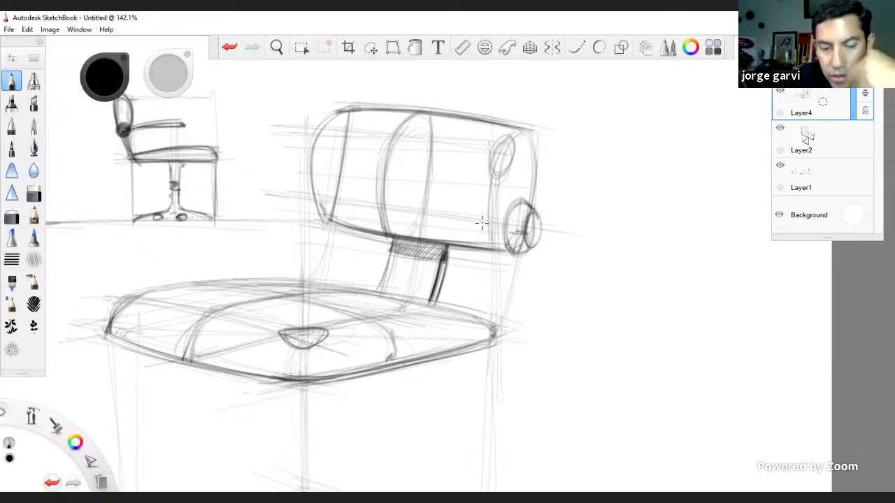
Draw the partly hidden armrest pivot at the backrest's lower left corner and darken the right pivot's outer oval.
{"action": "key", "text": "ctrl+z"}
{"action": "mouse_move", "coordinate": [311, 182]}
{"action": "left_mouse_down"}
{"action": "mouse_move", "coordinate": [312, 224]}
{"action": "mouse_move", "coordinate": [330, 222]}
{"action": "mouse_move", "coordinate": [311, 215]}
{"action": "mouse_move", "coordinate": [309, 203]}
{"action": "left_mouse_up"}
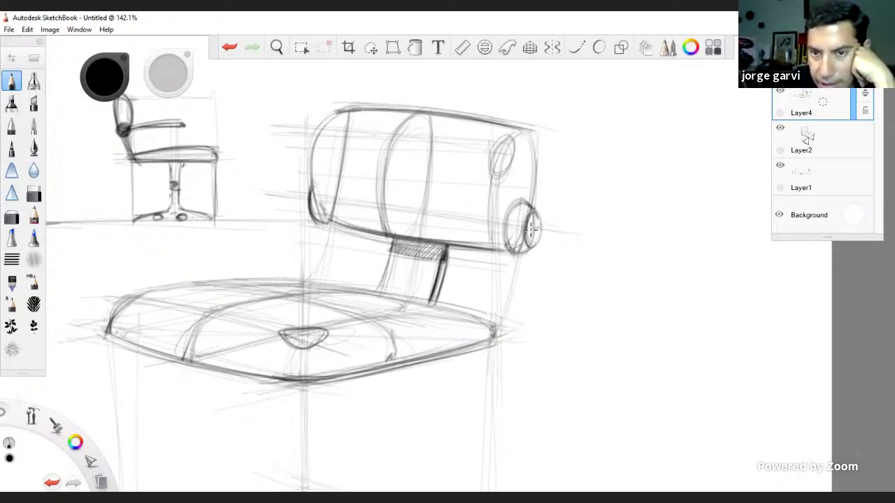
{"action": "left_click_drag", "start_coordinate": [531, 229], "coordinate": [519, 243]}
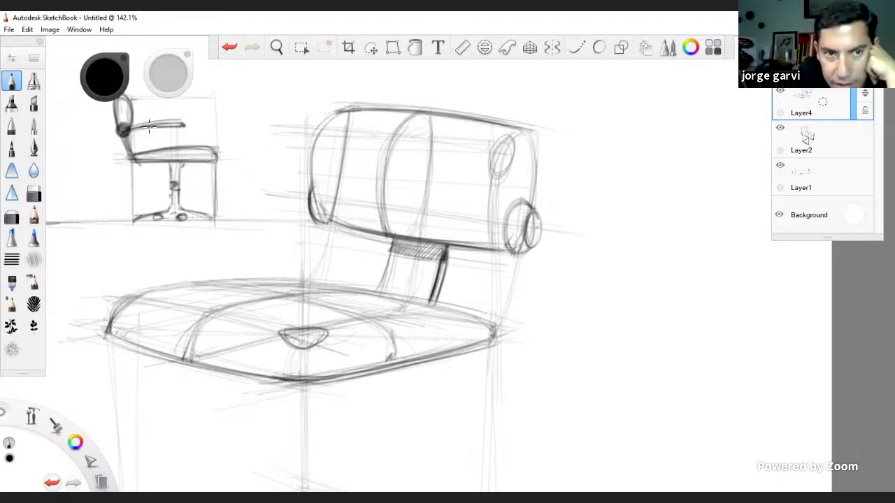
Draw the right armrest's curved upper line from the right pivot across the lower backrest.
{"action": "left_click_drag", "start_coordinate": [112, 134], "coordinate": [224, 116]}
{"action": "key", "text": "ctrl+z"}
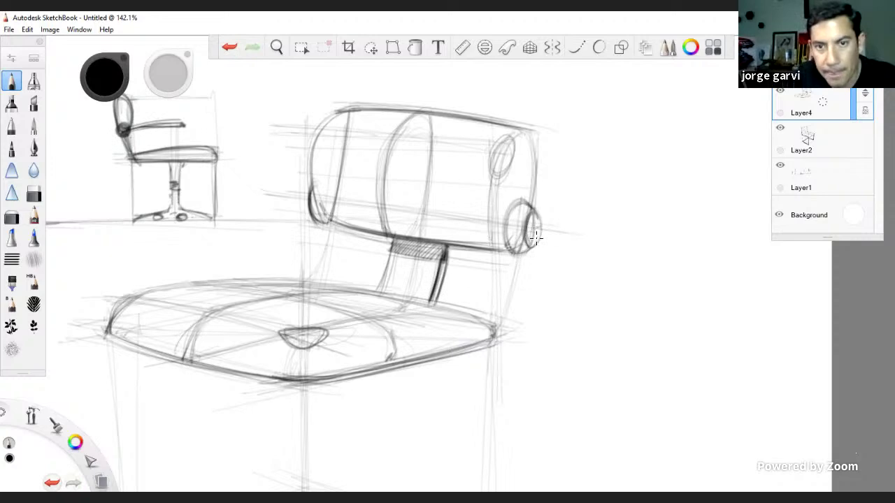
{"action": "mouse_move", "coordinate": [505, 230]}
{"action": "left_mouse_down"}
{"action": "mouse_move", "coordinate": [283, 215]}
{"action": "mouse_move", "coordinate": [408, 216]}
{"action": "mouse_move", "coordinate": [315, 213]}
{"action": "left_mouse_up"}
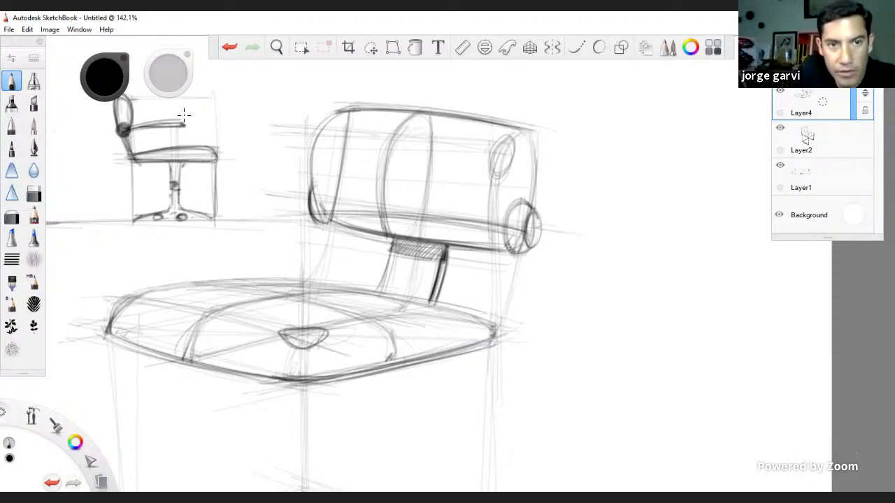
{"action": "left_click_drag", "start_coordinate": [184, 108], "coordinate": [183, 174]}
{"action": "mouse_move", "coordinate": [185, 140]}
{"action": "left_mouse_down"}
{"action": "mouse_move", "coordinate": [184, 158]}
{"action": "mouse_move", "coordinate": [186, 150]}
{"action": "left_mouse_up"}
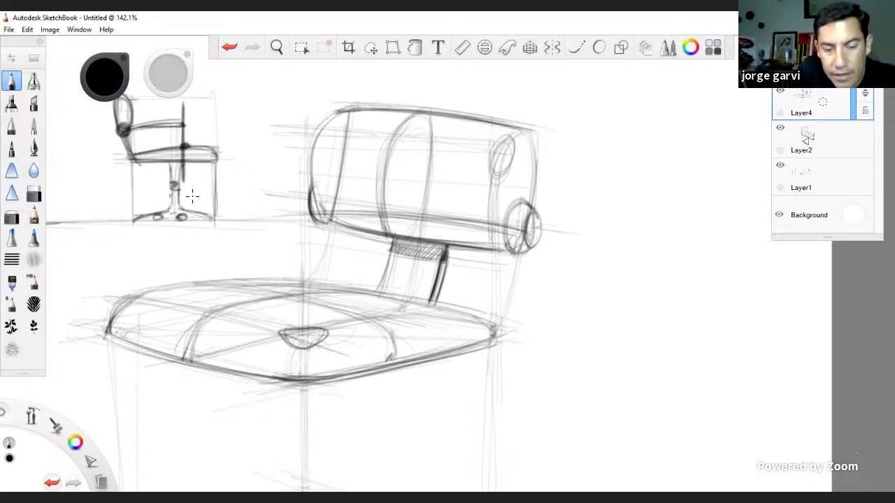
{"action": "key", "text": "ctrl+z"}
{"action": "key", "text": "ctrl+z"}
{"action": "key", "text": "ctrl+z"}
{"action": "key", "text": "ctrl+z"}
{"action": "key", "text": "ctrl+z"}
{"action": "key", "text": "ctrl+z"}
{"action": "key", "text": "ctrl+z"}
{"action": "key", "text": "ctrl+z"}
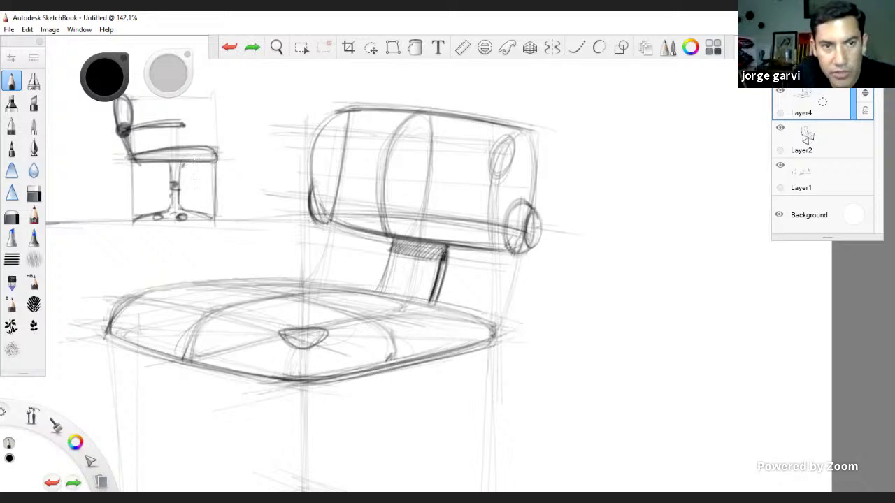
Project the armrest's front end from the side elevation with a vertical guide above the seat's right edge, marking the armrest's end point.
{"action": "left_click_drag", "start_coordinate": [186, 124], "coordinate": [186, 161]}
{"action": "left_click_drag", "start_coordinate": [378, 369], "coordinate": [366, 371]}
{"action": "left_click_drag", "start_coordinate": [373, 193], "coordinate": [365, 370]}
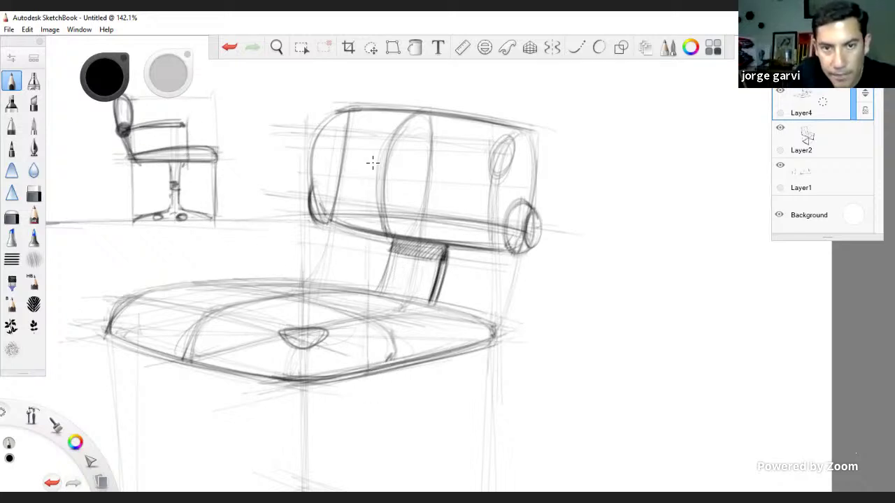
{"action": "left_click_drag", "start_coordinate": [371, 162], "coordinate": [366, 313]}
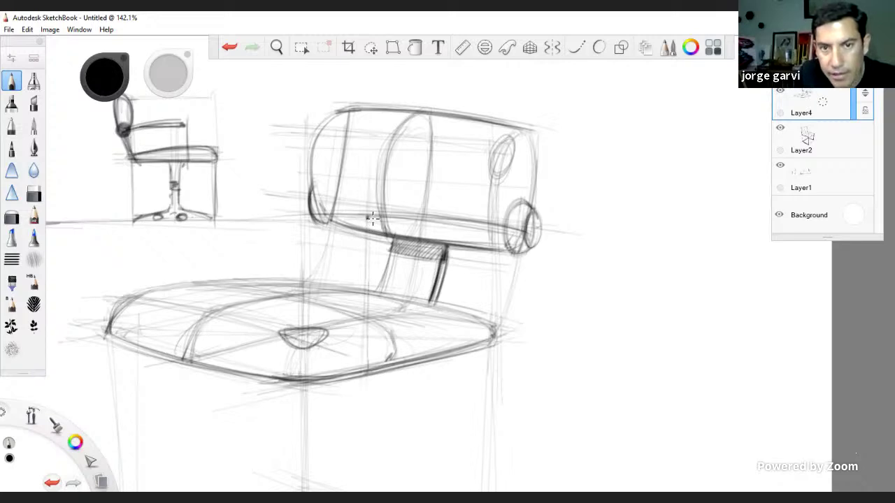
{"action": "left_click_drag", "start_coordinate": [364, 217], "coordinate": [366, 218]}
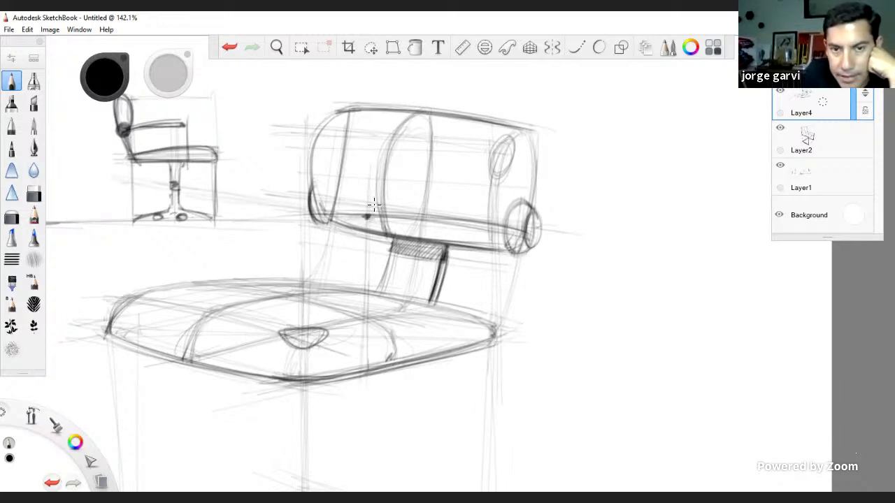
{"action": "mouse_move", "coordinate": [370, 233]}
{"action": "left_mouse_down"}
{"action": "mouse_move", "coordinate": [366, 369]}
{"action": "mouse_move", "coordinate": [345, 347]}
{"action": "left_mouse_up"}
{"action": "key", "text": "ctrl+z"}
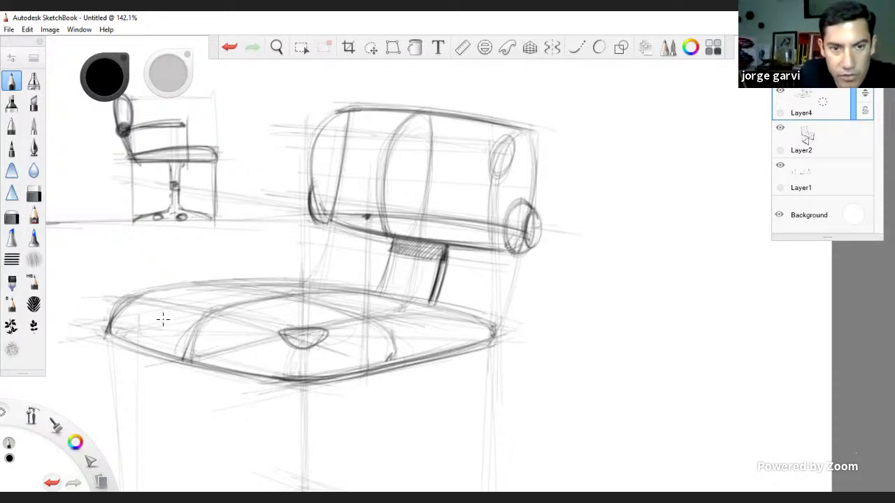
Sketch a matching vertical guide above the seat's left half to locate the left armrest's front end.
{"action": "mouse_move", "coordinate": [128, 330]}
{"action": "left_mouse_down"}
{"action": "mouse_move", "coordinate": [316, 289]}
{"action": "mouse_move", "coordinate": [273, 299]}
{"action": "left_mouse_up"}
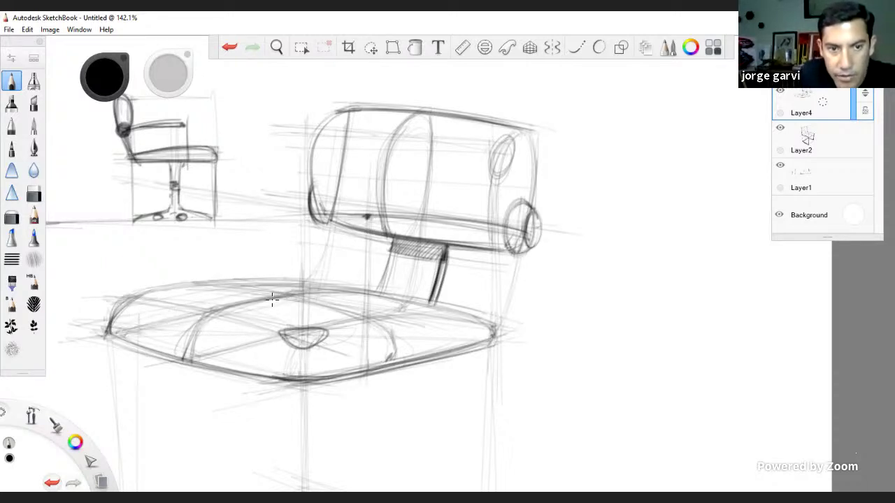
{"action": "key", "text": "ctrl+z"}
{"action": "left_click_drag", "start_coordinate": [384, 370], "coordinate": [371, 366]}
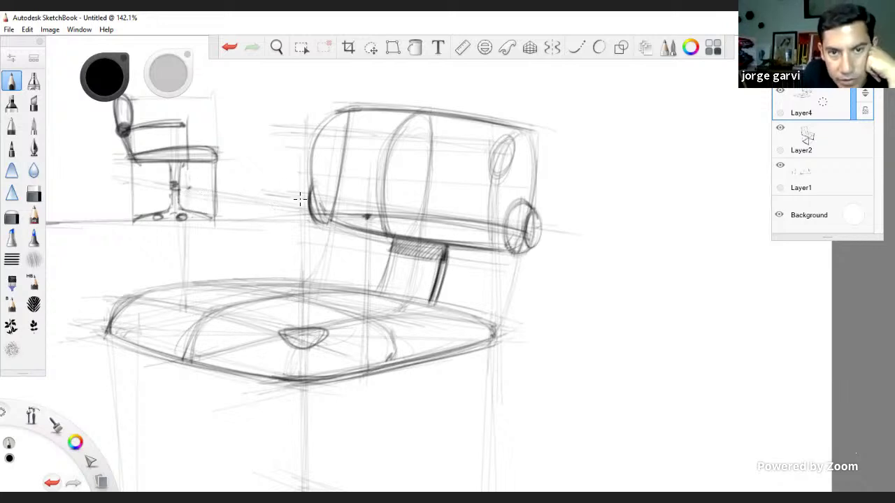
Draw the left armrest's long upper and lower edges from the left pivot to its front guide.
{"action": "mouse_move", "coordinate": [190, 186]}
{"action": "left_mouse_down"}
{"action": "mouse_move", "coordinate": [311, 201]}
{"action": "mouse_move", "coordinate": [191, 187]}
{"action": "left_mouse_up"}
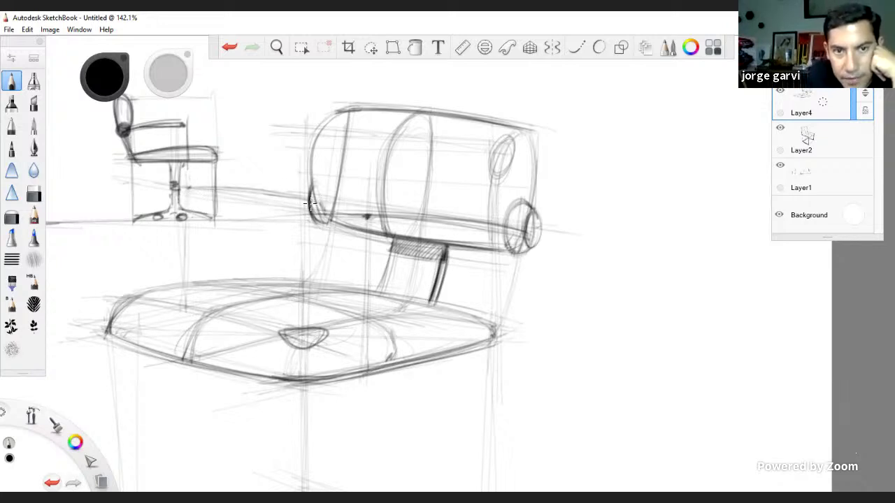
{"action": "left_click_drag", "start_coordinate": [307, 200], "coordinate": [177, 186]}
{"action": "left_click_drag", "start_coordinate": [246, 189], "coordinate": [180, 187]}
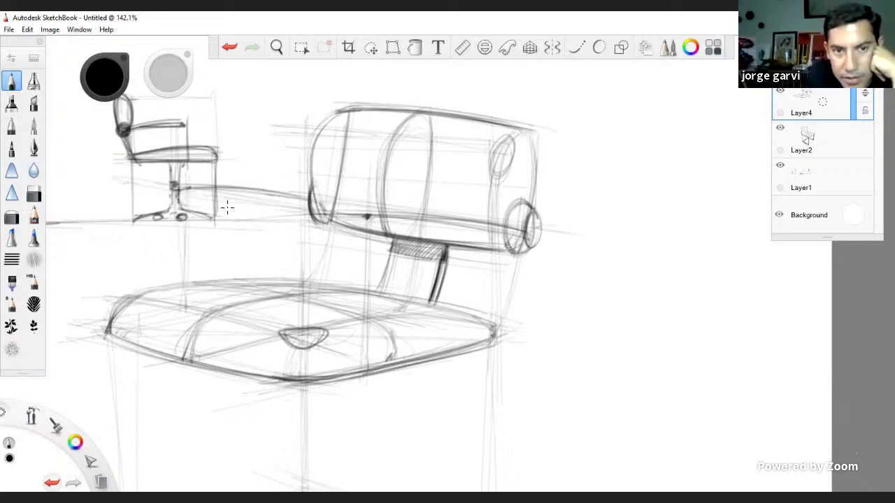
{"action": "left_click_drag", "start_coordinate": [175, 199], "coordinate": [319, 218]}
{"action": "left_click_drag", "start_coordinate": [199, 207], "coordinate": [293, 215]}
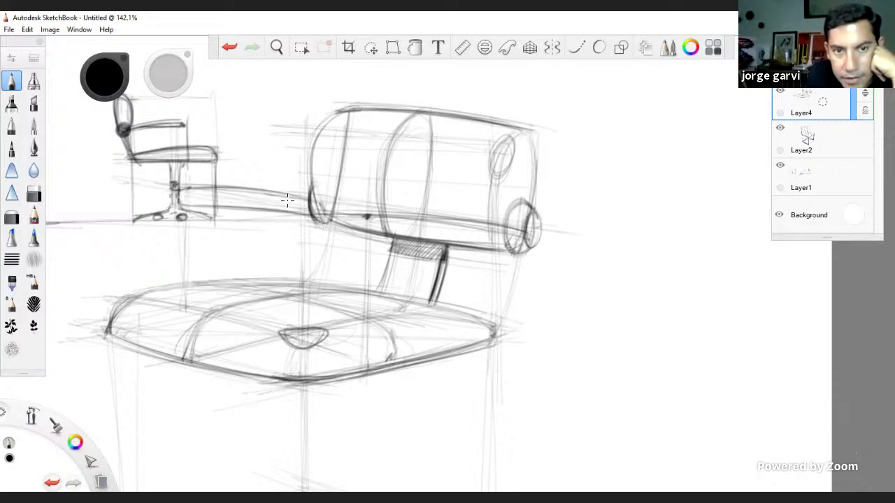
Add an inner top line, a rounded front end and two cross-section curves to the left armrest.
{"action": "mouse_move", "coordinate": [200, 190]}
{"action": "left_mouse_down"}
{"action": "mouse_move", "coordinate": [194, 205]}
{"action": "mouse_move", "coordinate": [214, 187]}
{"action": "mouse_move", "coordinate": [300, 200]}
{"action": "mouse_move", "coordinate": [197, 190]}
{"action": "mouse_move", "coordinate": [307, 202]}
{"action": "left_mouse_up"}
{"action": "left_click_drag", "start_coordinate": [212, 187], "coordinate": [184, 206]}
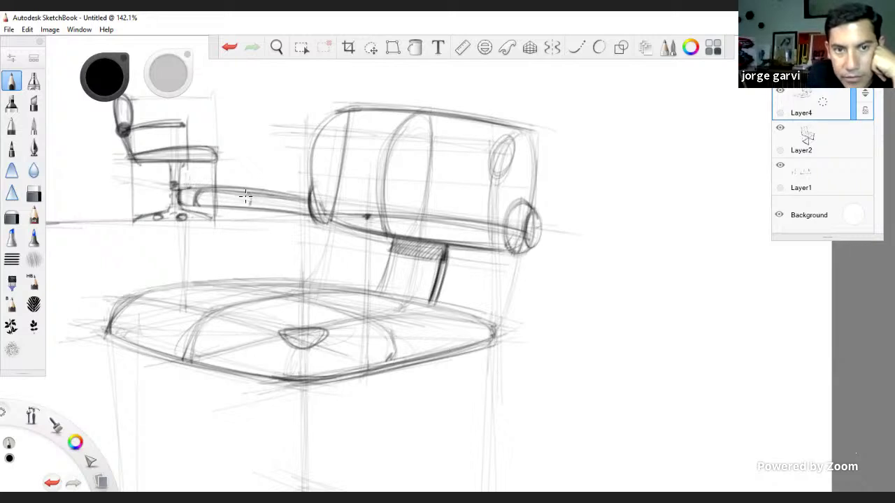
{"action": "mouse_move", "coordinate": [250, 193]}
{"action": "left_mouse_down"}
{"action": "mouse_move", "coordinate": [250, 207]}
{"action": "mouse_move", "coordinate": [289, 211]}
{"action": "left_mouse_up"}
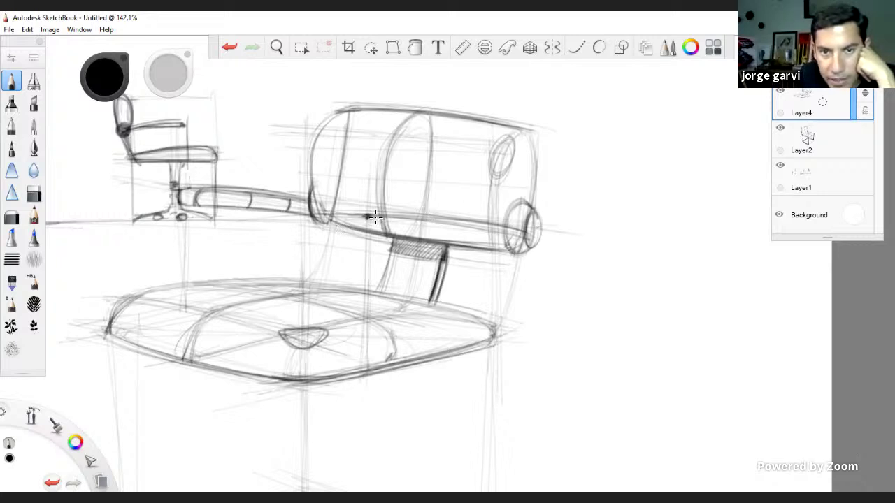
Draw the right armrest's rounded front end, lower edge and cross-section curves, and darken its long edges up to the pivot.
{"action": "mouse_move", "coordinate": [366, 216]}
{"action": "left_mouse_down"}
{"action": "mouse_move", "coordinate": [353, 233]}
{"action": "mouse_move", "coordinate": [388, 219]}
{"action": "mouse_move", "coordinate": [372, 236]}
{"action": "mouse_move", "coordinate": [513, 249]}
{"action": "left_mouse_up"}
{"action": "left_click_drag", "start_coordinate": [391, 236], "coordinate": [535, 252]}
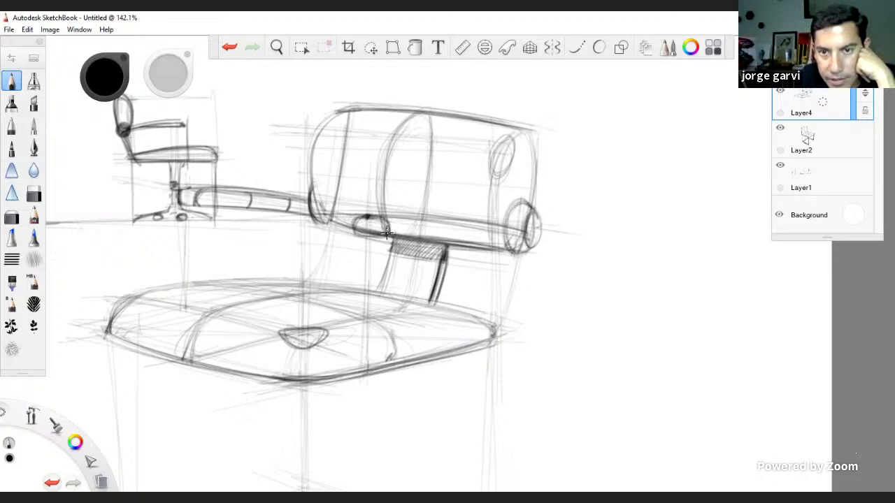
{"action": "left_click_drag", "start_coordinate": [433, 240], "coordinate": [521, 252]}
{"action": "left_click_drag", "start_coordinate": [404, 237], "coordinate": [503, 246]}
{"action": "mouse_move", "coordinate": [439, 222]}
{"action": "left_mouse_down"}
{"action": "mouse_move", "coordinate": [442, 236]}
{"action": "mouse_move", "coordinate": [478, 228]}
{"action": "mouse_move", "coordinate": [485, 244]}
{"action": "mouse_move", "coordinate": [514, 234]}
{"action": "mouse_move", "coordinate": [525, 250]}
{"action": "mouse_move", "coordinate": [522, 236]}
{"action": "left_mouse_up"}
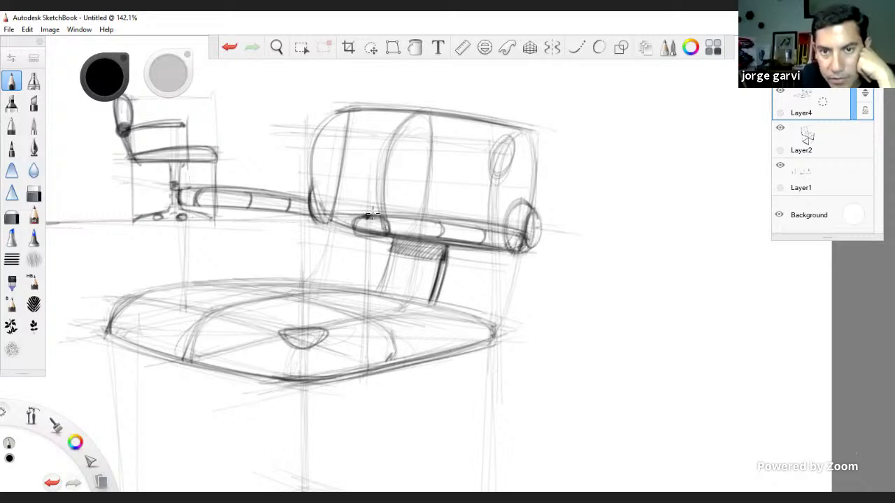
{"action": "left_click_drag", "start_coordinate": [389, 215], "coordinate": [524, 236]}
{"action": "mouse_move", "coordinate": [385, 214]}
{"action": "left_mouse_down"}
{"action": "mouse_move", "coordinate": [527, 236]}
{"action": "mouse_move", "coordinate": [350, 234]}
{"action": "mouse_move", "coordinate": [498, 241]}
{"action": "left_mouse_up"}
Darken the left armrest's lower edge and outline the thickness at its front end.
{"action": "left_click_drag", "start_coordinate": [208, 202], "coordinate": [287, 204]}
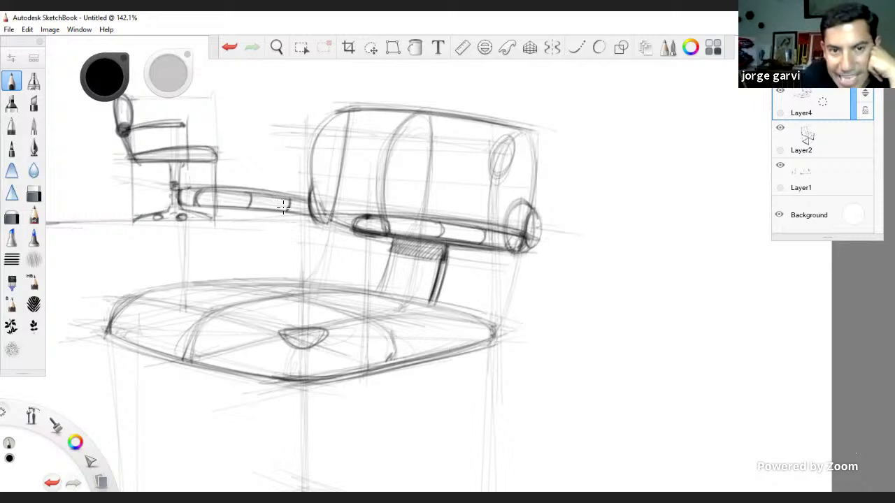
{"action": "left_click_drag", "start_coordinate": [174, 210], "coordinate": [325, 221]}
{"action": "left_click_drag", "start_coordinate": [245, 207], "coordinate": [323, 222]}
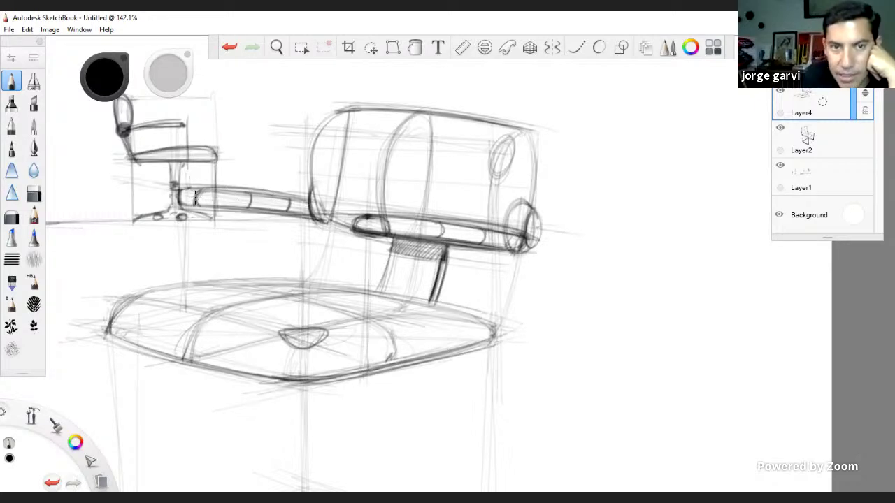
{"action": "left_click_drag", "start_coordinate": [192, 188], "coordinate": [182, 208]}
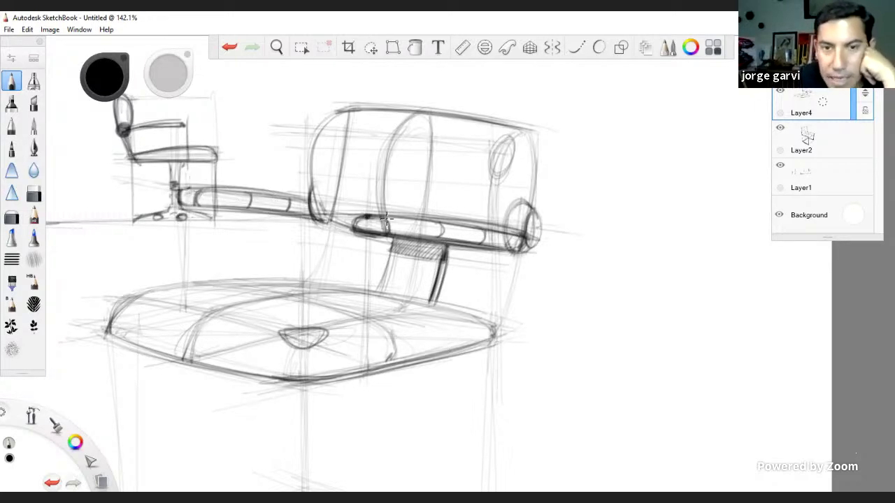
Shade and darken the rounded front ends of the right and left armrests.
{"action": "left_click_drag", "start_coordinate": [386, 218], "coordinate": [363, 230]}
{"action": "left_click_drag", "start_coordinate": [207, 184], "coordinate": [200, 197]}
{"action": "left_click_drag", "start_coordinate": [194, 191], "coordinate": [182, 207]}
{"action": "left_click_drag", "start_coordinate": [187, 195], "coordinate": [179, 208]}
Darken the right pivot's outline and the backrest's left and right side edges.
{"action": "mouse_move", "coordinate": [520, 199]}
{"action": "left_mouse_down"}
{"action": "mouse_move", "coordinate": [502, 236]}
{"action": "mouse_move", "coordinate": [515, 210]}
{"action": "mouse_move", "coordinate": [508, 218]}
{"action": "left_mouse_up"}
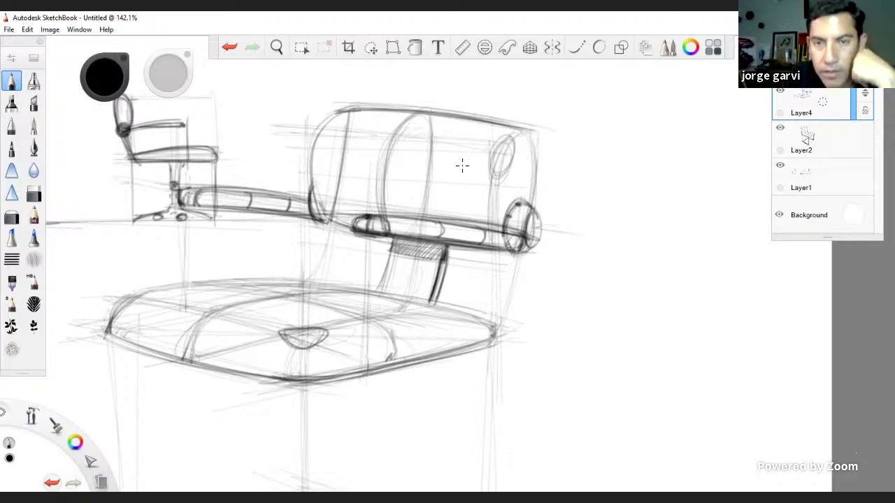
{"action": "mouse_move", "coordinate": [341, 110]}
{"action": "left_mouse_down"}
{"action": "mouse_move", "coordinate": [313, 217]}
{"action": "mouse_move", "coordinate": [314, 179]}
{"action": "left_mouse_up"}
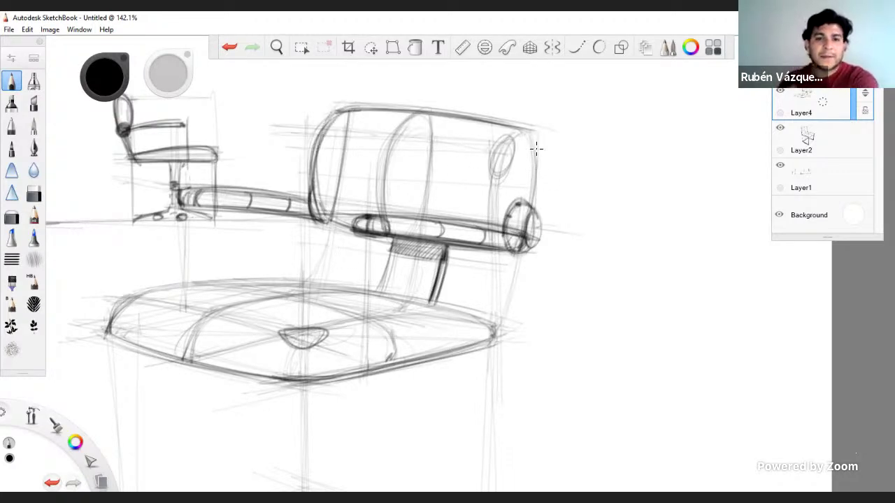
{"action": "left_click_drag", "start_coordinate": [536, 133], "coordinate": [532, 204]}
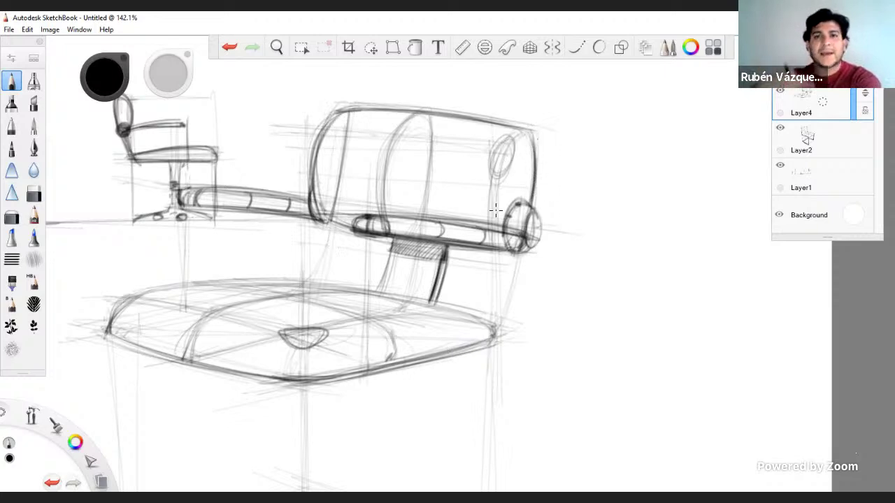
Draw dashed seam lines down the backrest's right side and across the seat's right half, and darken the right pivot's outer oval.
{"action": "mouse_move", "coordinate": [524, 133]}
{"action": "left_mouse_down"}
{"action": "mouse_move", "coordinate": [499, 154]}
{"action": "mouse_move", "coordinate": [493, 221]}
{"action": "left_mouse_up"}
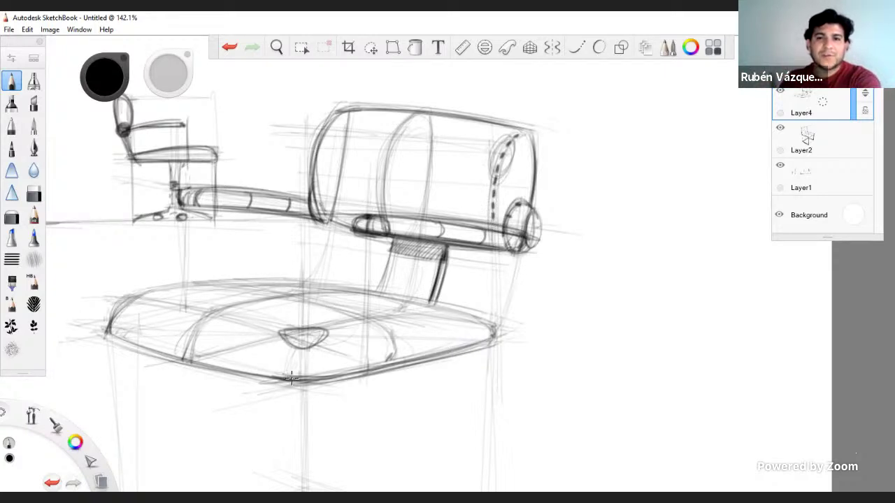
{"action": "mouse_move", "coordinate": [292, 378]}
{"action": "left_mouse_down"}
{"action": "mouse_move", "coordinate": [285, 367]}
{"action": "mouse_move", "coordinate": [301, 343]}
{"action": "mouse_move", "coordinate": [325, 327]}
{"action": "mouse_move", "coordinate": [492, 333]}
{"action": "left_mouse_up"}
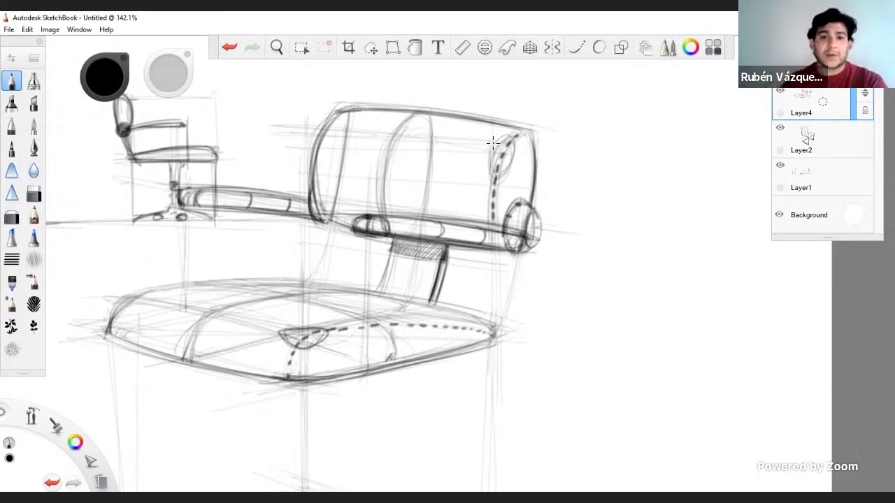
{"action": "left_click_drag", "start_coordinate": [514, 137], "coordinate": [522, 131]}
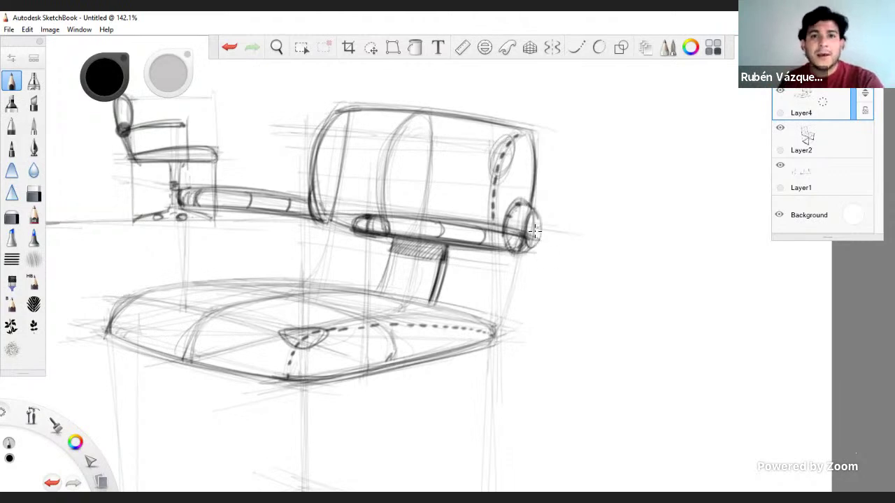
{"action": "mouse_move", "coordinate": [533, 235]}
{"action": "left_mouse_down"}
{"action": "mouse_move", "coordinate": [543, 222]}
{"action": "mouse_move", "coordinate": [539, 231]}
{"action": "mouse_move", "coordinate": [529, 216]}
{"action": "mouse_move", "coordinate": [537, 222]}
{"action": "mouse_move", "coordinate": [512, 242]}
{"action": "left_mouse_up"}
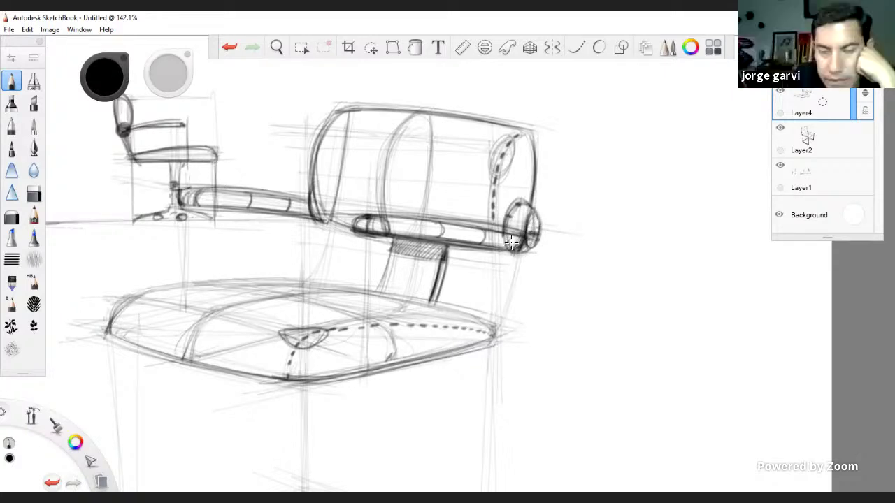
Darken the backrest's lower-left edge, the back support's left edge, and the near armrest's upper edge.
{"action": "left_click_drag", "start_coordinate": [309, 199], "coordinate": [321, 221]}
{"action": "mouse_move", "coordinate": [386, 248]}
{"action": "left_mouse_down"}
{"action": "mouse_move", "coordinate": [393, 245]}
{"action": "mouse_move", "coordinate": [373, 292]}
{"action": "left_mouse_up"}
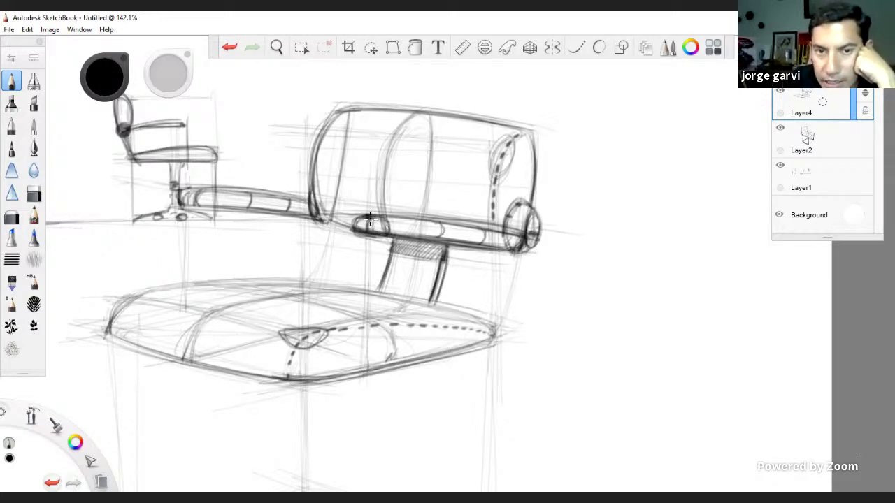
{"action": "mouse_move", "coordinate": [371, 216]}
{"action": "left_mouse_down"}
{"action": "mouse_move", "coordinate": [402, 234]}
{"action": "mouse_move", "coordinate": [383, 217]}
{"action": "mouse_move", "coordinate": [389, 238]}
{"action": "mouse_move", "coordinate": [430, 231]}
{"action": "mouse_move", "coordinate": [404, 214]}
{"action": "mouse_move", "coordinate": [520, 228]}
{"action": "mouse_move", "coordinate": [375, 210]}
{"action": "mouse_move", "coordinate": [520, 234]}
{"action": "left_mouse_up"}
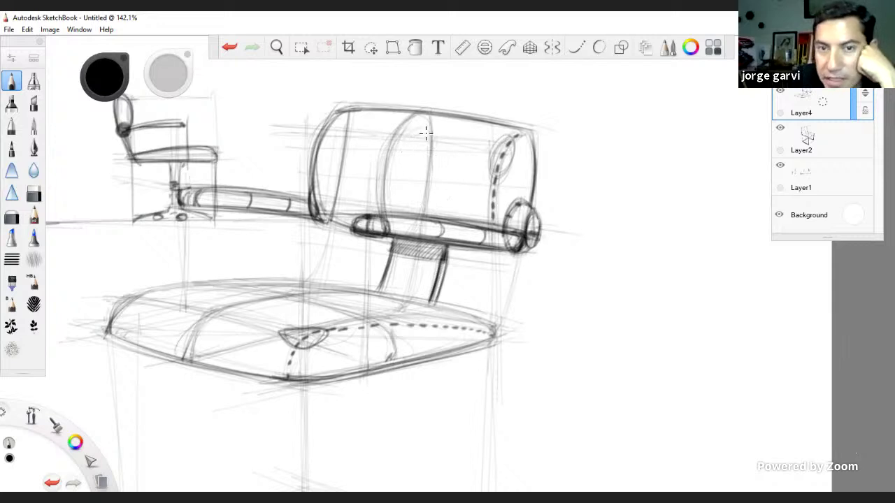
Sketch the backrest cushion's curvature with a light oval, a wavy vertical section line down the middle and a curved horizontal contour.
{"action": "mouse_move", "coordinate": [357, 181]}
{"action": "left_mouse_down"}
{"action": "mouse_move", "coordinate": [392, 188]}
{"action": "mouse_move", "coordinate": [462, 168]}
{"action": "left_mouse_up"}
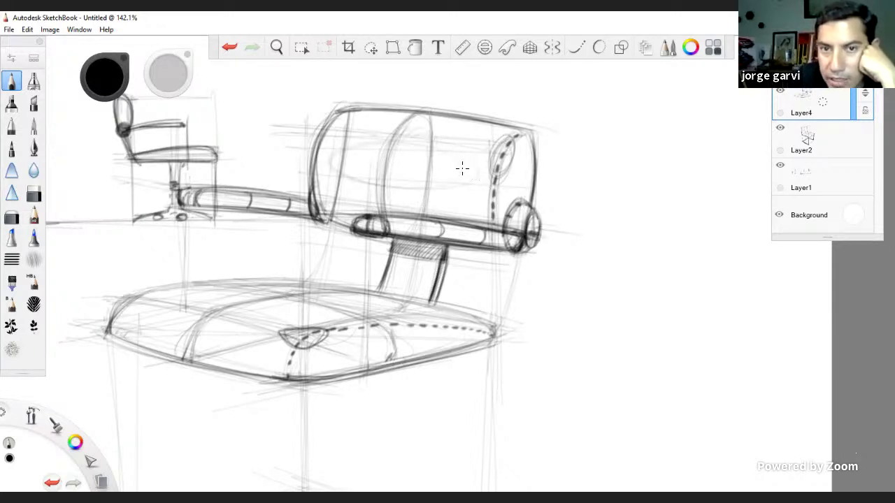
{"action": "mouse_move", "coordinate": [415, 115]}
{"action": "left_mouse_down"}
{"action": "mouse_move", "coordinate": [395, 133]}
{"action": "mouse_move", "coordinate": [397, 174]}
{"action": "mouse_move", "coordinate": [383, 210]}
{"action": "mouse_move", "coordinate": [416, 119]}
{"action": "left_mouse_up"}
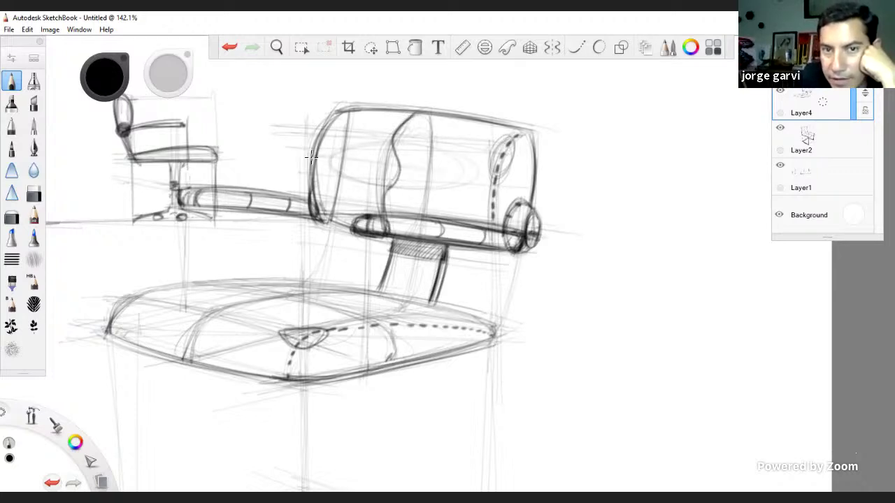
{"action": "left_click_drag", "start_coordinate": [311, 153], "coordinate": [414, 166]}
{"action": "left_click_drag", "start_coordinate": [348, 160], "coordinate": [476, 177]}
{"action": "left_click_drag", "start_coordinate": [377, 162], "coordinate": [468, 171]}
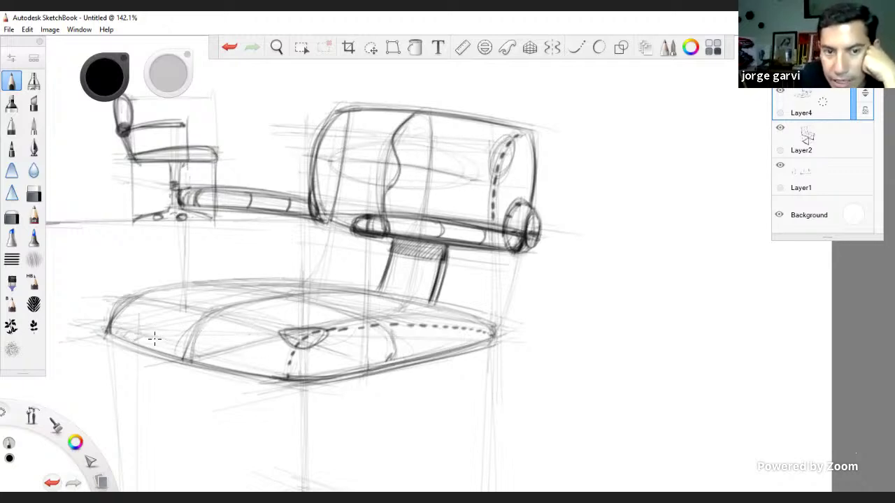
Draw a curved contour along the seat's front-left edge, darken the adjoining seam, and hatch the area beneath it.
{"action": "mouse_move", "coordinate": [154, 339]}
{"action": "left_mouse_down"}
{"action": "mouse_move", "coordinate": [212, 351]}
{"action": "mouse_move", "coordinate": [243, 372]}
{"action": "left_mouse_up"}
{"action": "left_click_drag", "start_coordinate": [185, 347], "coordinate": [239, 364]}
{"action": "left_click_drag", "start_coordinate": [127, 337], "coordinate": [139, 340]}
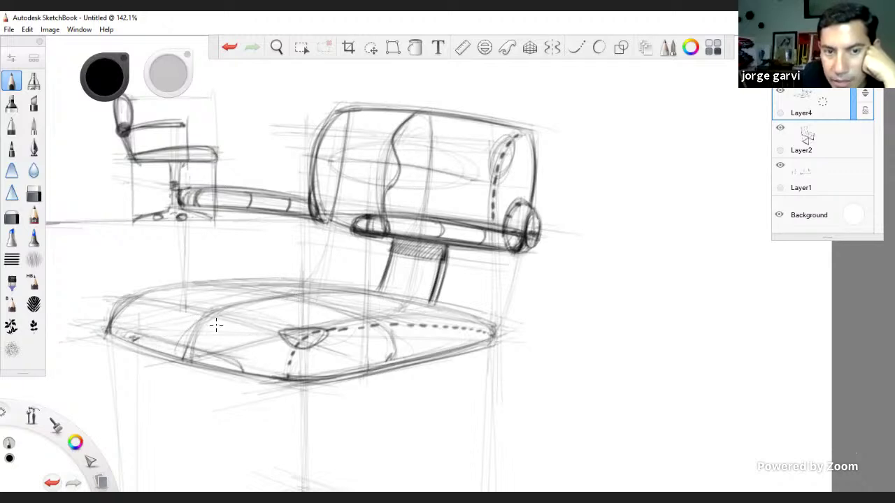
{"action": "mouse_move", "coordinate": [205, 316]}
{"action": "left_mouse_down"}
{"action": "mouse_move", "coordinate": [179, 360]}
{"action": "mouse_move", "coordinate": [194, 332]}
{"action": "left_mouse_up"}
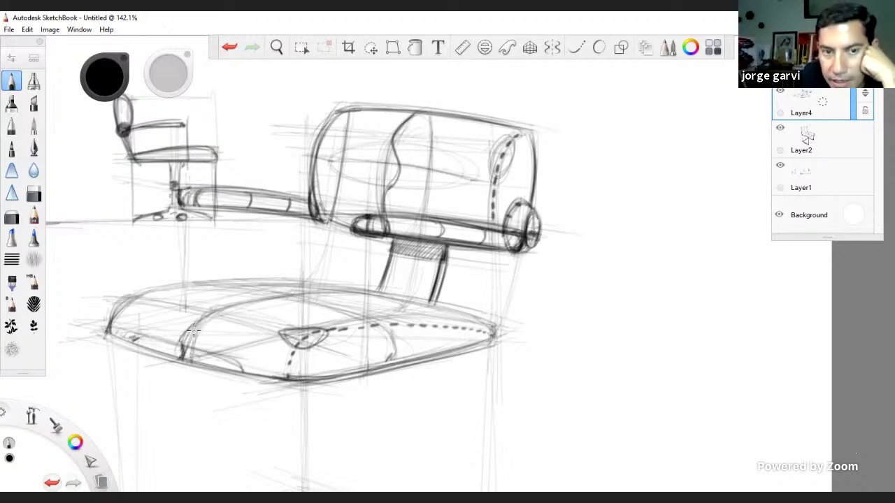
{"action": "mouse_move", "coordinate": [134, 339]}
{"action": "left_mouse_down"}
{"action": "mouse_move", "coordinate": [222, 356]}
{"action": "mouse_move", "coordinate": [245, 374]}
{"action": "left_mouse_up"}
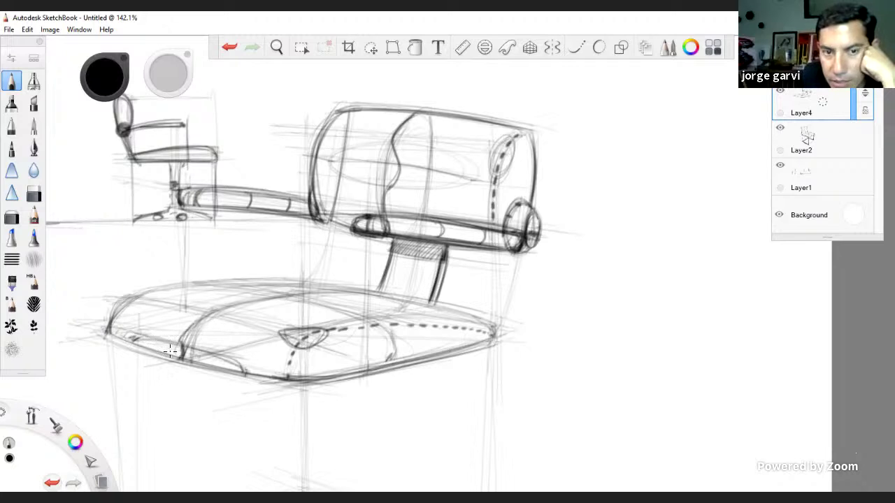
{"action": "mouse_move", "coordinate": [136, 339]}
{"action": "left_mouse_down"}
{"action": "mouse_move", "coordinate": [206, 360]}
{"action": "mouse_move", "coordinate": [174, 351]}
{"action": "mouse_move", "coordinate": [175, 362]}
{"action": "mouse_move", "coordinate": [194, 349]}
{"action": "mouse_move", "coordinate": [182, 347]}
{"action": "left_mouse_up"}
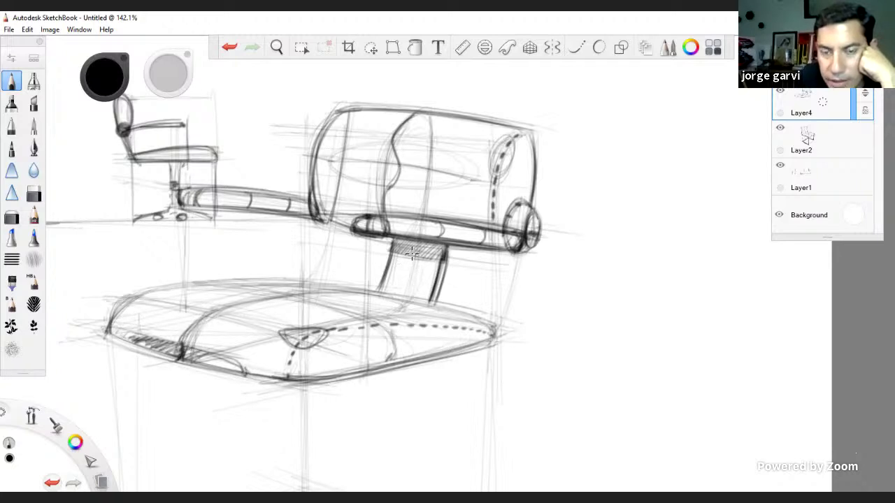
Add a centre line down the back support and trace over the seat's rear and upper outline.
{"action": "left_click_drag", "start_coordinate": [418, 254], "coordinate": [407, 282]}
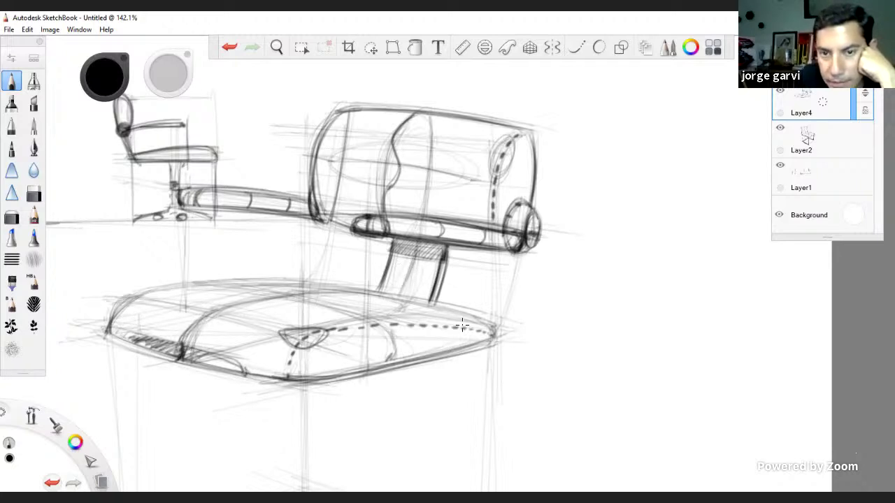
{"action": "left_click_drag", "start_coordinate": [484, 329], "coordinate": [302, 281]}
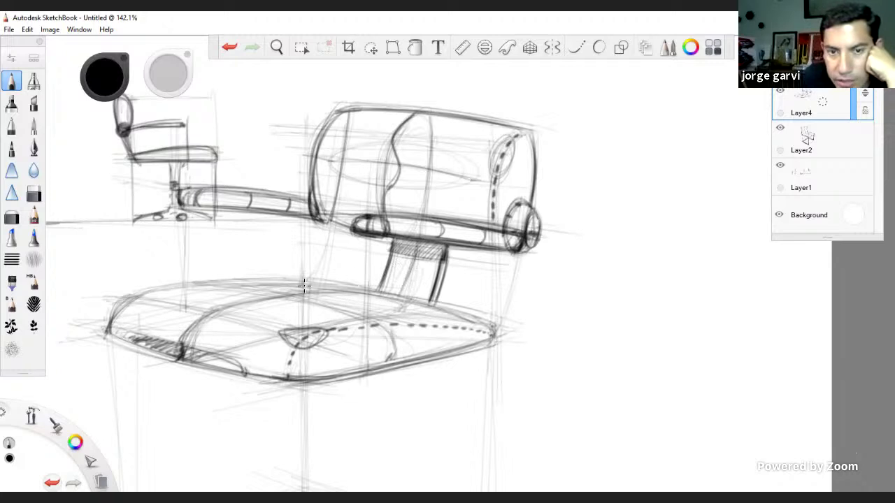
{"action": "mouse_move", "coordinate": [146, 291]}
{"action": "left_mouse_down"}
{"action": "mouse_move", "coordinate": [109, 334]}
{"action": "mouse_move", "coordinate": [300, 283]}
{"action": "mouse_move", "coordinate": [460, 308]}
{"action": "left_mouse_up"}
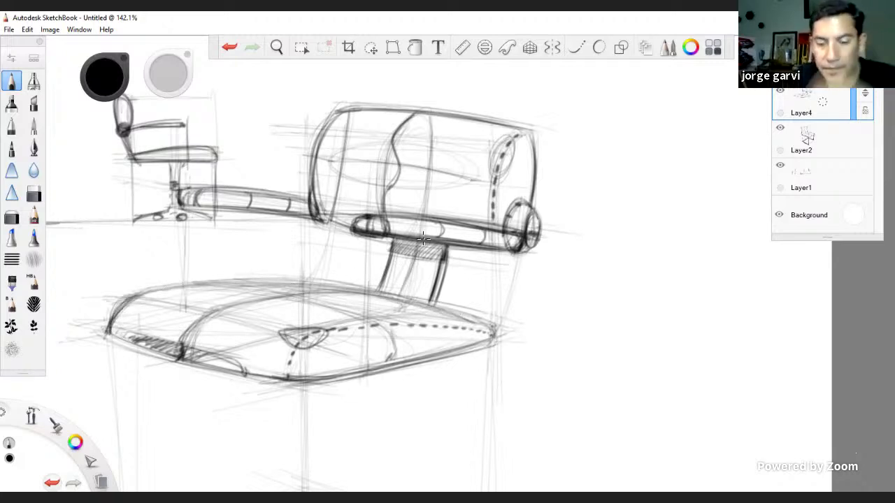
Darken the top of the stem under the seat in the small side elevation.
{"action": "key", "text": "space"}
{"action": "left_click_drag", "start_coordinate": [447, 262], "coordinate": [407, 260]}
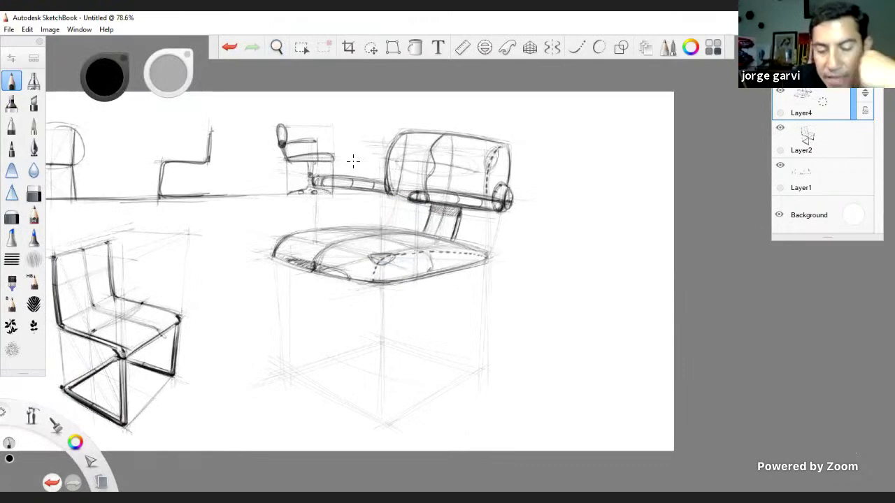
{"action": "key", "text": "space"}
{"action": "left_click_drag", "start_coordinate": [362, 197], "coordinate": [425, 227]}
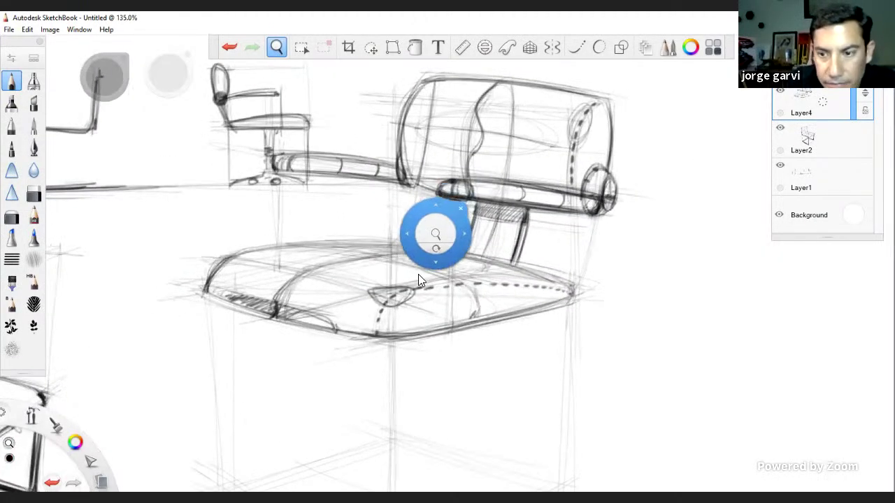
{"action": "left_click_drag", "start_coordinate": [416, 299], "coordinate": [435, 321]}
{"action": "left_click_drag", "start_coordinate": [281, 149], "coordinate": [293, 149]}
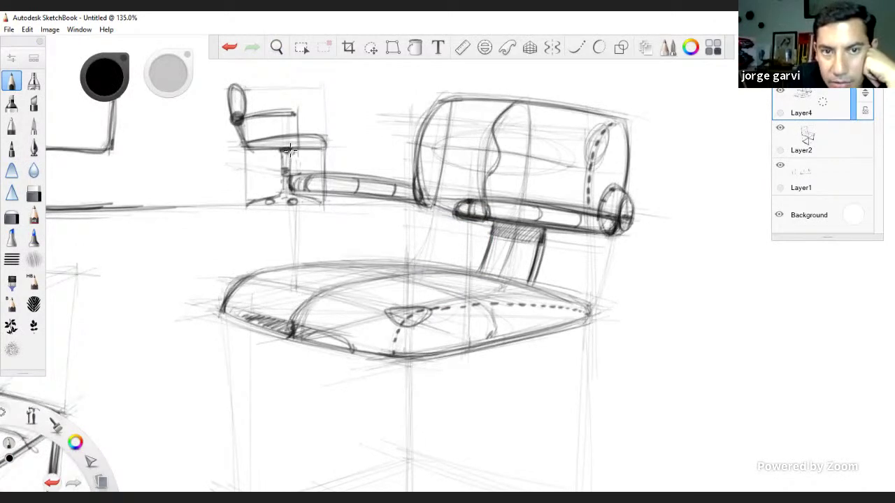
{"action": "mouse_move", "coordinate": [286, 150]}
{"action": "left_mouse_down"}
{"action": "mouse_move", "coordinate": [287, 189]}
{"action": "mouse_move", "coordinate": [250, 205]}
{"action": "mouse_move", "coordinate": [292, 190]}
{"action": "mouse_move", "coordinate": [305, 201]}
{"action": "mouse_move", "coordinate": [323, 194]}
{"action": "mouse_move", "coordinate": [325, 137]}
{"action": "left_mouse_up"}
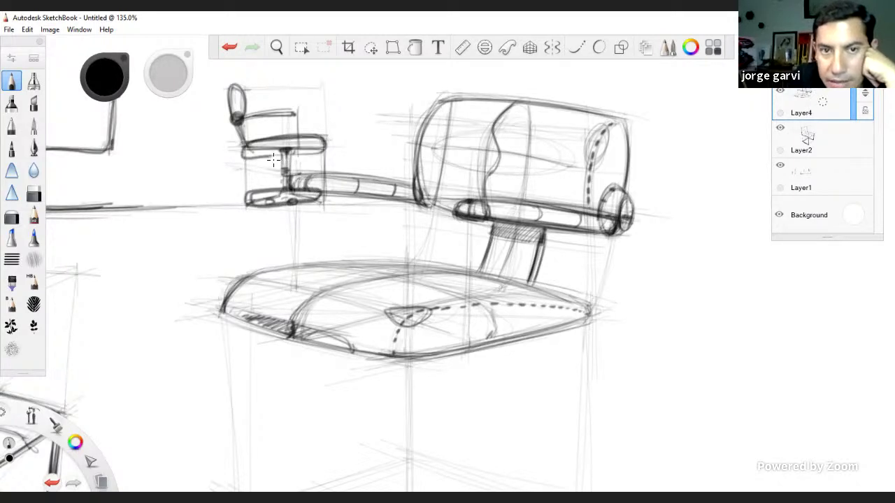
{"action": "left_click_drag", "start_coordinate": [242, 148], "coordinate": [330, 144]}
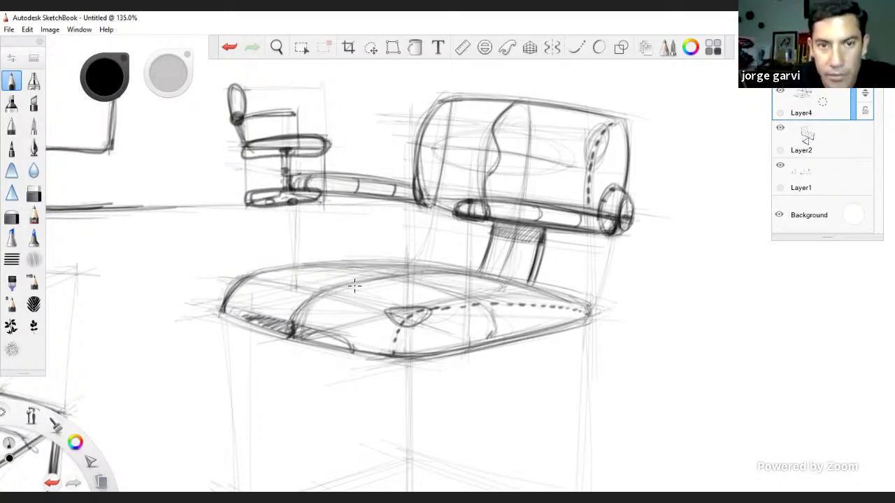
{"action": "key", "text": "ctrl+z"}
{"action": "key", "text": "ctrl+z"}
{"action": "key", "text": "ctrl+z"}
{"action": "key", "text": "ctrl+z"}
{"action": "key", "text": "space"}
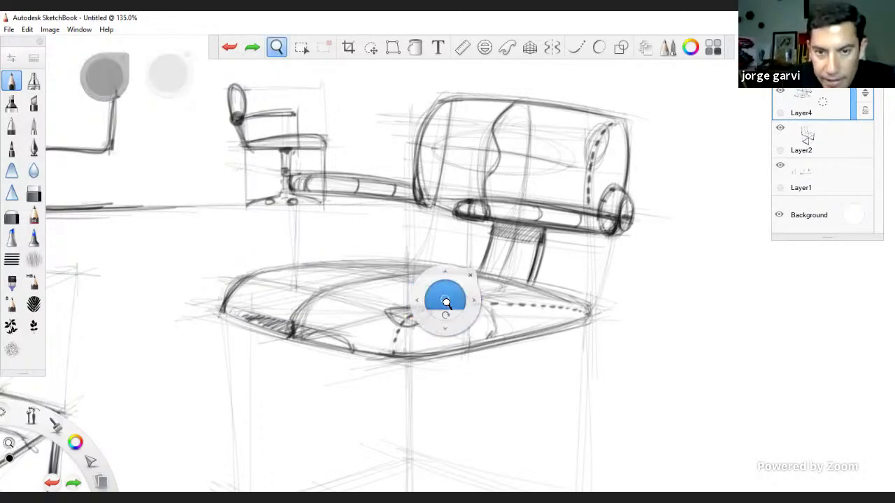
{"action": "mouse_move", "coordinate": [445, 302]}
{"action": "left_mouse_down"}
{"action": "mouse_move", "coordinate": [418, 338]}
{"action": "mouse_move", "coordinate": [418, 271]}
{"action": "left_mouse_up"}
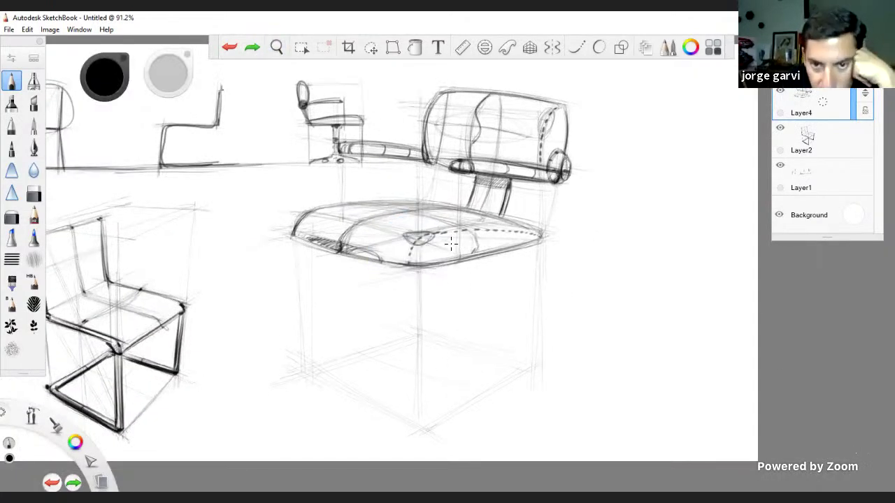
{"action": "mouse_move", "coordinate": [535, 232]}
{"action": "left_mouse_down"}
{"action": "mouse_move", "coordinate": [416, 263]}
{"action": "mouse_move", "coordinate": [538, 234]}
{"action": "left_mouse_up"}
{"action": "mouse_move", "coordinate": [420, 241]}
{"action": "left_mouse_down"}
{"action": "mouse_move", "coordinate": [537, 231]}
{"action": "mouse_move", "coordinate": [510, 249]}
{"action": "left_mouse_up"}
{"action": "key", "text": "ctrl+z"}
{"action": "key", "text": "ctrl+z"}
{"action": "key", "text": "ctrl+z"}
{"action": "key", "text": "ctrl+z"}
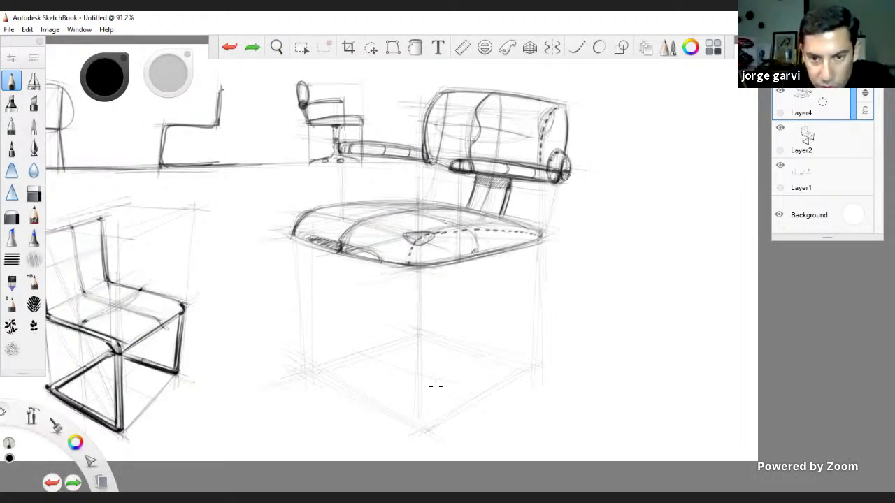
Sketch light curved guidelines for the base near the floor and a central column from the seat's underside to them.
{"action": "left_click_drag", "start_coordinate": [436, 385], "coordinate": [542, 336]}
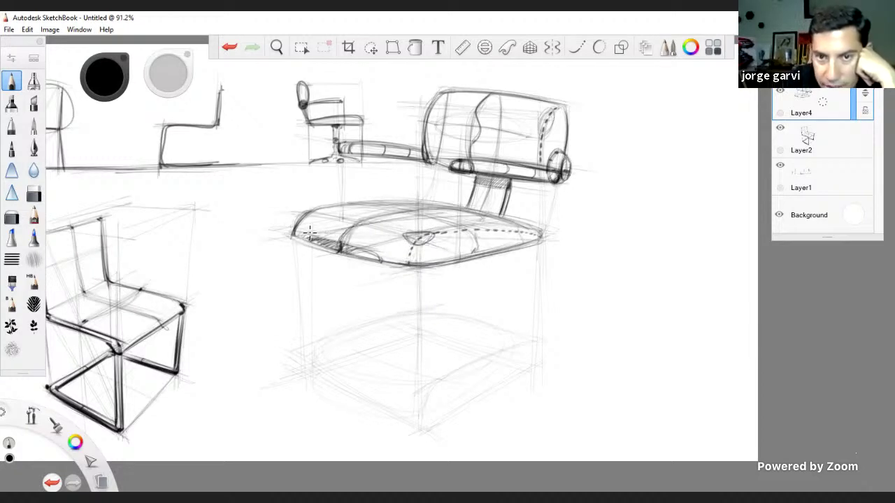
{"action": "key", "text": "ctrl+z"}
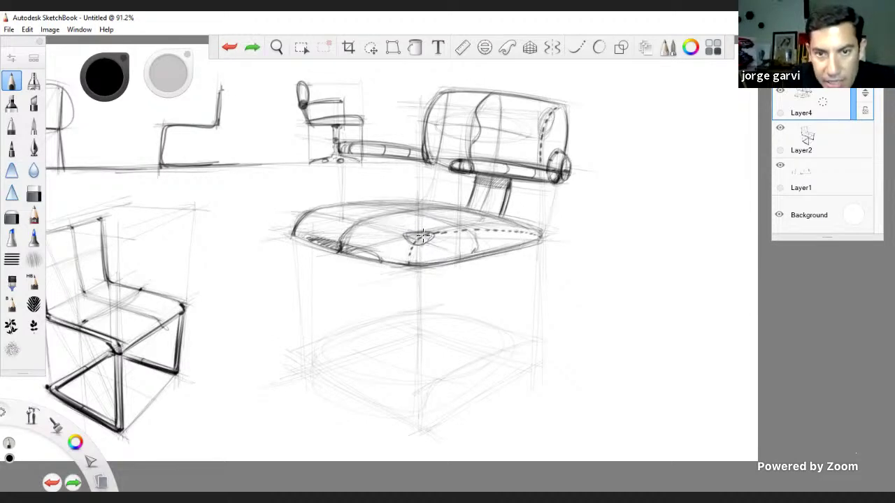
{"action": "left_click_drag", "start_coordinate": [422, 240], "coordinate": [436, 236]}
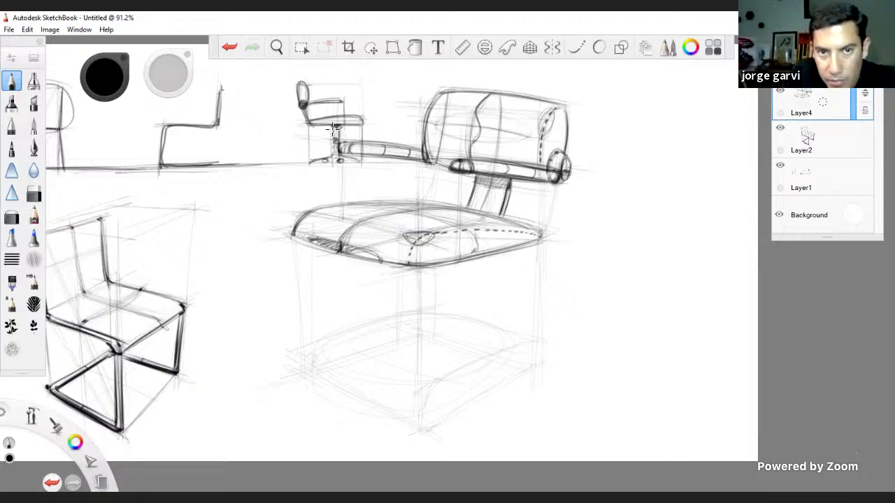
{"action": "key", "text": "ctrl+z"}
{"action": "left_click_drag", "start_coordinate": [404, 264], "coordinate": [403, 289]}
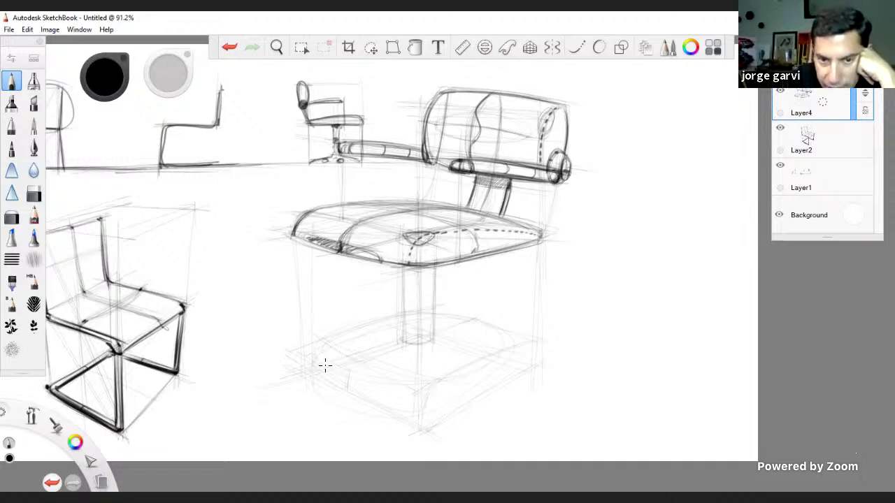
Sketch the base's ellipse around the column in perspective, with radial guidelines and dark marks at the leg ends.
{"action": "left_click_drag", "start_coordinate": [404, 324], "coordinate": [434, 331]}
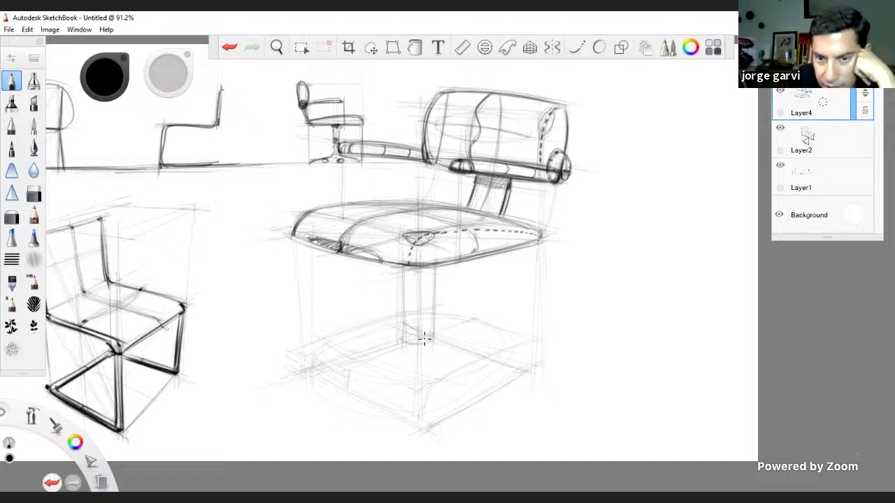
{"action": "key", "text": "ctrl+z"}
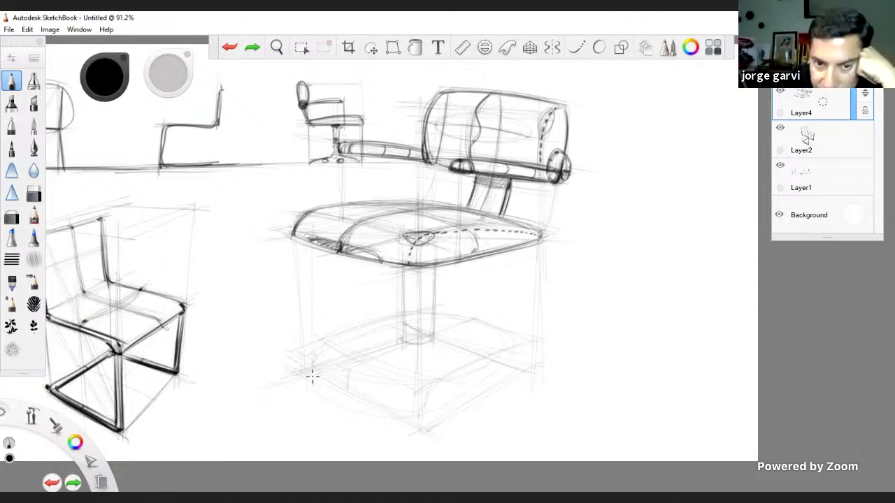
{"action": "left_click_drag", "start_coordinate": [312, 375], "coordinate": [308, 378]}
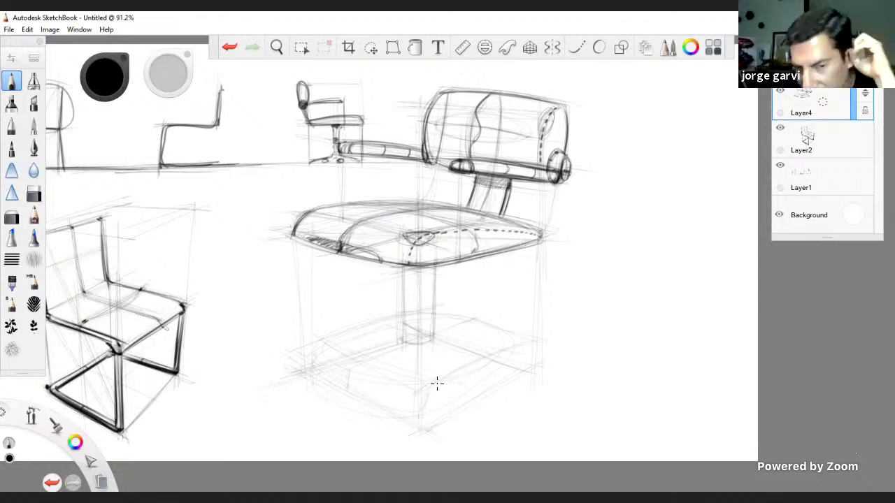
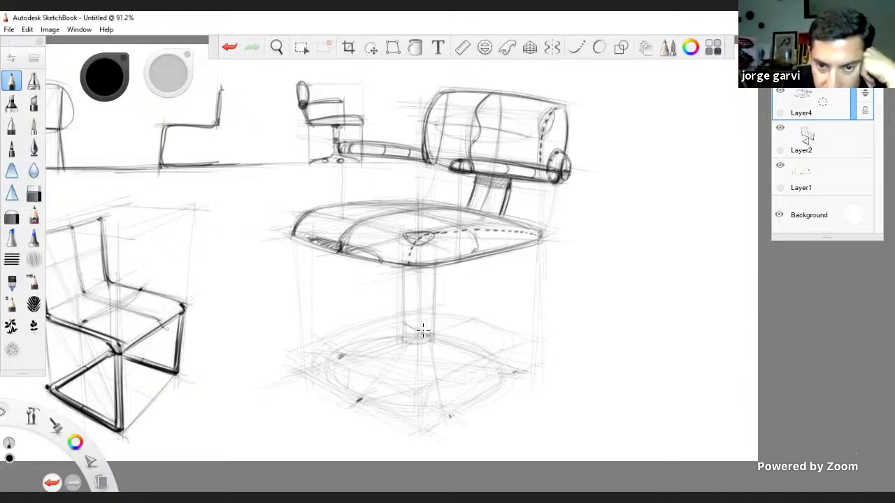
Darken the outline of the column's lower end where the base legs attach.
{"action": "key", "text": "space"}
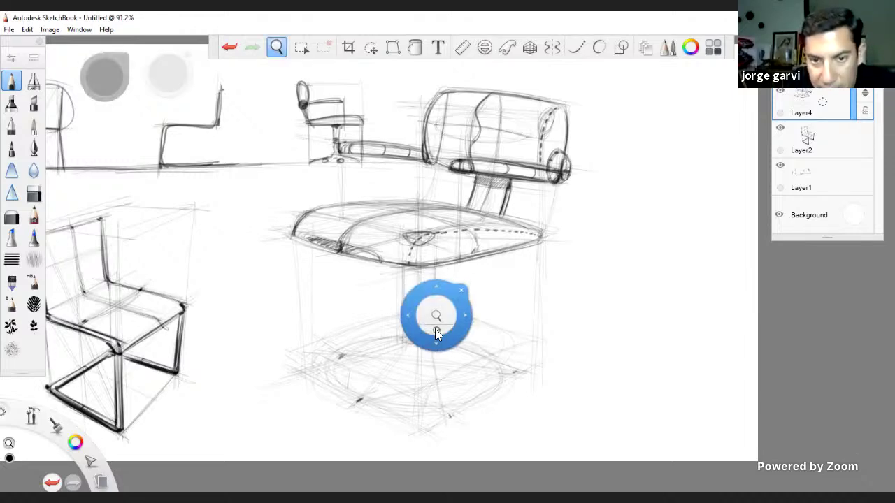
{"action": "mouse_move", "coordinate": [435, 329]}
{"action": "left_mouse_down"}
{"action": "mouse_move", "coordinate": [429, 316]}
{"action": "mouse_move", "coordinate": [508, 320]}
{"action": "left_mouse_up"}
{"action": "left_click_drag", "start_coordinate": [485, 356], "coordinate": [498, 308]}
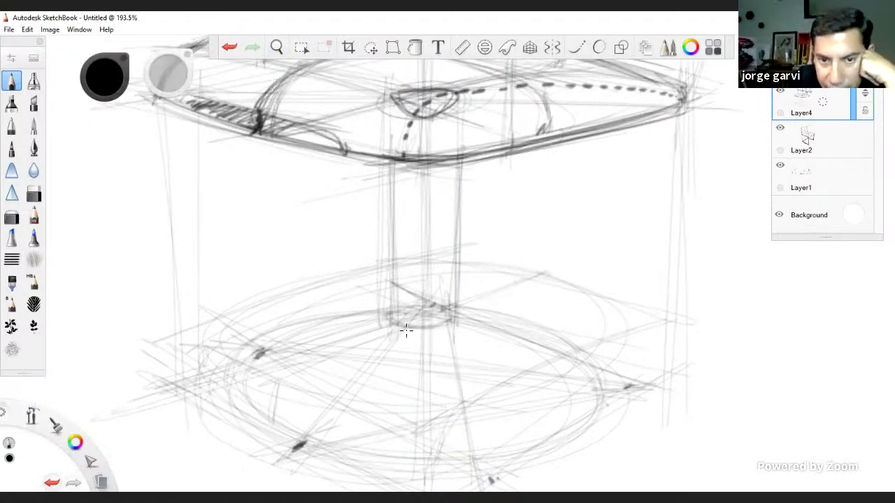
{"action": "left_click_drag", "start_coordinate": [405, 325], "coordinate": [453, 313]}
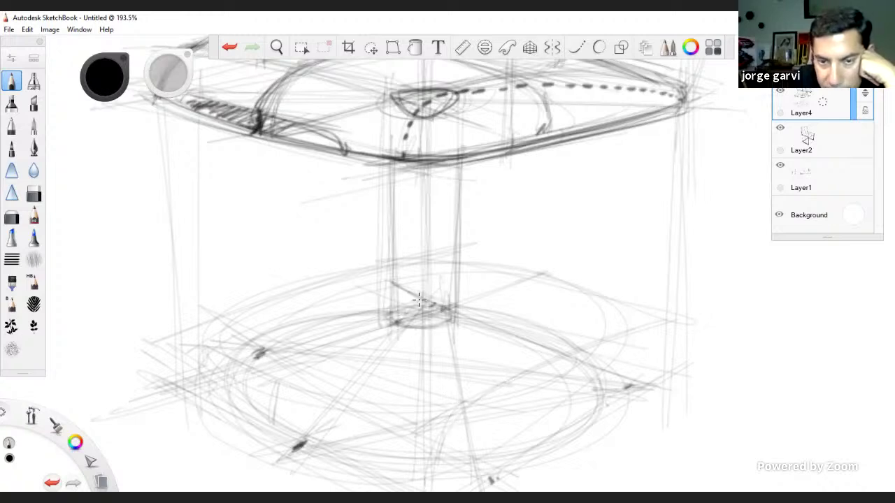
{"action": "mouse_move", "coordinate": [397, 323]}
{"action": "left_mouse_down"}
{"action": "mouse_move", "coordinate": [419, 309]}
{"action": "mouse_move", "coordinate": [452, 309]}
{"action": "mouse_move", "coordinate": [407, 324]}
{"action": "mouse_move", "coordinate": [395, 311]}
{"action": "mouse_move", "coordinate": [431, 326]}
{"action": "mouse_move", "coordinate": [431, 302]}
{"action": "mouse_move", "coordinate": [448, 313]}
{"action": "mouse_move", "coordinate": [429, 349]}
{"action": "mouse_move", "coordinate": [413, 328]}
{"action": "left_mouse_up"}
Draw the curved upper edges of the left, front-left and front-right base legs from the column to their end marks.
{"action": "key", "text": "space"}
{"action": "key", "text": "space"}
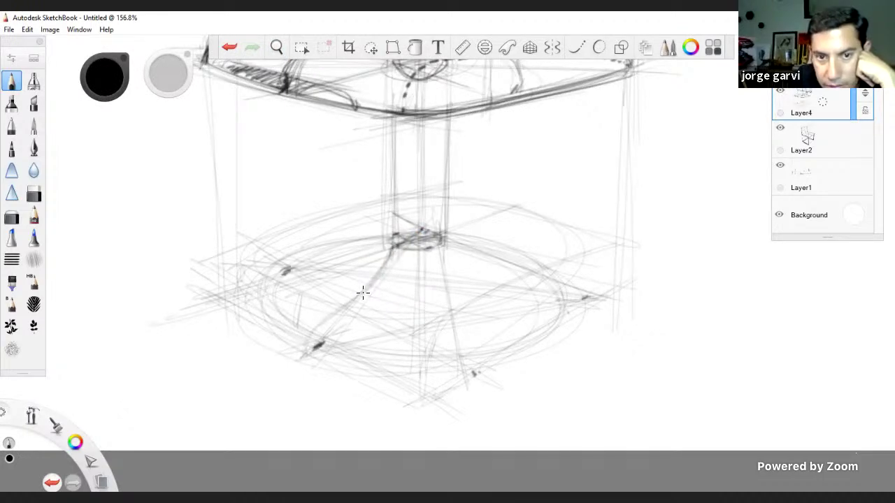
{"action": "mouse_move", "coordinate": [304, 357]}
{"action": "left_mouse_down"}
{"action": "mouse_move", "coordinate": [307, 334]}
{"action": "mouse_move", "coordinate": [398, 246]}
{"action": "left_mouse_up"}
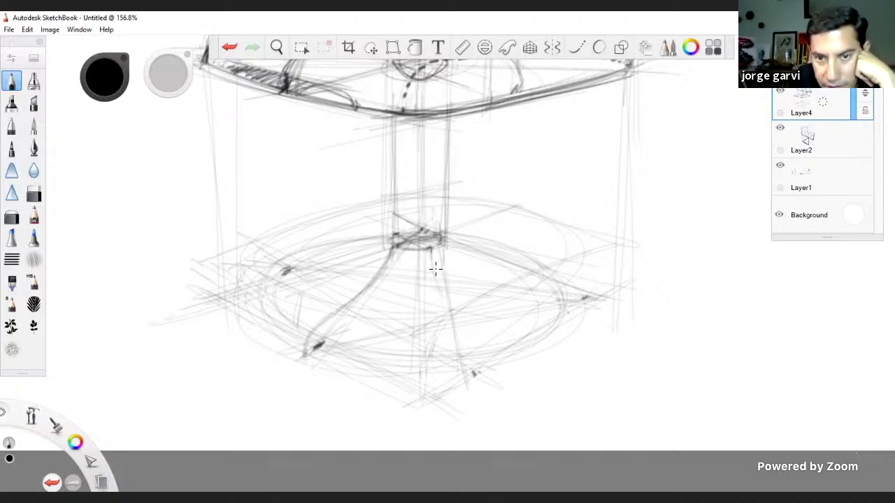
{"action": "mouse_move", "coordinate": [474, 381]}
{"action": "left_mouse_down"}
{"action": "mouse_move", "coordinate": [468, 342]}
{"action": "mouse_move", "coordinate": [440, 287]}
{"action": "mouse_move", "coordinate": [390, 239]}
{"action": "left_mouse_up"}
{"action": "left_click_drag", "start_coordinate": [278, 272], "coordinate": [292, 266]}
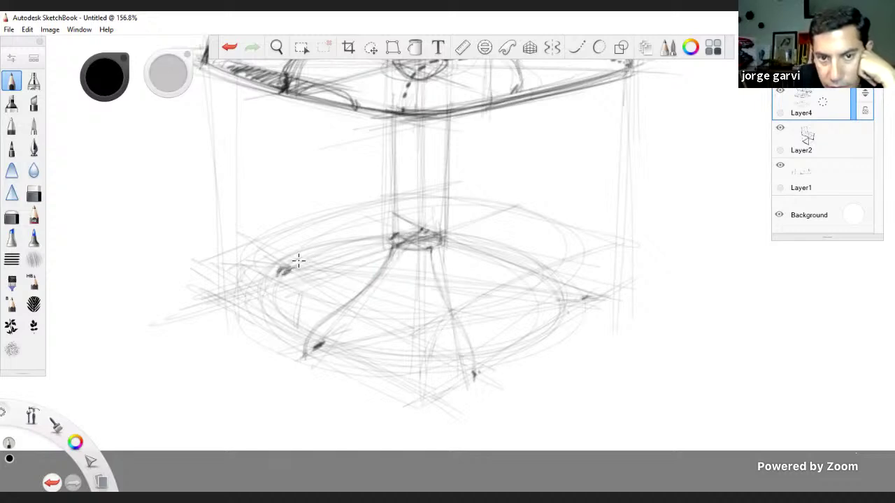
{"action": "left_click_drag", "start_coordinate": [383, 248], "coordinate": [391, 239]}
{"action": "mouse_move", "coordinate": [272, 274]}
{"action": "left_mouse_down"}
{"action": "mouse_move", "coordinate": [394, 237]}
{"action": "mouse_move", "coordinate": [272, 276]}
{"action": "left_mouse_up"}
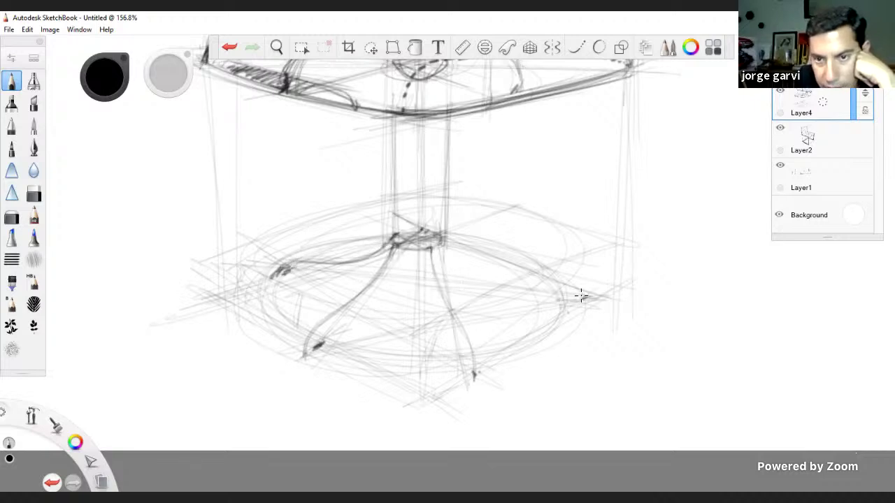
Draw the right base leg's upper edge curving from the column's lower end to a darkened mark at its tip.
{"action": "left_click_drag", "start_coordinate": [581, 295], "coordinate": [588, 296]}
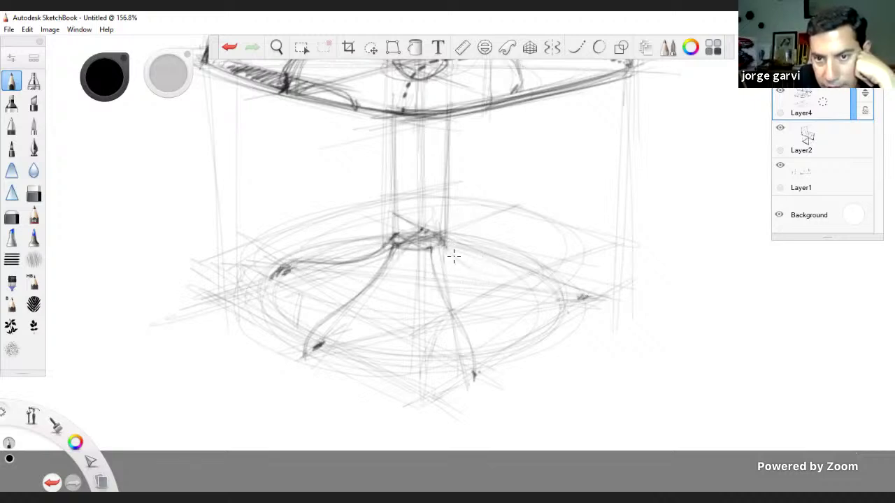
{"action": "mouse_move", "coordinate": [446, 245]}
{"action": "left_mouse_down"}
{"action": "mouse_move", "coordinate": [493, 275]}
{"action": "mouse_move", "coordinate": [559, 285]}
{"action": "mouse_move", "coordinate": [576, 311]}
{"action": "left_mouse_up"}
{"action": "left_click_drag", "start_coordinate": [578, 294], "coordinate": [471, 261]}
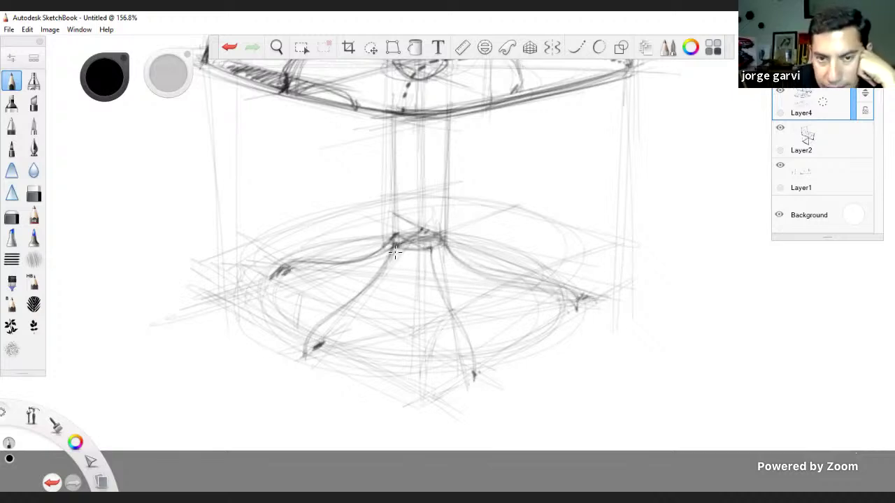
Strengthen the front-left base leg's outer edge and draw its curved inner edge out to the leg's end mark.
{"action": "left_click_drag", "start_coordinate": [395, 242], "coordinate": [304, 346]}
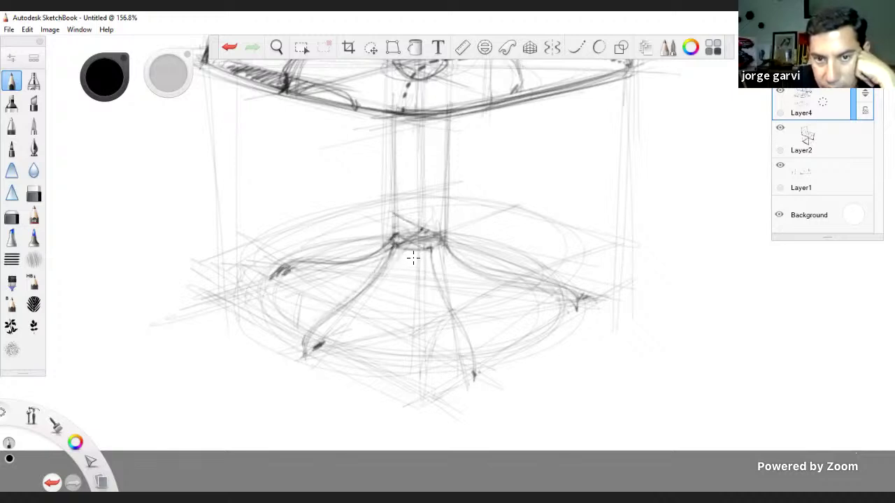
{"action": "left_click_drag", "start_coordinate": [409, 279], "coordinate": [325, 346]}
{"action": "left_click_drag", "start_coordinate": [366, 315], "coordinate": [323, 353]}
{"action": "left_click_drag", "start_coordinate": [409, 277], "coordinate": [373, 314]}
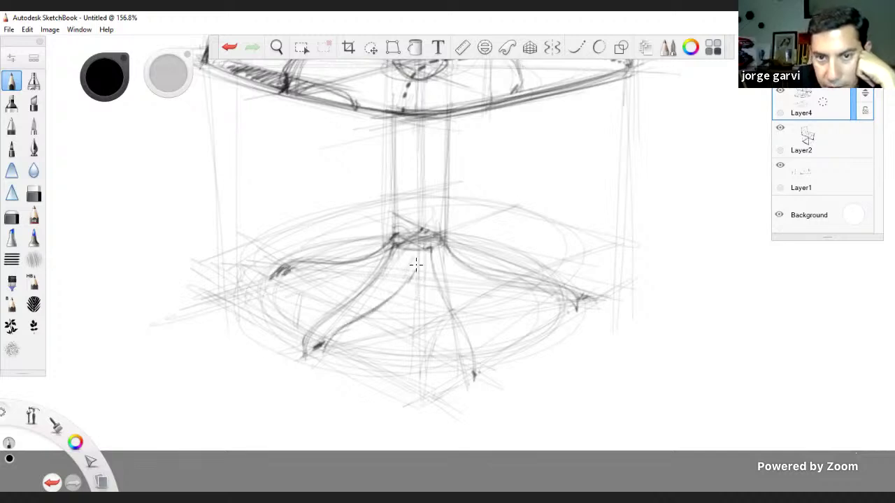
Draw both curved side edges of the front-right base leg from the column down to its end mark.
{"action": "mouse_move", "coordinate": [423, 241]}
{"action": "left_mouse_down"}
{"action": "mouse_move", "coordinate": [416, 283]}
{"action": "mouse_move", "coordinate": [464, 352]}
{"action": "left_mouse_up"}
{"action": "left_click_drag", "start_coordinate": [444, 323], "coordinate": [466, 376]}
{"action": "left_click_drag", "start_coordinate": [423, 295], "coordinate": [442, 320]}
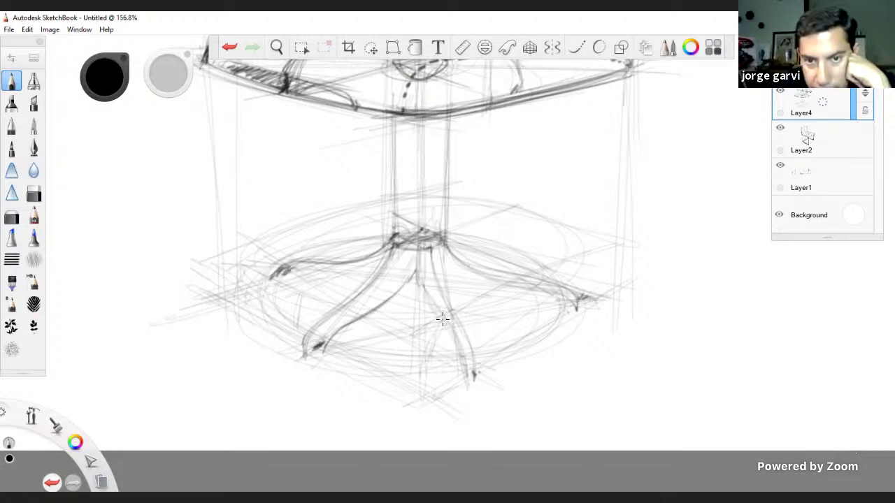
{"action": "left_click_drag", "start_coordinate": [443, 247], "coordinate": [456, 300]}
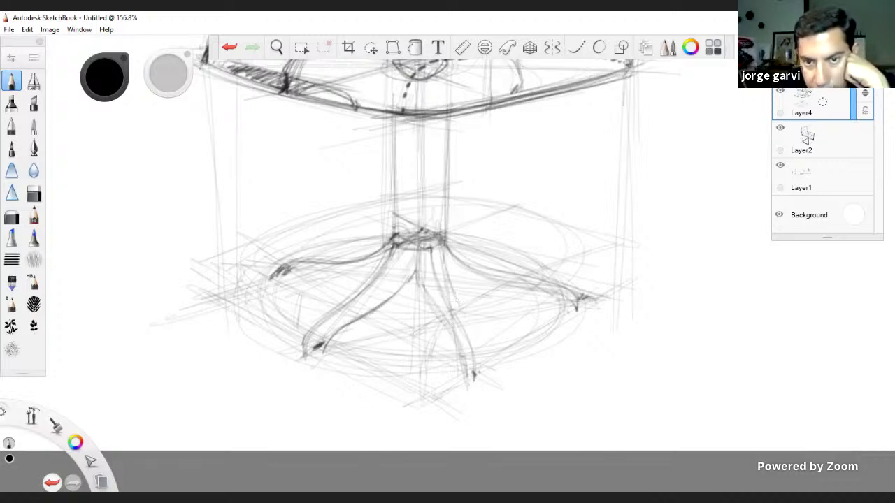
{"action": "left_click_drag", "start_coordinate": [478, 372], "coordinate": [451, 285]}
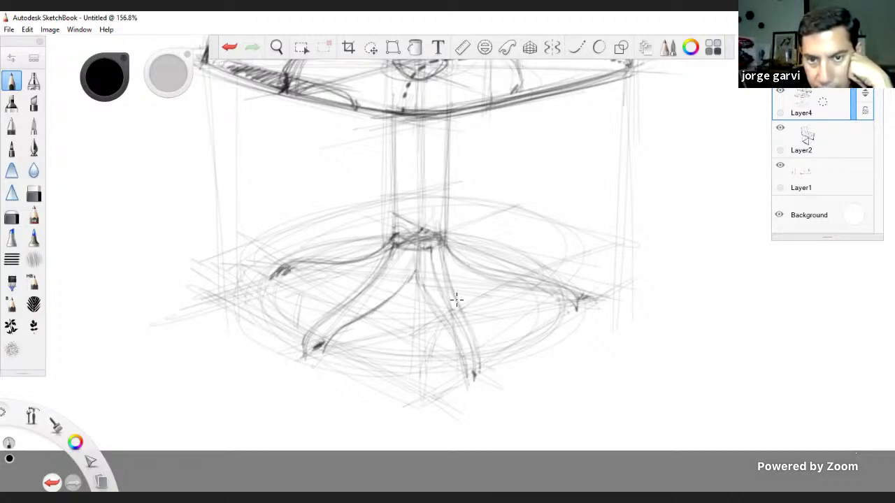
Darken the tops of both front legs where they meet the column and add curved cross-contour lines across them.
{"action": "mouse_move", "coordinate": [420, 247]}
{"action": "left_mouse_down"}
{"action": "mouse_move", "coordinate": [441, 241]}
{"action": "mouse_move", "coordinate": [412, 235]}
{"action": "mouse_move", "coordinate": [398, 250]}
{"action": "mouse_move", "coordinate": [410, 240]}
{"action": "mouse_move", "coordinate": [440, 242]}
{"action": "mouse_move", "coordinate": [396, 260]}
{"action": "left_mouse_up"}
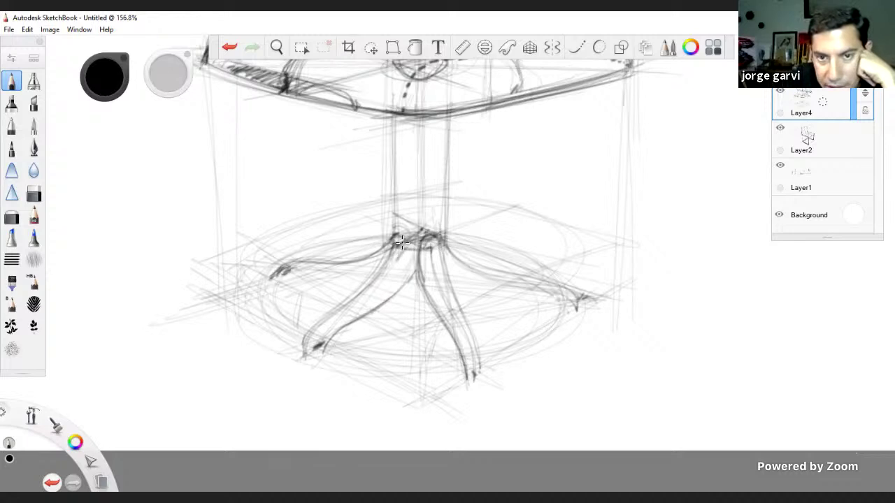
{"action": "left_click_drag", "start_coordinate": [411, 231], "coordinate": [323, 320]}
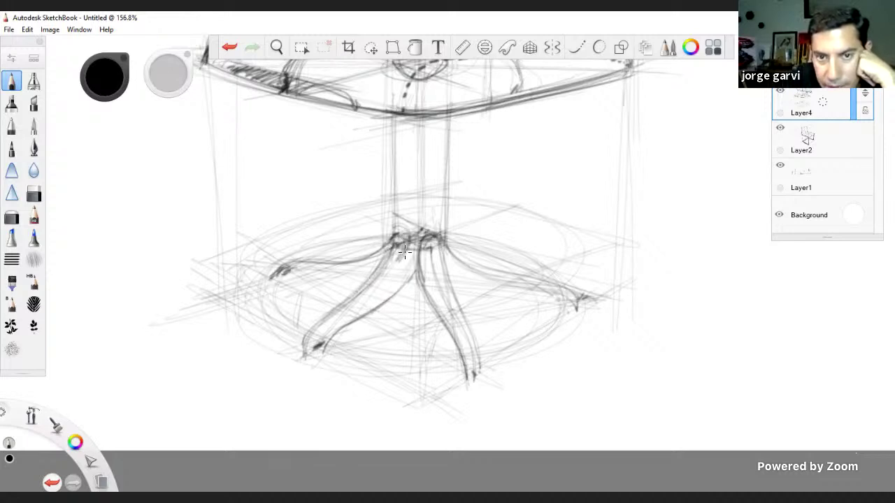
{"action": "mouse_move", "coordinate": [402, 246]}
{"action": "left_mouse_down"}
{"action": "mouse_move", "coordinate": [393, 270]}
{"action": "mouse_move", "coordinate": [307, 348]}
{"action": "mouse_move", "coordinate": [402, 253]}
{"action": "left_mouse_up"}
{"action": "mouse_move", "coordinate": [395, 260]}
{"action": "left_mouse_down"}
{"action": "mouse_move", "coordinate": [376, 278]}
{"action": "mouse_move", "coordinate": [381, 293]}
{"action": "mouse_move", "coordinate": [364, 318]}
{"action": "left_mouse_up"}
{"action": "mouse_move", "coordinate": [447, 300]}
{"action": "left_mouse_down"}
{"action": "mouse_move", "coordinate": [457, 304]}
{"action": "mouse_move", "coordinate": [442, 319]}
{"action": "left_mouse_up"}
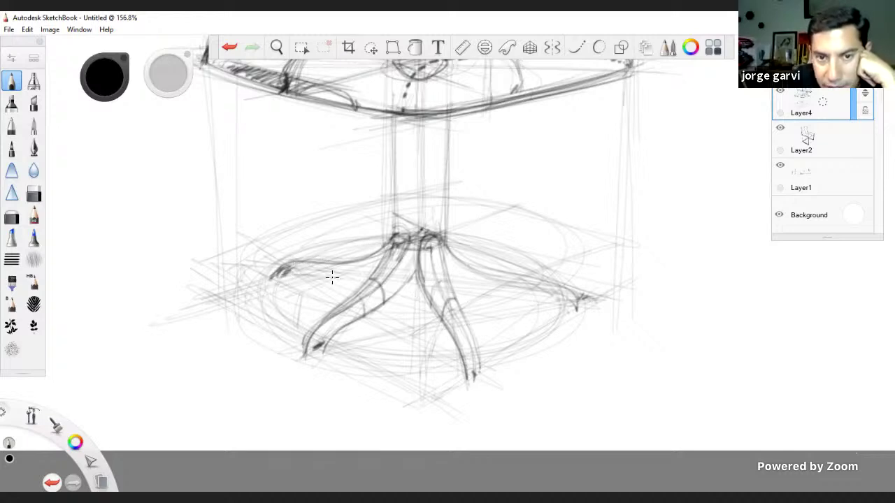
Draw the lower edges of the left and right base legs and add cross-contour lines across both.
{"action": "mouse_move", "coordinate": [332, 278]}
{"action": "left_mouse_down"}
{"action": "mouse_move", "coordinate": [342, 279]}
{"action": "mouse_move", "coordinate": [281, 274]}
{"action": "mouse_move", "coordinate": [369, 282]}
{"action": "left_mouse_up"}
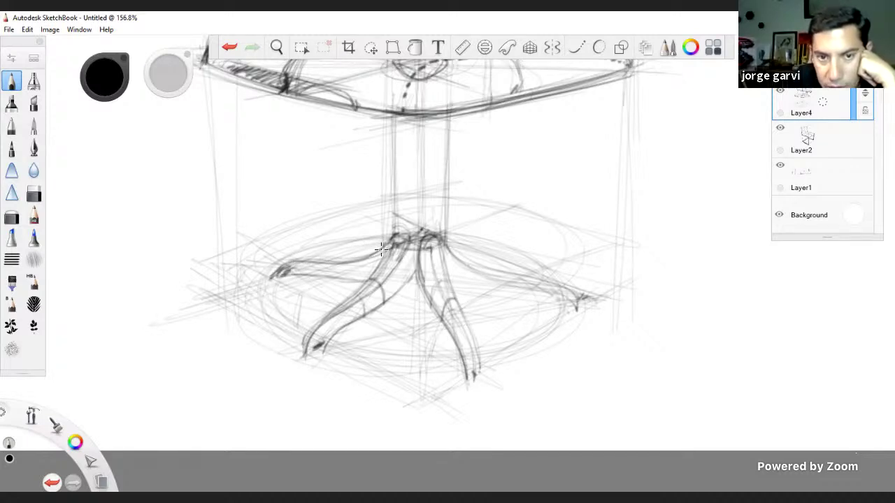
{"action": "mouse_move", "coordinate": [380, 250]}
{"action": "left_mouse_down"}
{"action": "mouse_move", "coordinate": [288, 266]}
{"action": "mouse_move", "coordinate": [334, 262]}
{"action": "mouse_move", "coordinate": [328, 271]}
{"action": "mouse_move", "coordinate": [357, 260]}
{"action": "mouse_move", "coordinate": [357, 269]}
{"action": "mouse_move", "coordinate": [357, 262]}
{"action": "mouse_move", "coordinate": [281, 281]}
{"action": "left_mouse_up"}
{"action": "left_click_drag", "start_coordinate": [328, 353], "coordinate": [307, 358]}
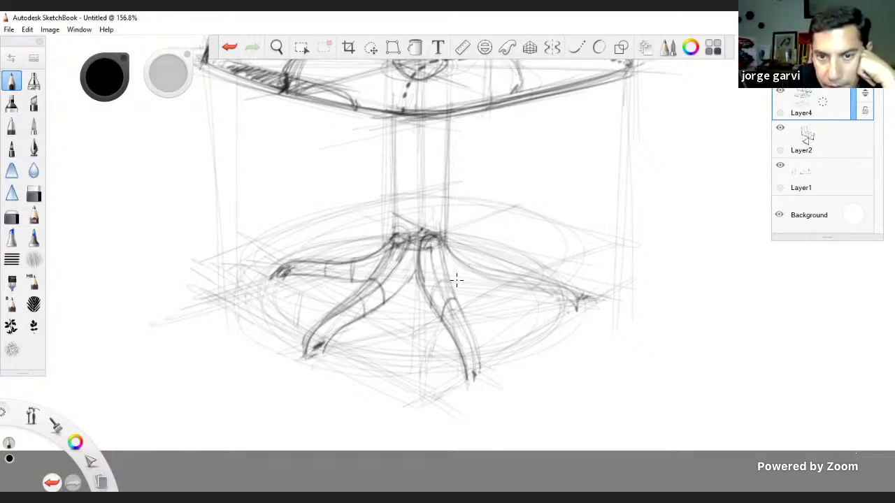
{"action": "left_click_drag", "start_coordinate": [450, 252], "coordinate": [501, 280]}
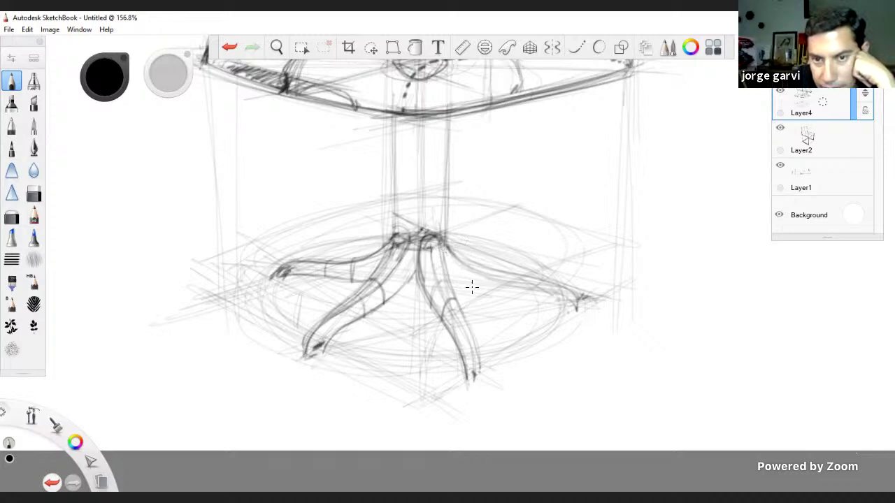
{"action": "mouse_move", "coordinate": [446, 276]}
{"action": "left_mouse_down"}
{"action": "mouse_move", "coordinate": [538, 292]}
{"action": "mouse_move", "coordinate": [492, 293]}
{"action": "mouse_move", "coordinate": [521, 297]}
{"action": "mouse_move", "coordinate": [462, 280]}
{"action": "mouse_move", "coordinate": [497, 273]}
{"action": "mouse_move", "coordinate": [526, 293]}
{"action": "left_mouse_up"}
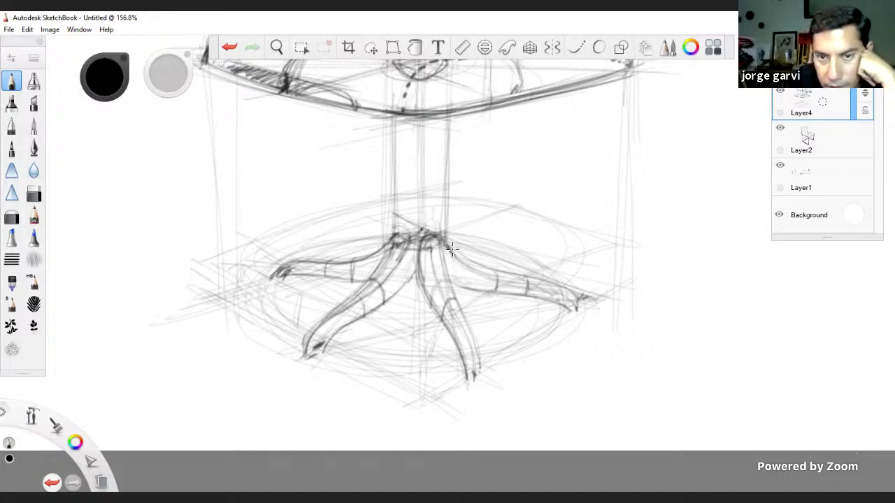
Darken the rounded leg joints at the column's lower end and hatch the gap beside the front-right leg.
{"action": "mouse_move", "coordinate": [446, 246]}
{"action": "left_mouse_down"}
{"action": "mouse_move", "coordinate": [453, 278]}
{"action": "mouse_move", "coordinate": [444, 264]}
{"action": "mouse_move", "coordinate": [449, 277]}
{"action": "mouse_move", "coordinate": [407, 282]}
{"action": "left_mouse_up"}
{"action": "mouse_move", "coordinate": [394, 239]}
{"action": "left_mouse_down"}
{"action": "mouse_move", "coordinate": [410, 241]}
{"action": "mouse_move", "coordinate": [402, 249]}
{"action": "left_mouse_up"}
{"action": "mouse_move", "coordinate": [429, 244]}
{"action": "left_mouse_down"}
{"action": "mouse_move", "coordinate": [437, 253]}
{"action": "mouse_move", "coordinate": [398, 248]}
{"action": "mouse_move", "coordinate": [371, 276]}
{"action": "left_mouse_up"}
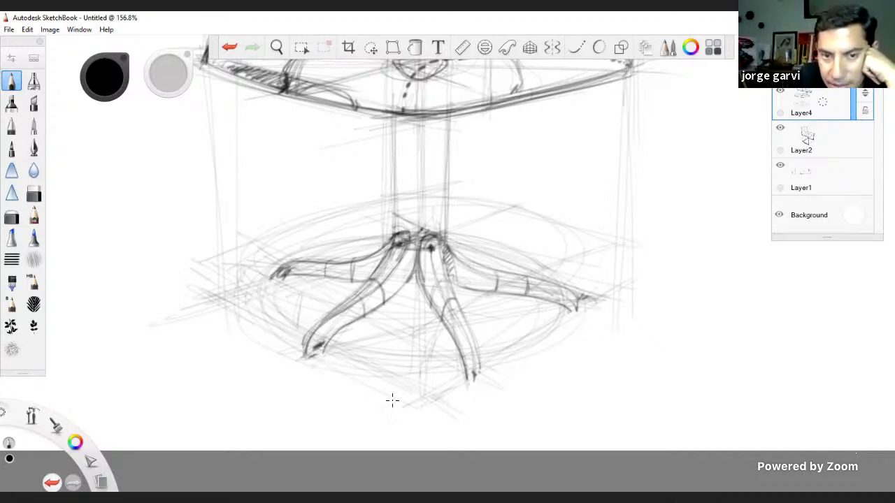
Sketch a floor guideline and paired oval caster wheels under the ends of the front-left and front-right legs.
{"action": "mouse_move", "coordinate": [203, 301]}
{"action": "left_mouse_down"}
{"action": "mouse_move", "coordinate": [388, 408]}
{"action": "mouse_move", "coordinate": [358, 392]}
{"action": "left_mouse_up"}
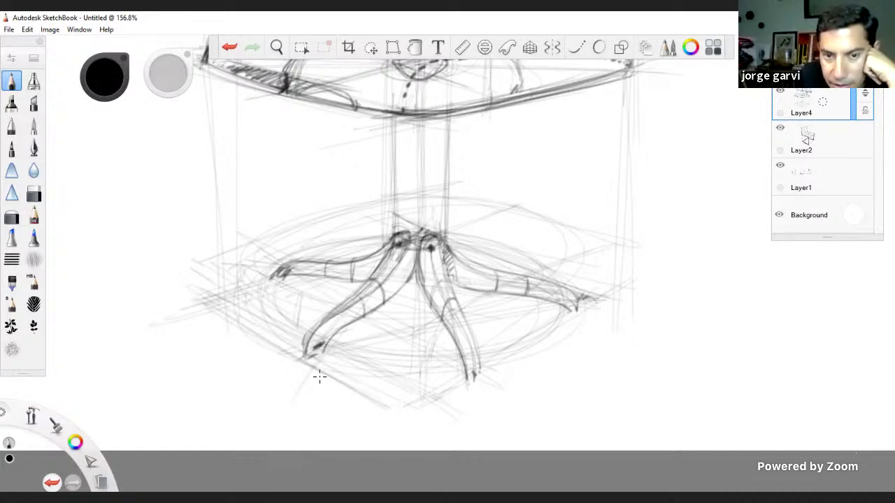
{"action": "mouse_move", "coordinate": [329, 359]}
{"action": "left_mouse_down"}
{"action": "mouse_move", "coordinate": [315, 386]}
{"action": "mouse_move", "coordinate": [327, 352]}
{"action": "mouse_move", "coordinate": [313, 386]}
{"action": "mouse_move", "coordinate": [320, 355]}
{"action": "mouse_move", "coordinate": [291, 370]}
{"action": "mouse_move", "coordinate": [316, 355]}
{"action": "mouse_move", "coordinate": [311, 368]}
{"action": "mouse_move", "coordinate": [329, 360]}
{"action": "mouse_move", "coordinate": [312, 387]}
{"action": "left_mouse_up"}
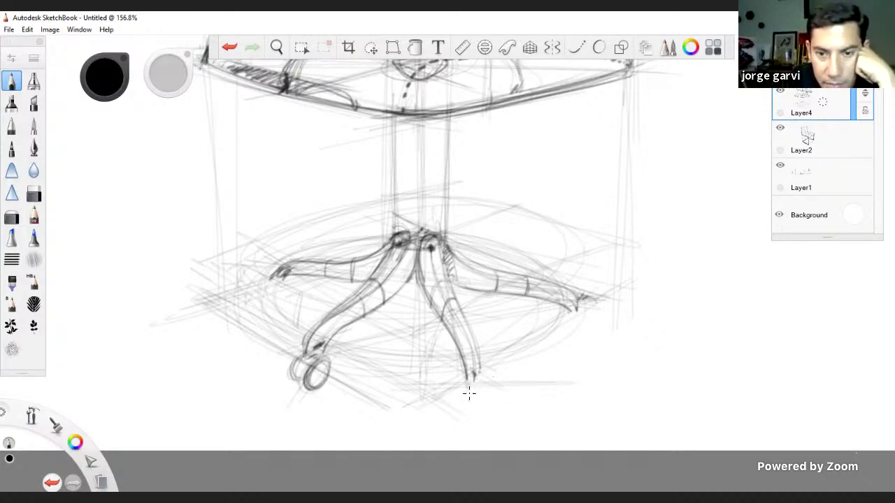
{"action": "left_click_drag", "start_coordinate": [469, 382], "coordinate": [470, 413]}
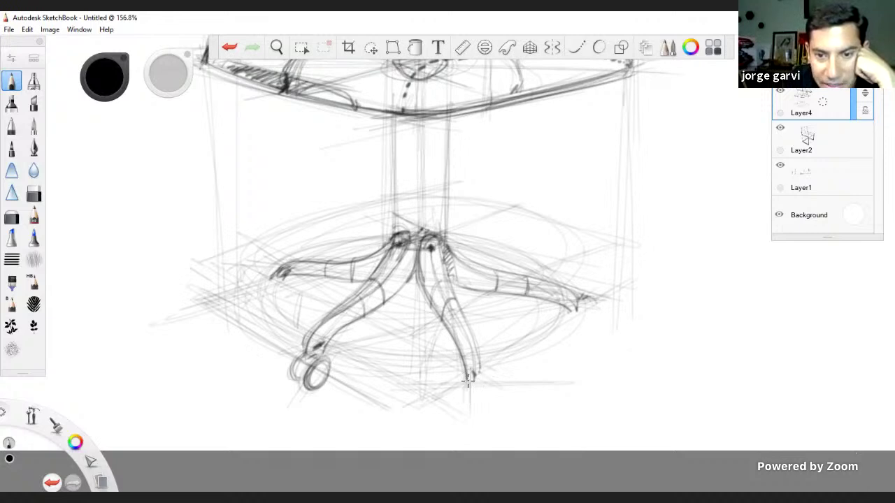
{"action": "mouse_move", "coordinate": [465, 381]}
{"action": "left_mouse_down"}
{"action": "mouse_move", "coordinate": [464, 405]}
{"action": "mouse_move", "coordinate": [480, 400]}
{"action": "mouse_move", "coordinate": [481, 382]}
{"action": "mouse_move", "coordinate": [482, 402]}
{"action": "left_mouse_up"}
{"action": "mouse_move", "coordinate": [471, 386]}
{"action": "left_mouse_down"}
{"action": "mouse_move", "coordinate": [462, 396]}
{"action": "mouse_move", "coordinate": [468, 409]}
{"action": "left_mouse_up"}
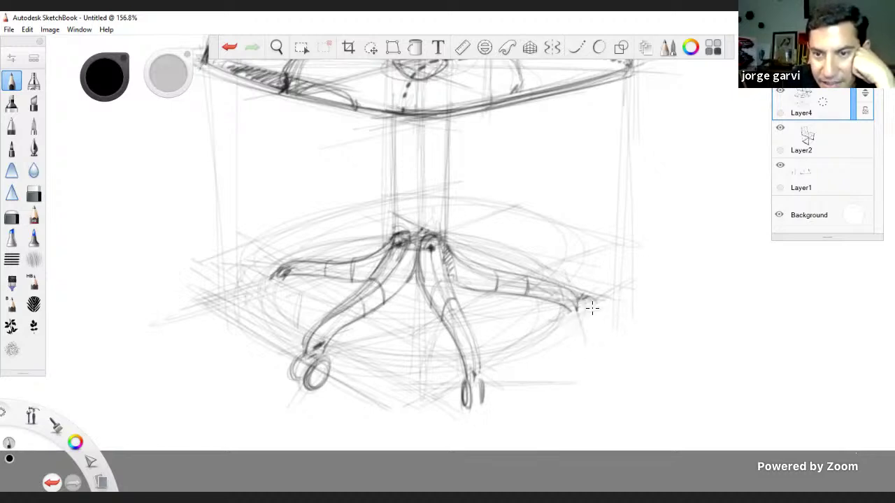
Draw round caster wheels under the right and left legs and strengthen the second wheels of the two front casters.
{"action": "mouse_move", "coordinate": [575, 311]}
{"action": "left_mouse_down"}
{"action": "mouse_move", "coordinate": [590, 310]}
{"action": "mouse_move", "coordinate": [592, 326]}
{"action": "left_mouse_up"}
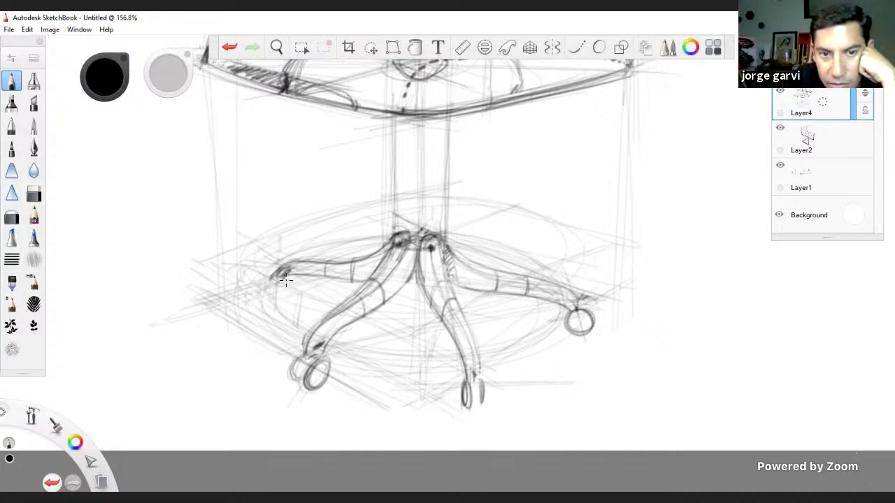
{"action": "mouse_move", "coordinate": [281, 278]}
{"action": "left_mouse_down"}
{"action": "mouse_move", "coordinate": [266, 296]}
{"action": "mouse_move", "coordinate": [285, 299]}
{"action": "mouse_move", "coordinate": [284, 277]}
{"action": "mouse_move", "coordinate": [288, 288]}
{"action": "left_mouse_up"}
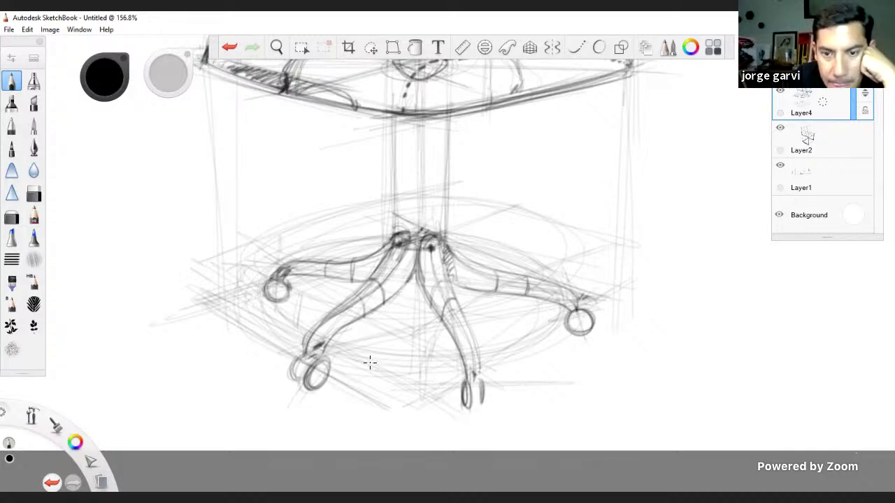
{"action": "mouse_move", "coordinate": [312, 376]}
{"action": "left_mouse_down"}
{"action": "mouse_move", "coordinate": [299, 360]}
{"action": "mouse_move", "coordinate": [297, 382]}
{"action": "mouse_move", "coordinate": [308, 389]}
{"action": "left_mouse_up"}
{"action": "left_click_drag", "start_coordinate": [480, 383], "coordinate": [484, 407]}
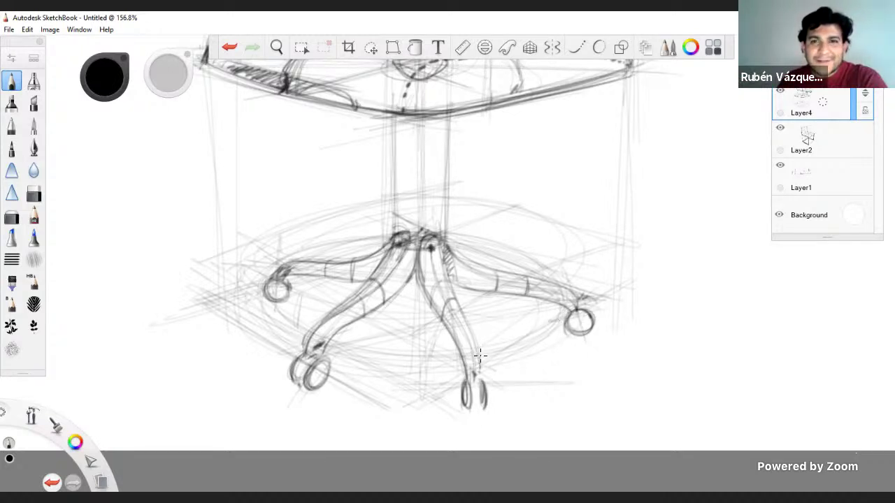
Duplicate Layer4 and merge the copy back into it to darken the swivel chair's line work.
{"action": "key", "text": "space"}
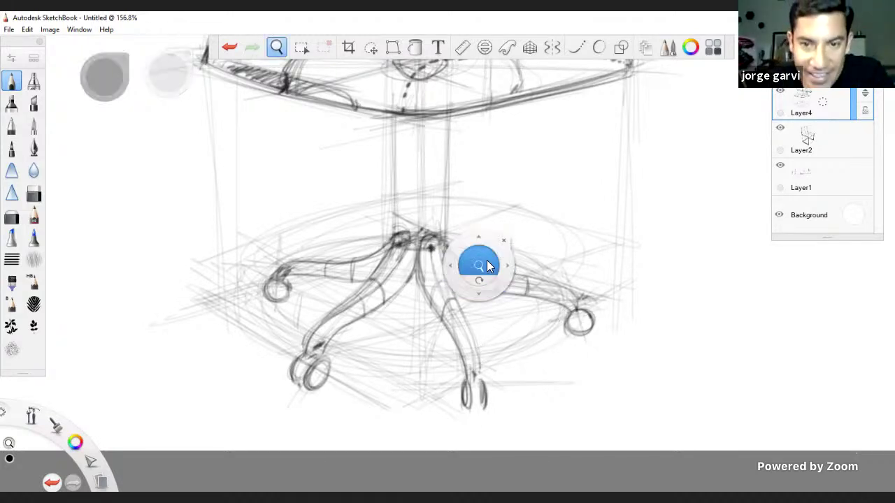
{"action": "left_click_drag", "start_coordinate": [487, 259], "coordinate": [429, 340]}
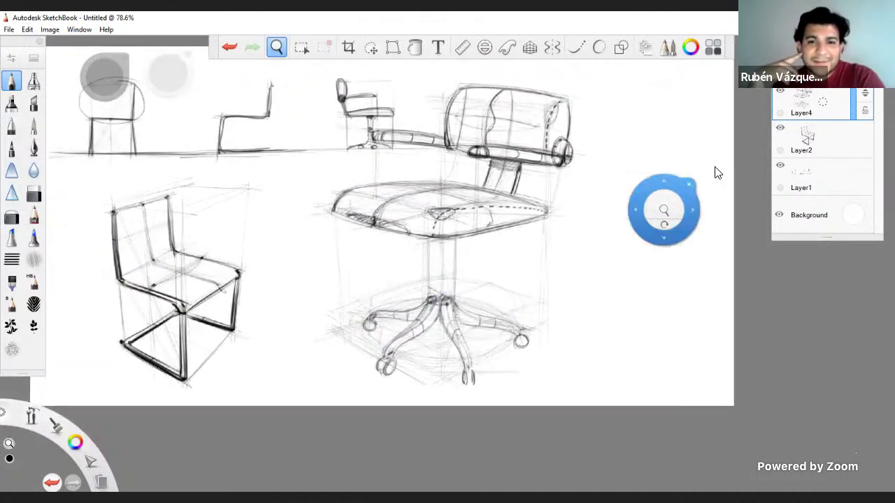
{"action": "left_click", "coordinate": [822, 102]}
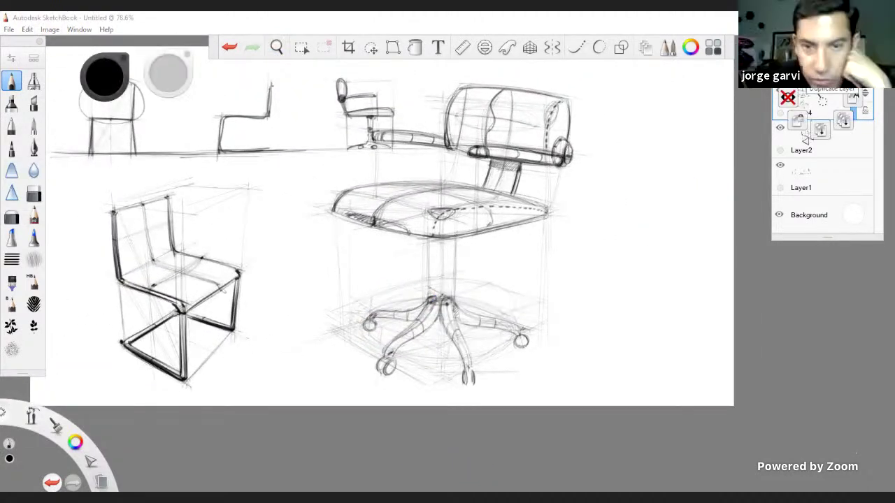
{"action": "left_click", "coordinate": [805, 137]}
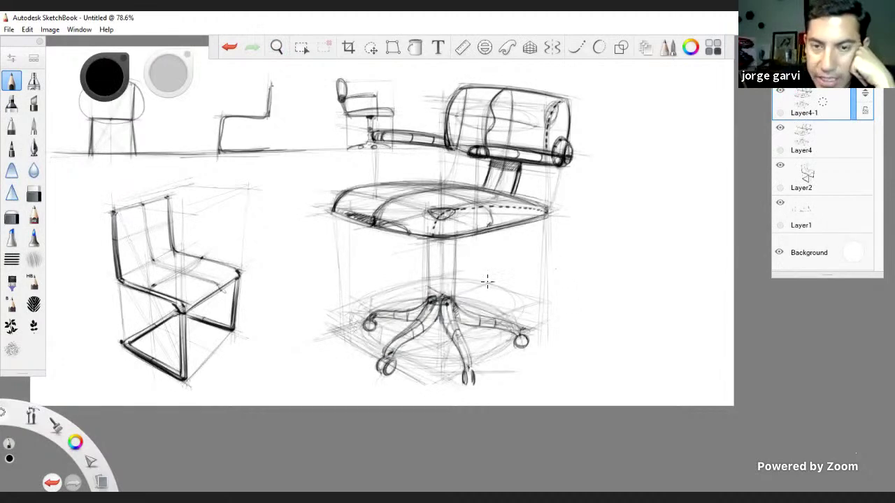
{"action": "mouse_move", "coordinate": [542, 341]}
{"action": "left_mouse_down"}
{"action": "mouse_move", "coordinate": [477, 258]}
{"action": "mouse_move", "coordinate": [542, 343]}
{"action": "left_mouse_up"}
{"action": "key", "text": "ctrl+z"}
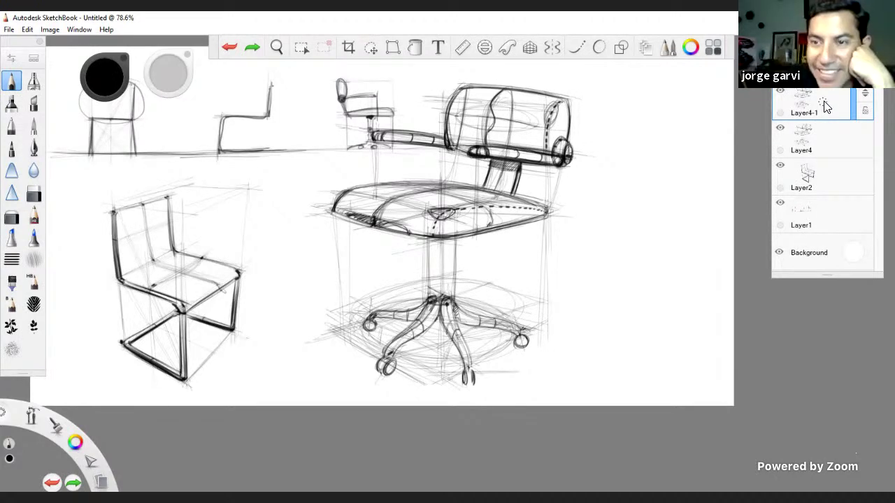
{"action": "key", "text": "ctrl+e"}
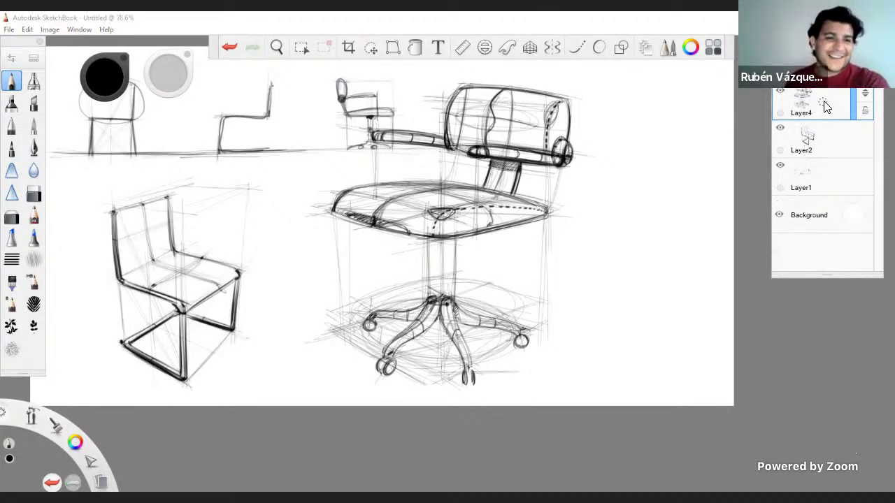
{"action": "left_click", "coordinate": [825, 105]}
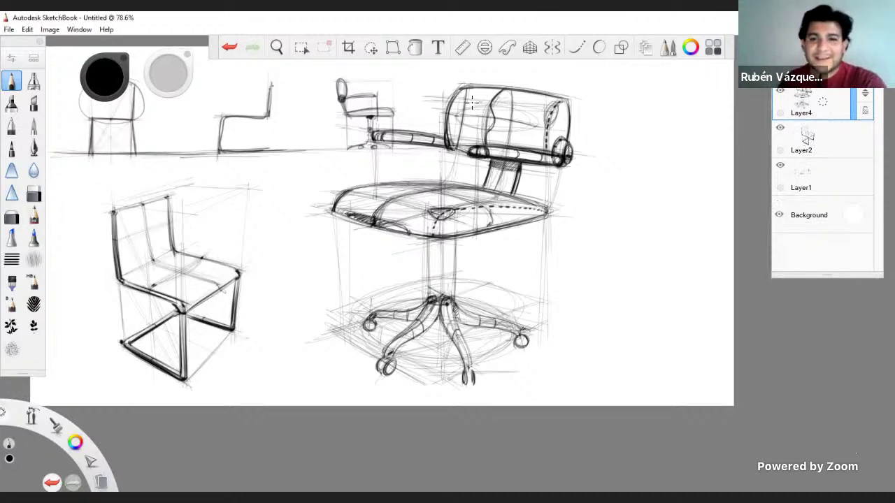
Move the perspective swivel chair to the right on the canvas, clear of the small side elevation.
{"action": "left_click", "coordinate": [374, 47]}
{"action": "left_click_drag", "start_coordinate": [450, 176], "coordinate": [452, 200]}
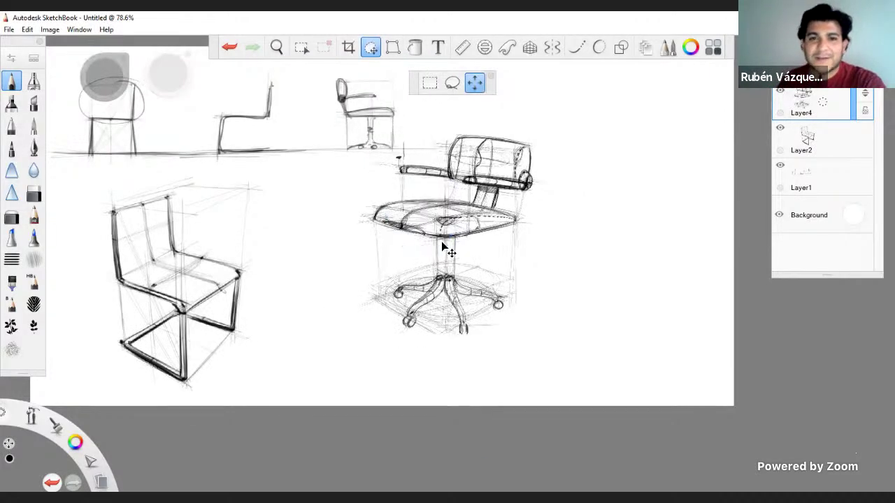
{"action": "left_click_drag", "start_coordinate": [443, 239], "coordinate": [483, 285]}
{"action": "left_click_drag", "start_coordinate": [465, 256], "coordinate": [549, 234]}
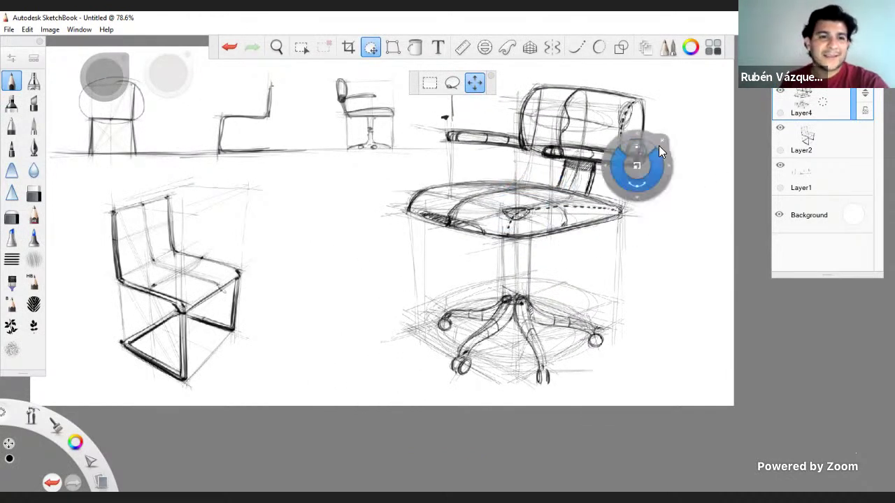
{"action": "left_click", "coordinate": [663, 142]}
{"action": "left_click", "coordinate": [664, 145]}
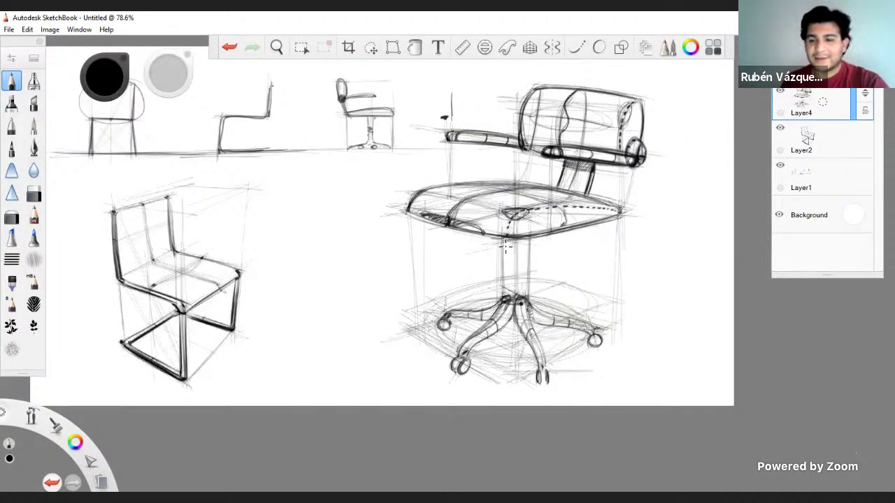
Darken the central column's side edges, add a curved contour across it and hatch the shadow under the seat.
{"action": "mouse_move", "coordinate": [503, 238]}
{"action": "left_mouse_down"}
{"action": "mouse_move", "coordinate": [501, 289]}
{"action": "mouse_move", "coordinate": [504, 244]}
{"action": "mouse_move", "coordinate": [526, 284]}
{"action": "left_mouse_up"}
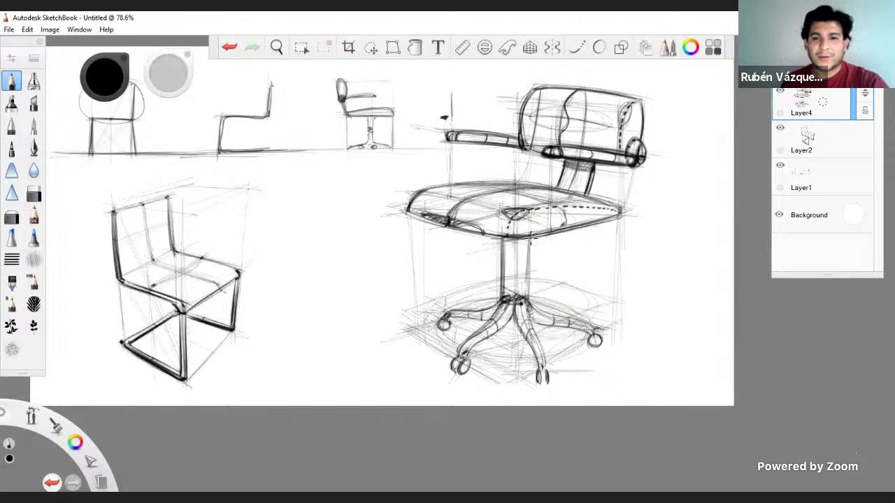
{"action": "left_click_drag", "start_coordinate": [529, 233], "coordinate": [522, 299]}
{"action": "left_click_drag", "start_coordinate": [503, 266], "coordinate": [527, 267]}
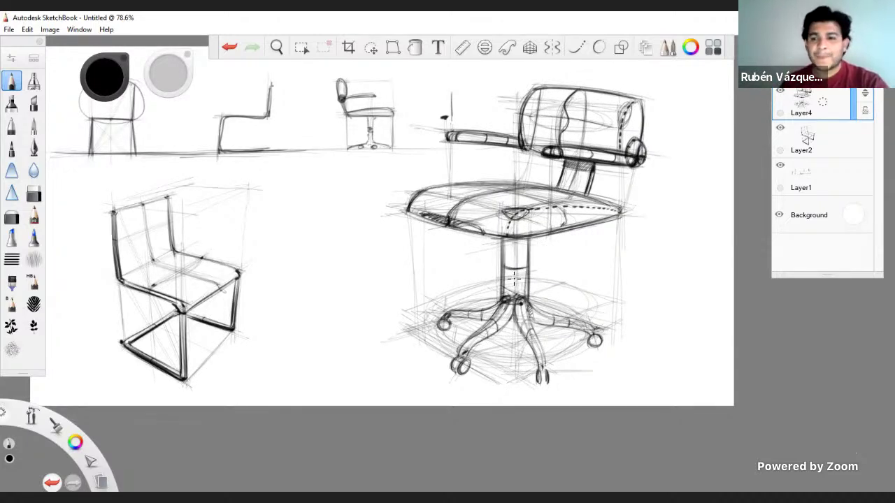
{"action": "left_click_drag", "start_coordinate": [504, 239], "coordinate": [524, 253]}
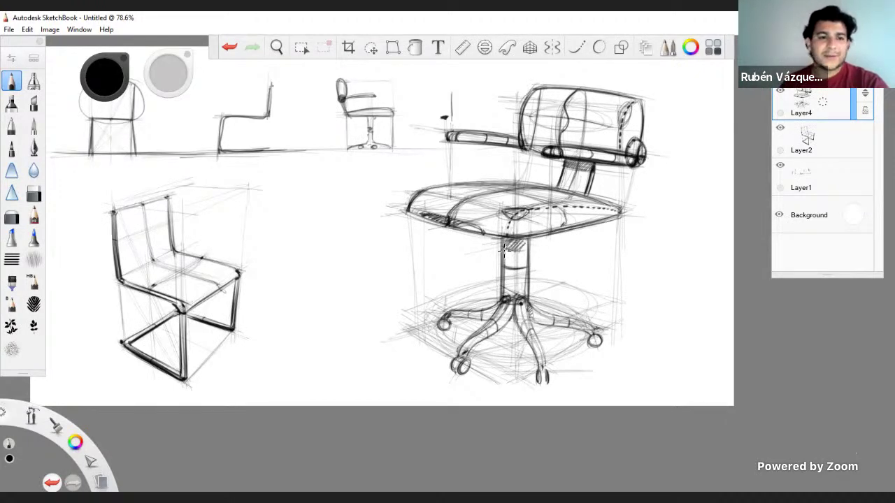